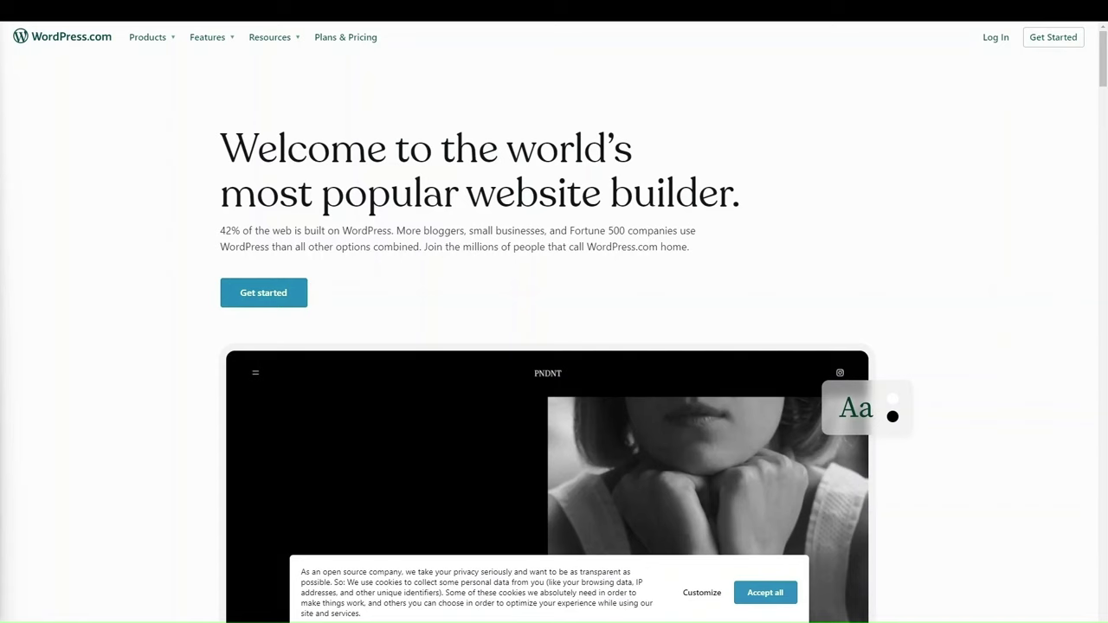
Step: Start creating a new WordPress.com site and accept all cookies on the banner
scroll(596, 265, down, 7)
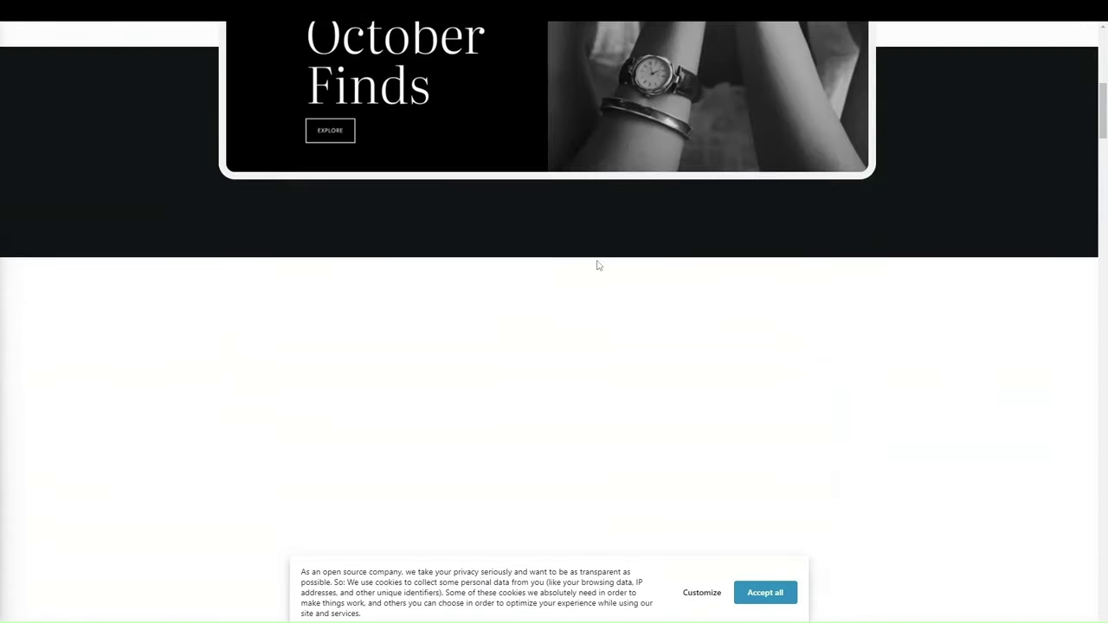
scroll(597, 264, down, 5)
scroll(596, 265, up, 12)
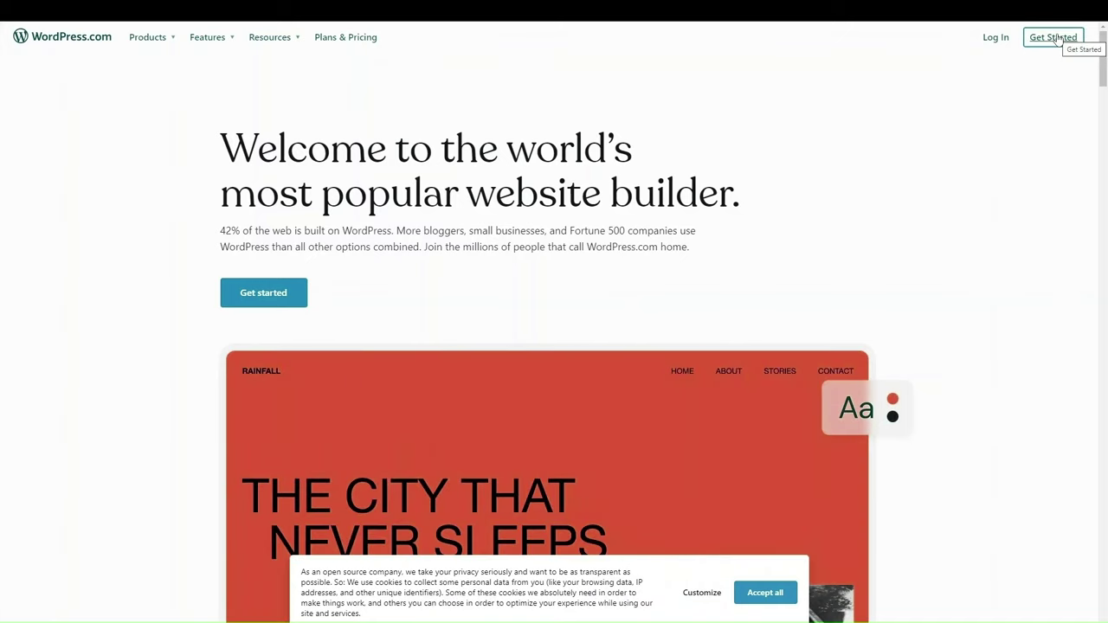
click(1057, 39)
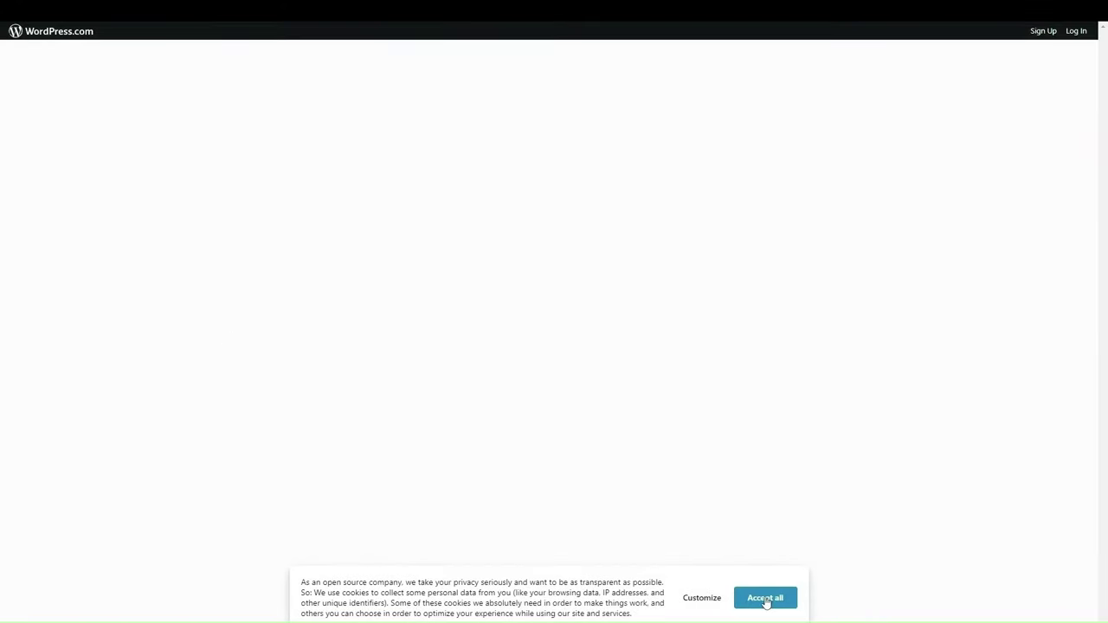
click(764, 598)
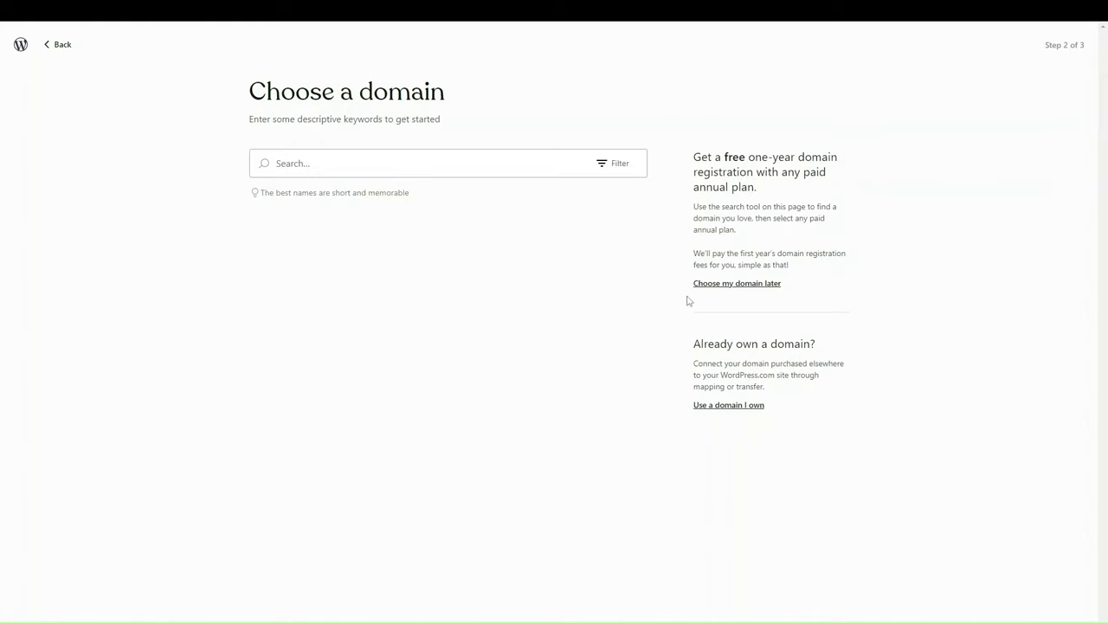
Step: Choose the domain later, then compare monthly and annual plan prices, ending on annual billing
click(737, 286)
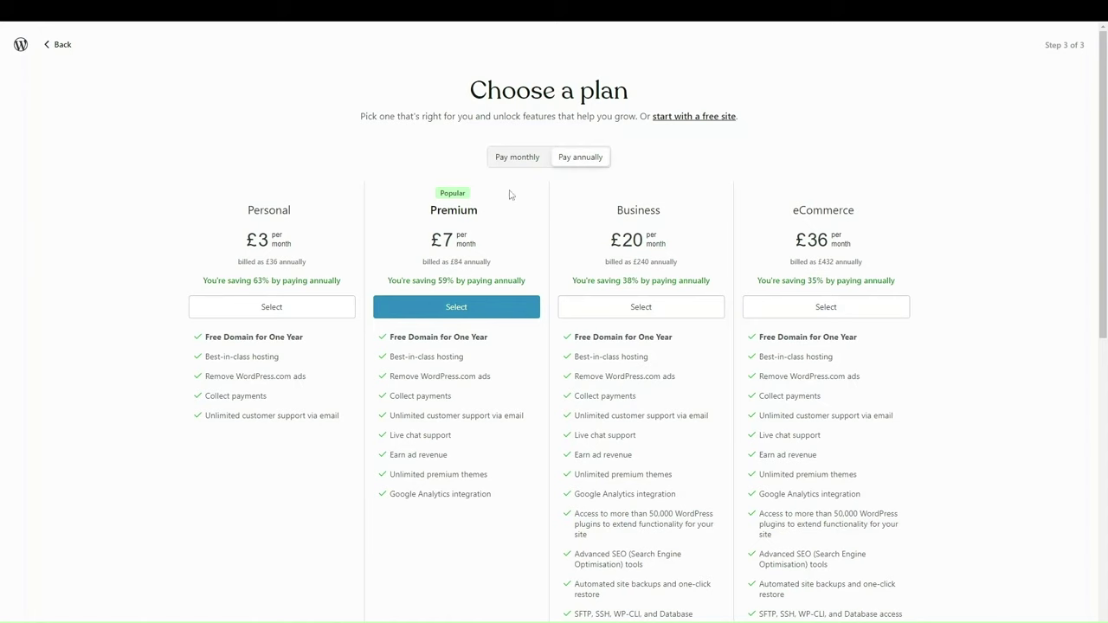
click(524, 161)
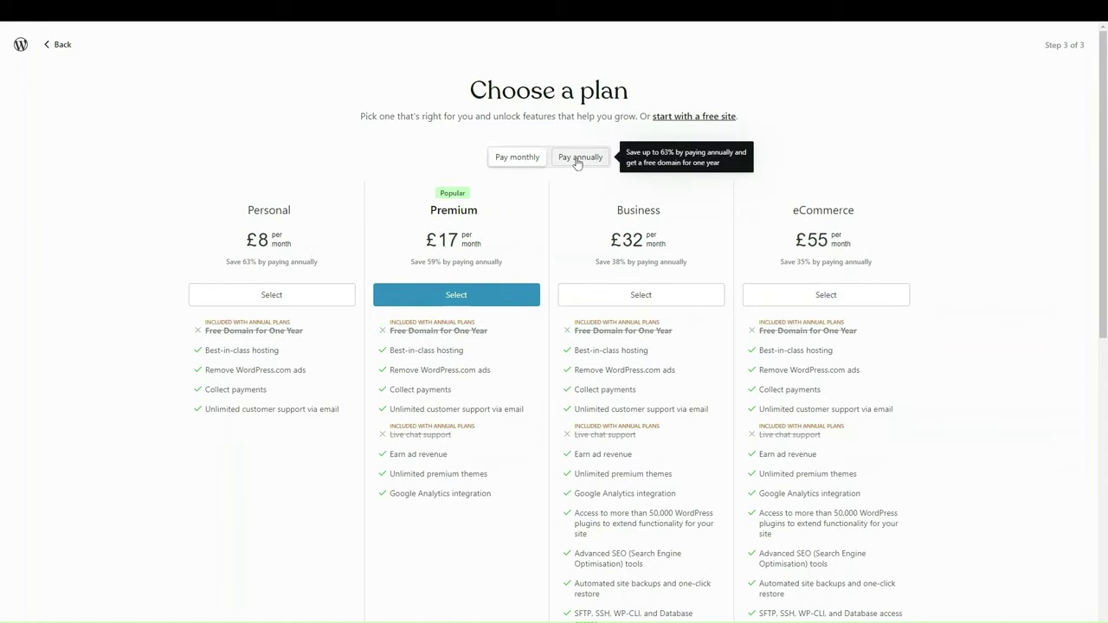
click(577, 162)
scroll(684, 496, down, 5)
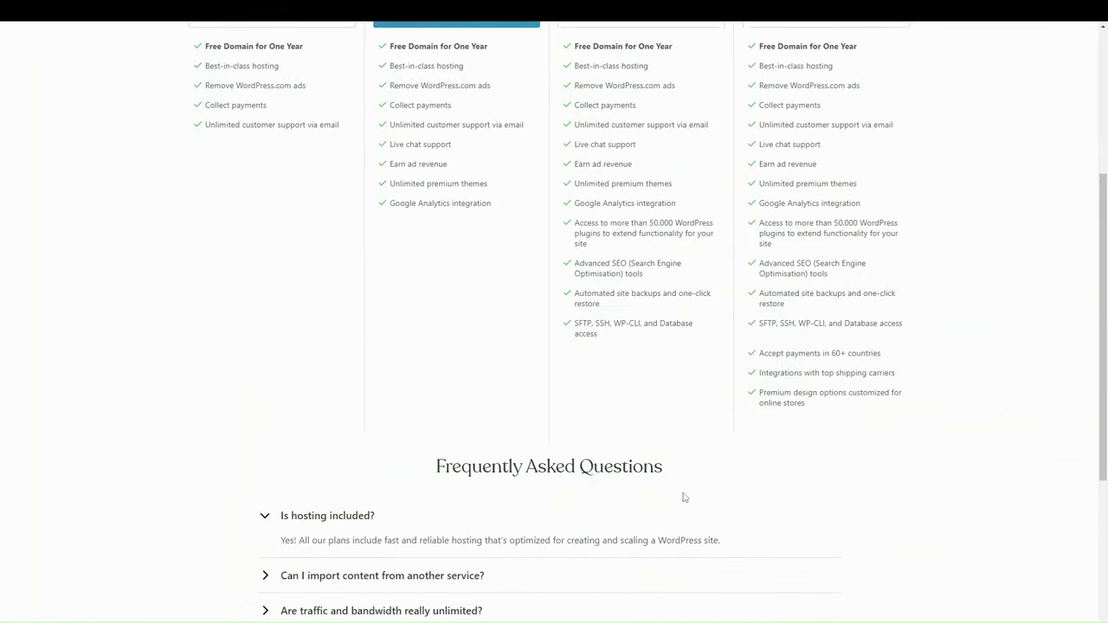
scroll(684, 496, up, 5)
scroll(684, 495, down, 1)
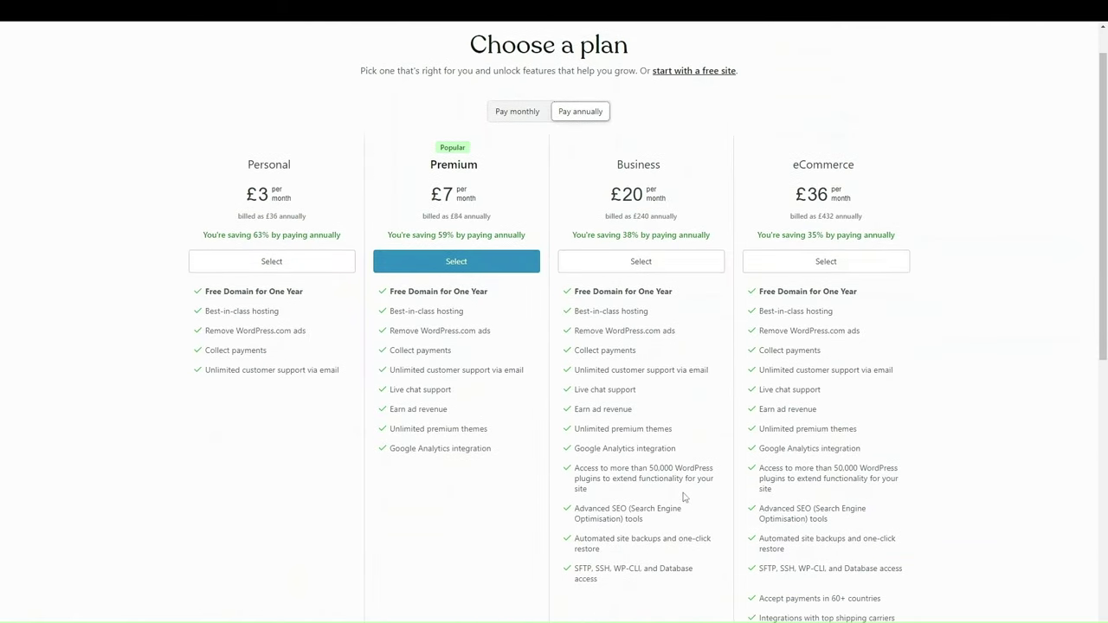
scroll(683, 496, up, 1)
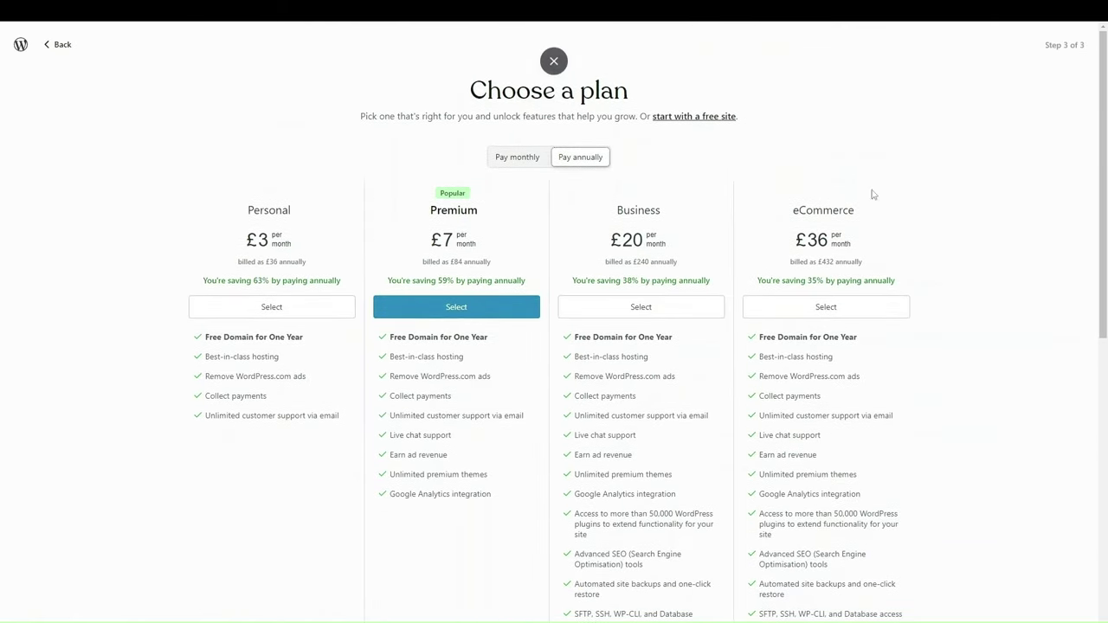
click(534, 158)
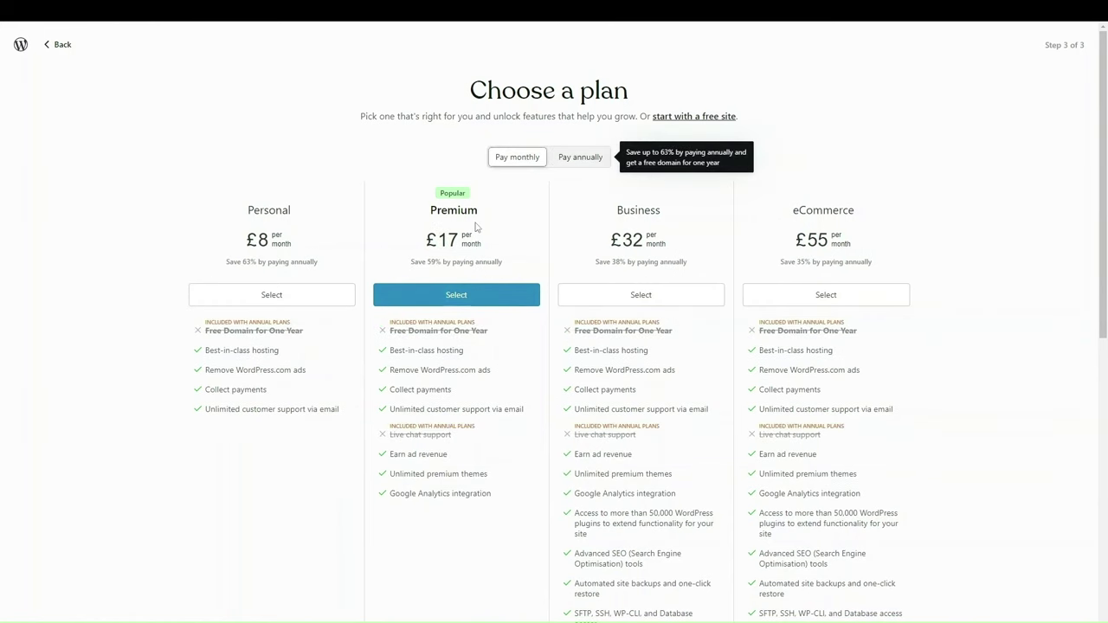
click(561, 166)
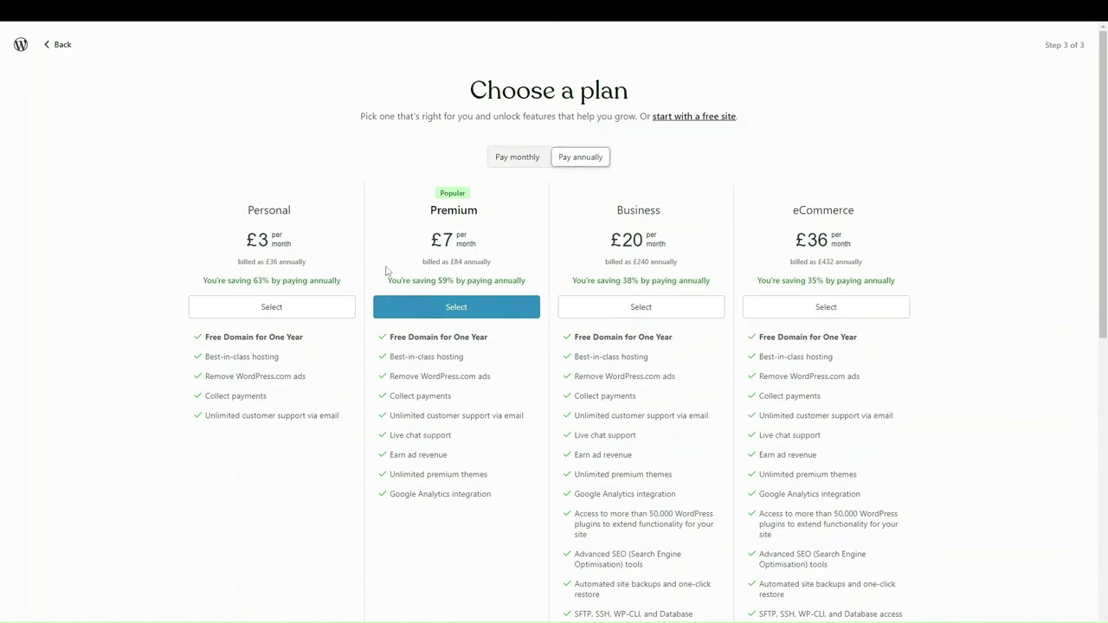
scroll(386, 271, down, 1)
scroll(386, 270, up, 1)
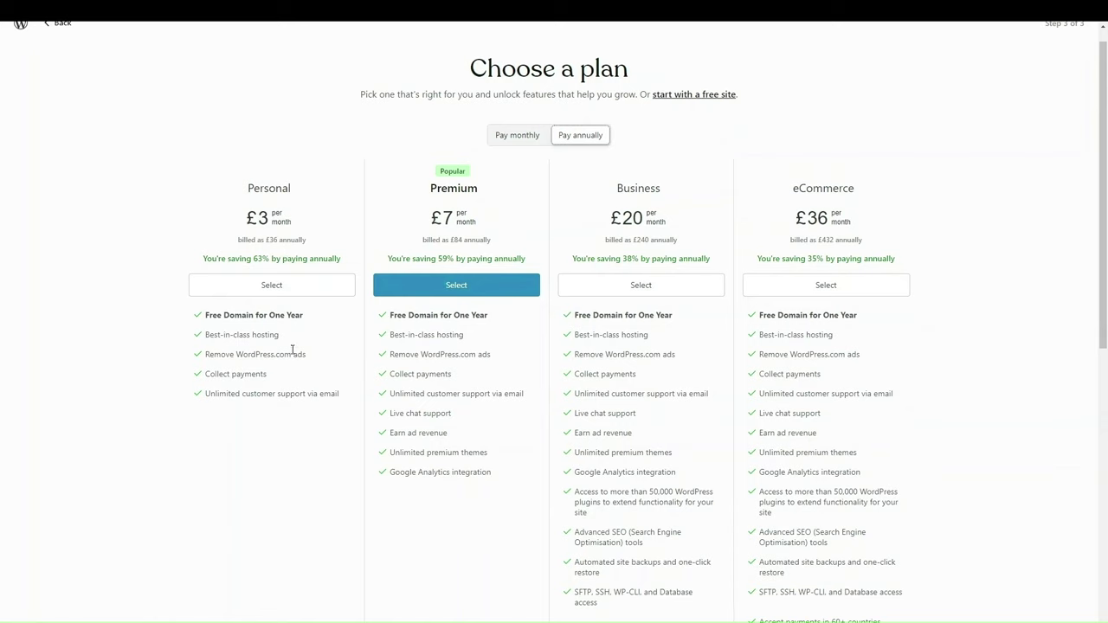
Step: Highlight the Personal plan's ad-removal perk and check the FAQ about using an existing domain
drag(214, 354, 312, 354)
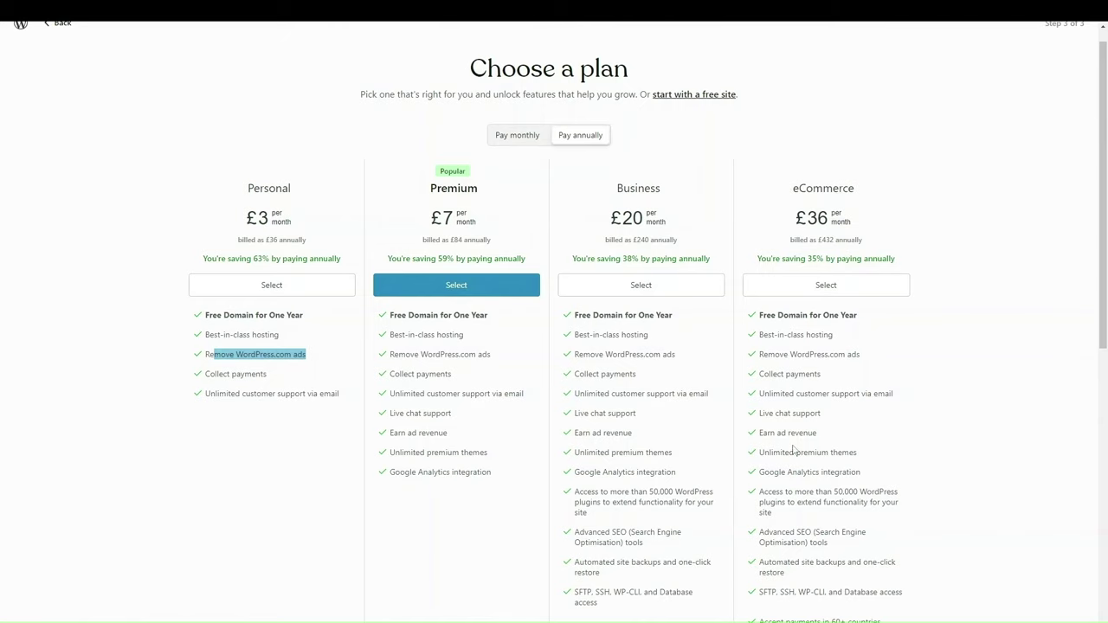
scroll(795, 451, down, 3)
scroll(793, 448, up, 1)
scroll(793, 449, up, 1)
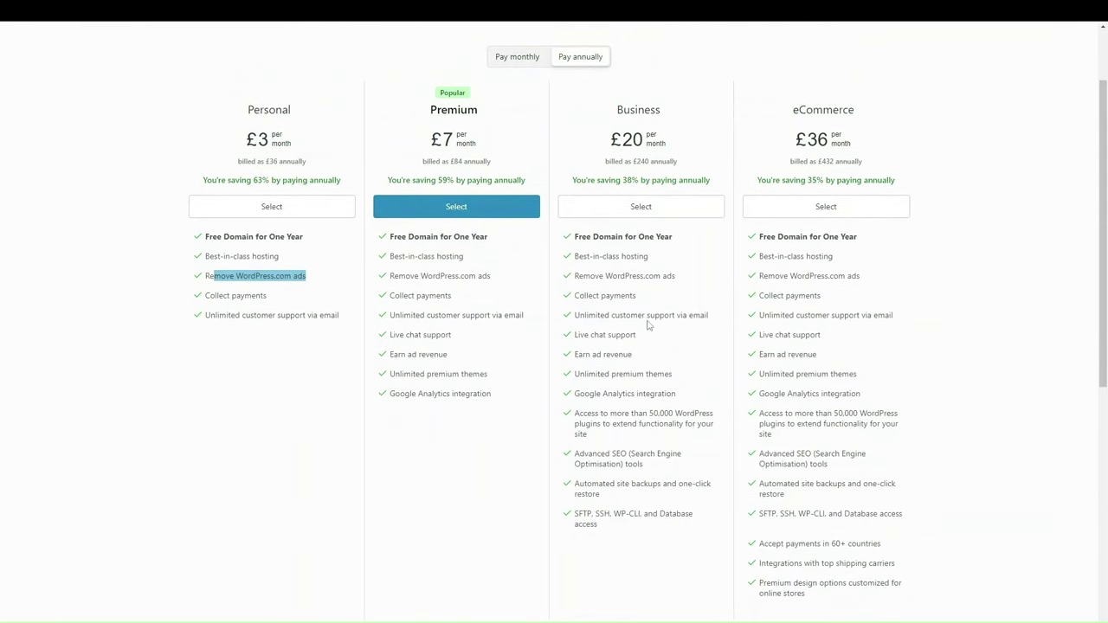
scroll(647, 324, up, 1)
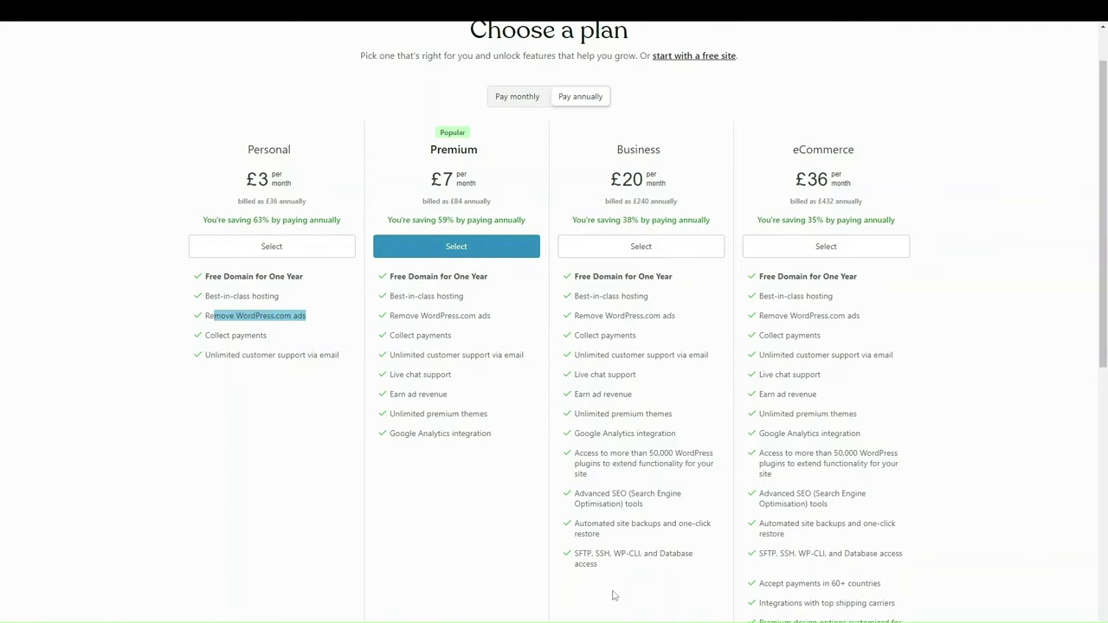
scroll(613, 596, up, 2)
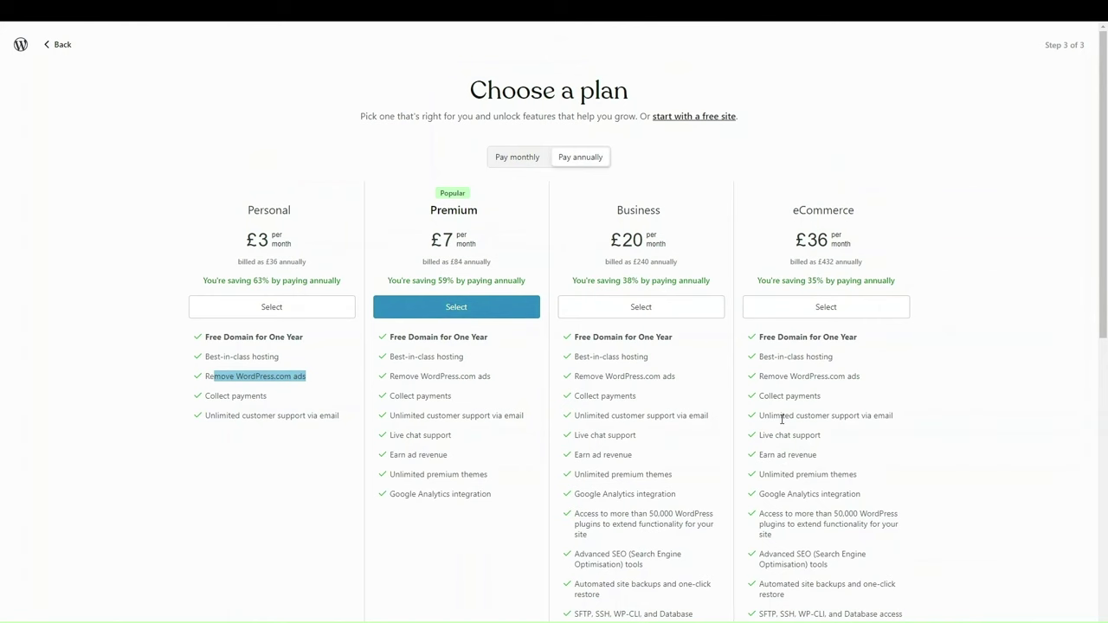
scroll(781, 419, down, 3)
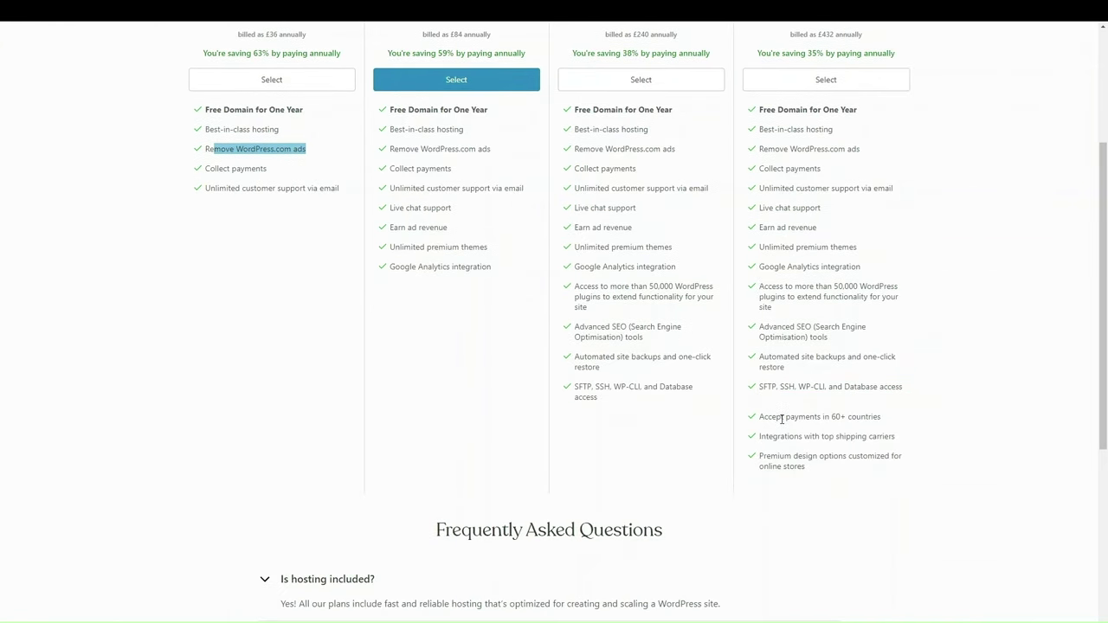
scroll(782, 419, up, 2)
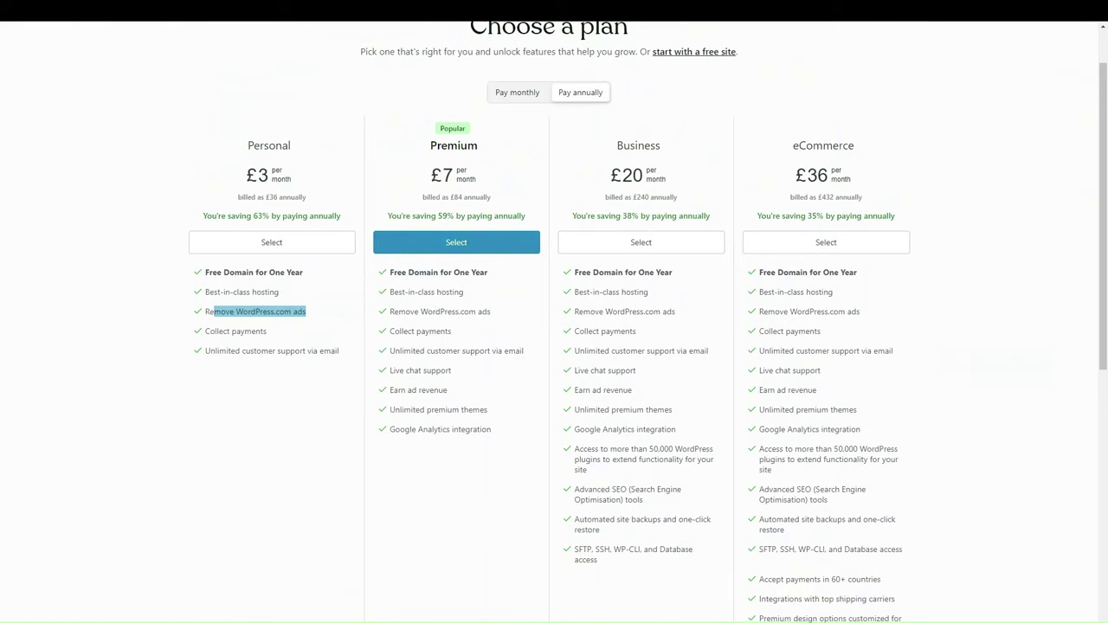
scroll(181, 282, down, 1)
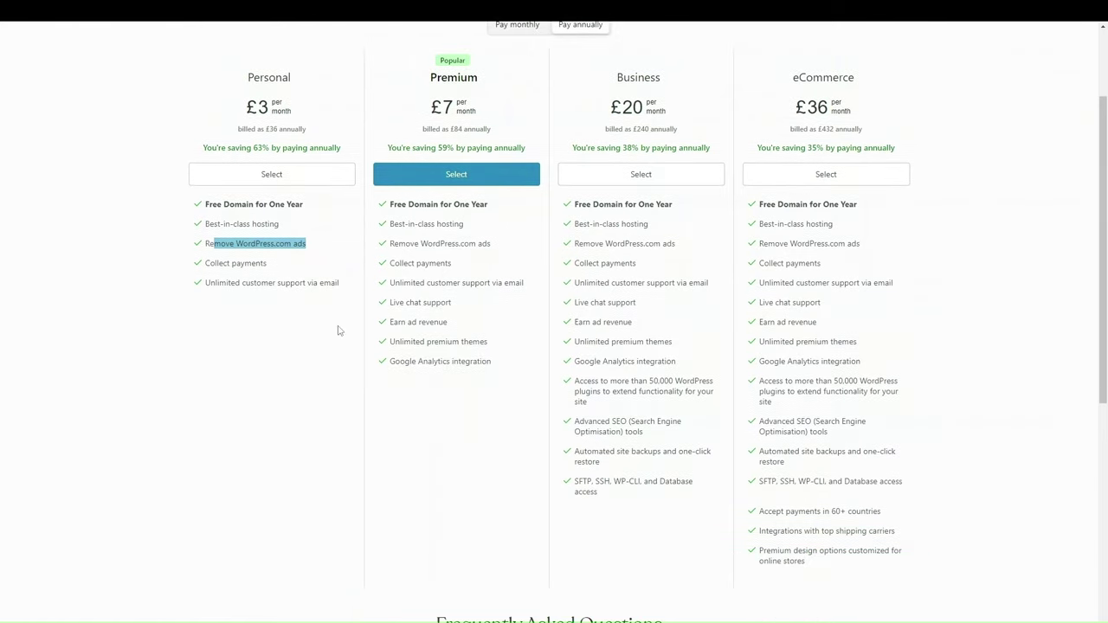
scroll(339, 329, down, 6)
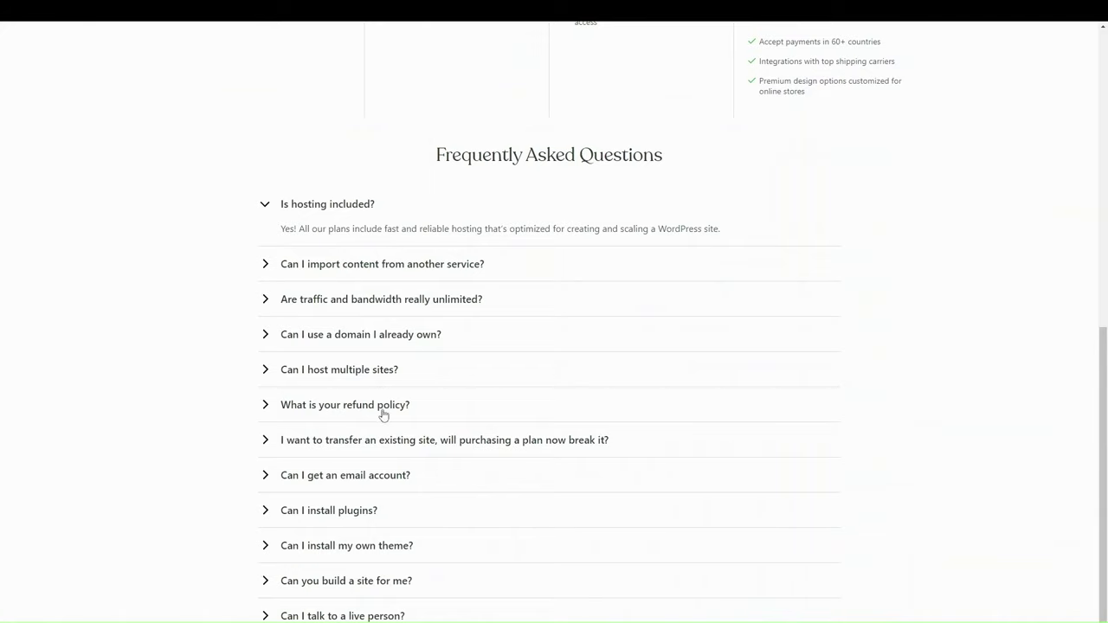
click(374, 347)
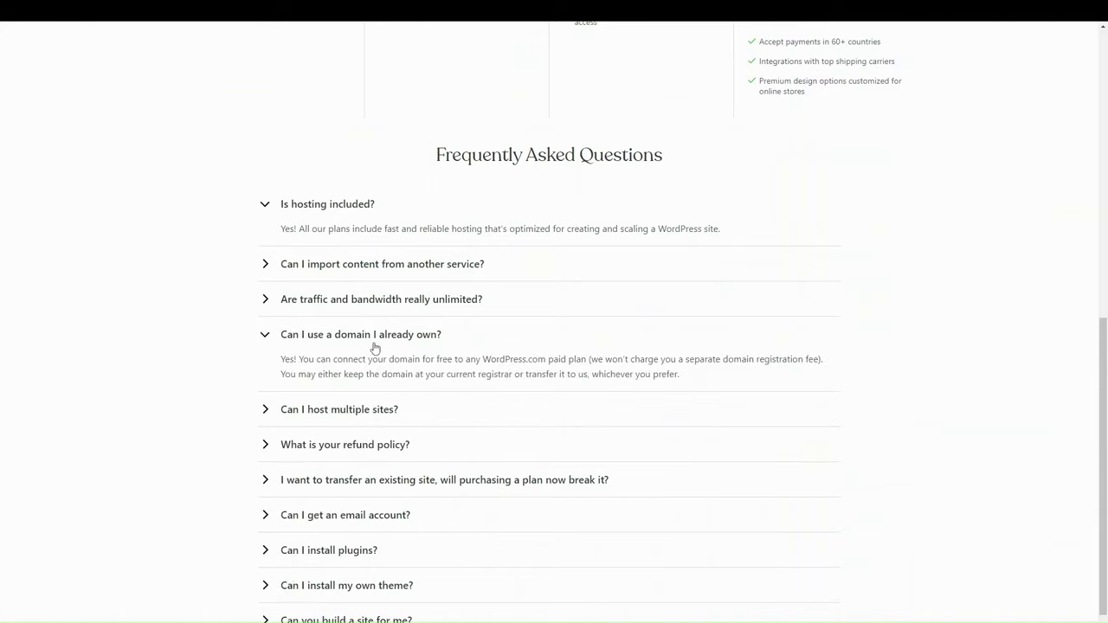
click(374, 347)
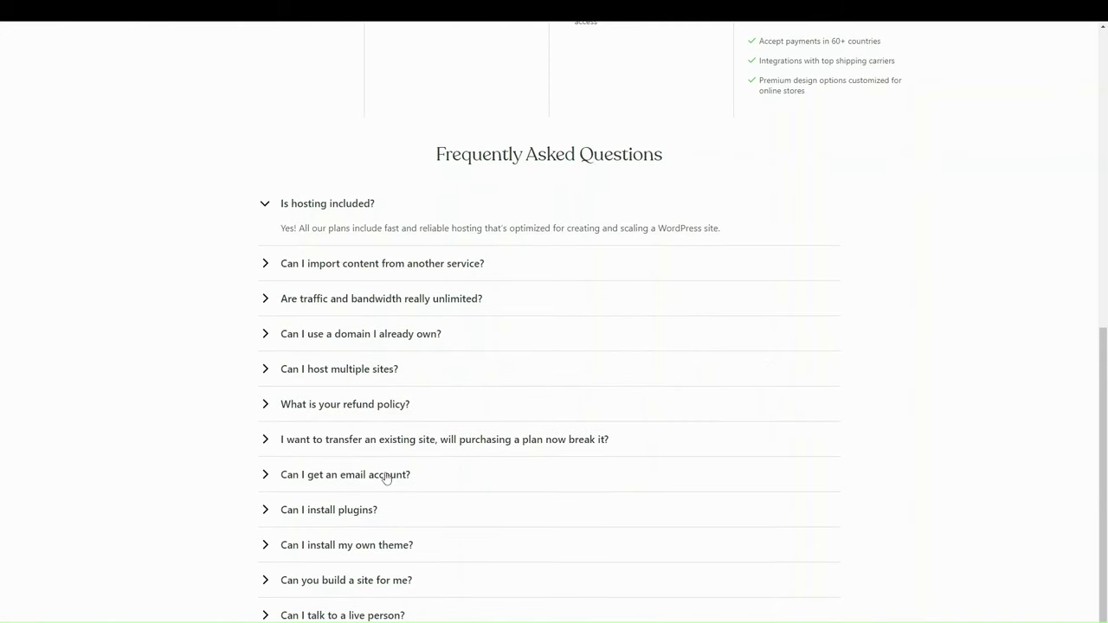
scroll(463, 526, up, 7)
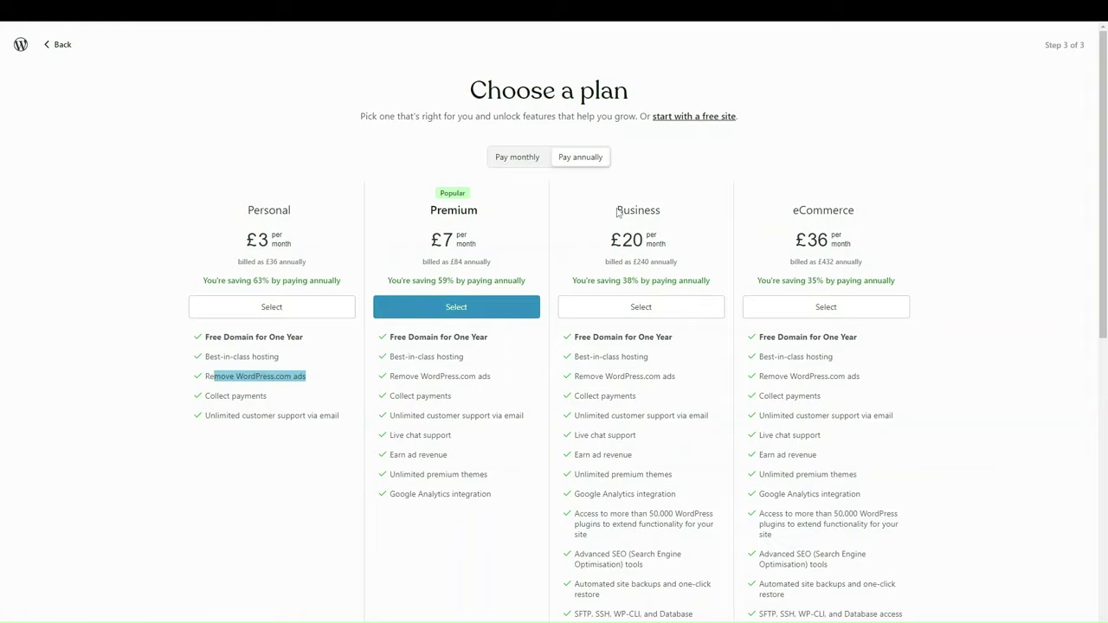
Step: Continue with a free site and tick Sell online and Write & Publish as goals
click(695, 117)
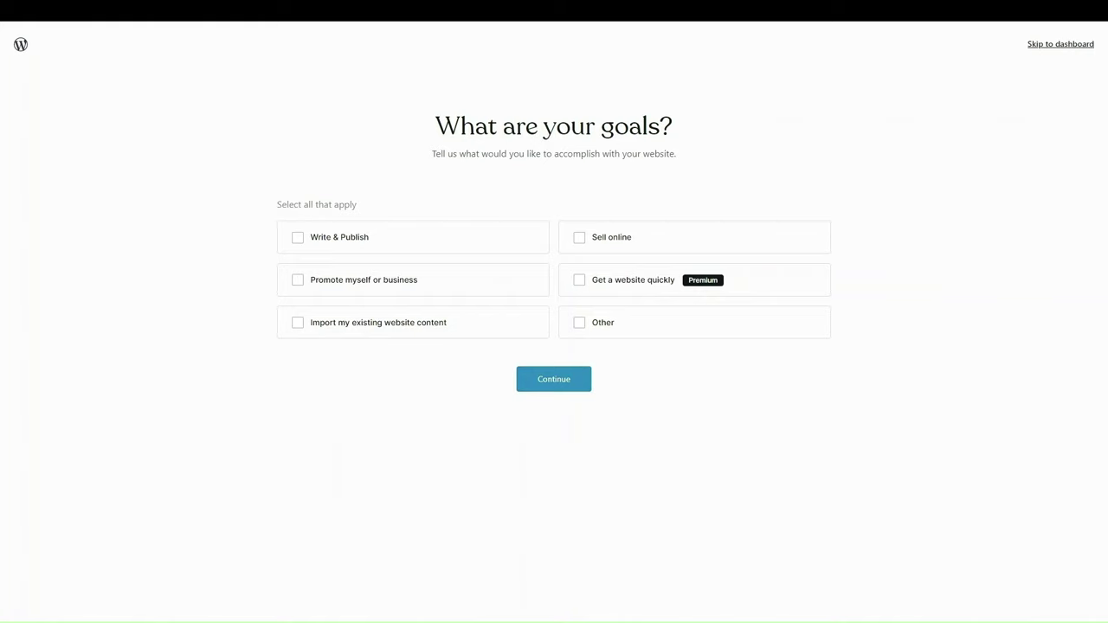
click(583, 238)
click(322, 246)
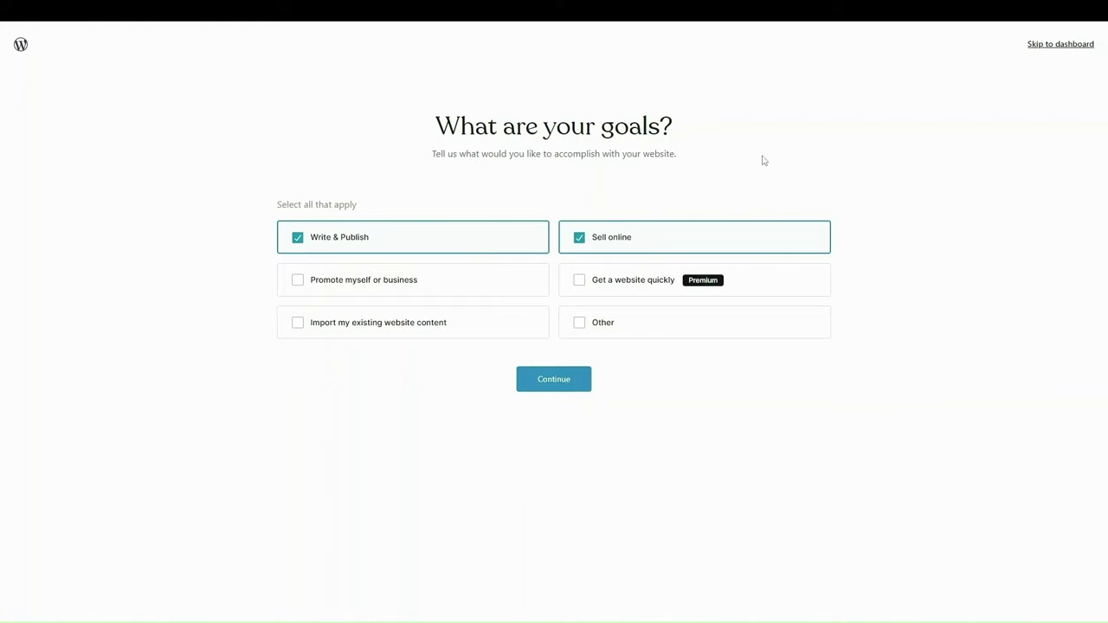
Step: Confirm the goals, then choose Education as the site category and continue
click(564, 381)
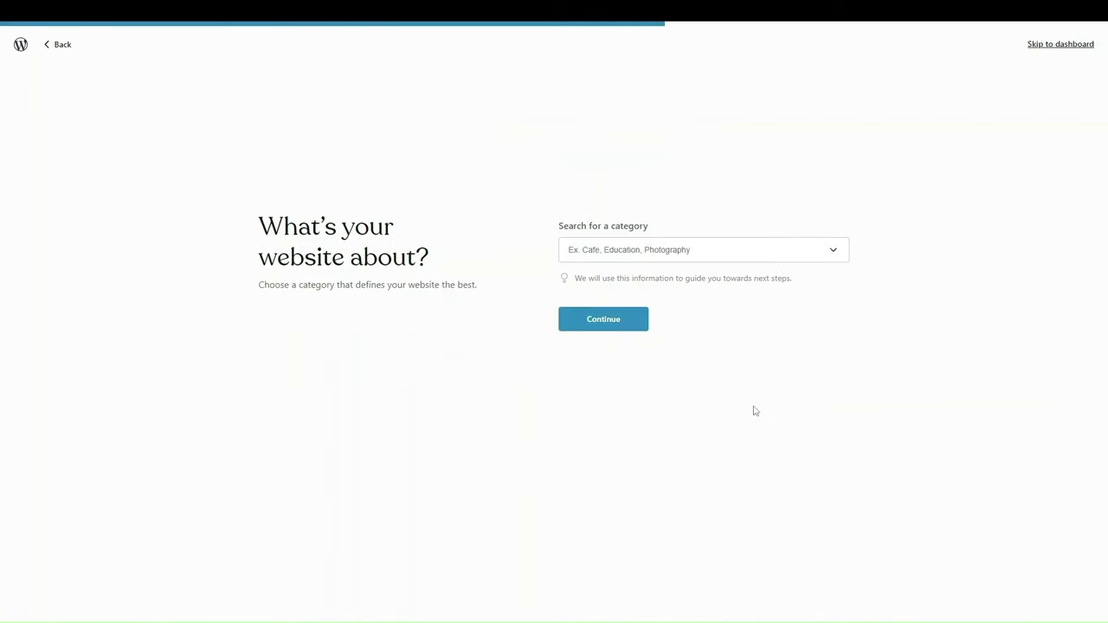
click(596, 239)
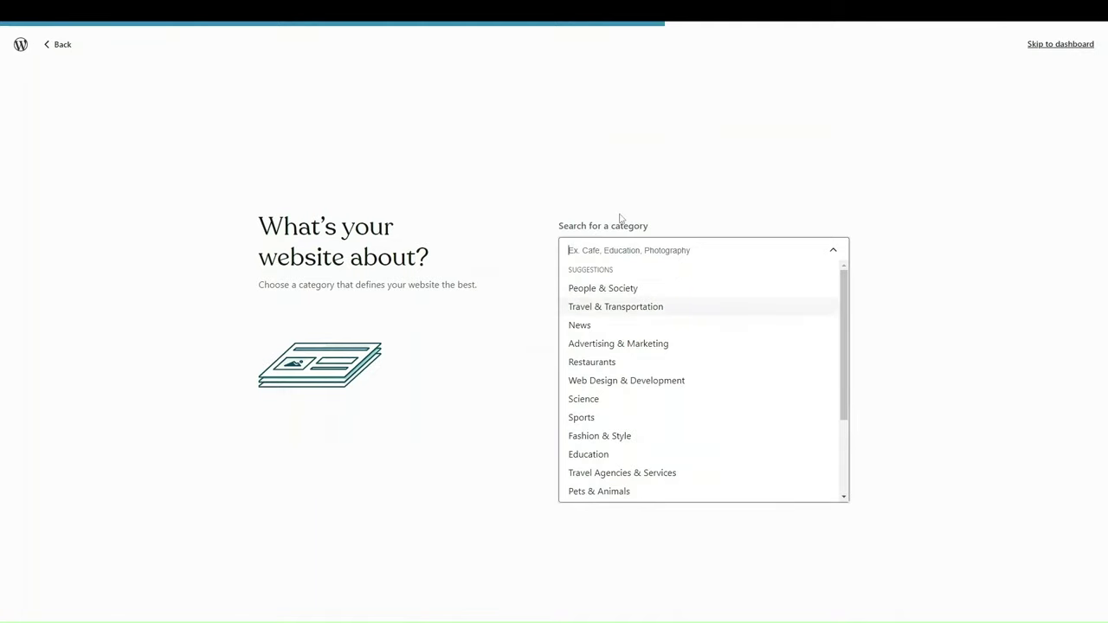
text(wellnes)
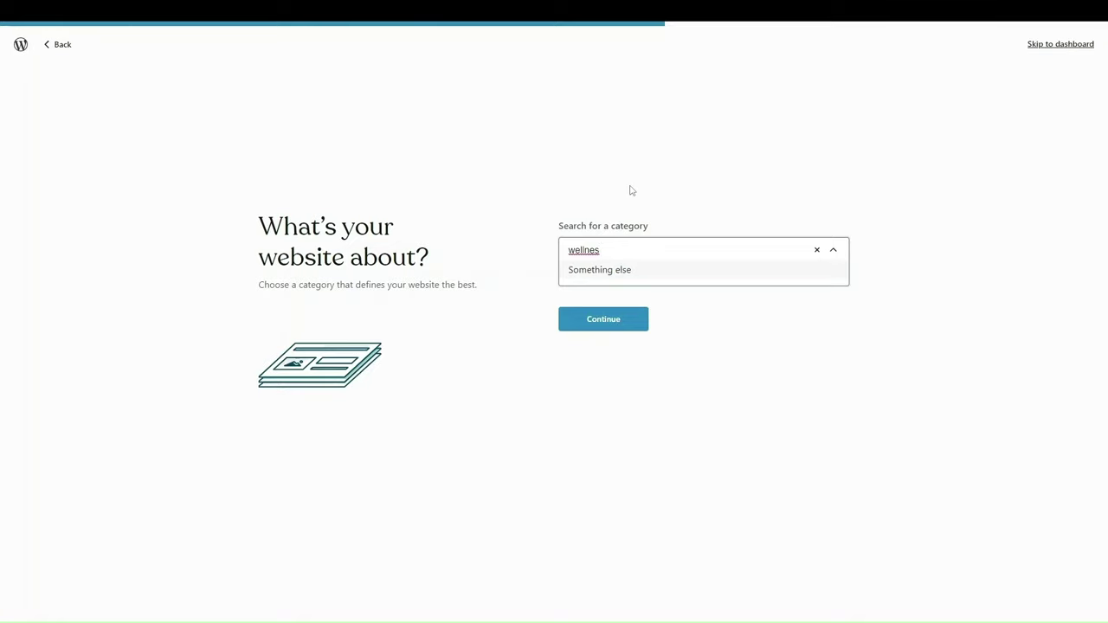
key(BackSpace)
key(BackSpace)
key(BackSpace)
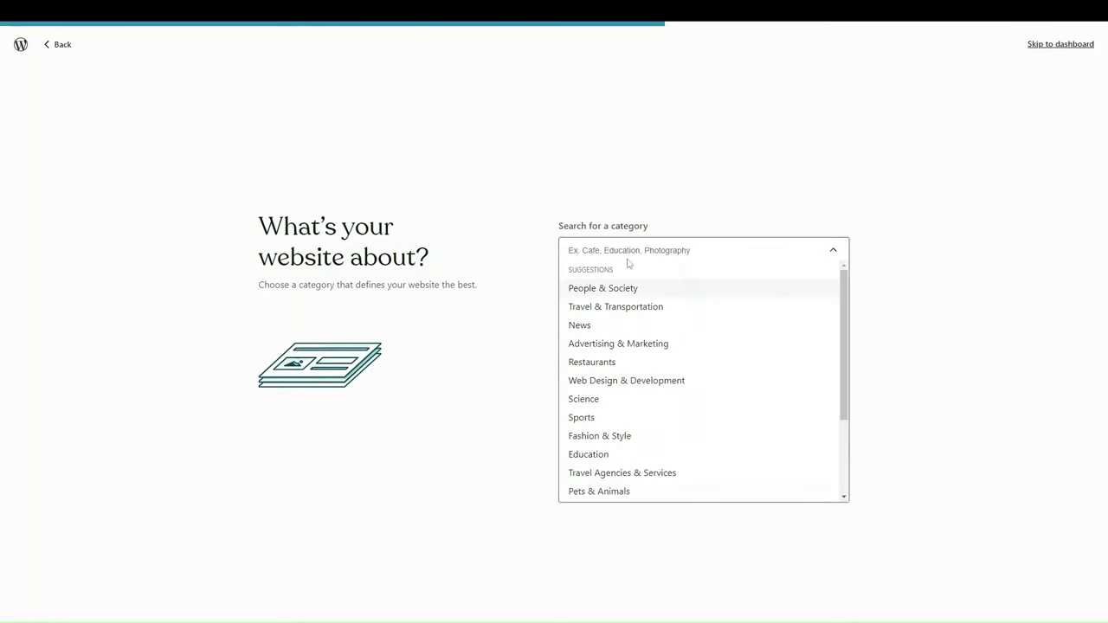
scroll(632, 350, down, 3)
scroll(636, 393, up, 3)
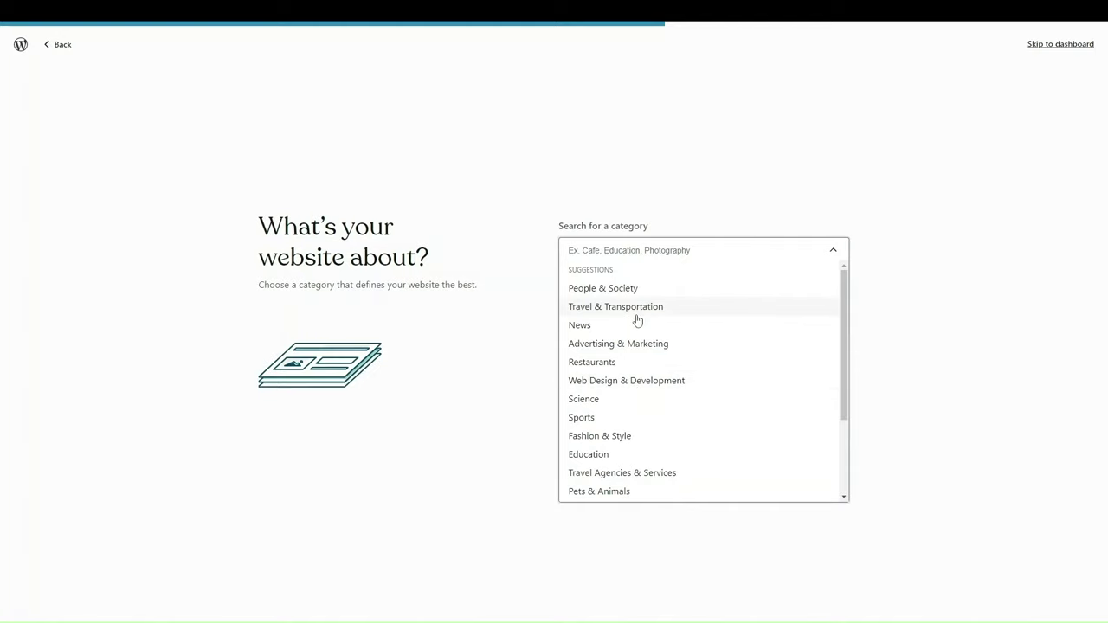
scroll(625, 377, down, 1)
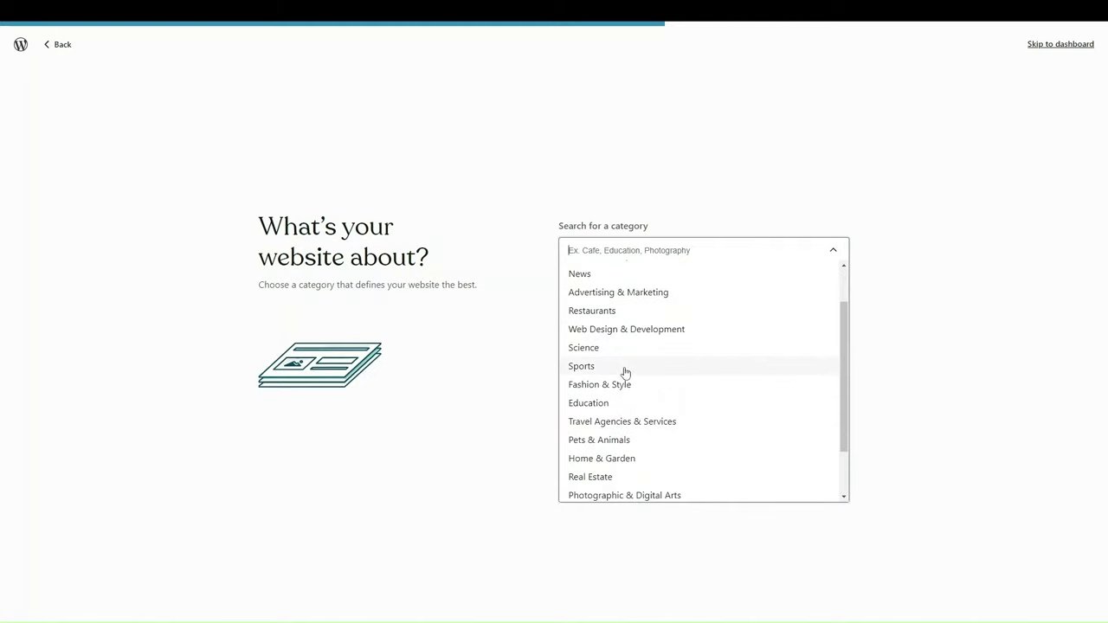
scroll(609, 410, down, 1)
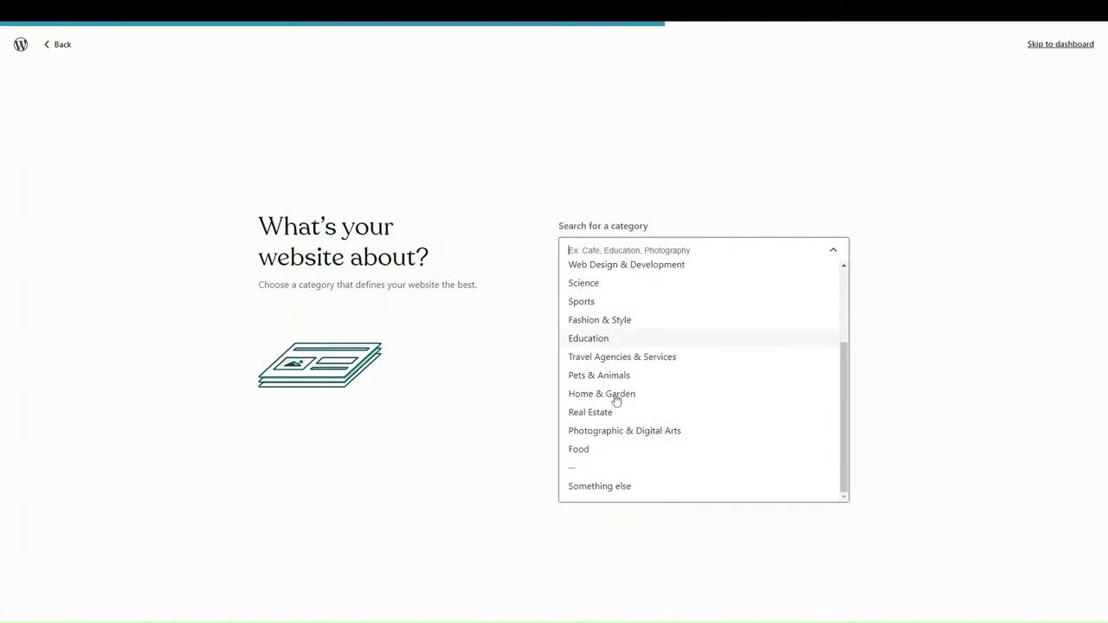
scroll(617, 398, up, 1)
click(595, 367)
click(603, 320)
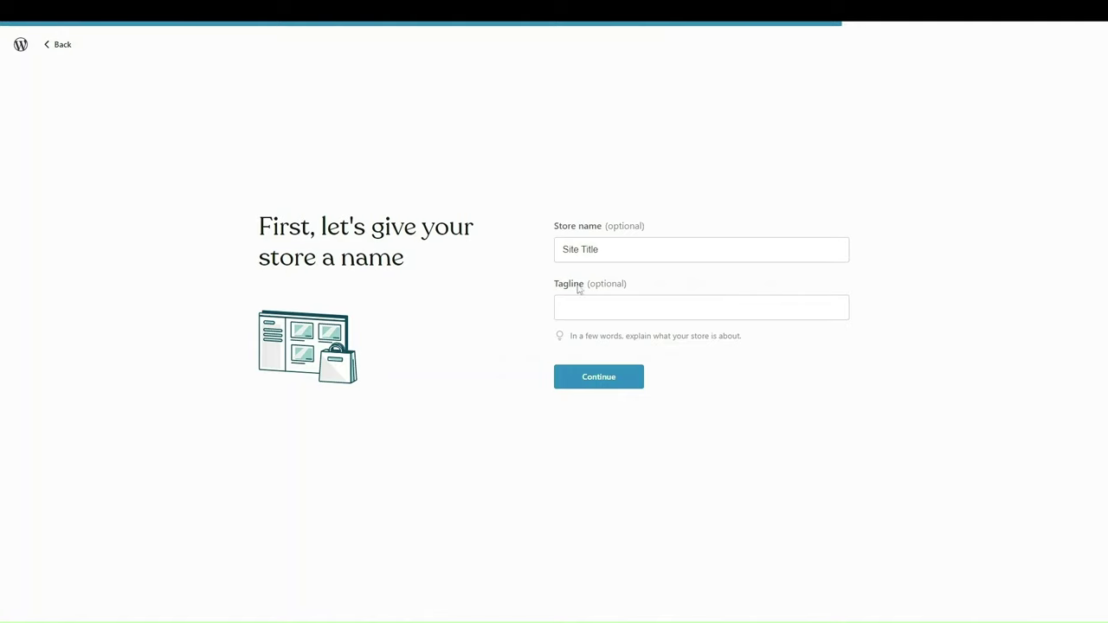
Step: Name the store 'PT Meditation', leave the tagline blank, and continue
drag(607, 258, 399, 245)
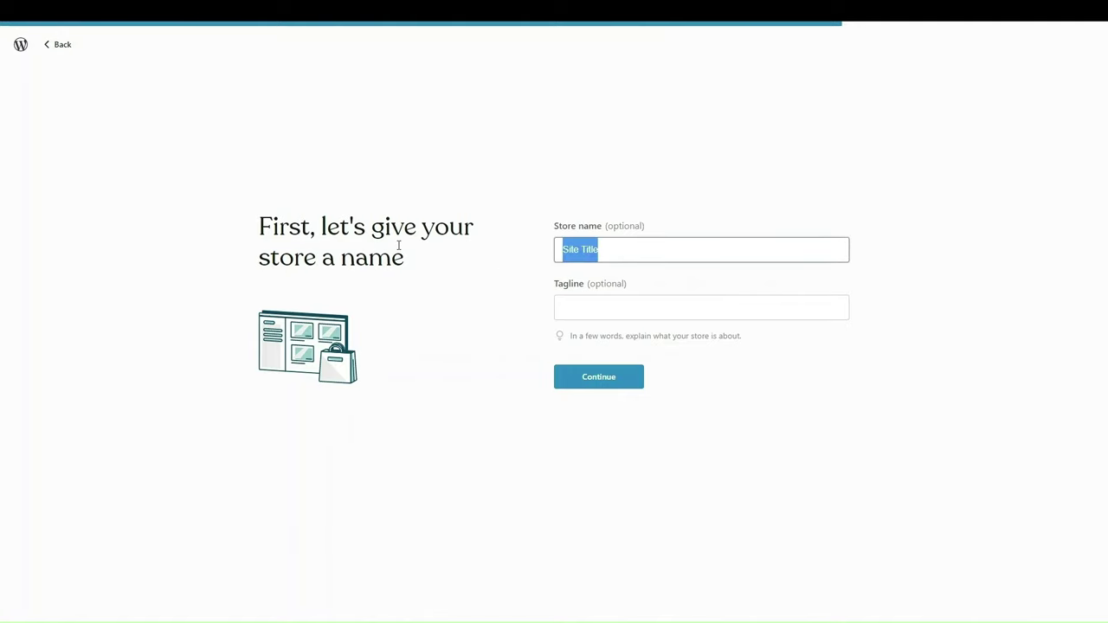
text(PT Meditation)
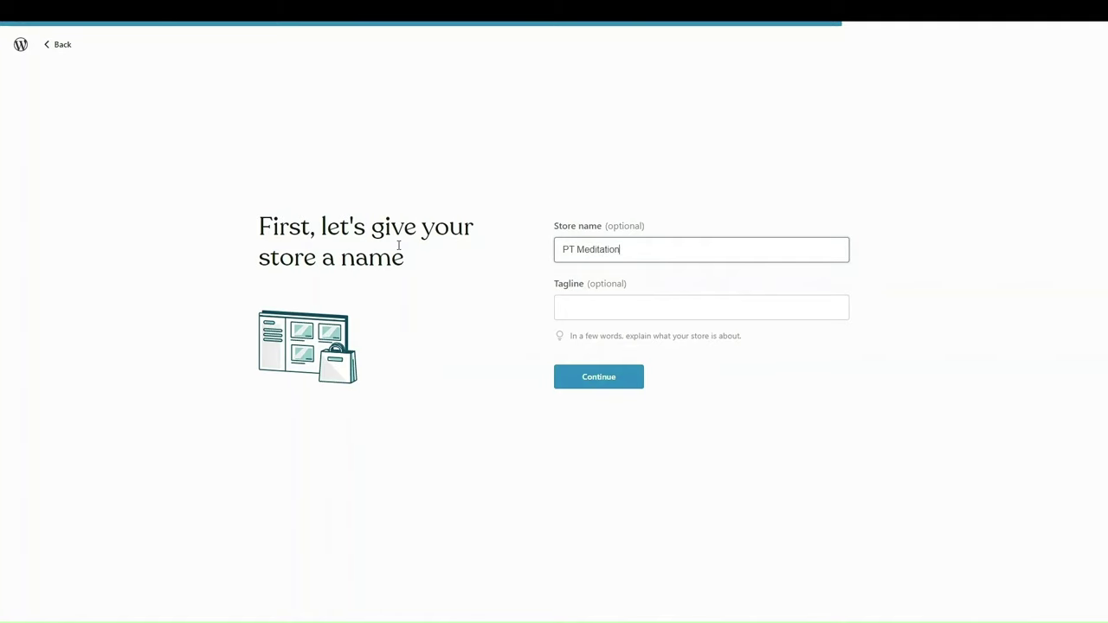
click(662, 309)
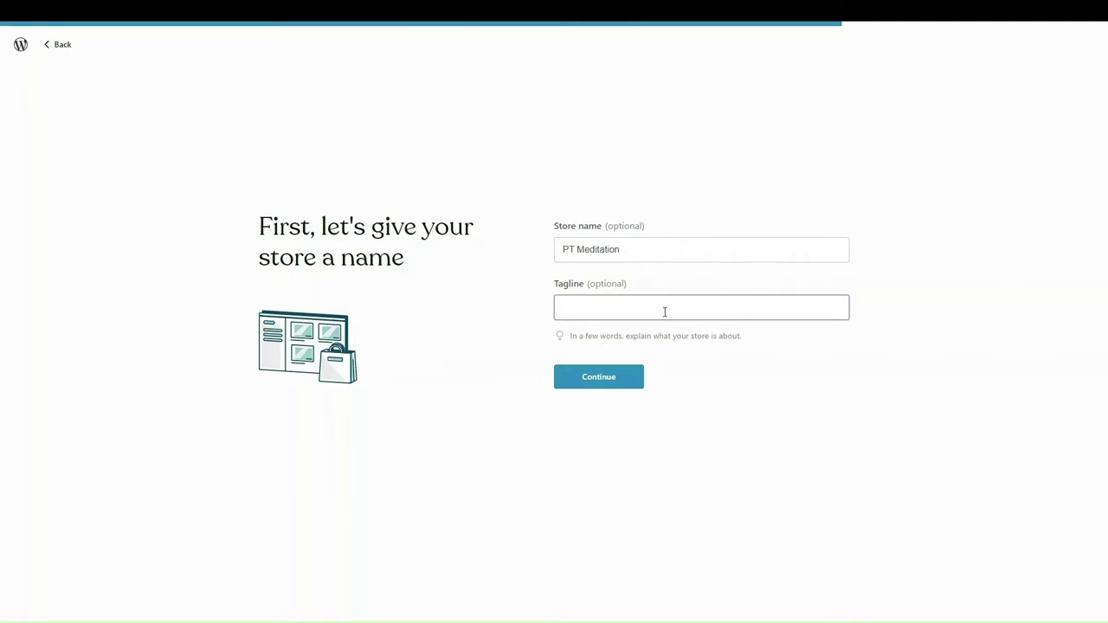
click(595, 380)
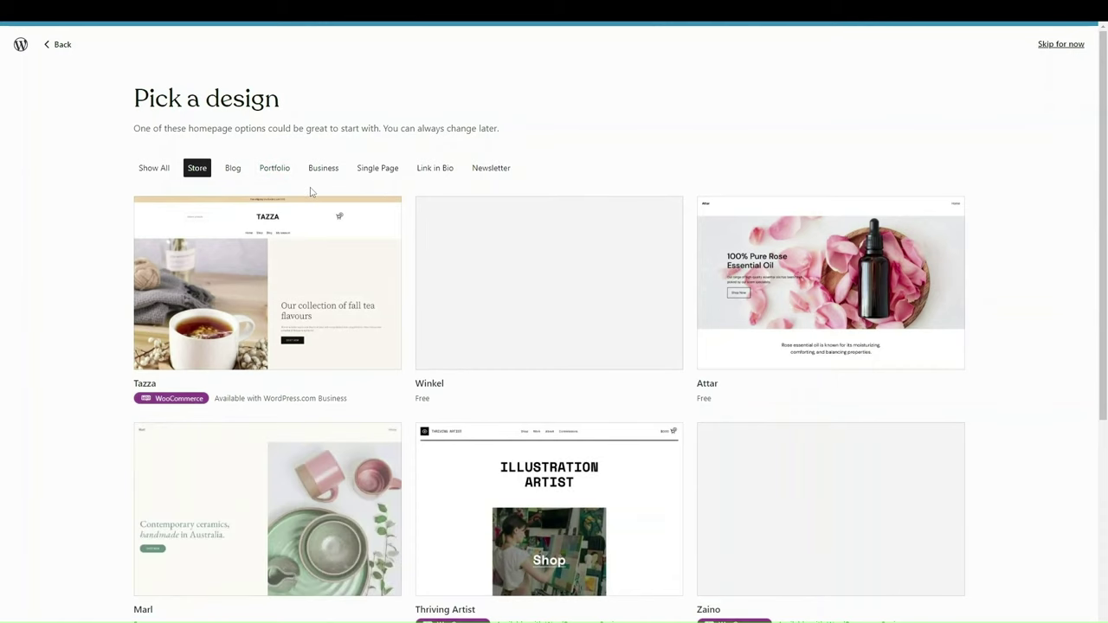
Step: Scroll through the Pick a design theme grid
scroll(421, 383, down, 2)
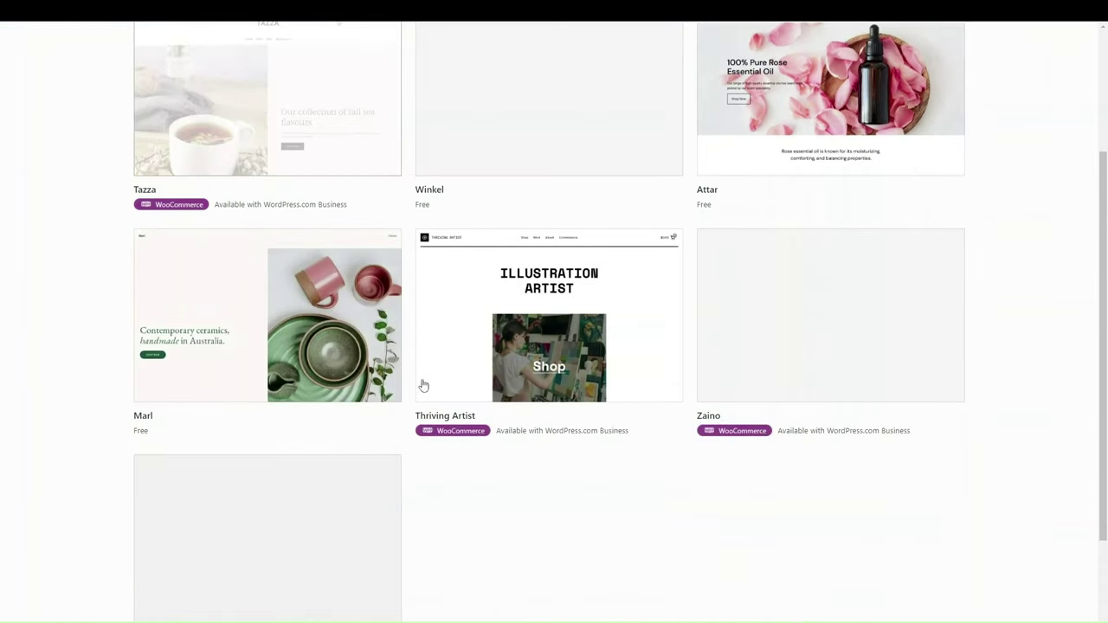
scroll(424, 385, up, 1)
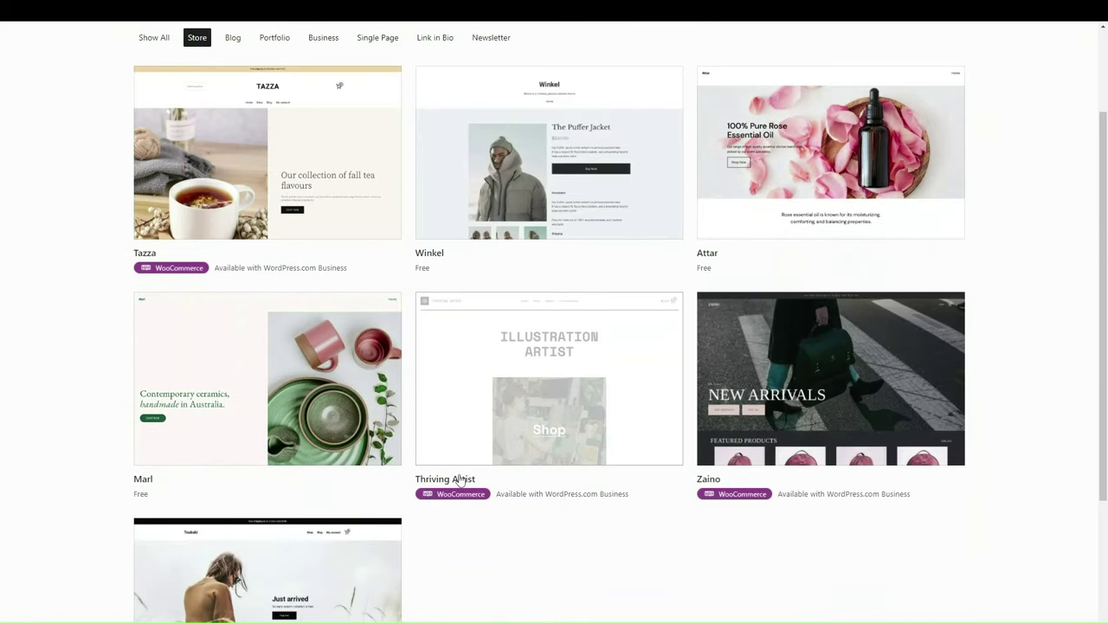
scroll(461, 480, up, 2)
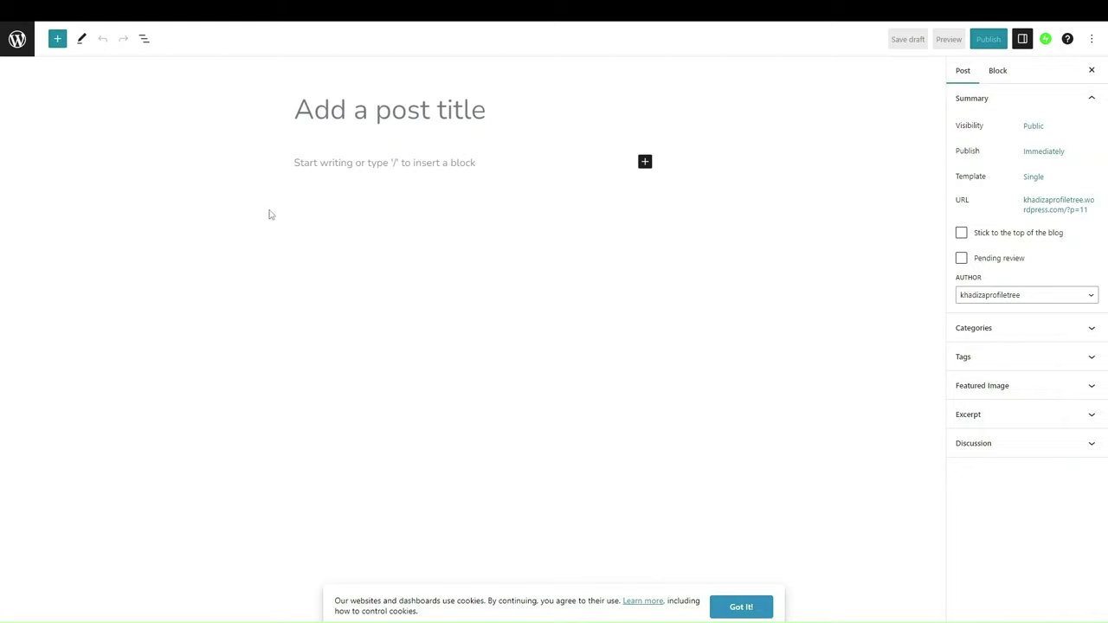
Step: Leave the post editor, dismiss the cookie notice, and return to the site Dashboard
click(10, 49)
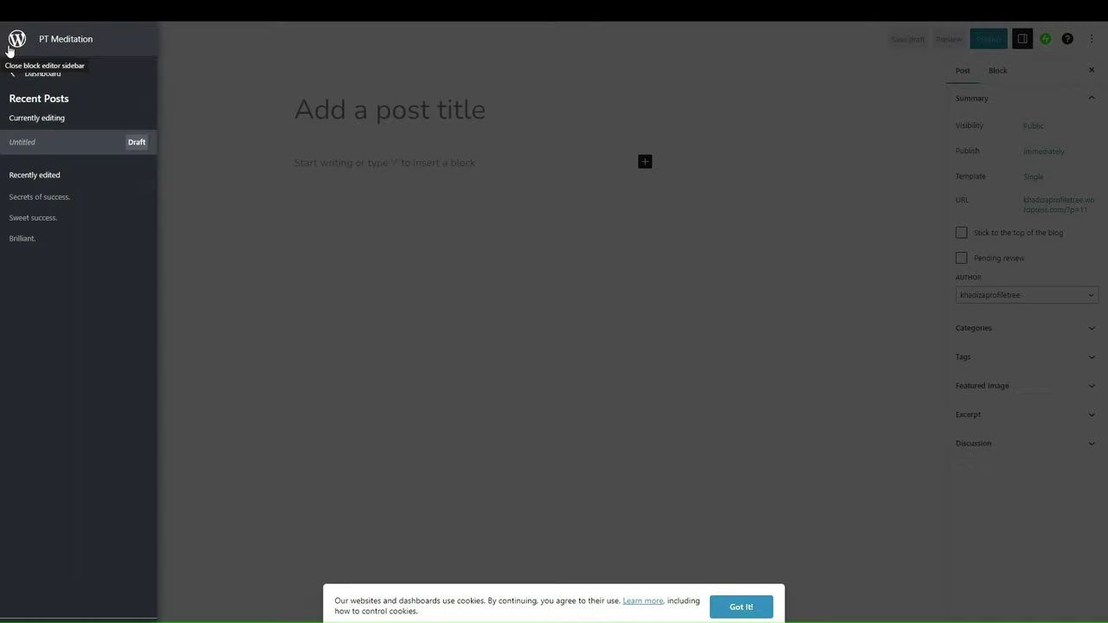
click(736, 607)
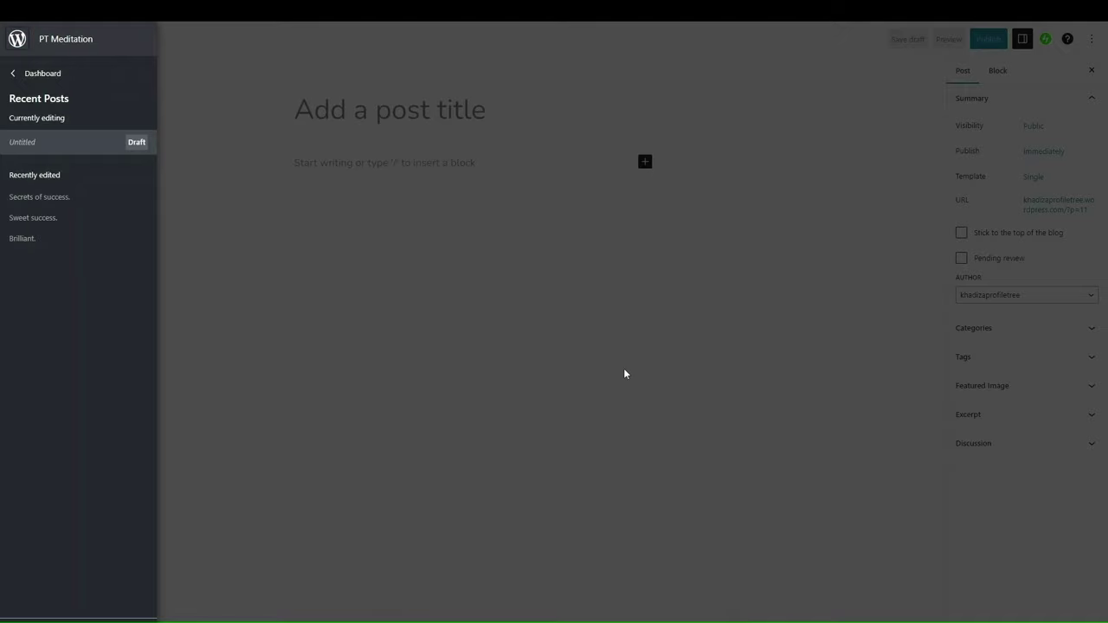
click(12, 77)
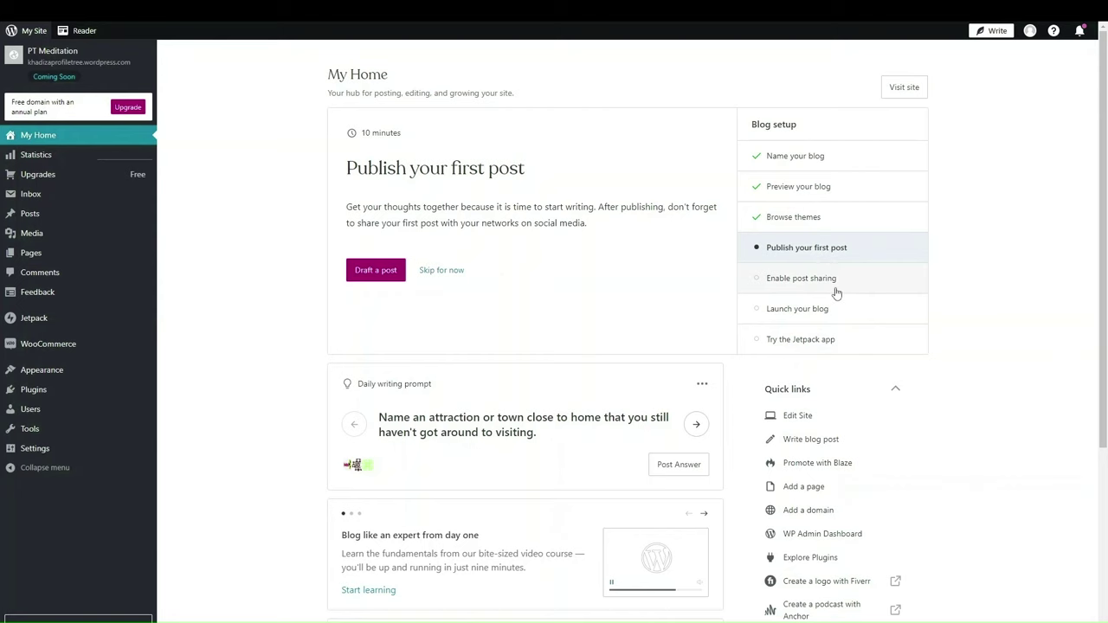
Step: Open the Add-Ons page from the Upgrades menu in the sidebar
scroll(818, 379, down, 3)
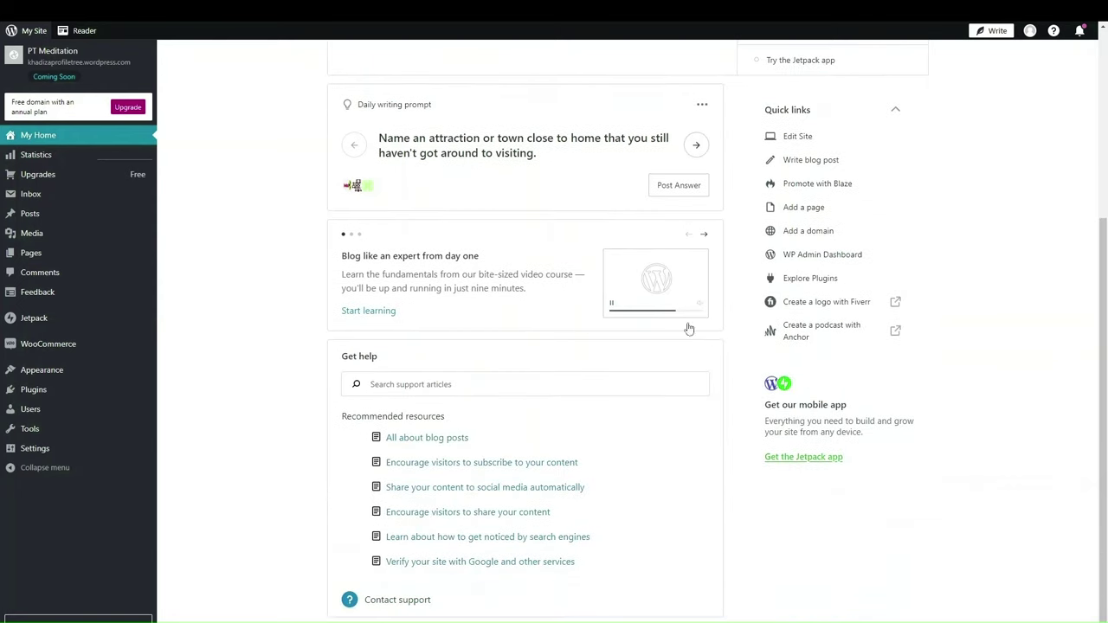
scroll(662, 307, up, 2)
scroll(662, 307, up, 2)
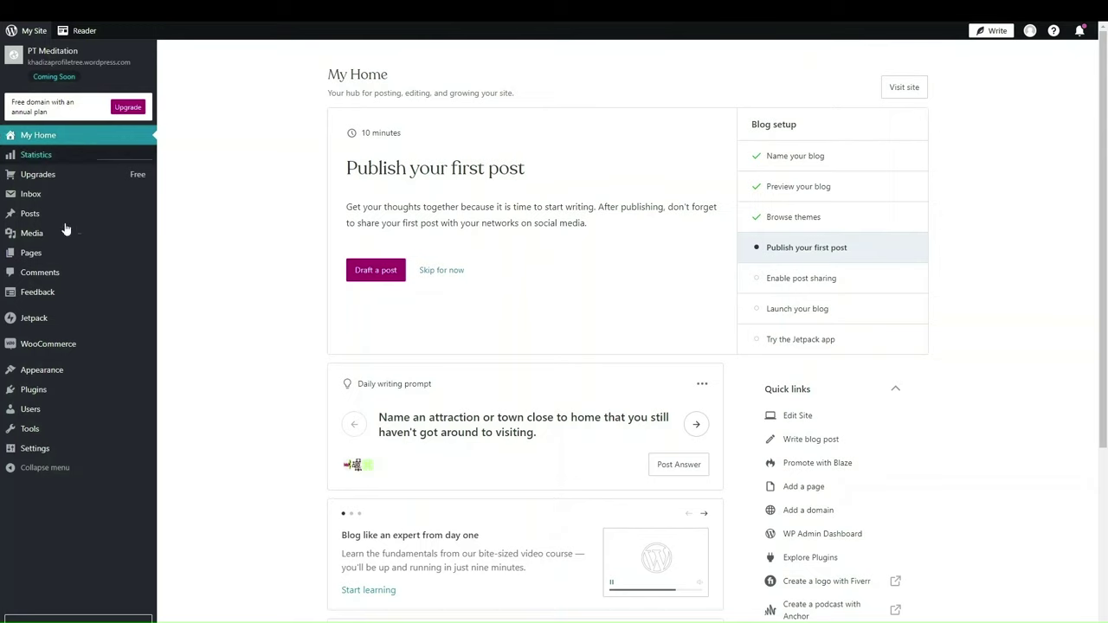
mouse_move(46, 179)
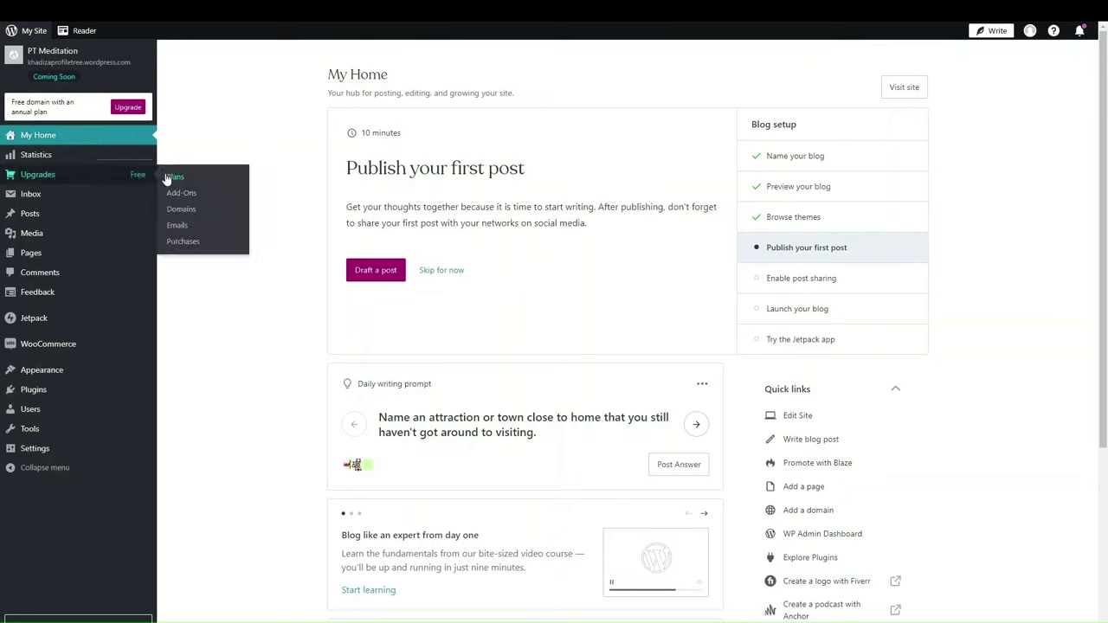
click(184, 198)
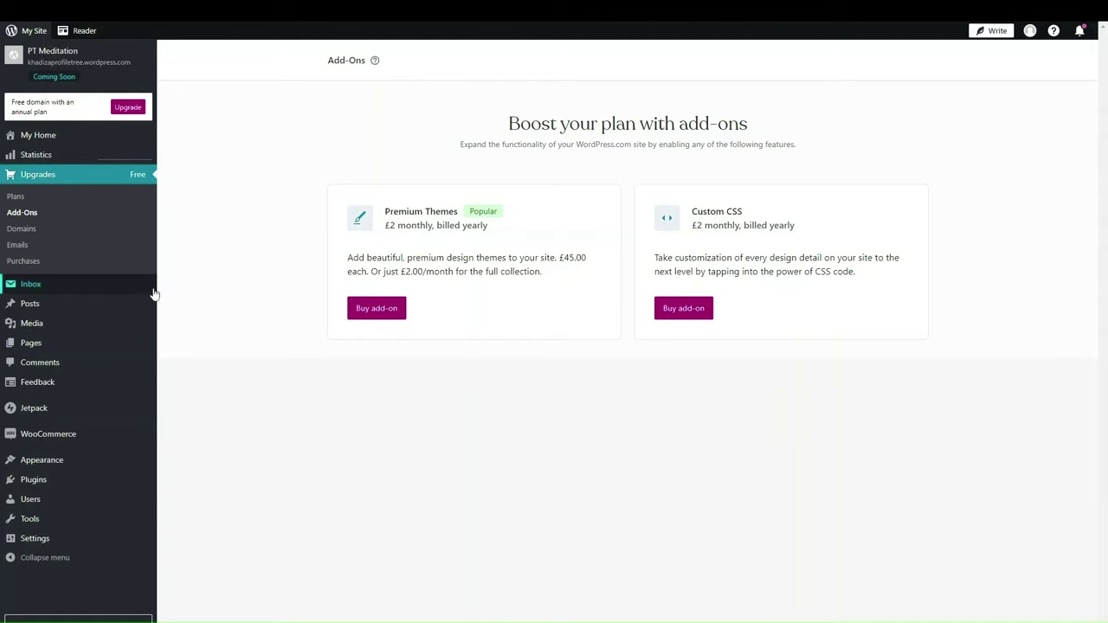
Step: Open the Posts list showing Secrets of success., Sweet success. and Brilliant
click(43, 310)
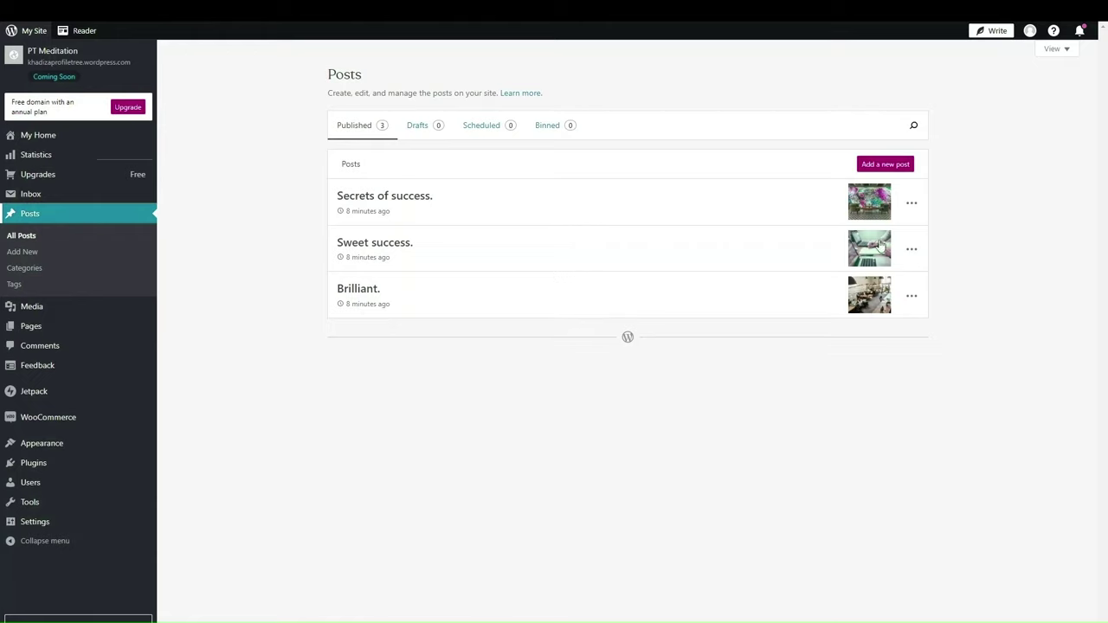
Step: Upload the green tree image from Downloads to the media library, then open the Pages list
click(41, 310)
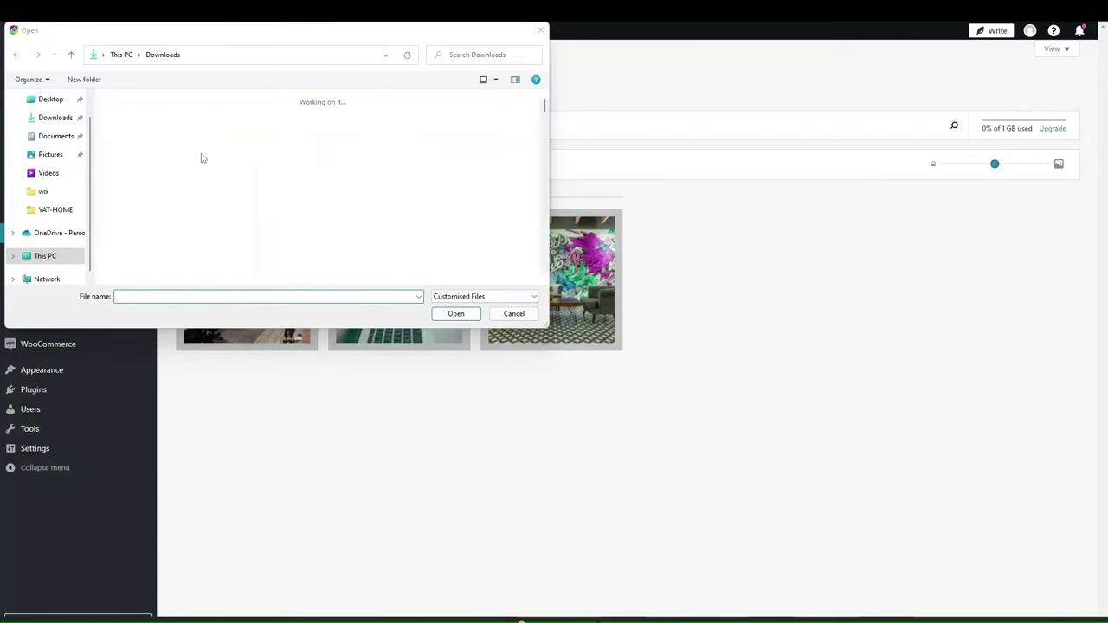
click(138, 160)
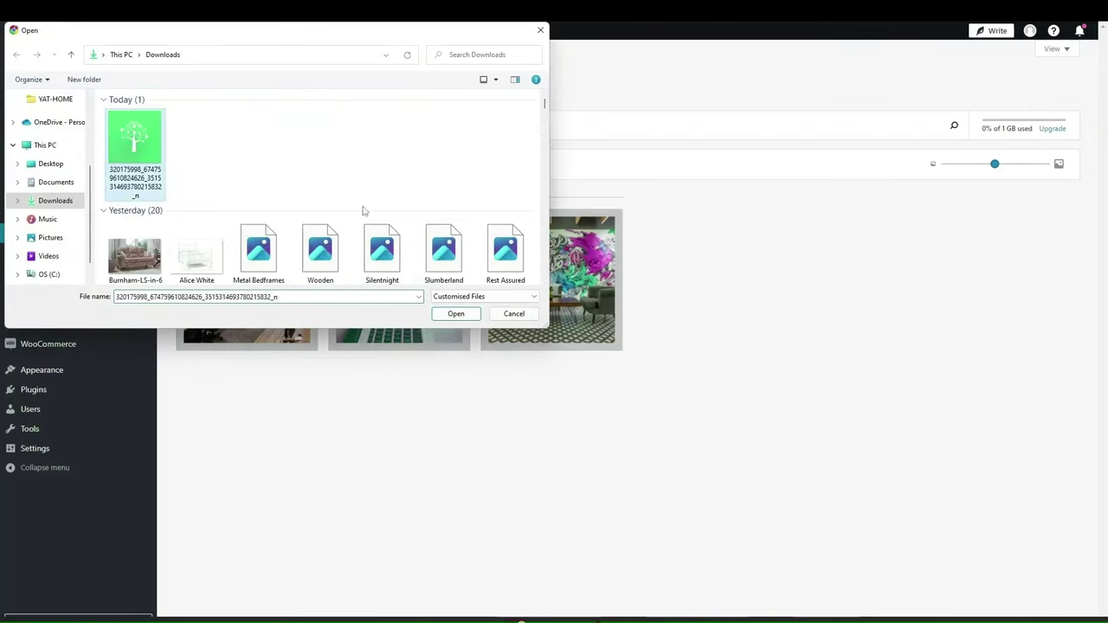
click(456, 316)
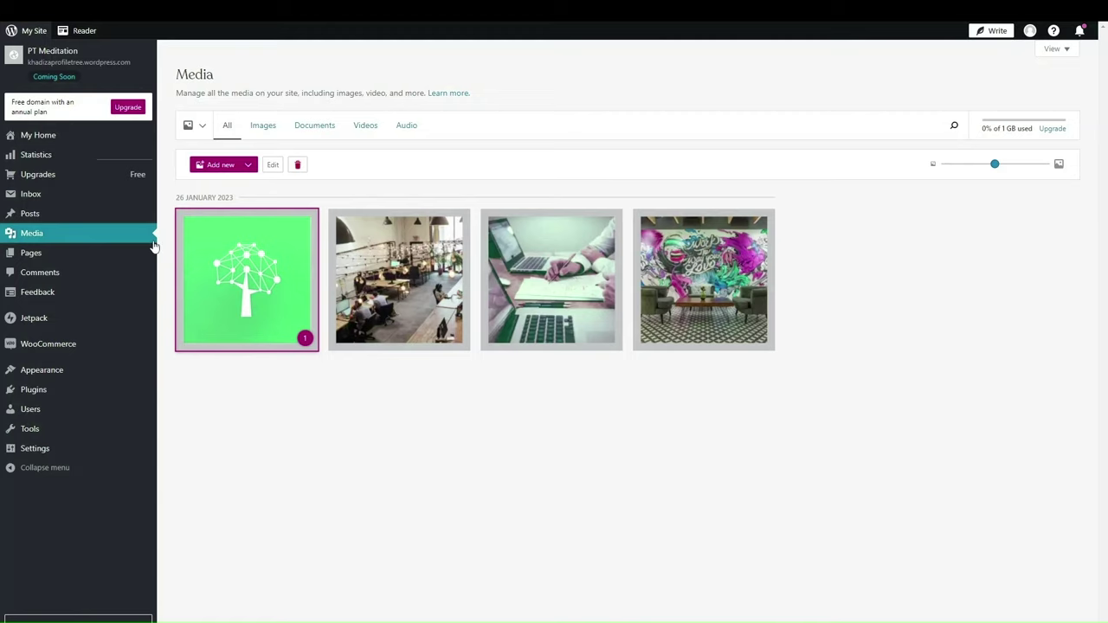
click(77, 255)
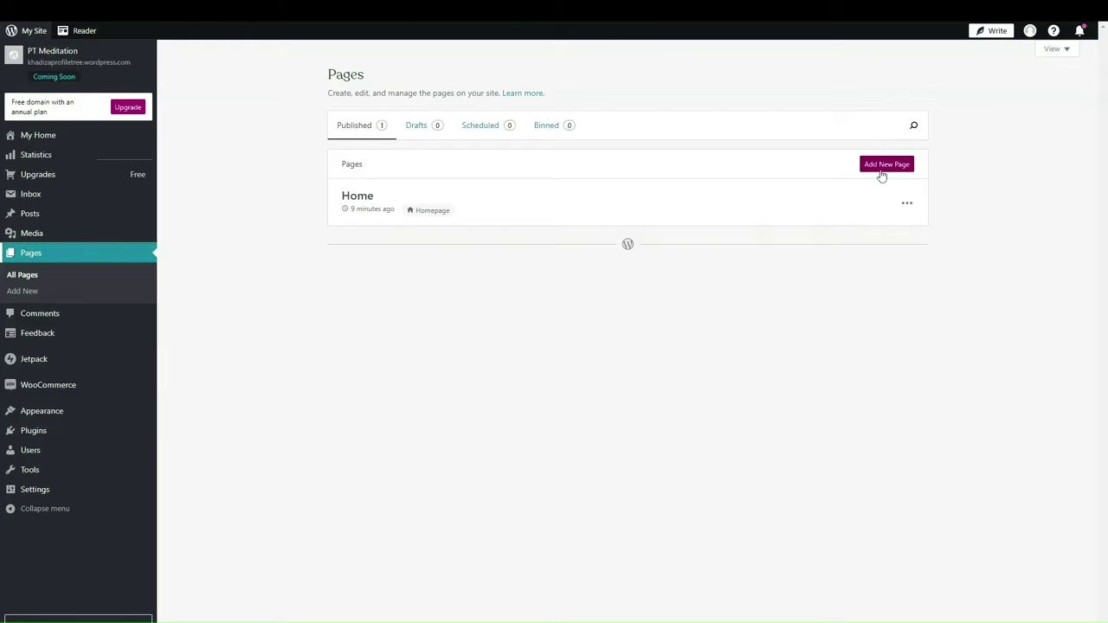
Step: Leave the WooCommerce verification page and open the Themes gallery, where Meraki is active
click(71, 392)
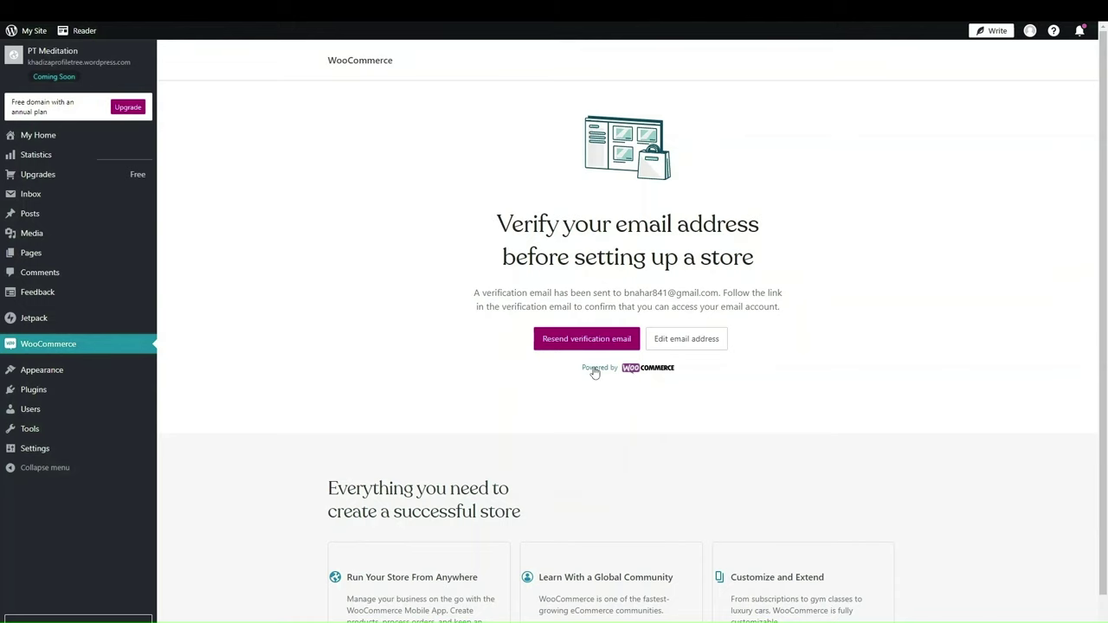
scroll(595, 373, down, 1)
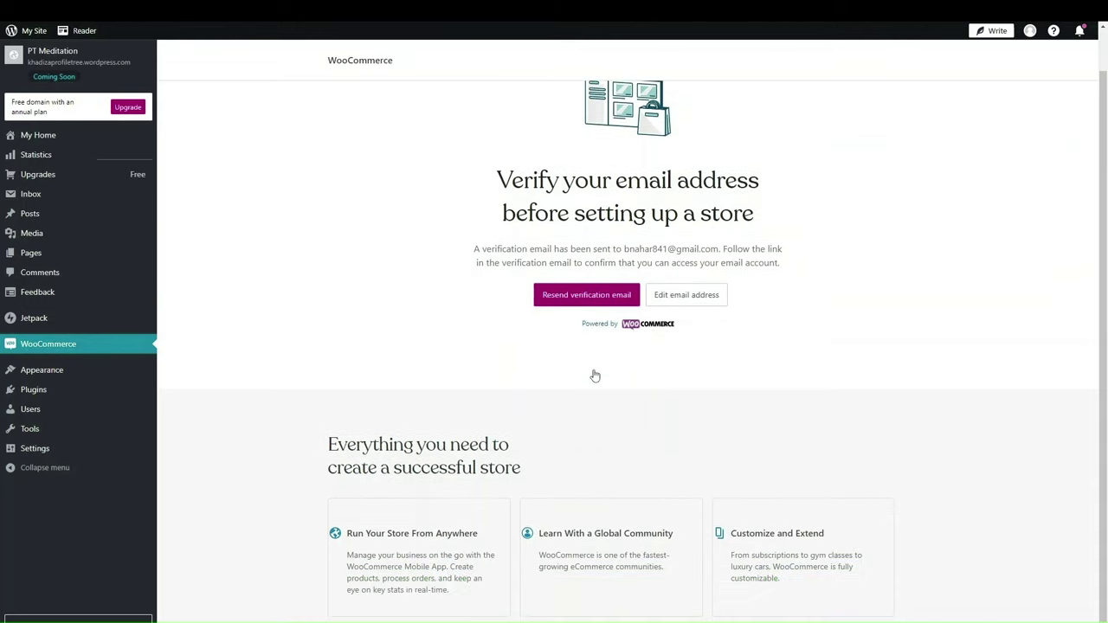
scroll(594, 375, up, 1)
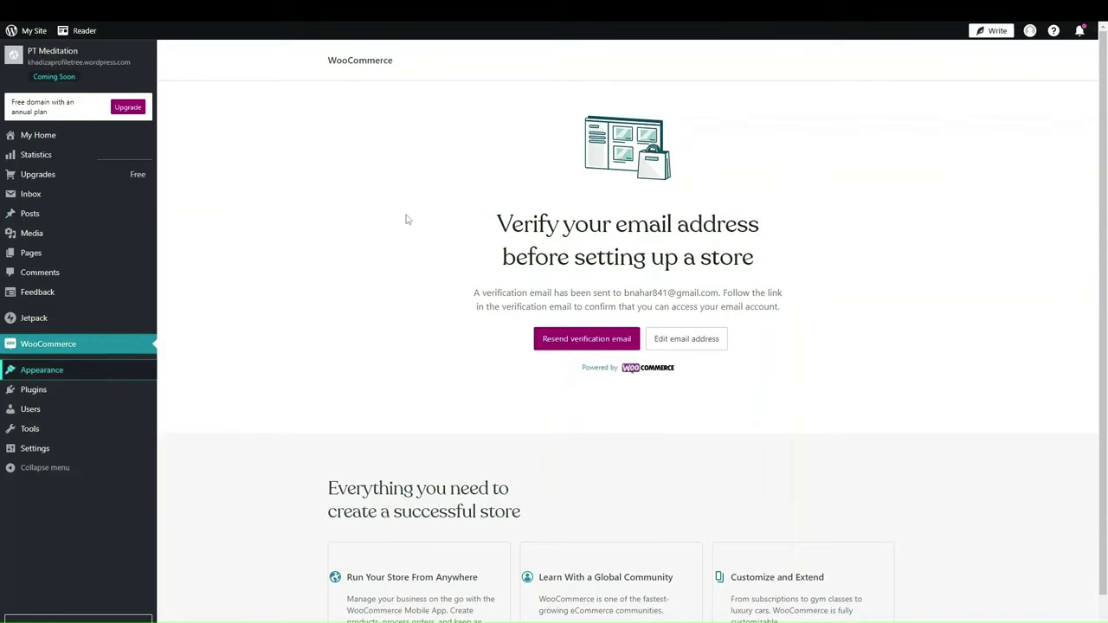
mouse_move(121, 374)
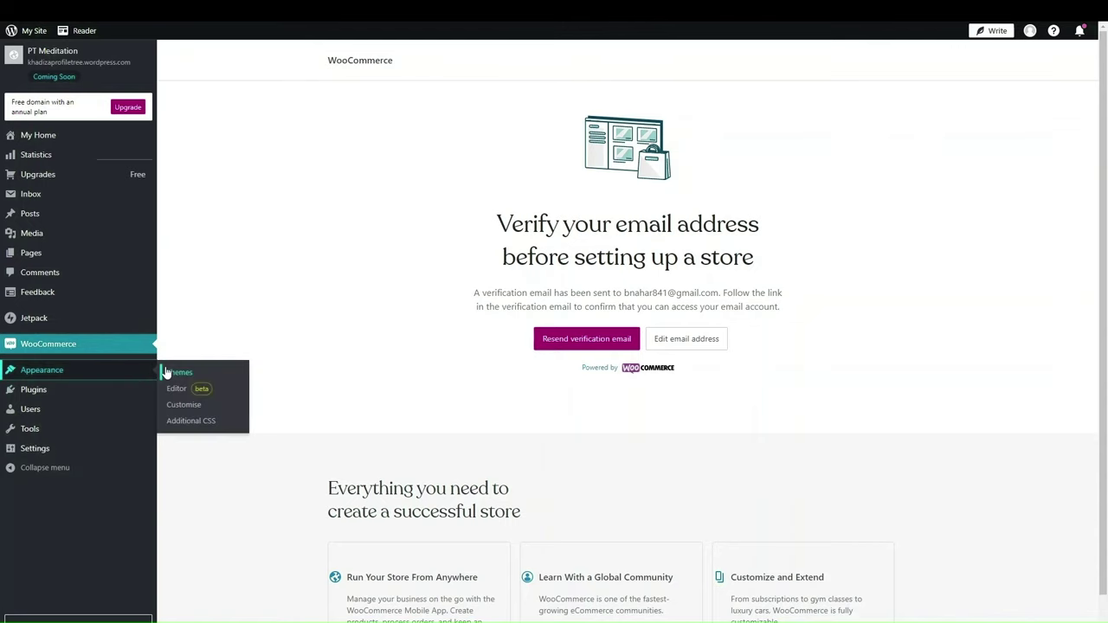
click(173, 370)
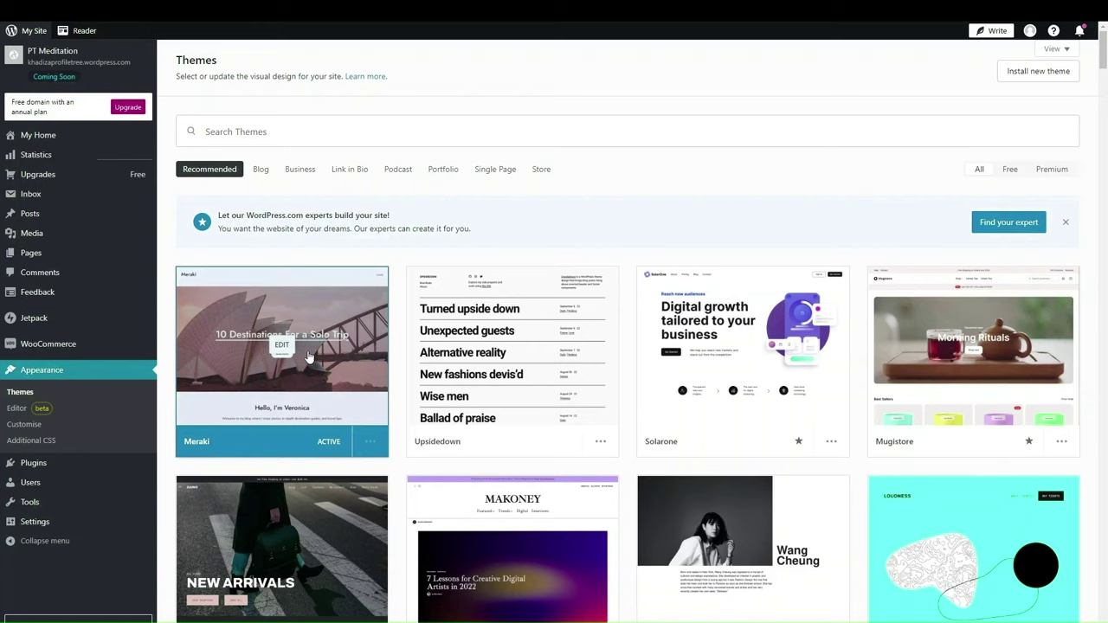
Step: Filter the theme gallery to Free themes and open the Scratchpad theme
click(1010, 171)
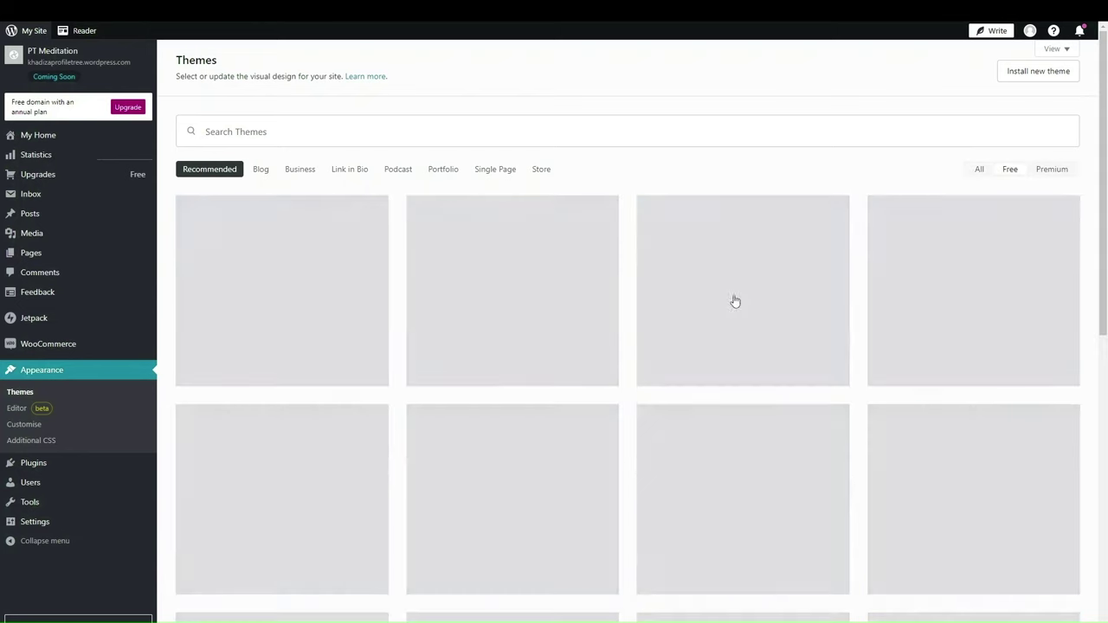
scroll(546, 465, down, 5)
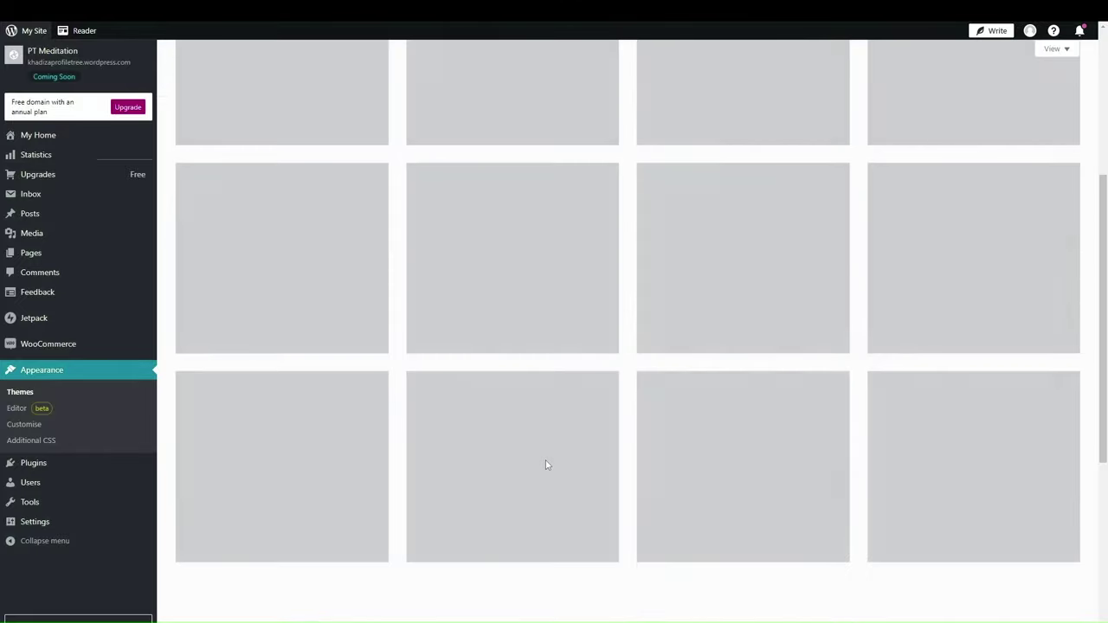
scroll(546, 464, up, 5)
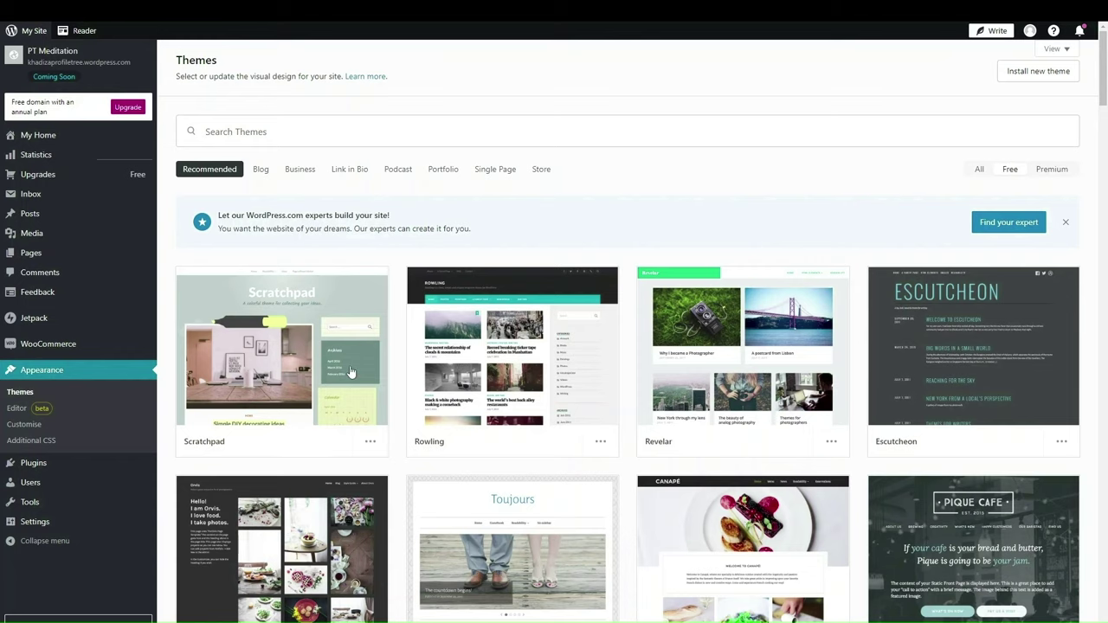
click(351, 371)
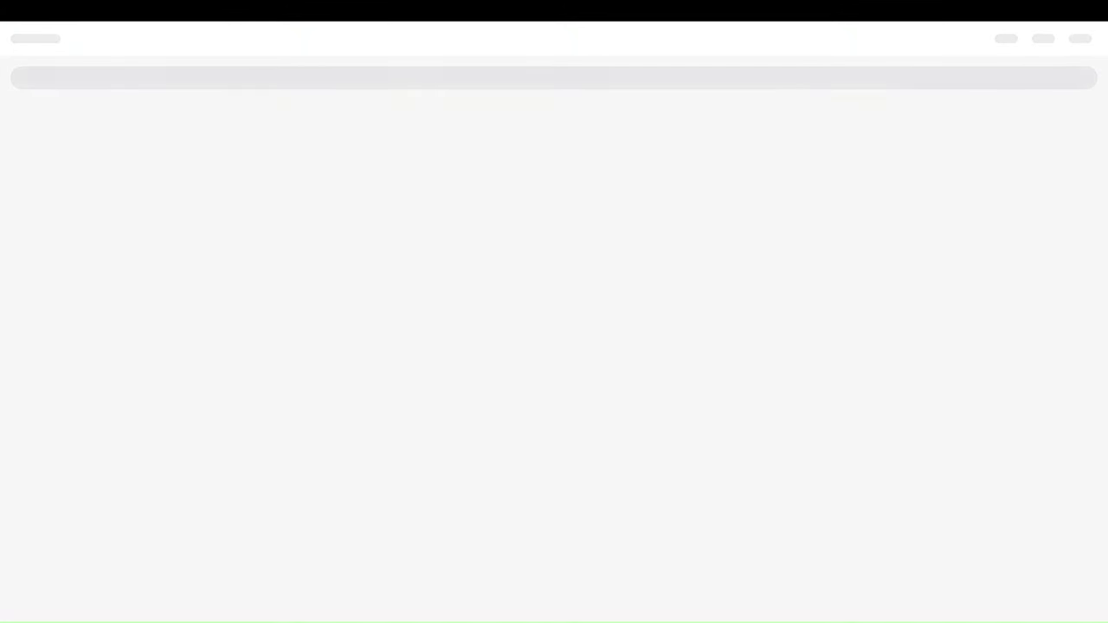
Step: Scroll through the home page in the site editor, then exit via the WordPress logo to My Home
scroll(410, 398, down, 5)
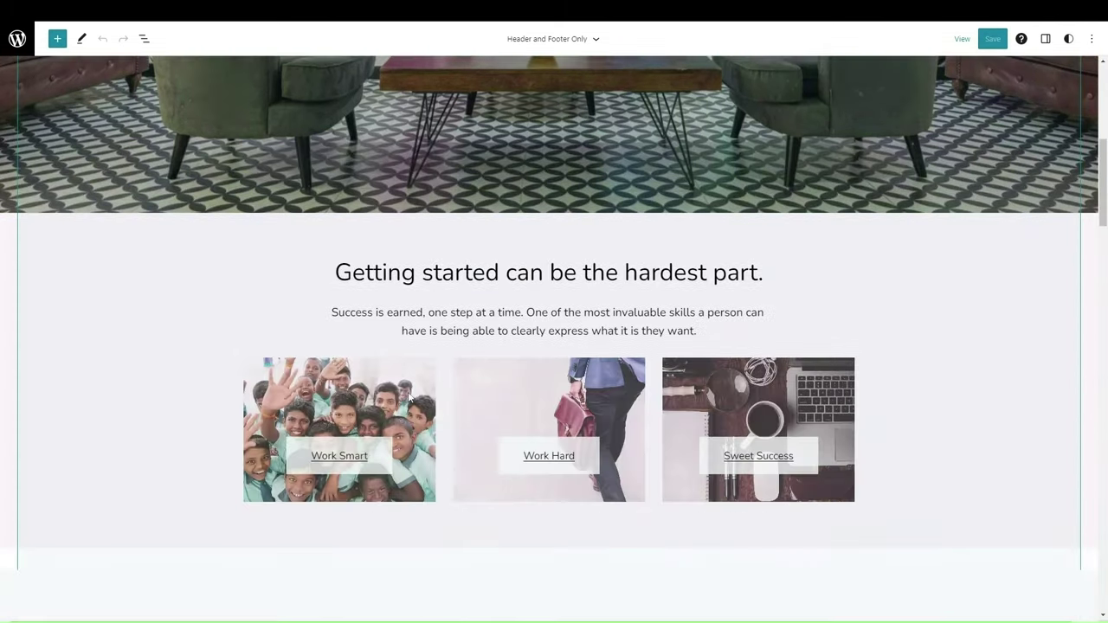
scroll(409, 398, down, 15)
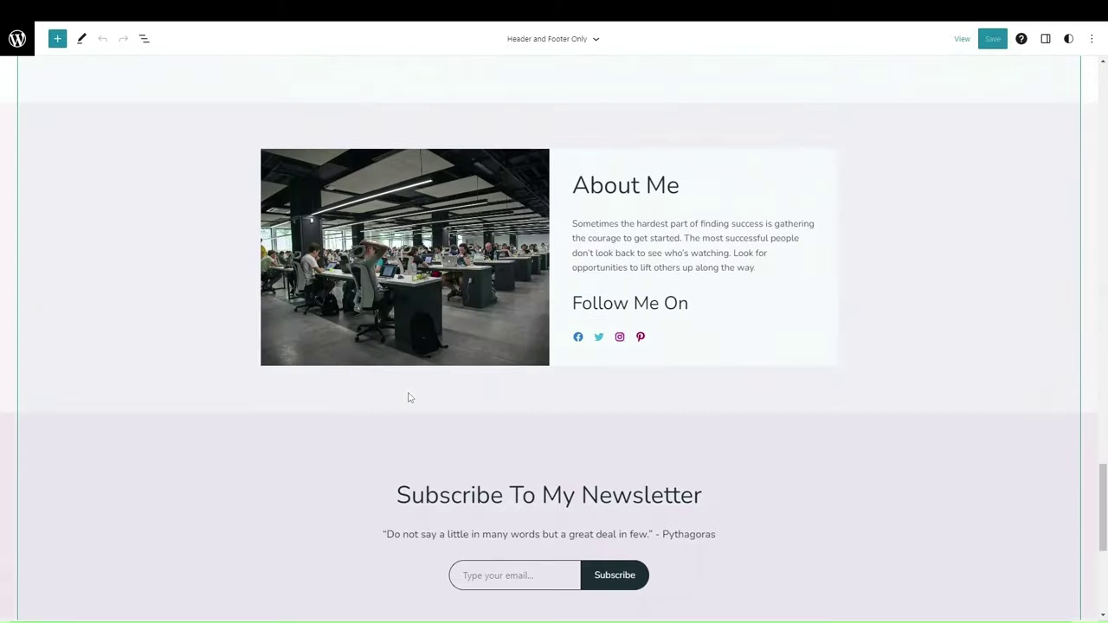
scroll(409, 397, down, 3)
scroll(407, 394, up, 20)
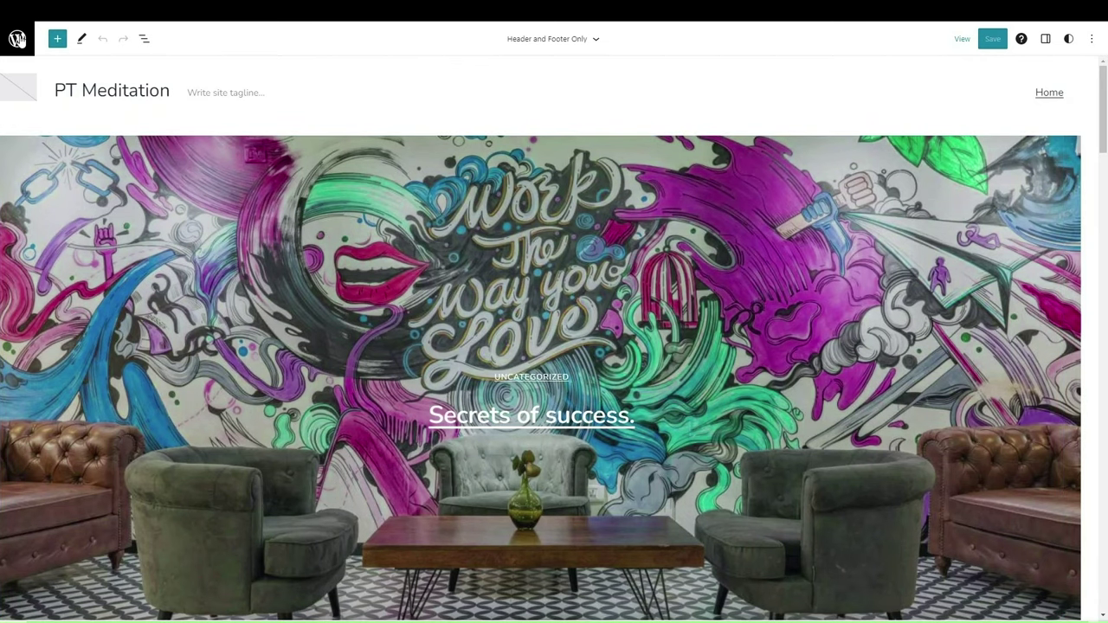
click(18, 39)
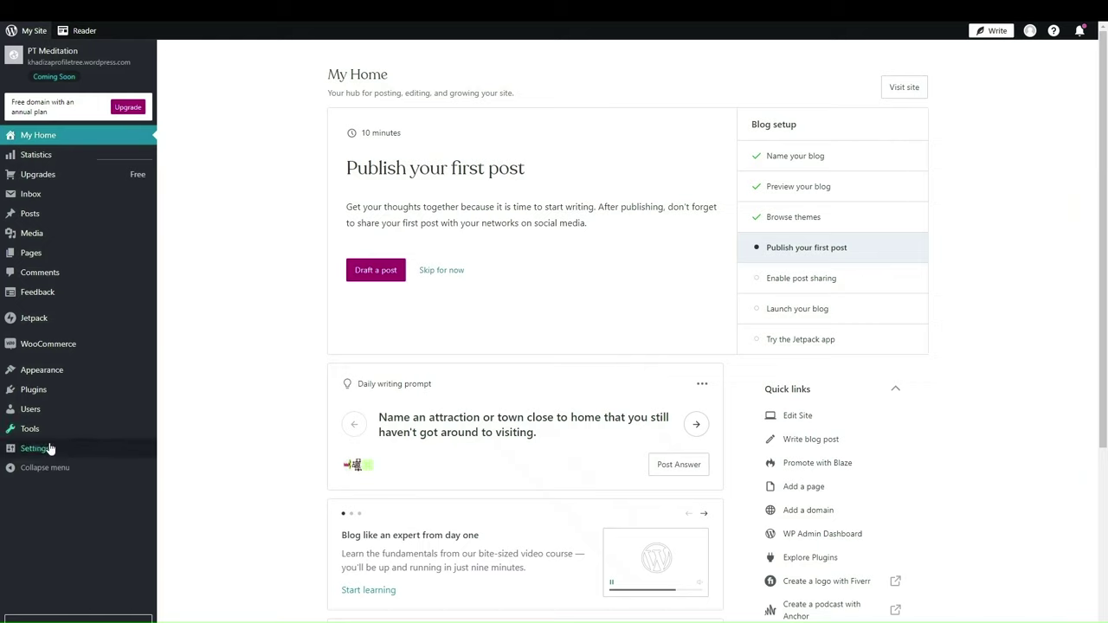
Step: Check the Users list, then review General Settings: title PT Meditation, English (UK), London timezone
click(46, 409)
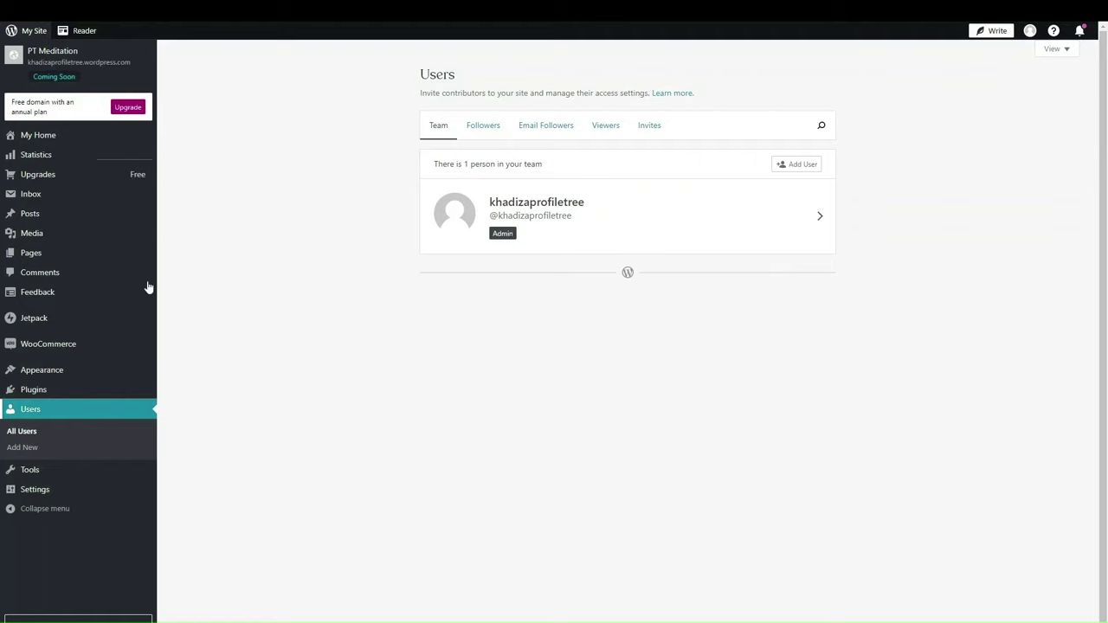
click(31, 490)
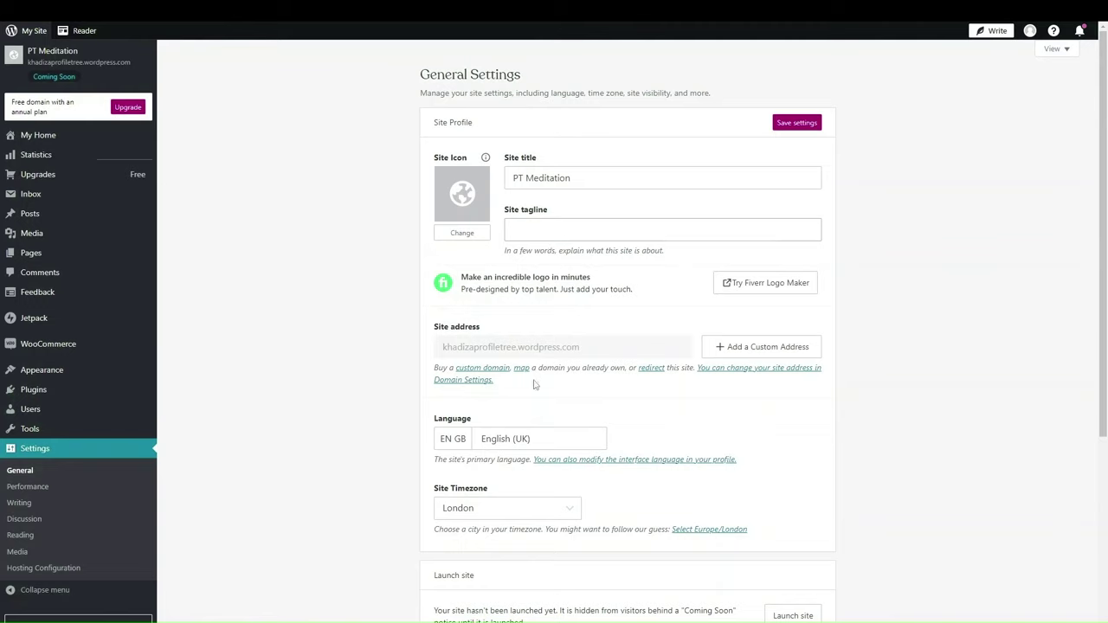
scroll(534, 384, down, 4)
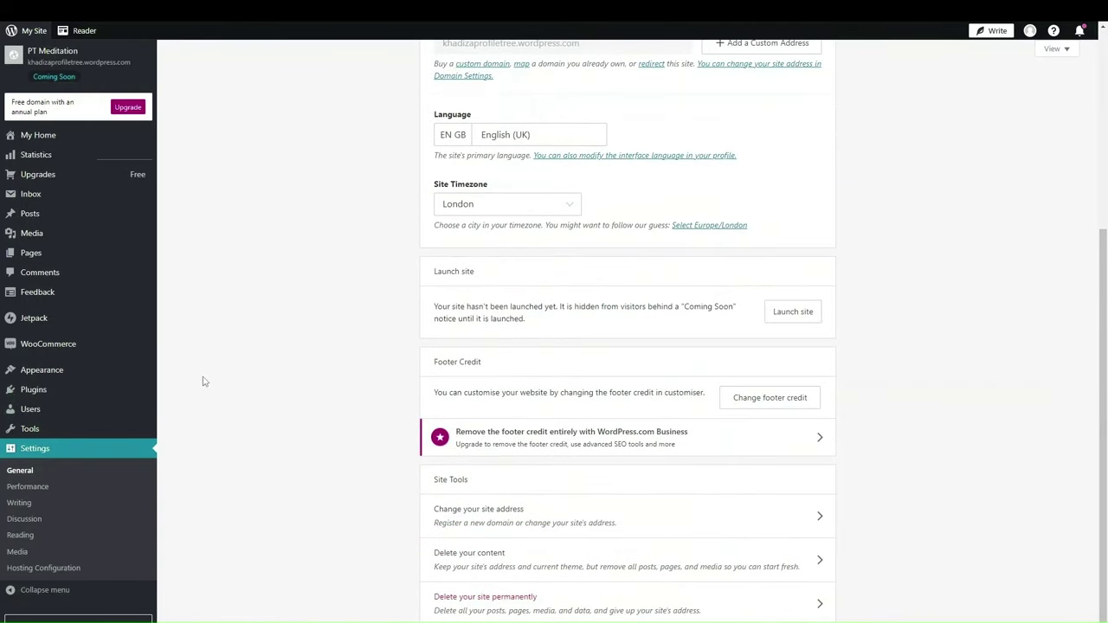
scroll(627, 329, up, 4)
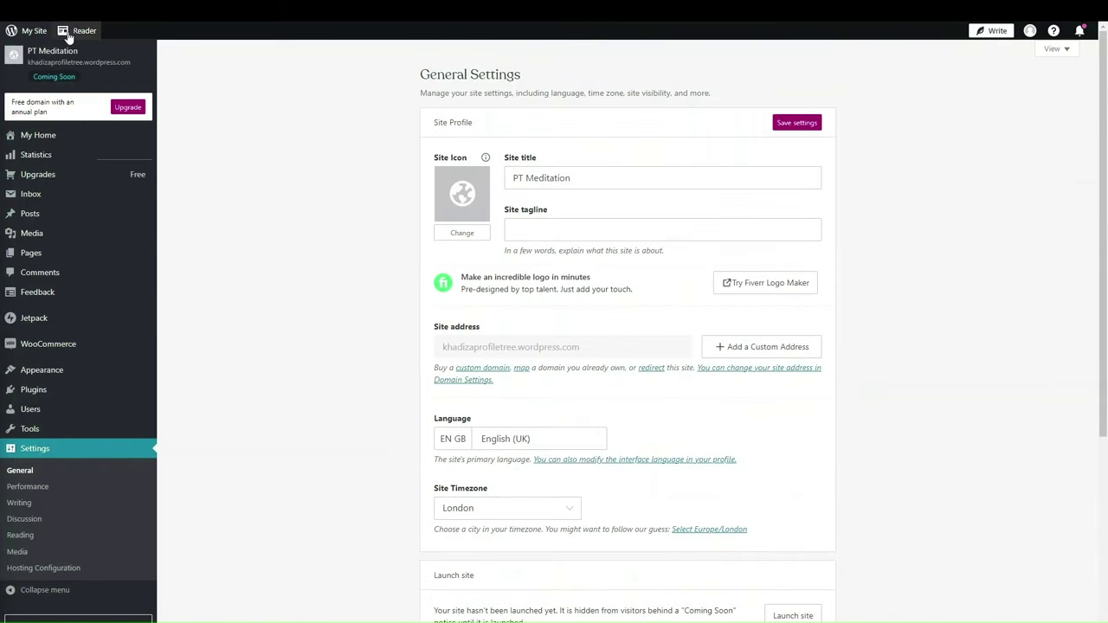
Step: Preview the PT Meditation site from its URL and scroll through the preview
click(31, 64)
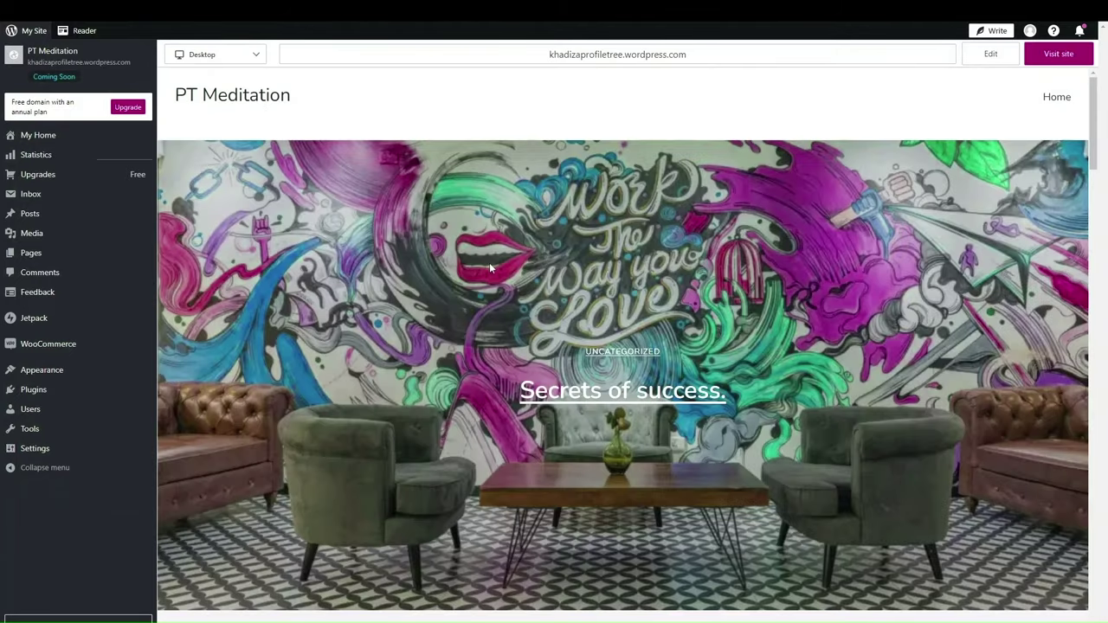
scroll(513, 359, down, 10)
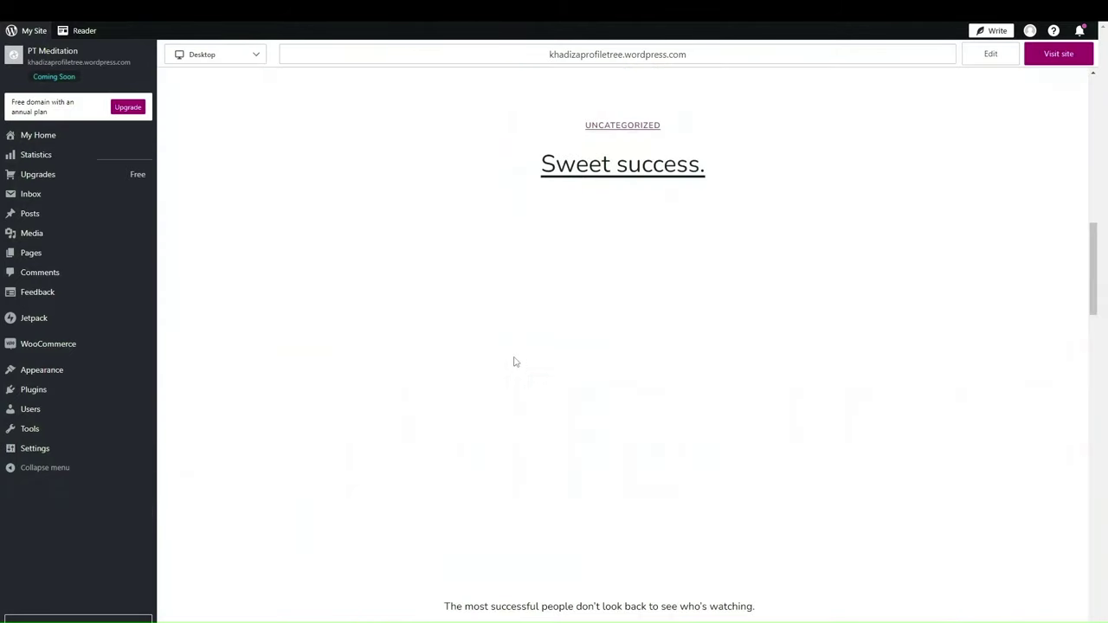
scroll(513, 359, down, 20)
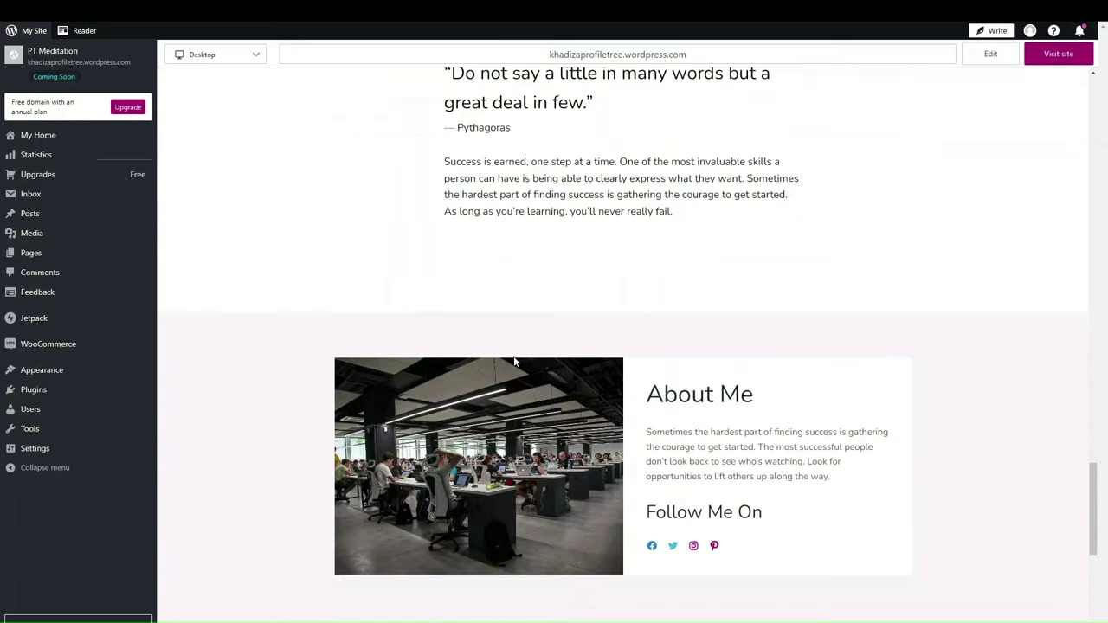
scroll(513, 362, up, 20)
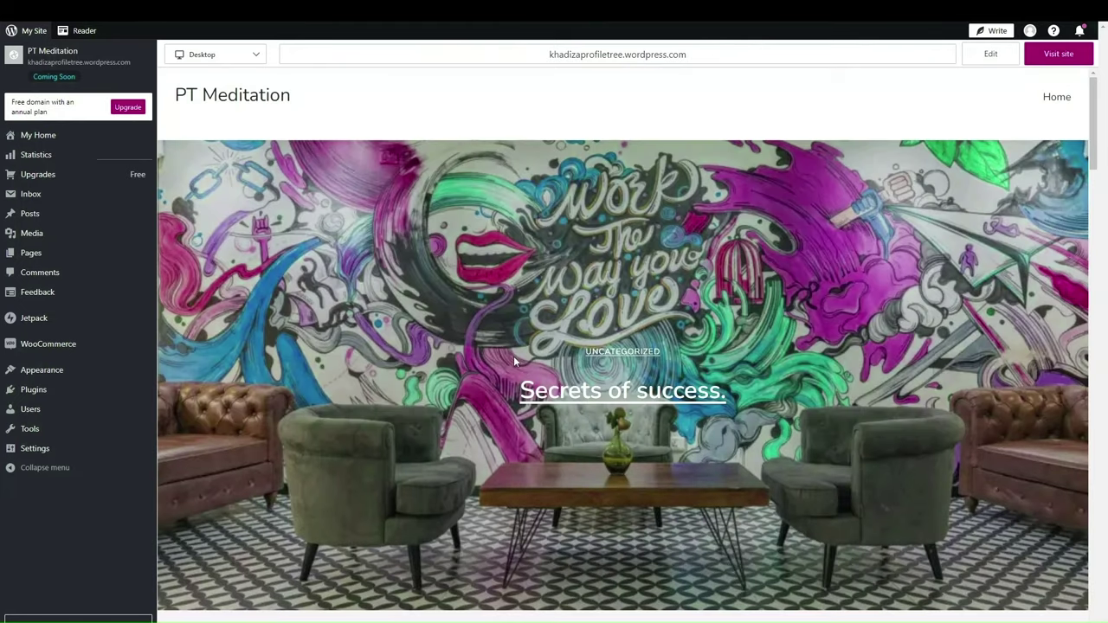
Step: Open the live site full-width and scroll through the Secrets of success. home page
click(1038, 60)
scroll(502, 458, down, 10)
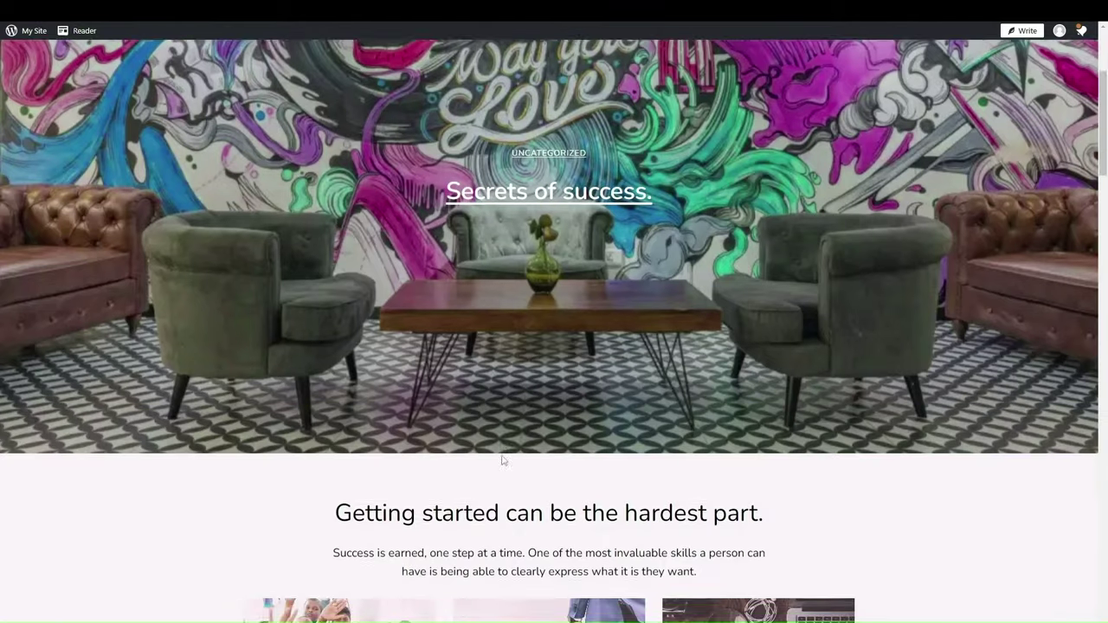
scroll(502, 460, down, 20)
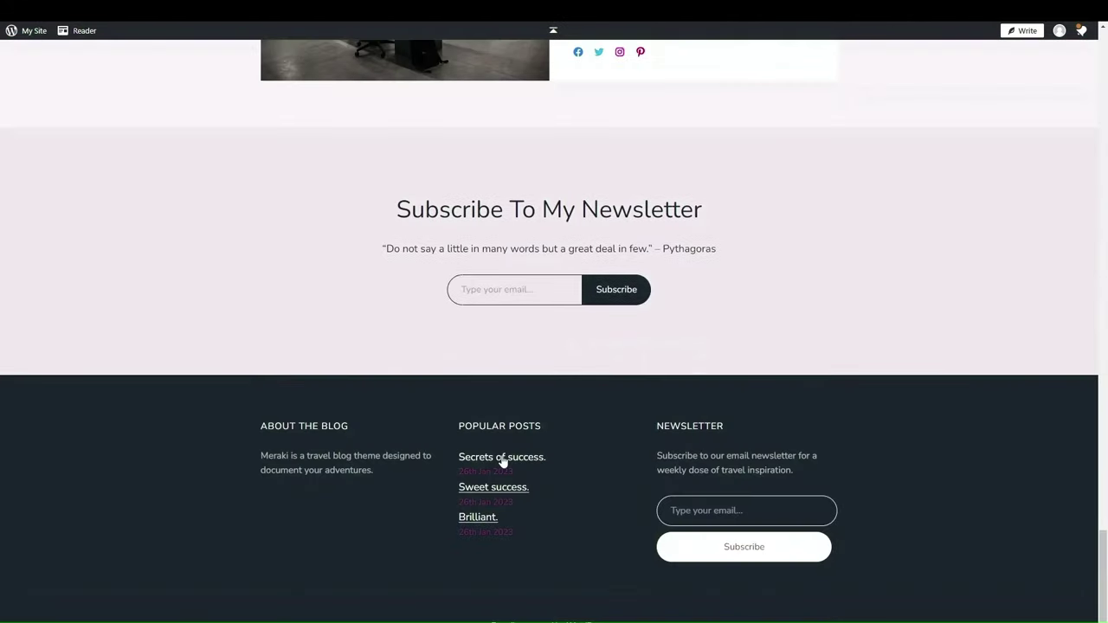
scroll(501, 459, up, 5)
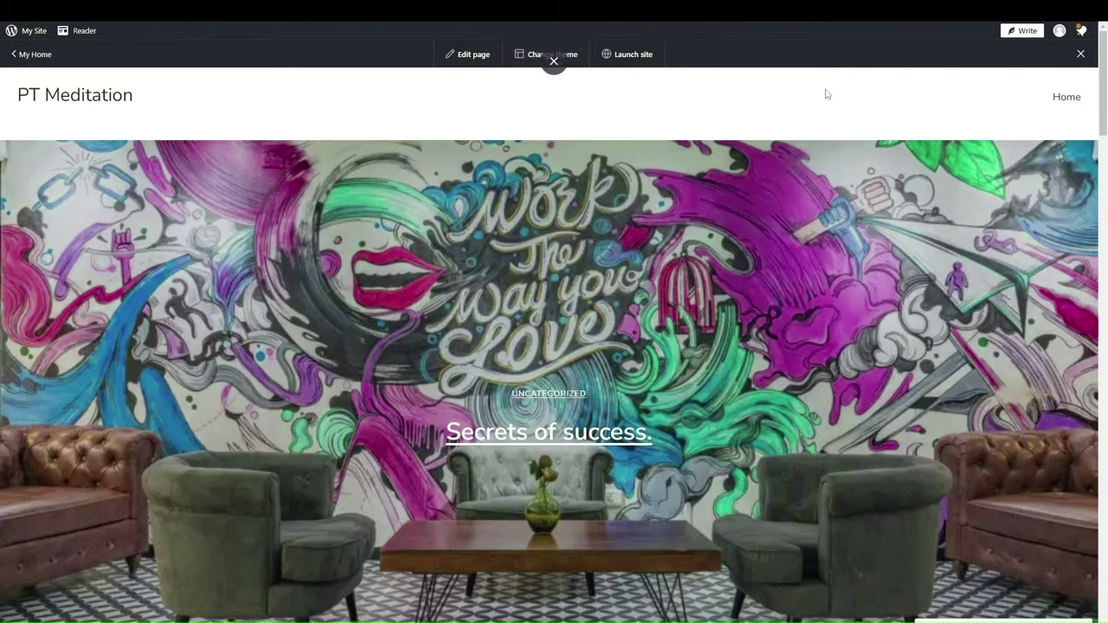
click(475, 57)
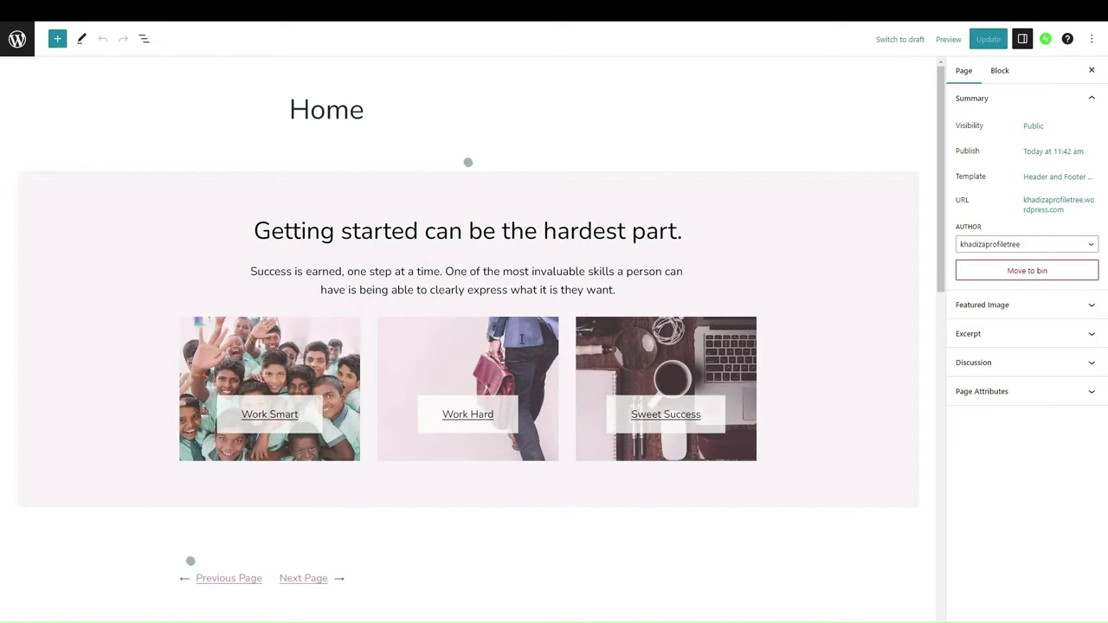
scroll(467, 390, down, 3)
scroll(467, 389, up, 2)
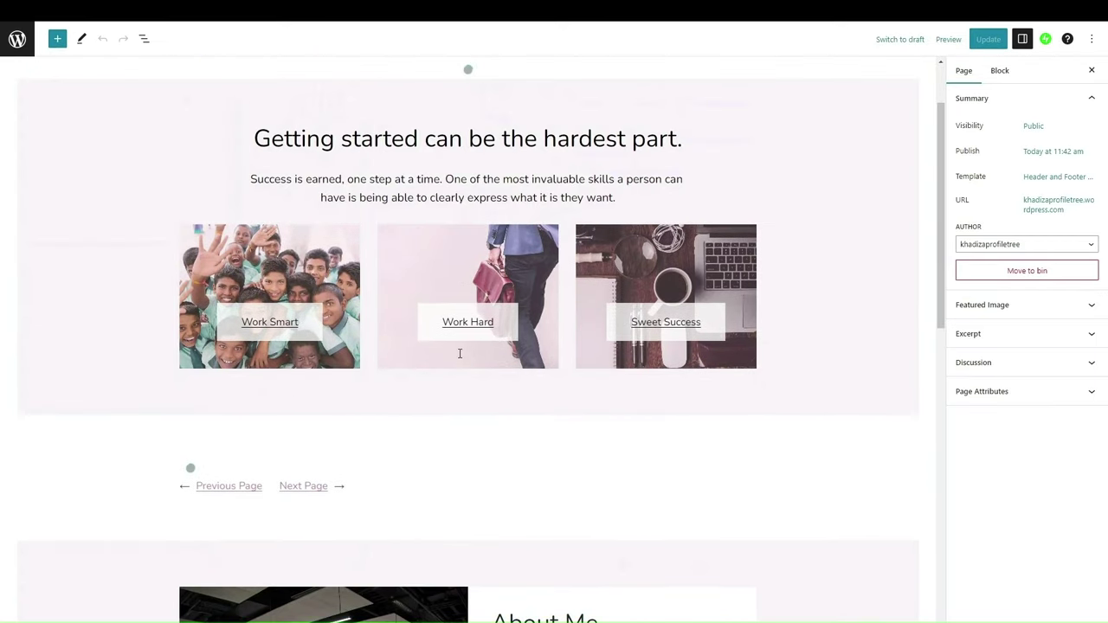
click(439, 507)
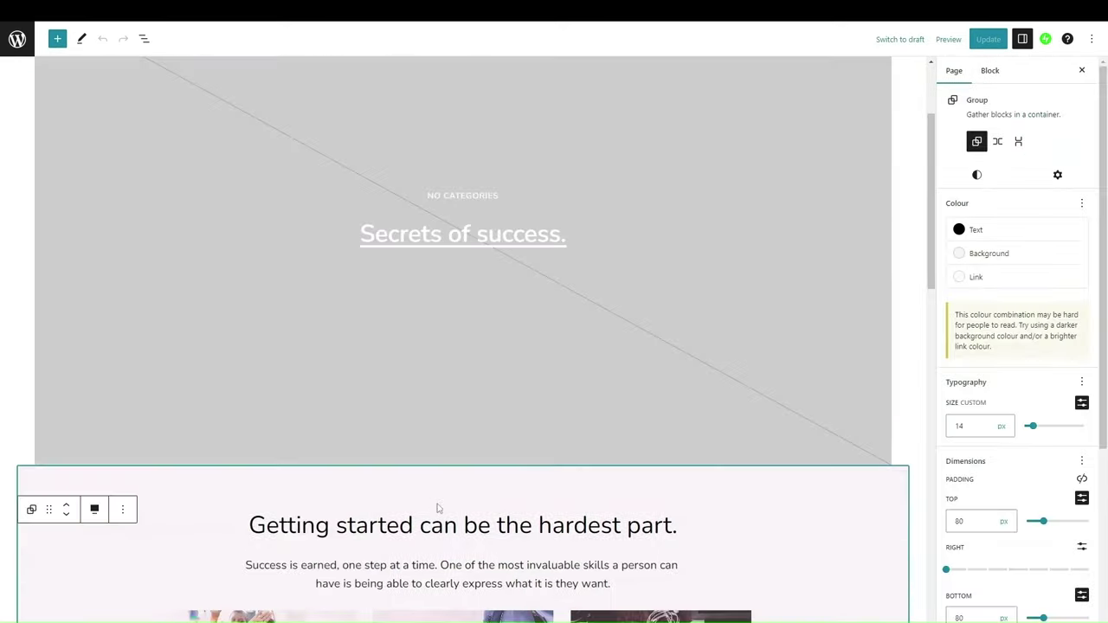
scroll(438, 507, down, 20)
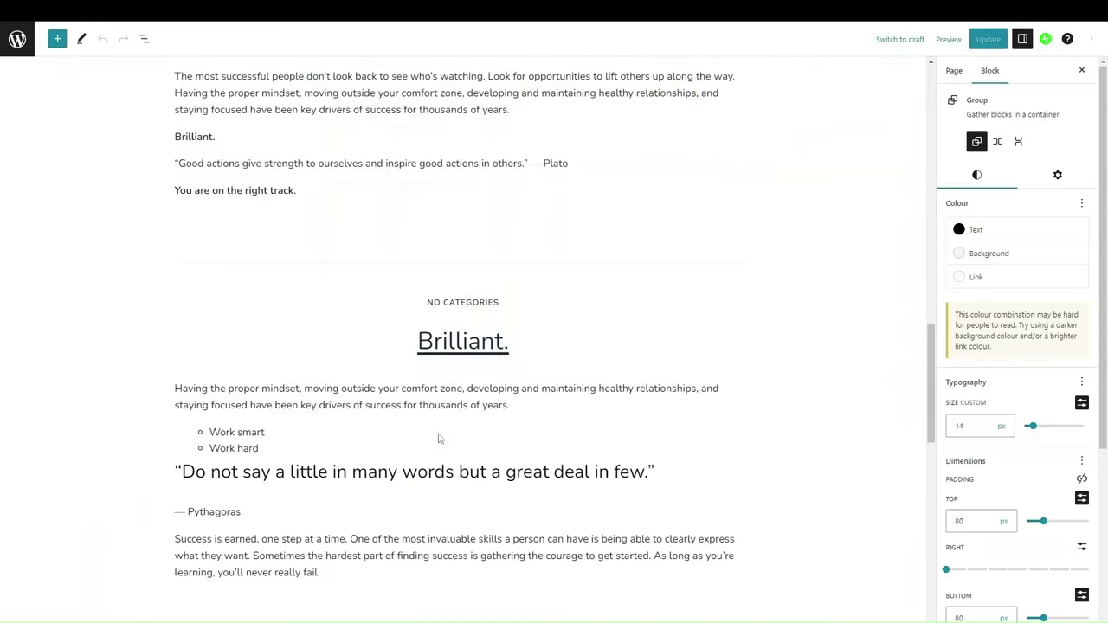
click(438, 438)
scroll(429, 407, down, 5)
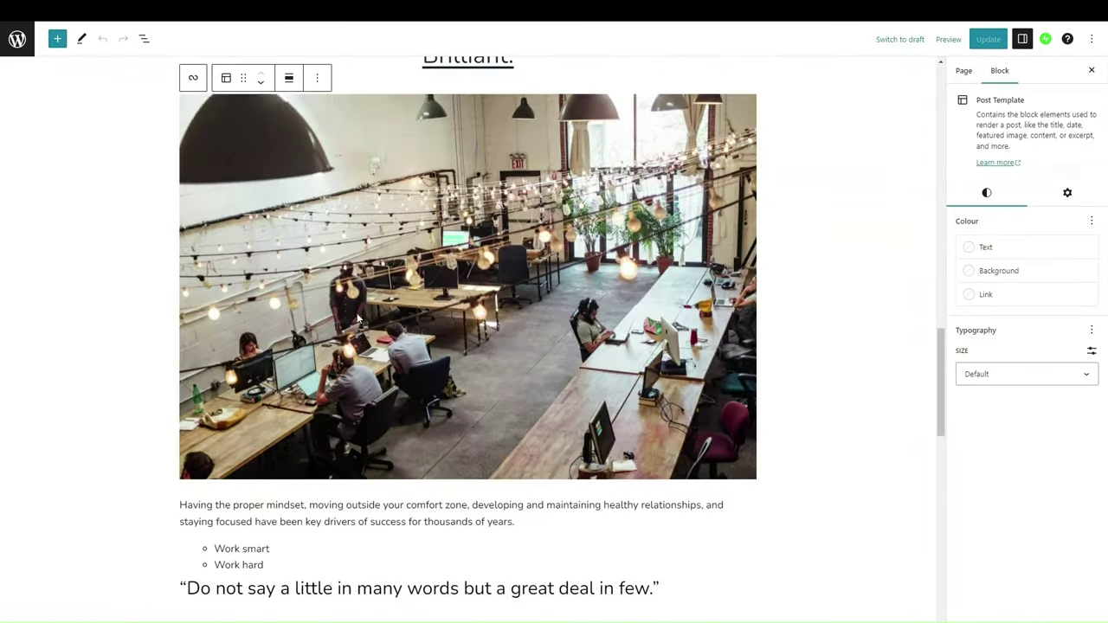
scroll(357, 320, down, 8)
click(553, 382)
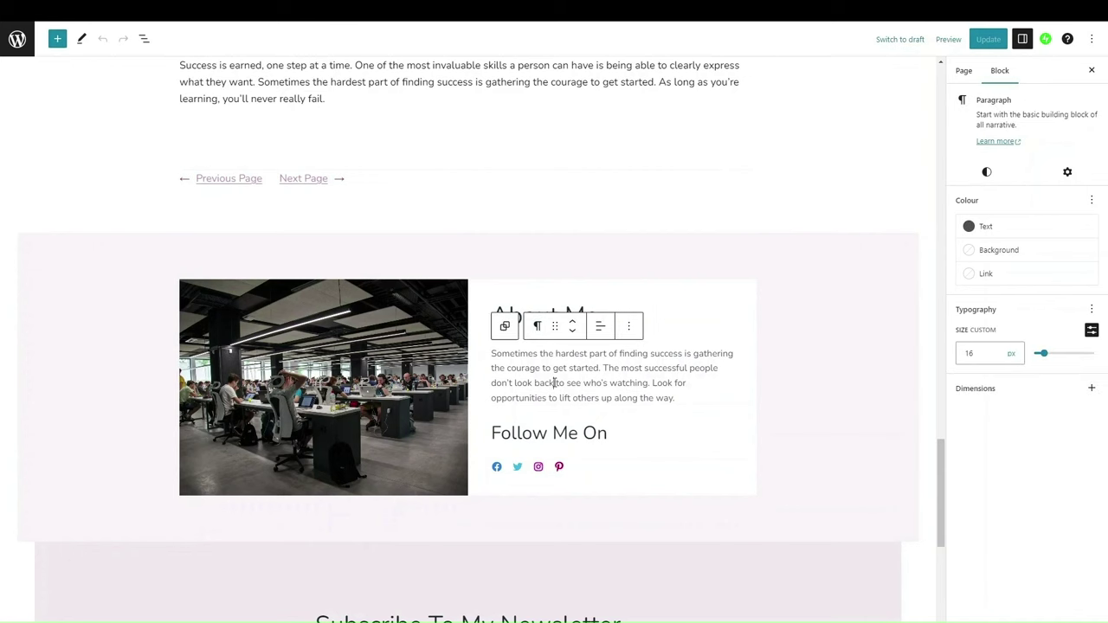
scroll(549, 407, down, 2)
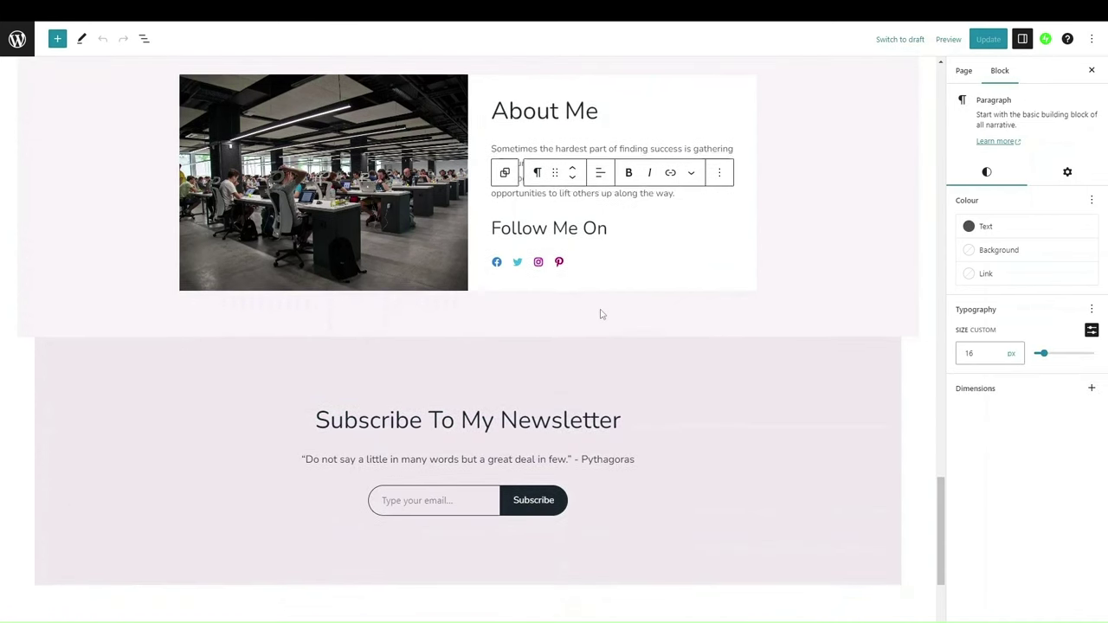
click(601, 314)
scroll(603, 314, up, 5)
scroll(597, 346, down, 6)
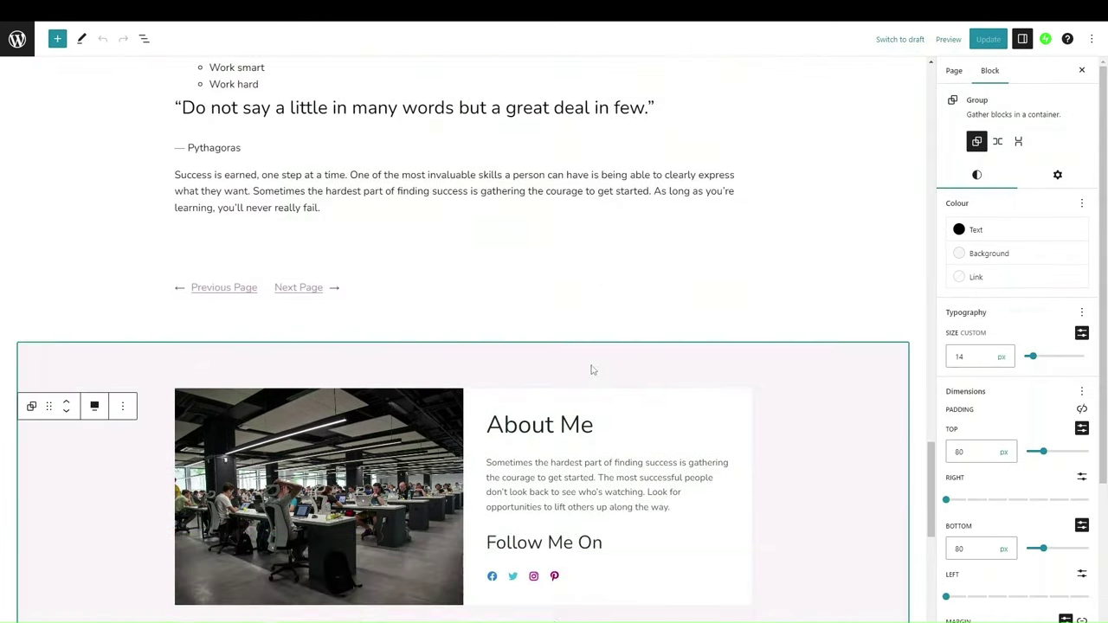
click(628, 448)
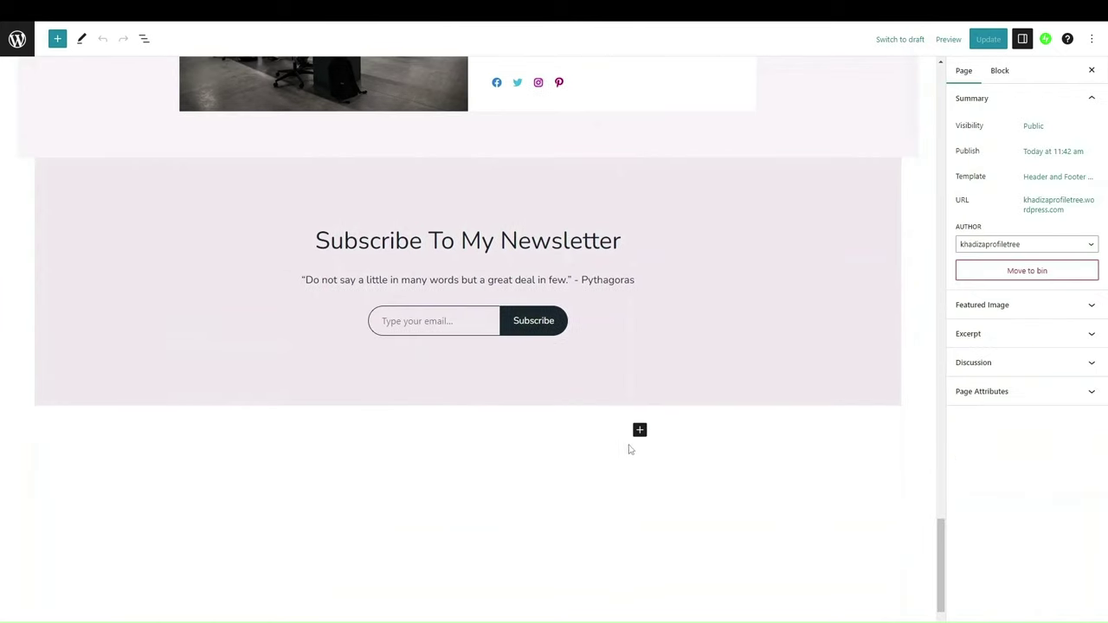
click(639, 430)
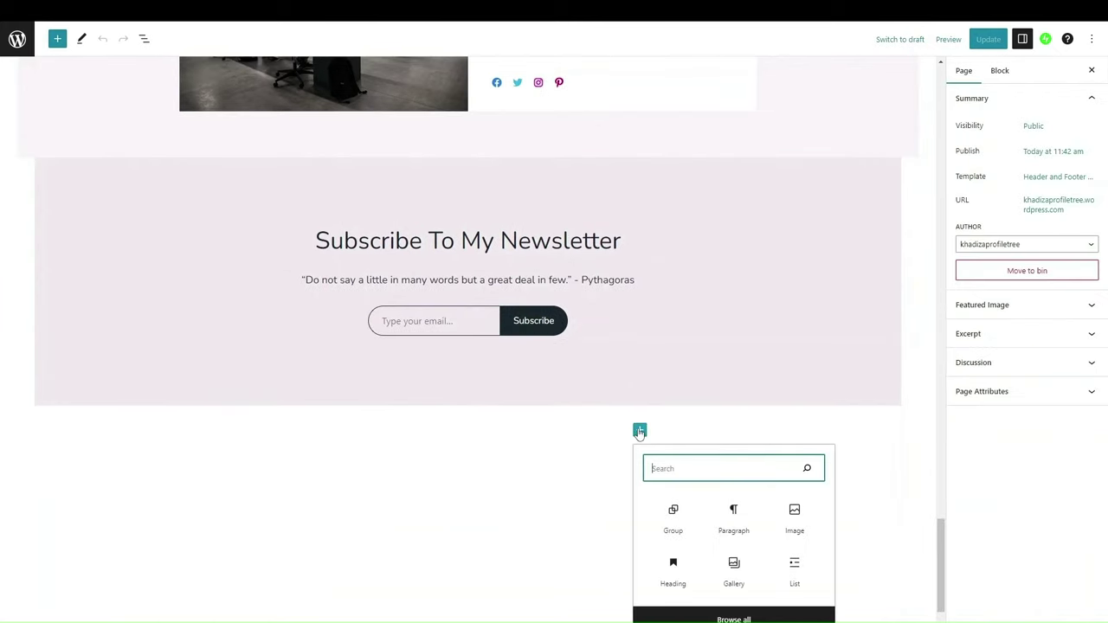
click(734, 618)
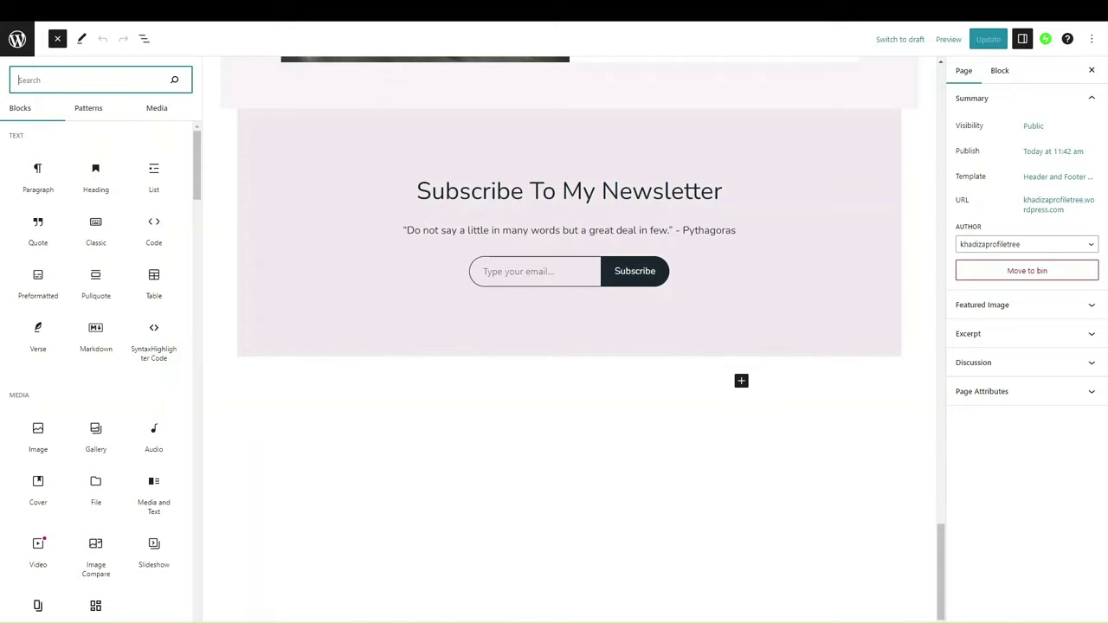
scroll(534, 472, up, 20)
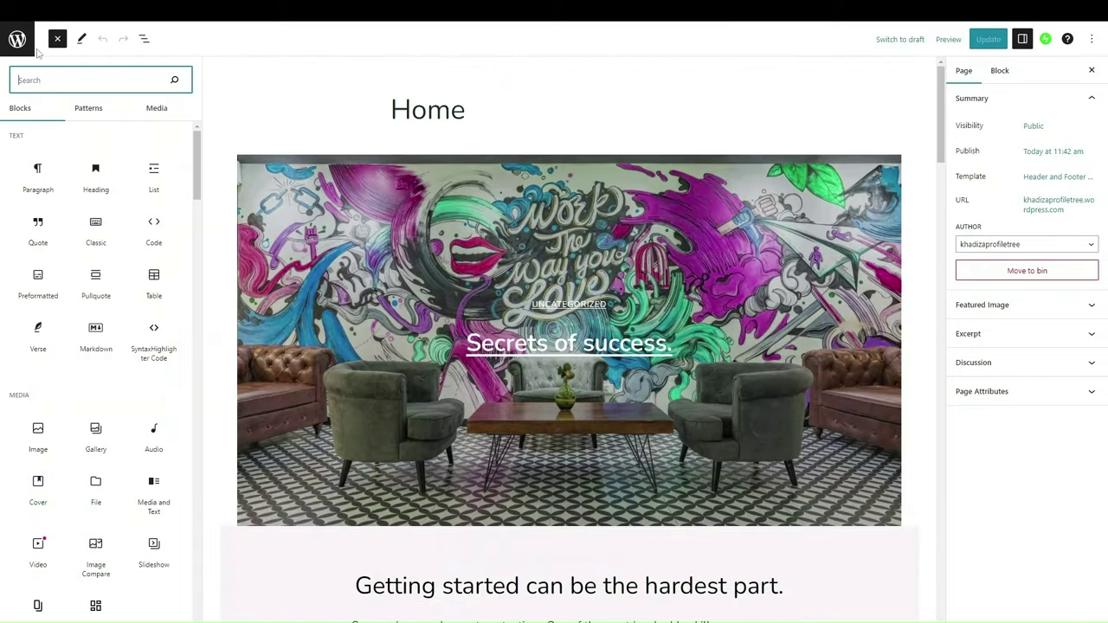
click(18, 43)
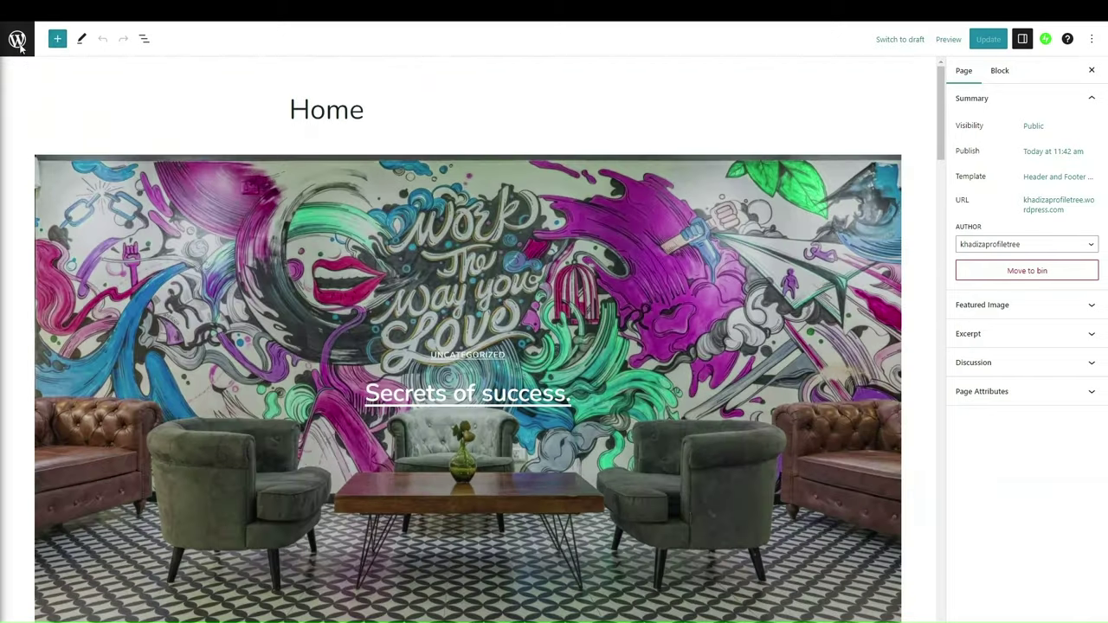
Step: Add a new page built from the About category's Two column about me layout
click(19, 47)
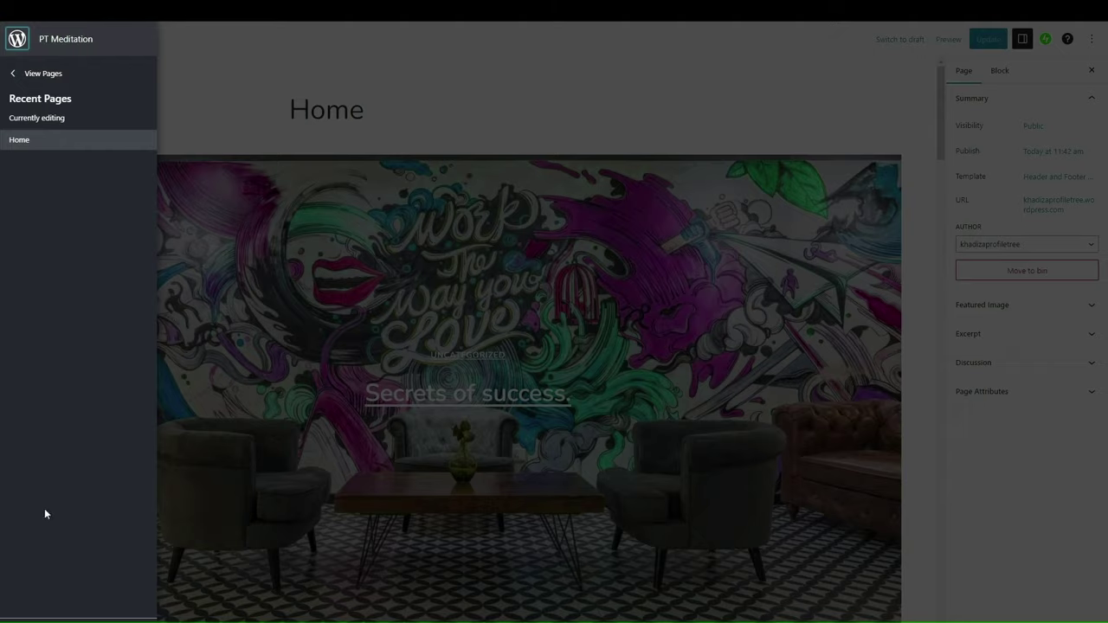
click(23, 77)
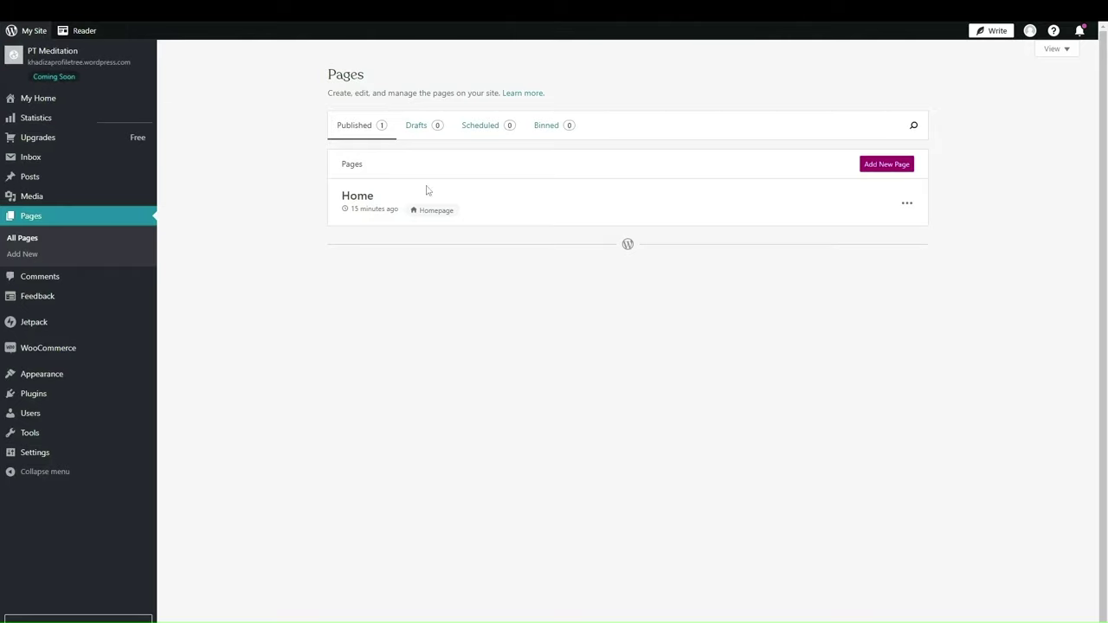
click(870, 164)
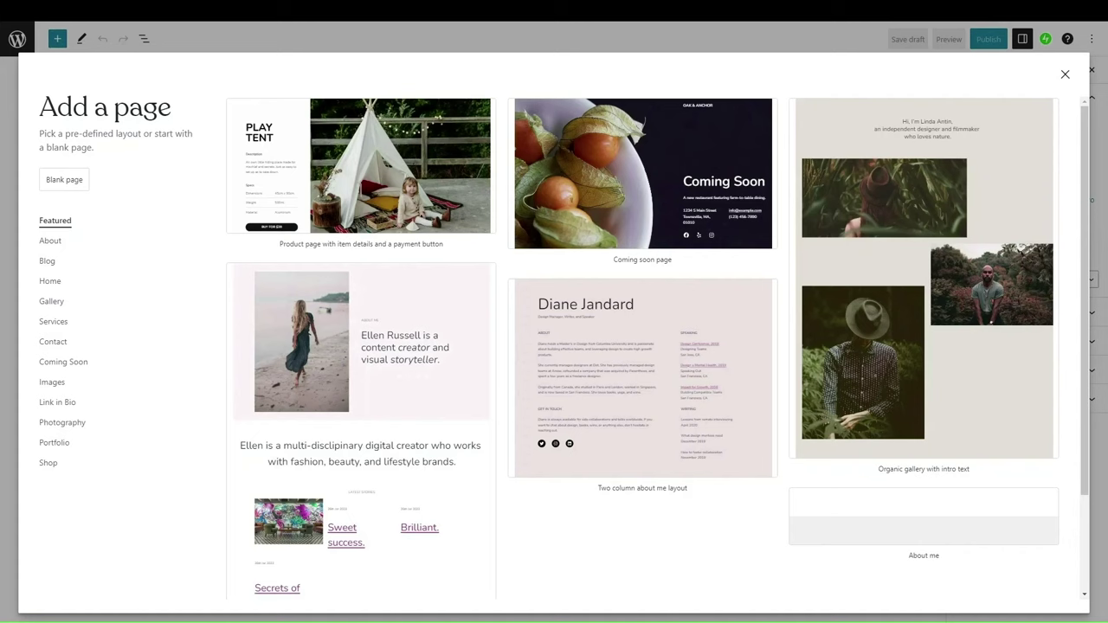
scroll(589, 381, down, 5)
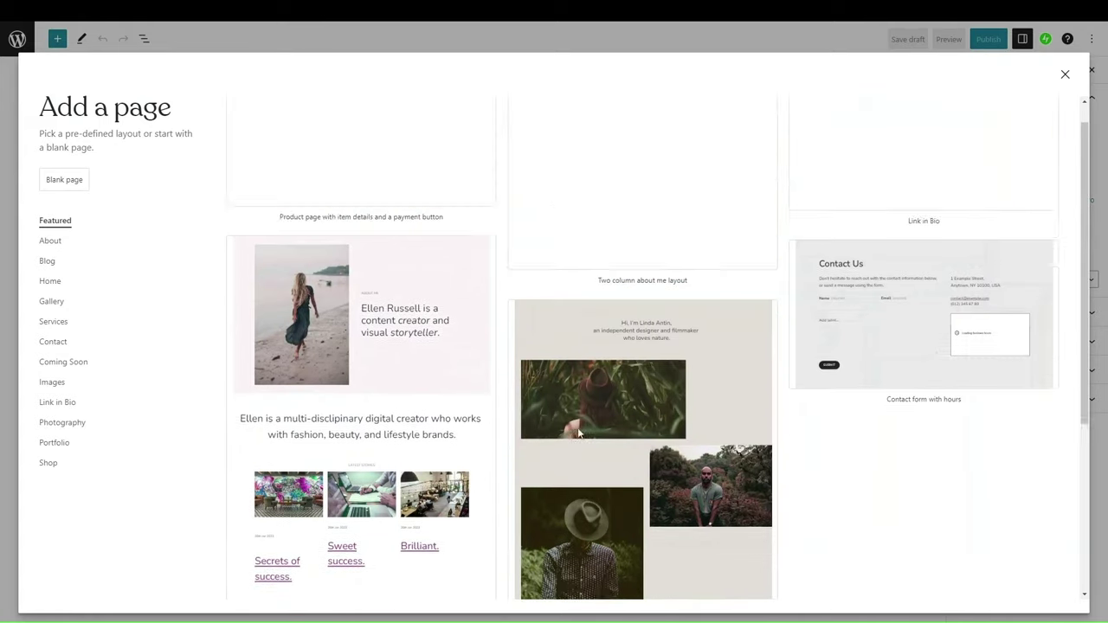
scroll(578, 433, up, 1)
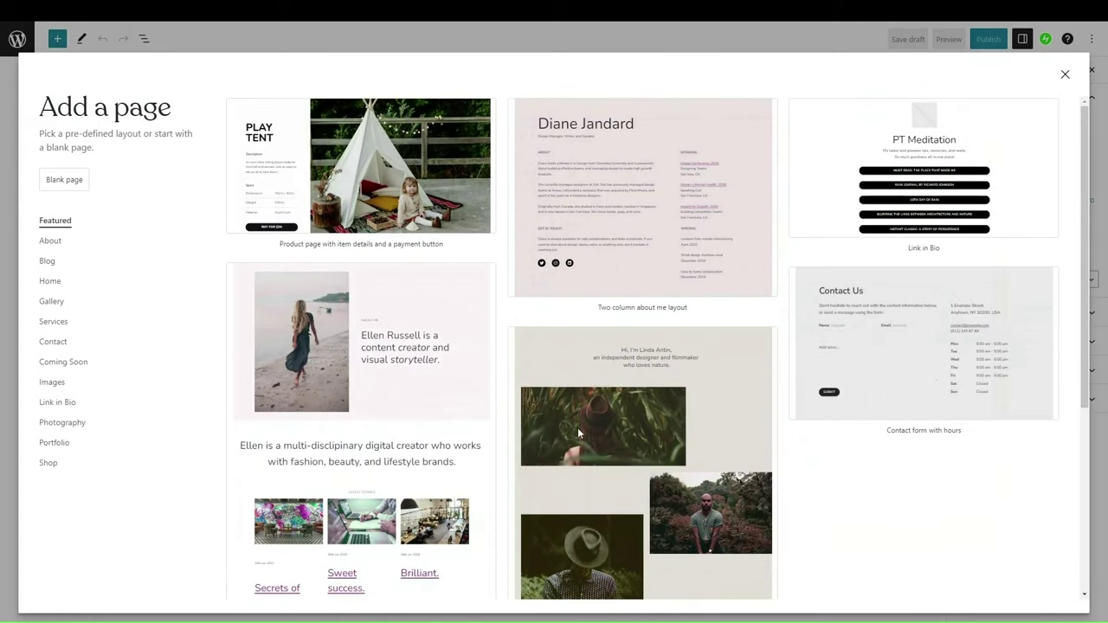
click(49, 241)
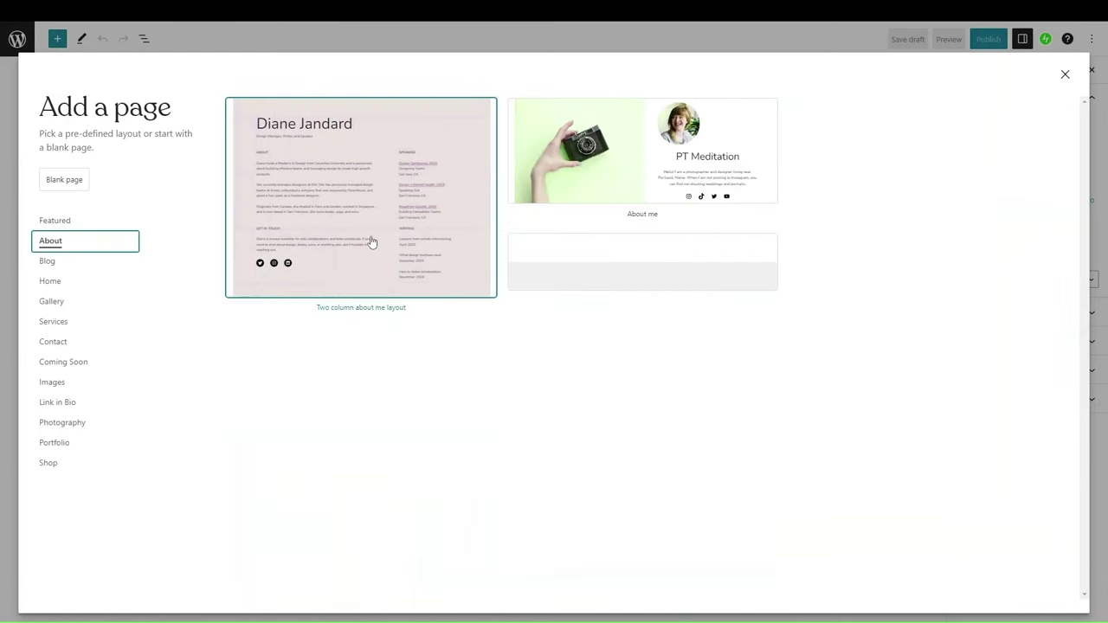
click(373, 244)
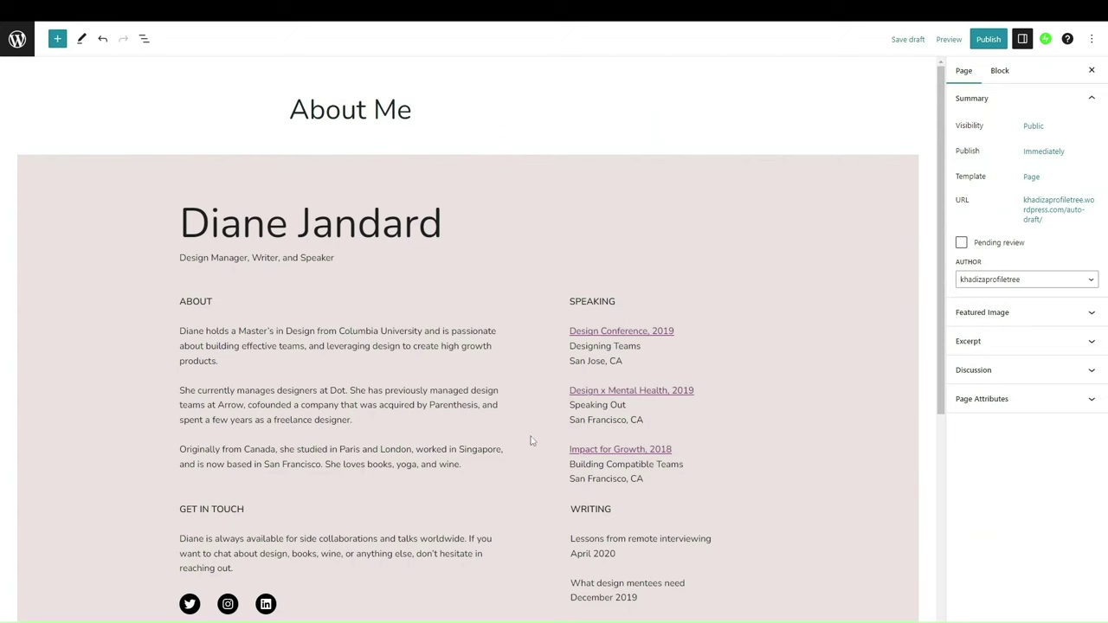
Step: Publish and confirm the About Me page, then go back to the Pages list
scroll(379, 396, down, 5)
scroll(379, 398, up, 5)
click(988, 39)
click(991, 39)
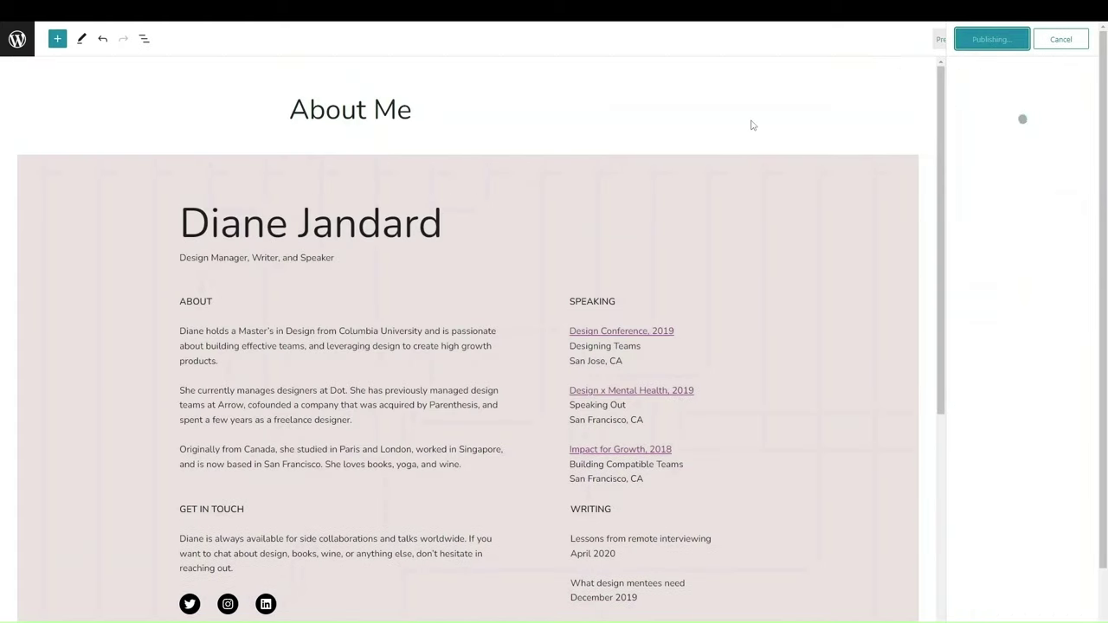
click(26, 49)
click(38, 73)
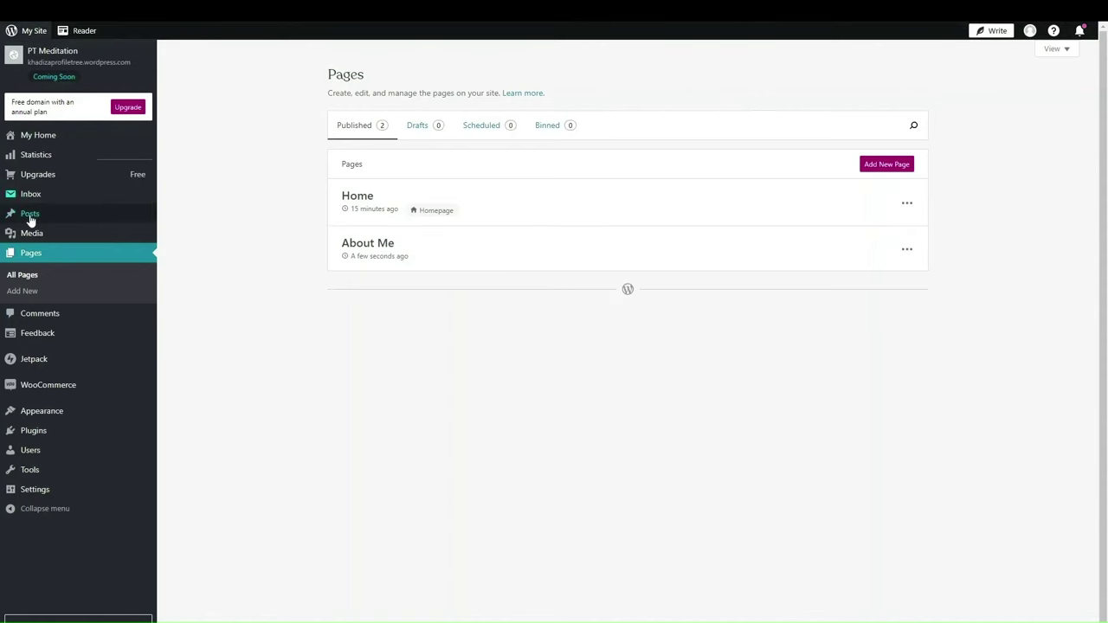
Step: Go to Posts and start a new blank post draft
click(29, 217)
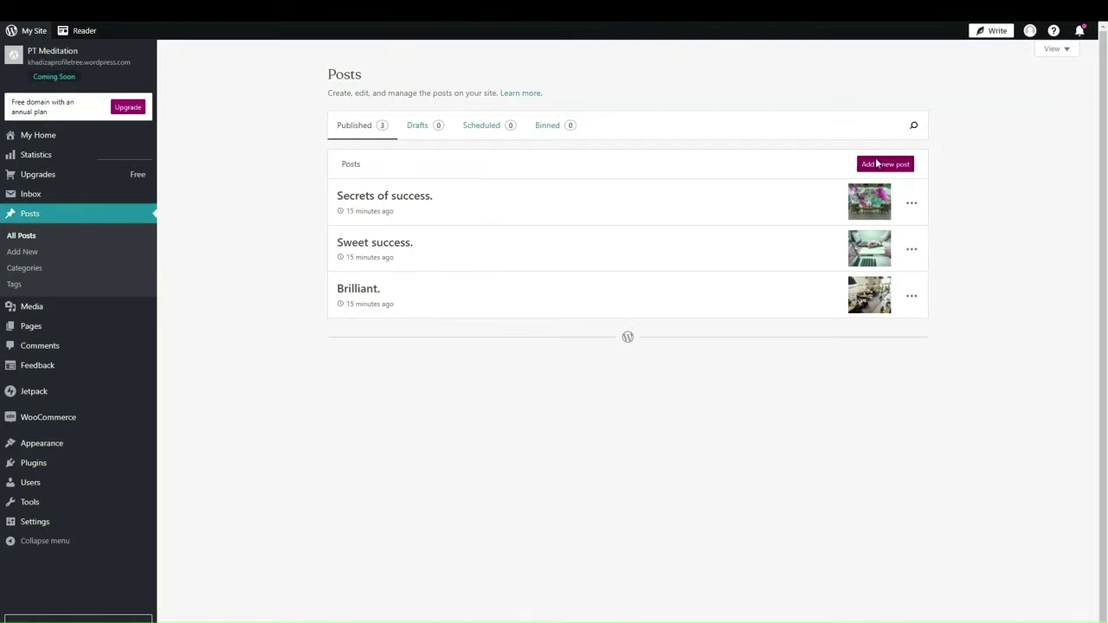
click(877, 164)
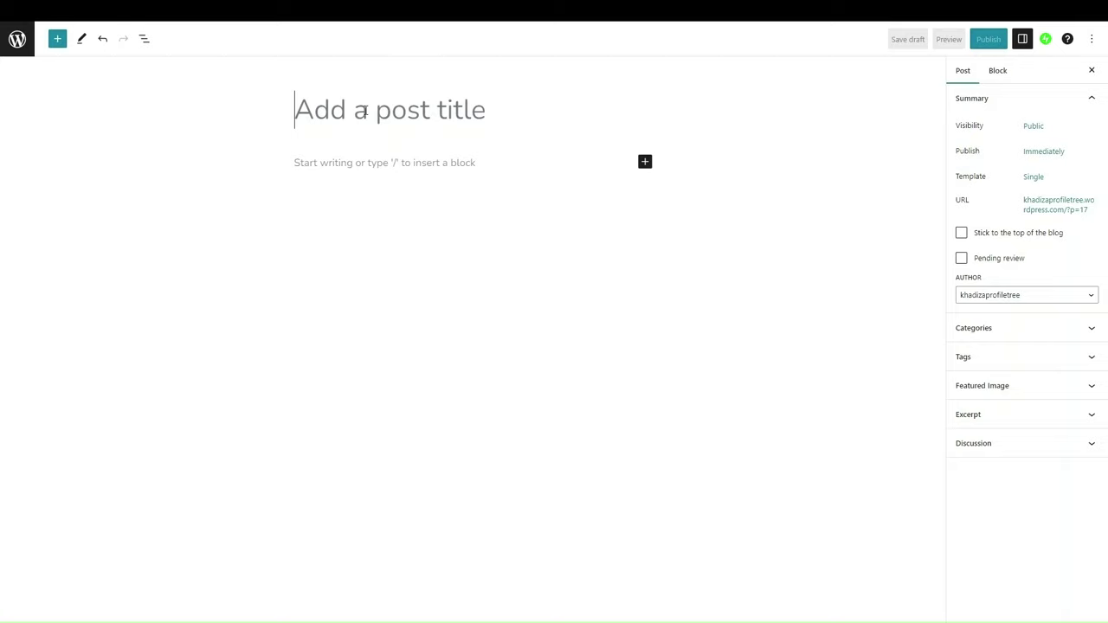
Step: Title the post 'Name of the Post', correcting the typos
text(Name of the Pos)
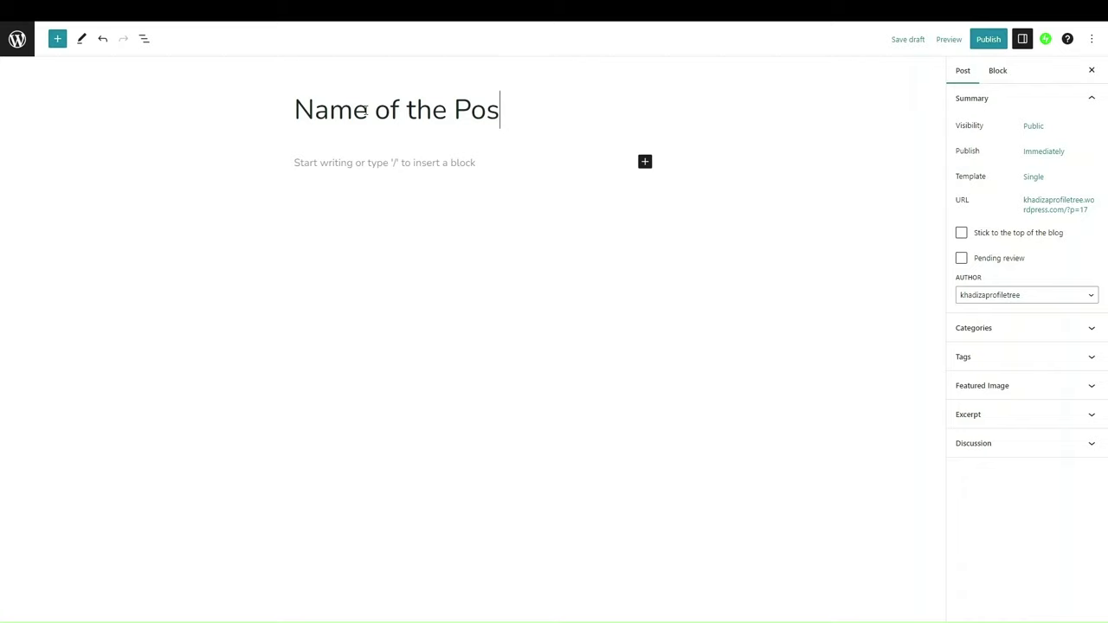
key(Return)
click(524, 102)
key(BackSpace)
text(st)
key(Return)
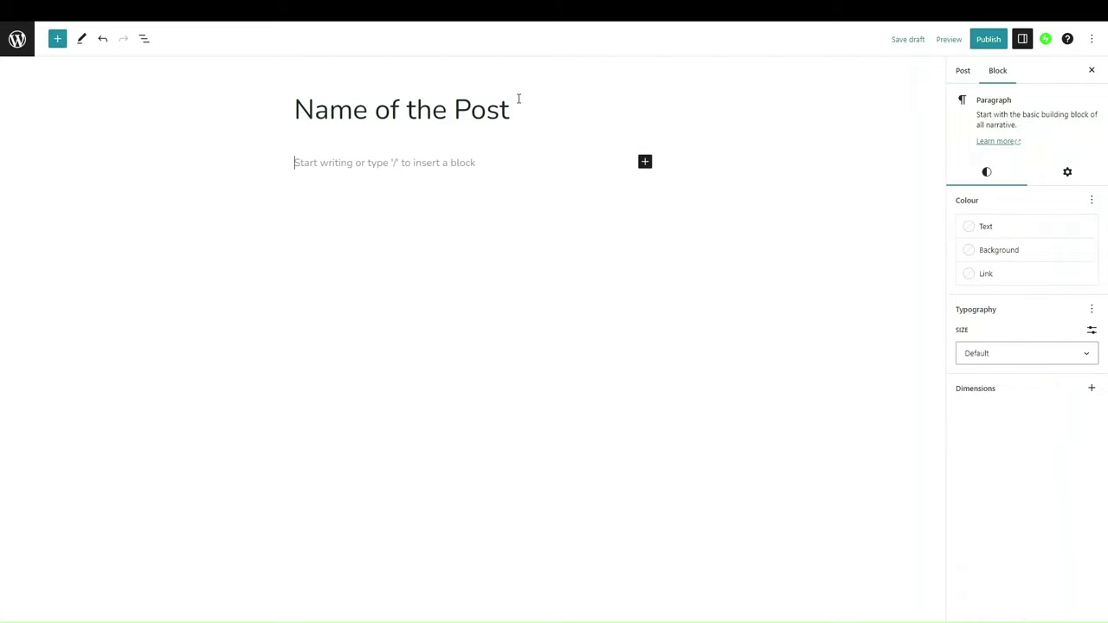
Step: Type 'Lorem Ipsum' in the body, make it bold and convert it to a heading
text(Lorem Ipsum)
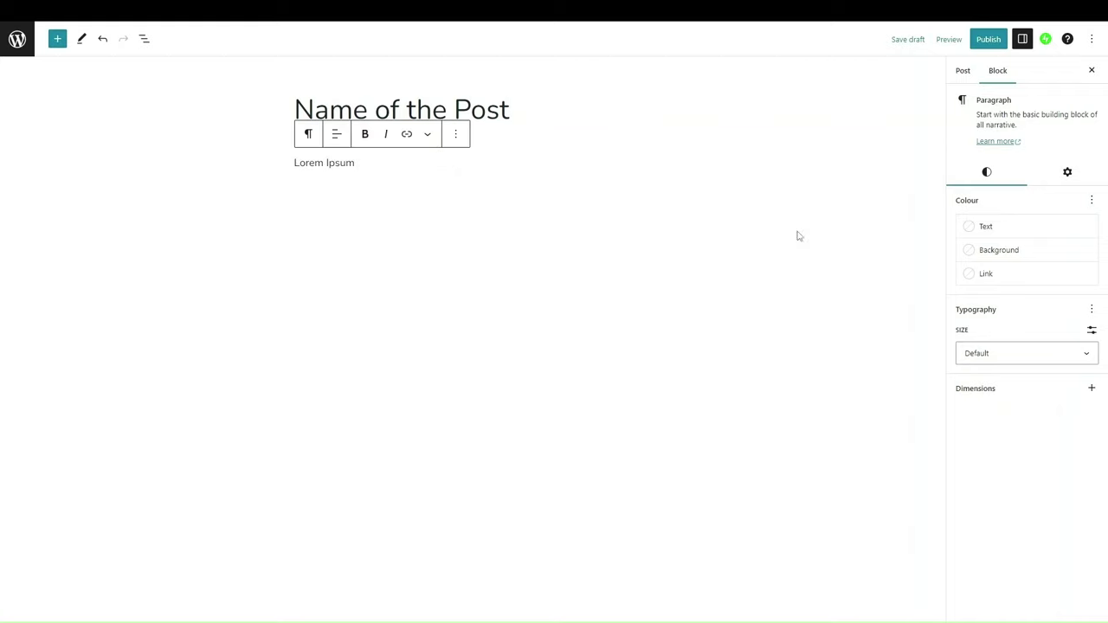
triple_click(347, 163)
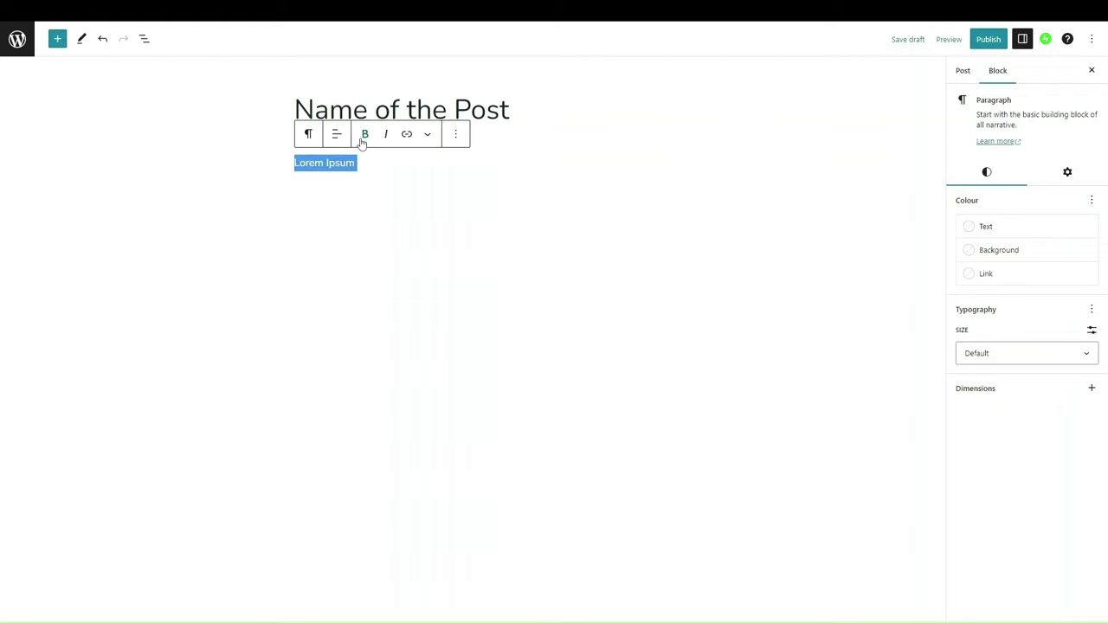
click(364, 136)
click(308, 134)
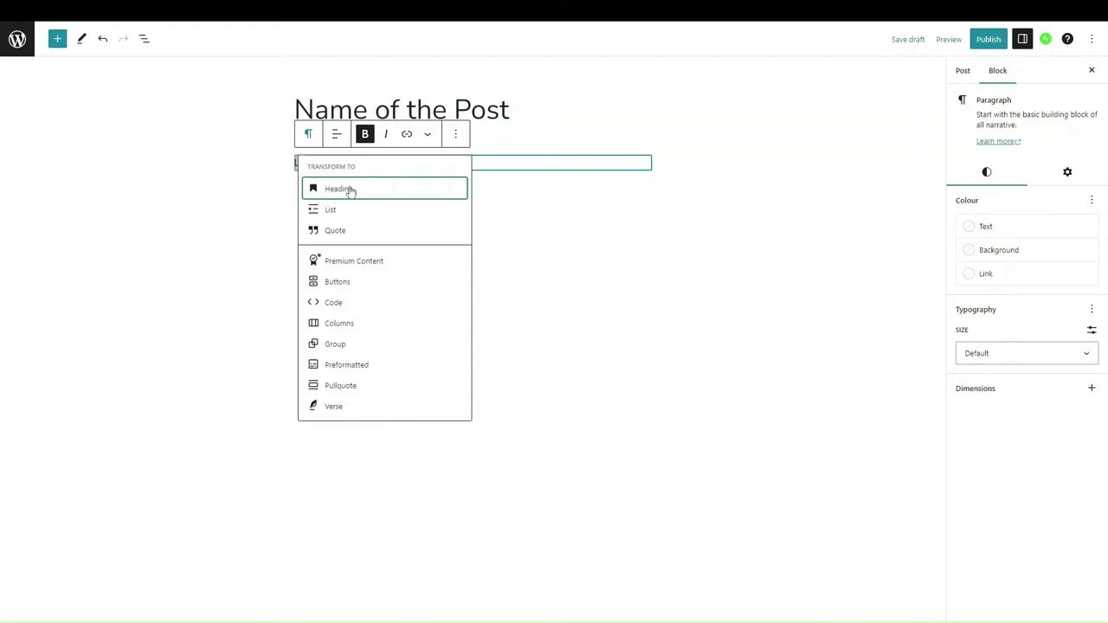
click(349, 189)
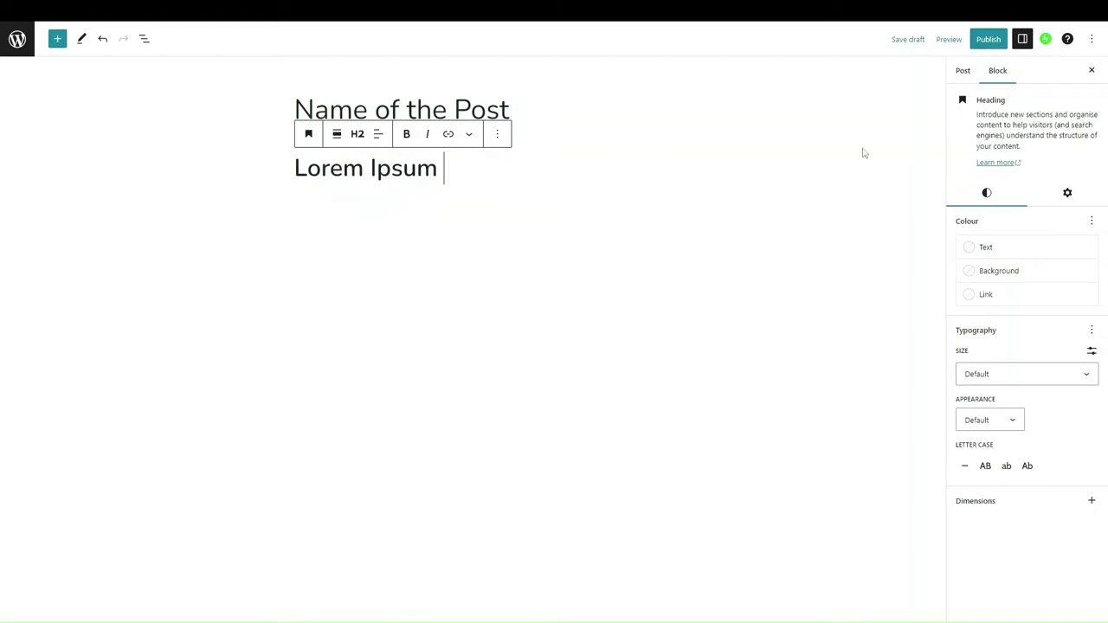
click(963, 85)
click(975, 388)
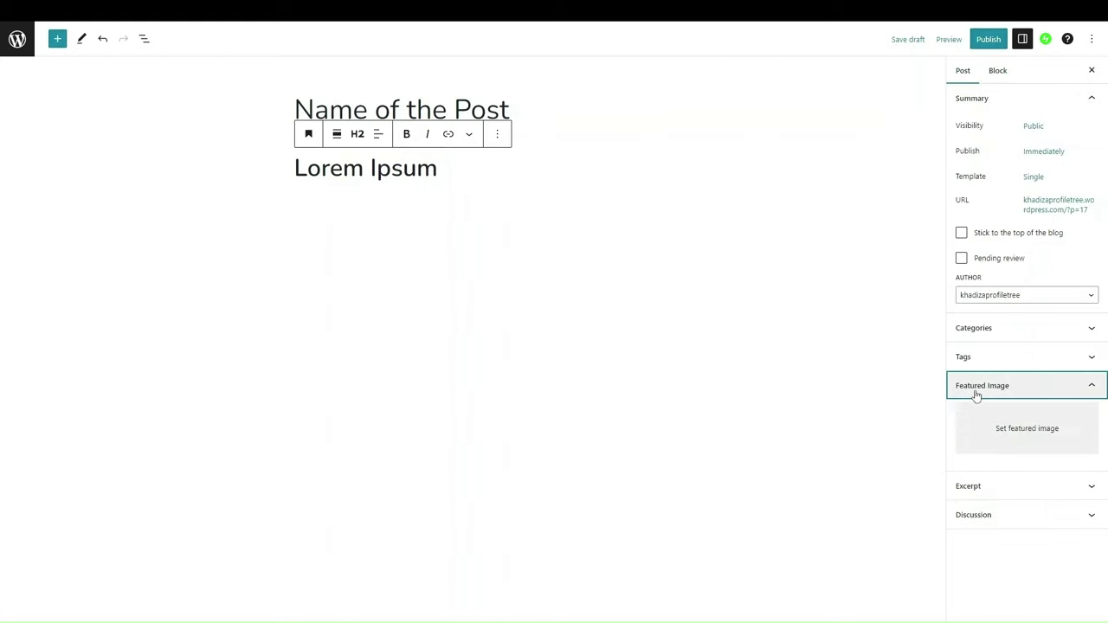
Step: Set the first Media Library image, the green tree, as the post's featured image
click(1017, 422)
click(998, 477)
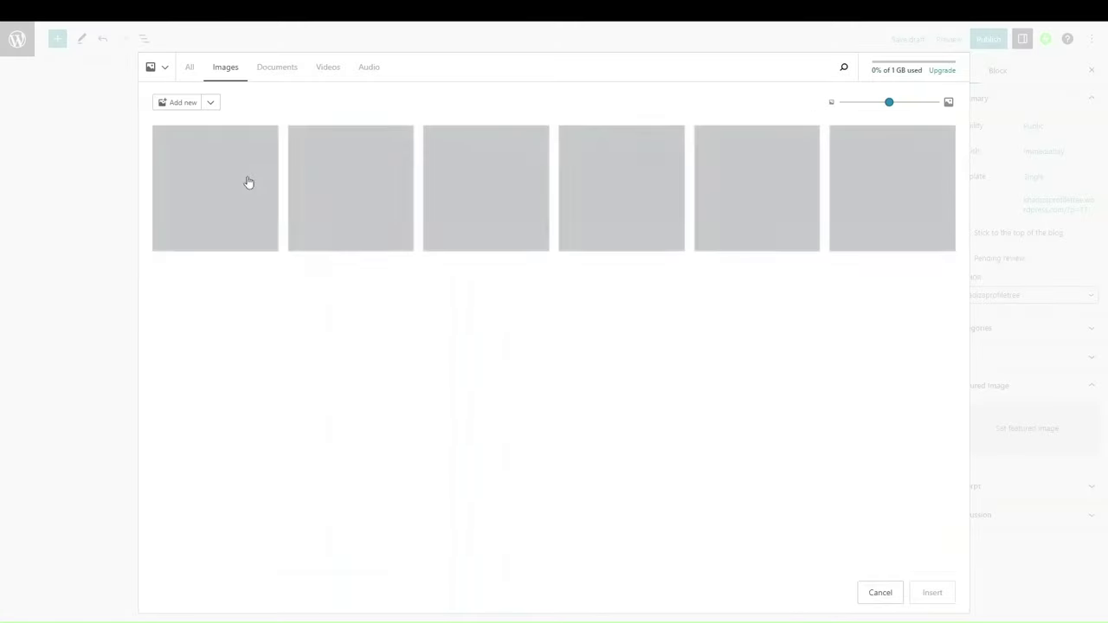
click(248, 182)
click(943, 596)
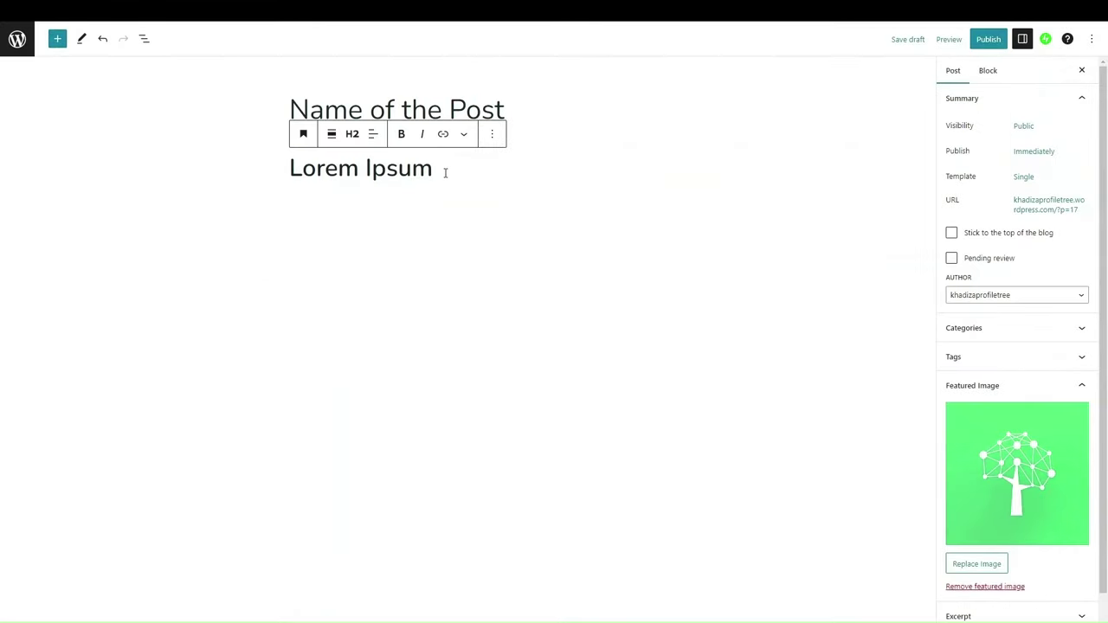
Step: Add an image block with the office photo below the heading and open pre-publish checks
key(Return)
key(Return)
click(640, 242)
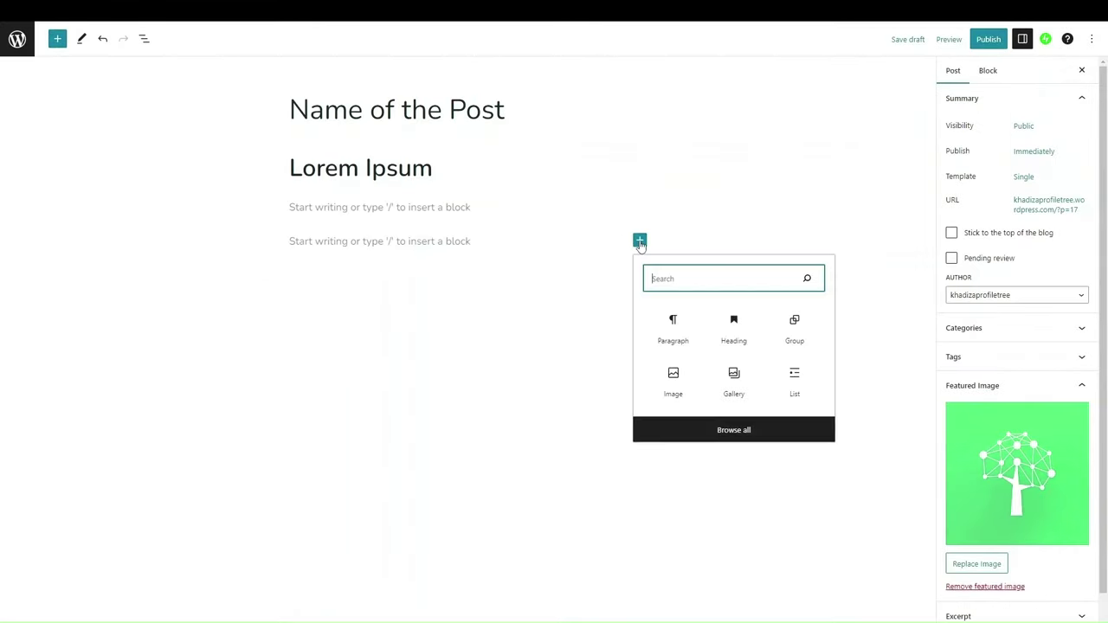
click(672, 379)
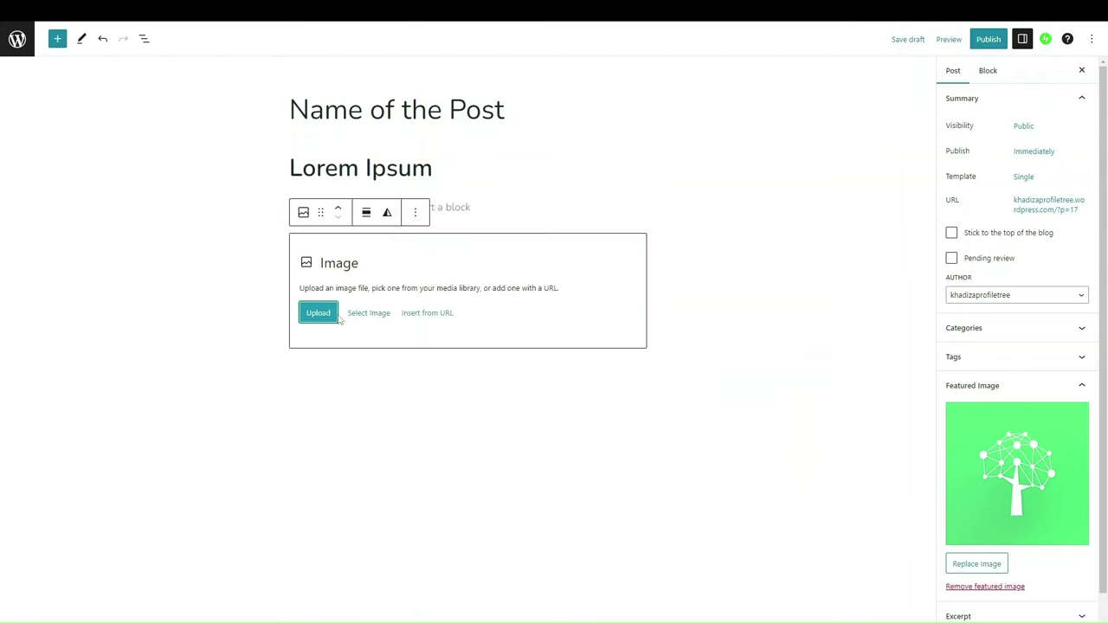
click(361, 314)
click(374, 354)
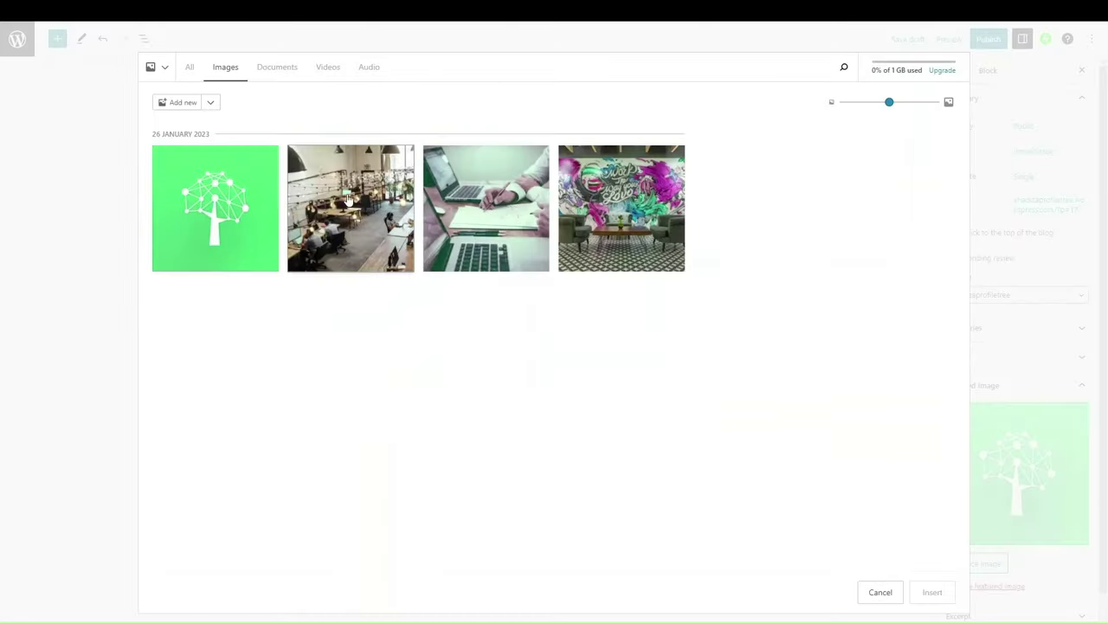
click(348, 199)
click(931, 592)
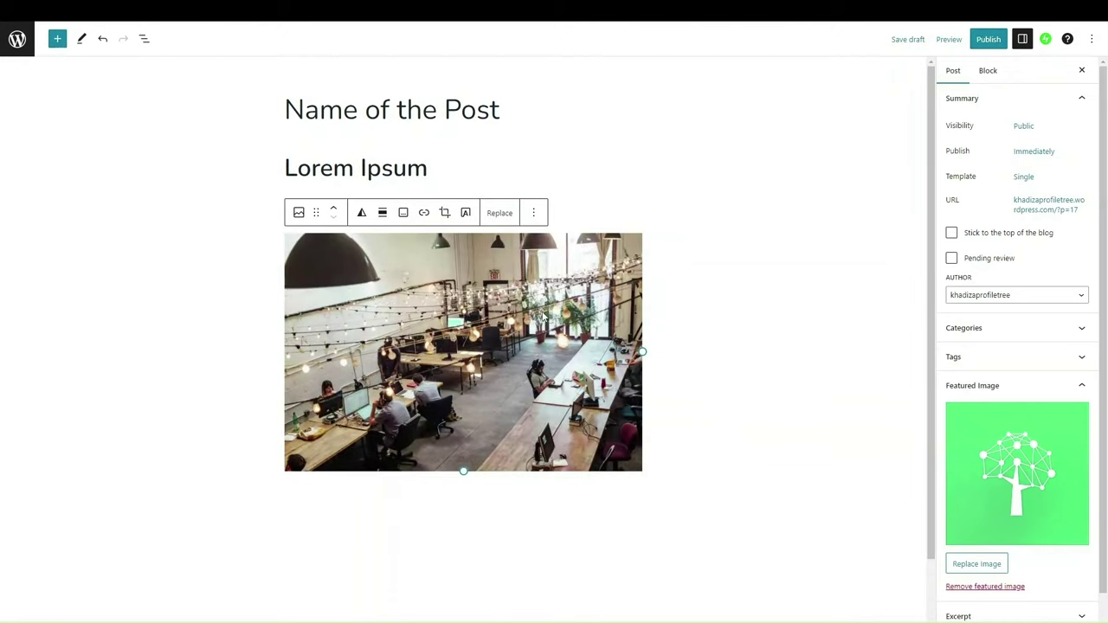
click(987, 39)
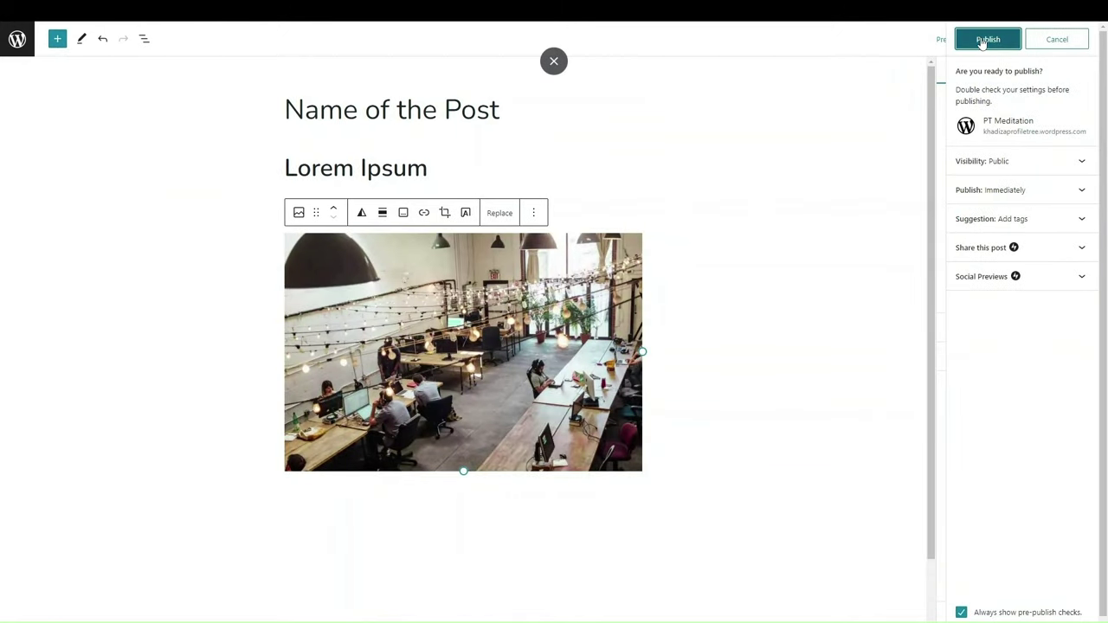
Step: Publish 'Name of the Post', dismiss the success message, and return to the Posts list via View Posts
click(991, 39)
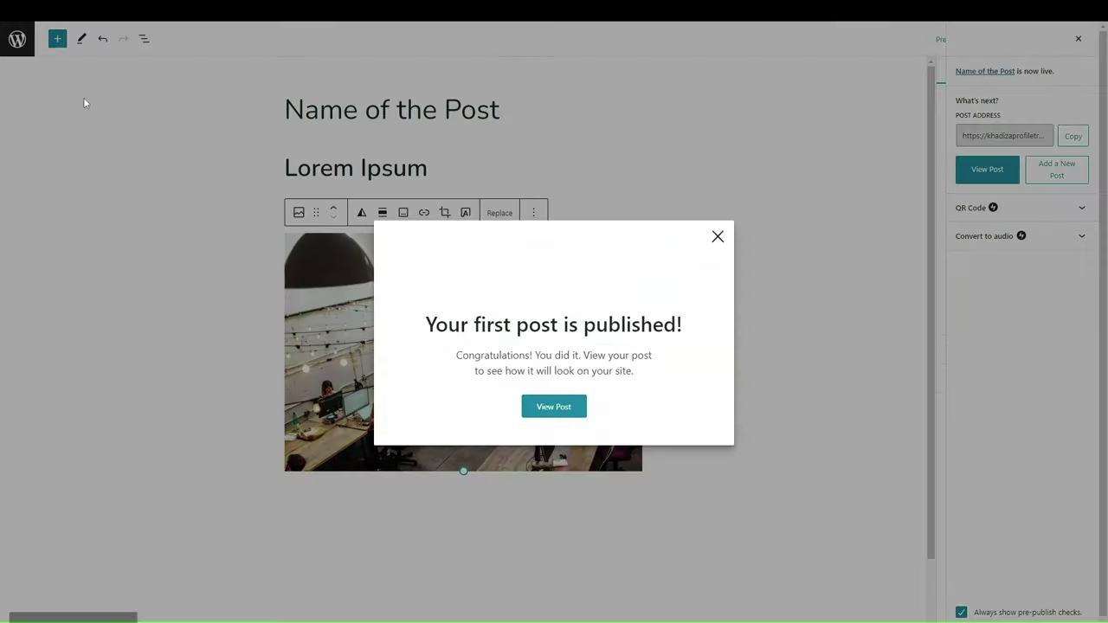
click(717, 237)
click(17, 51)
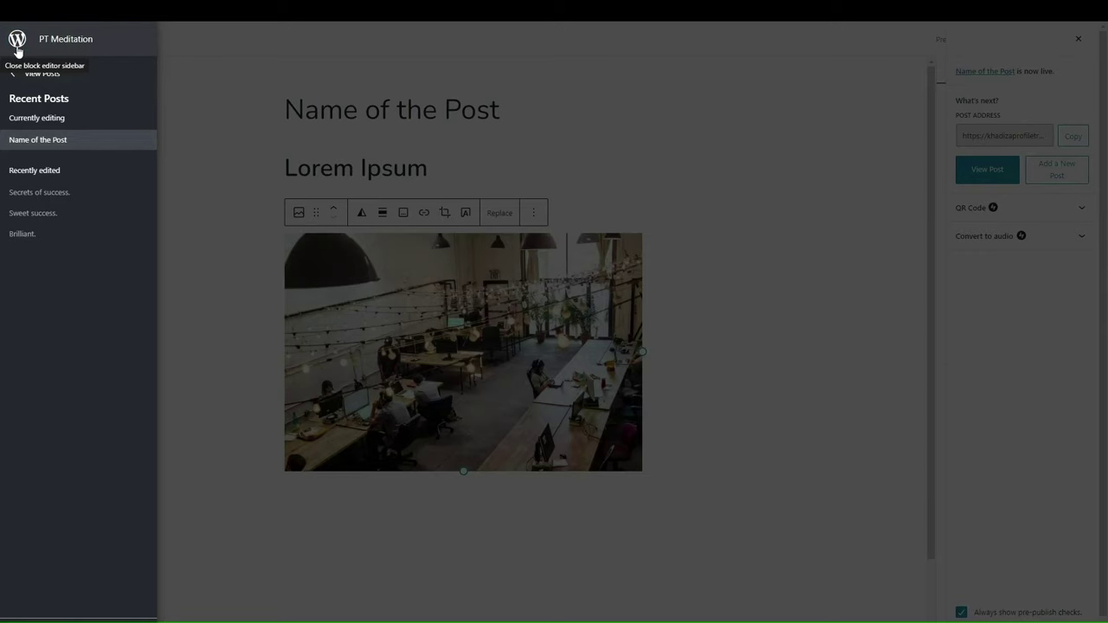
click(31, 74)
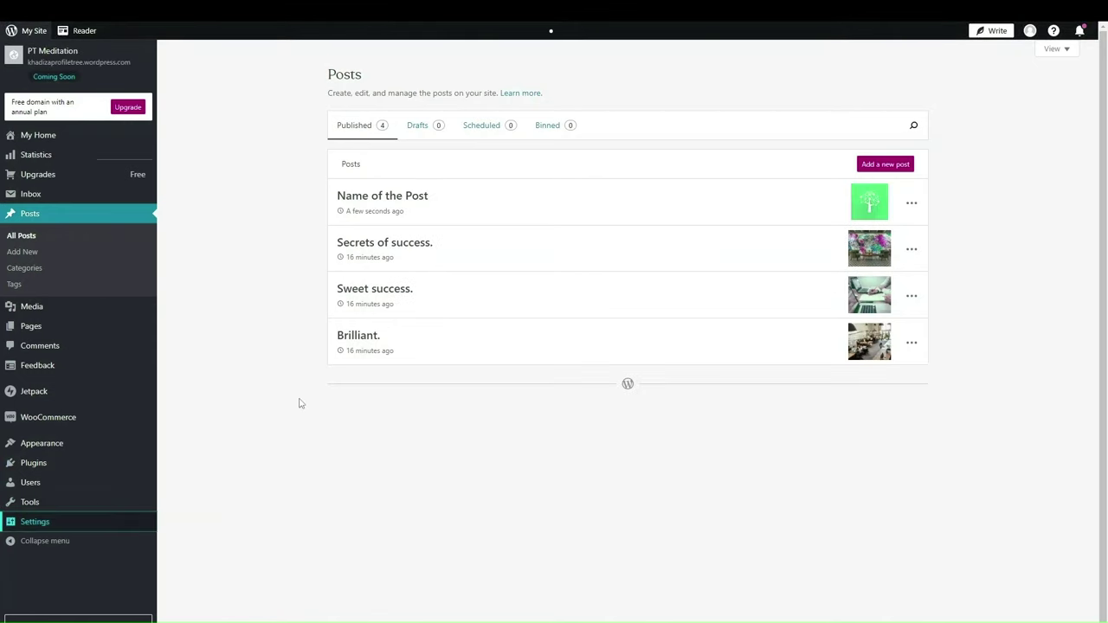
Step: Scroll the General Settings page down to the Launch site section
scroll(366, 270, down, 5)
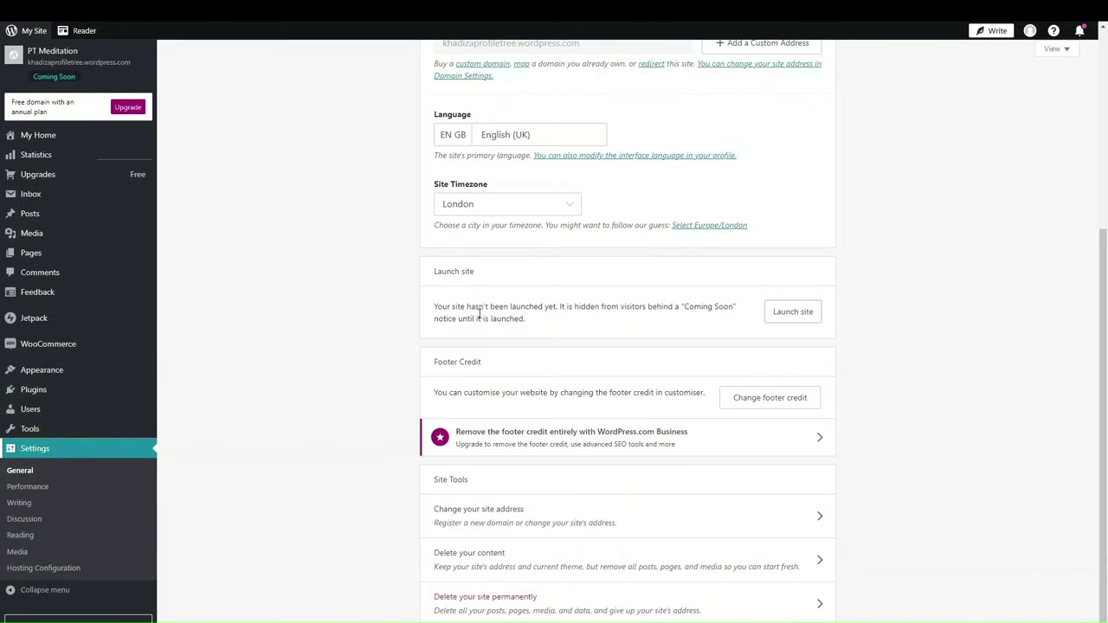
Step: Start the Launch site flow from General Settings
click(786, 315)
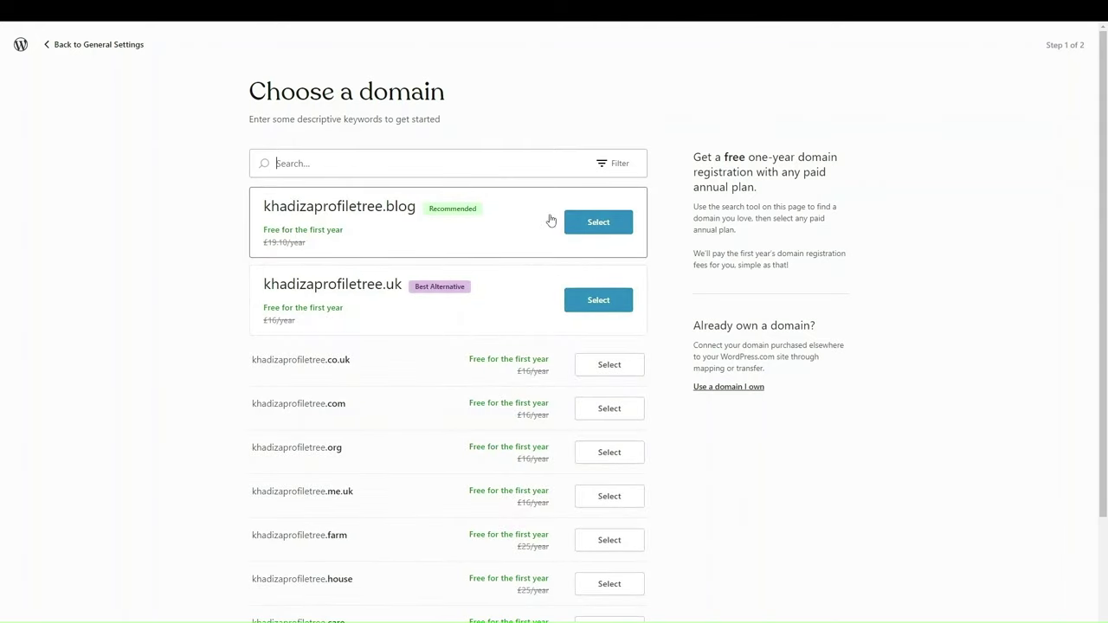
Step: Browse domain suggestions, try the domain-ending filter, then select the recommended .blog domain
scroll(470, 424, down, 1)
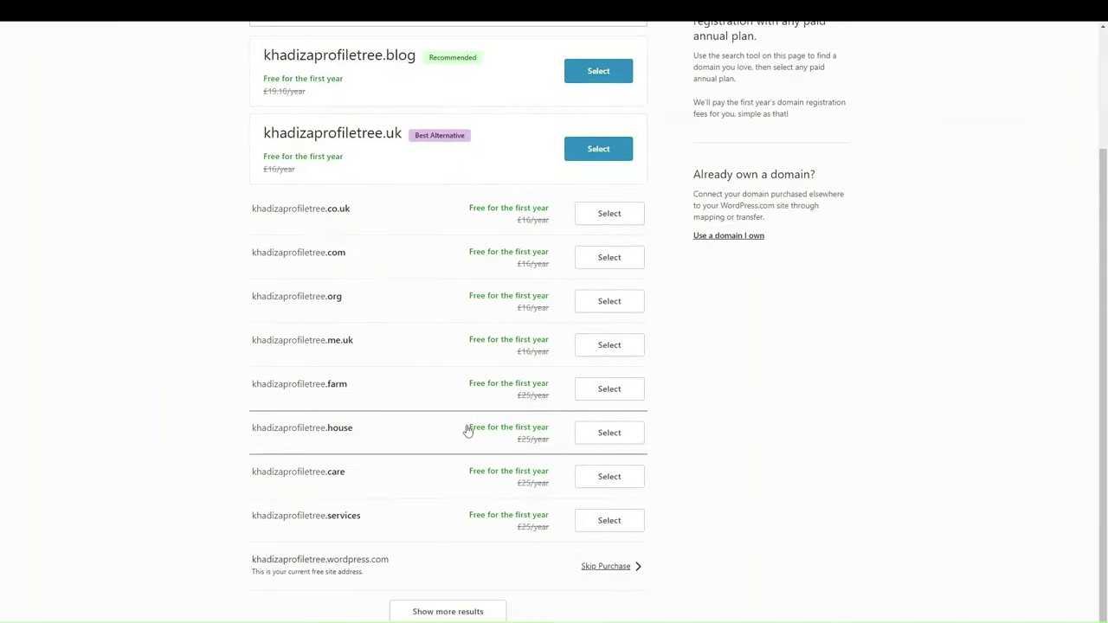
scroll(467, 430, up, 1)
click(495, 174)
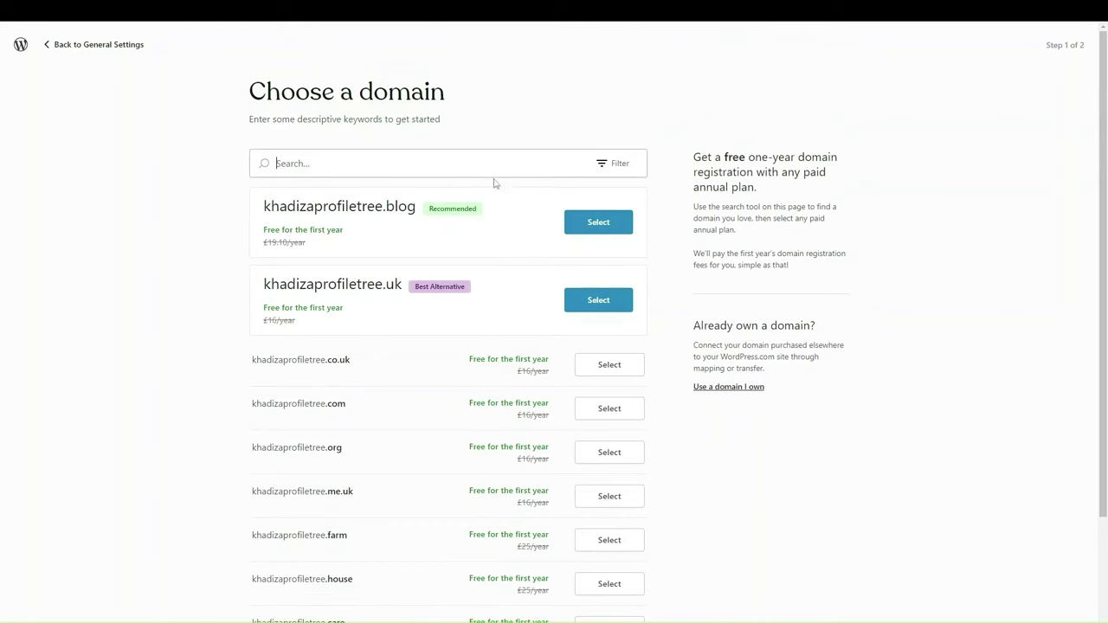
click(597, 170)
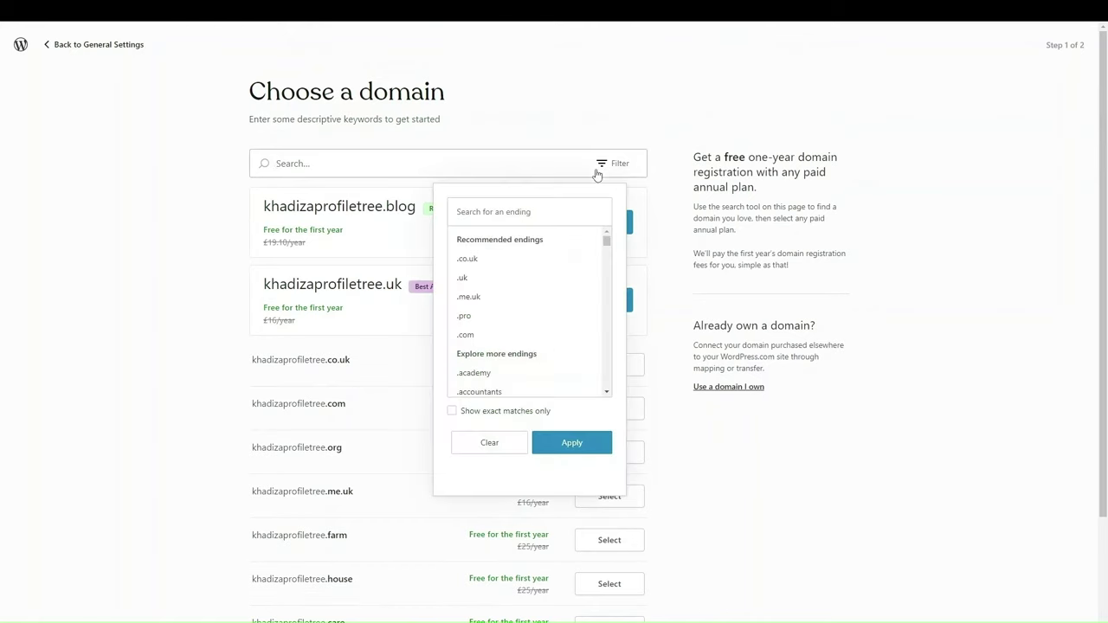
scroll(502, 312, down, 5)
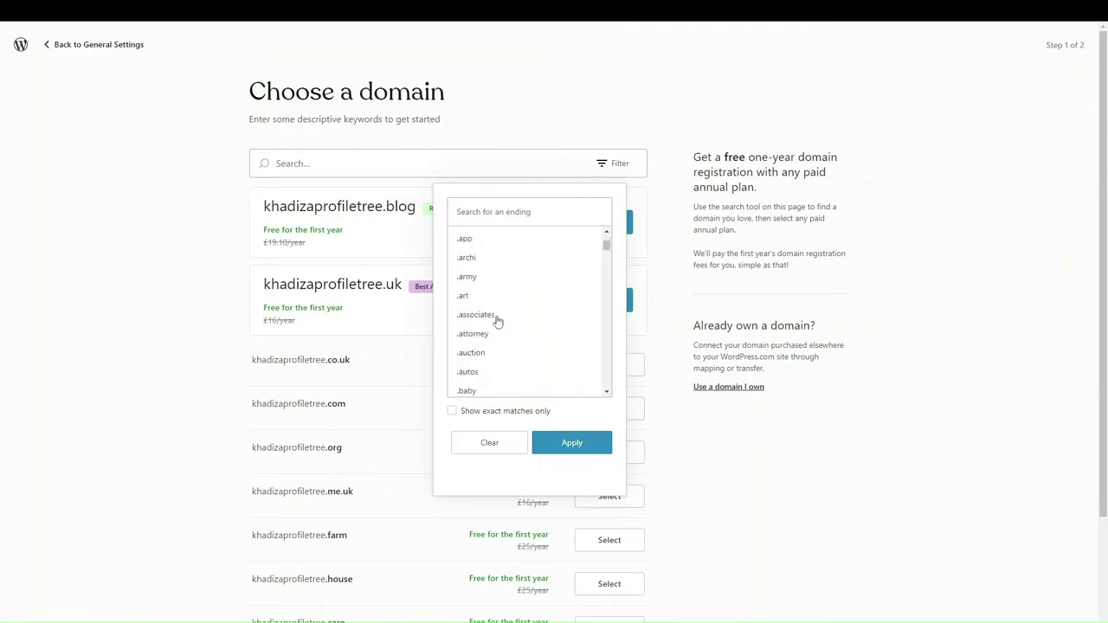
scroll(498, 321, up, 5)
click(663, 101)
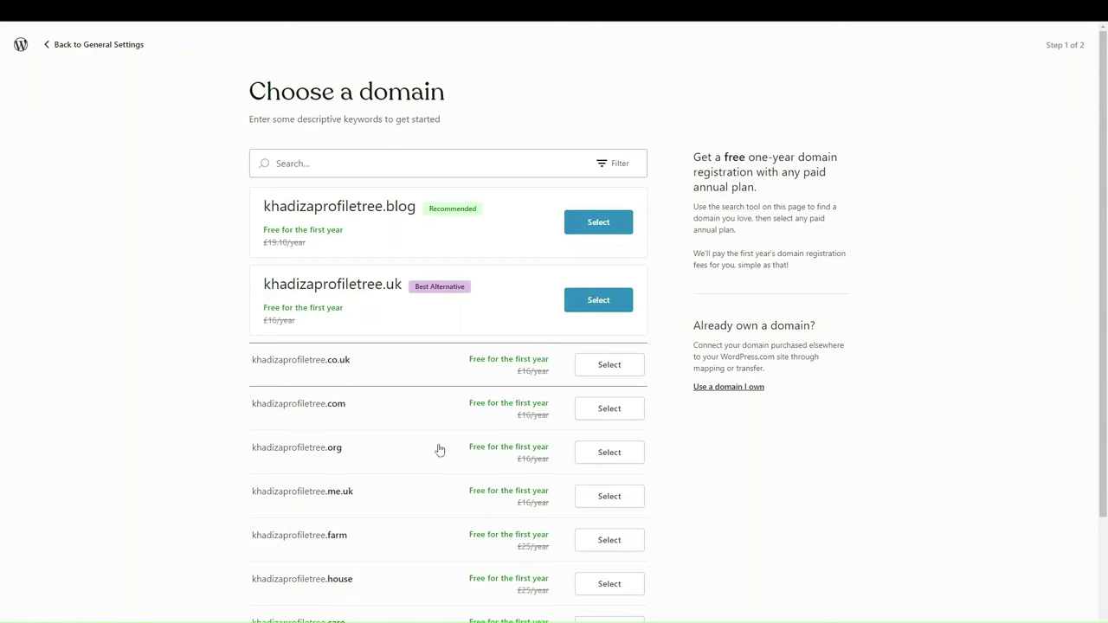
scroll(425, 476, down, 2)
scroll(425, 475, up, 2)
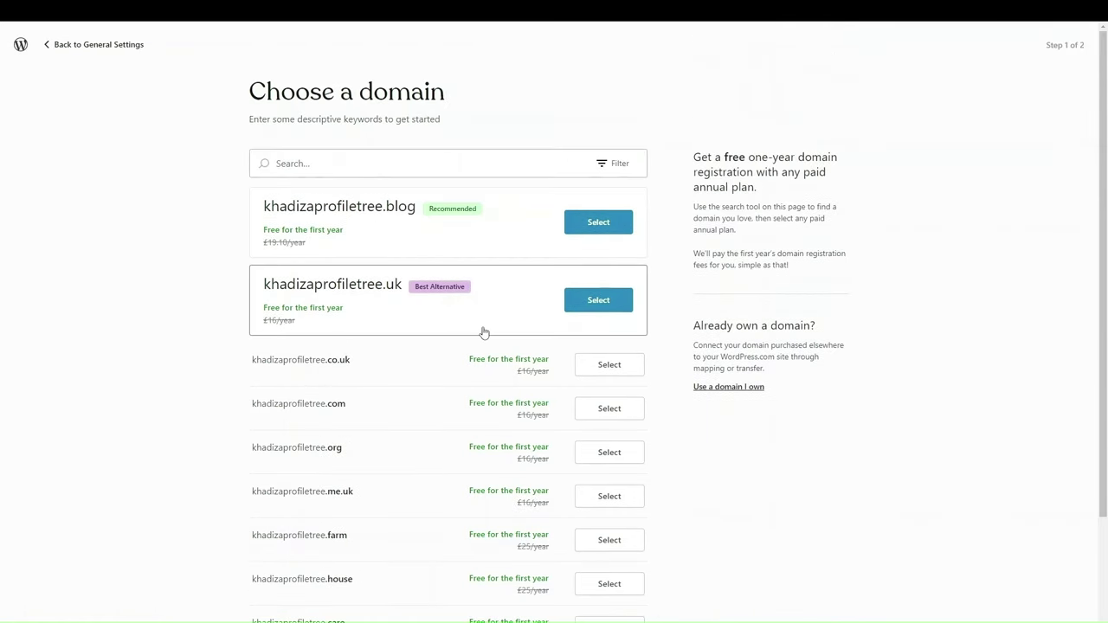
click(597, 227)
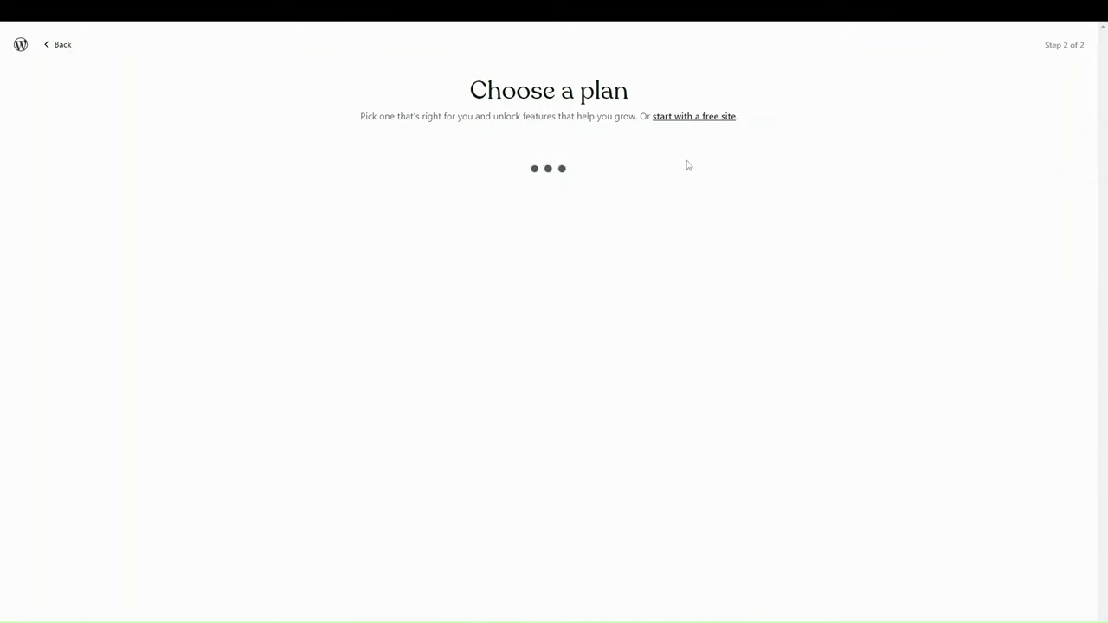
Step: Choose to start with a free site and remove the .blog domain from the checkout cart
click(668, 118)
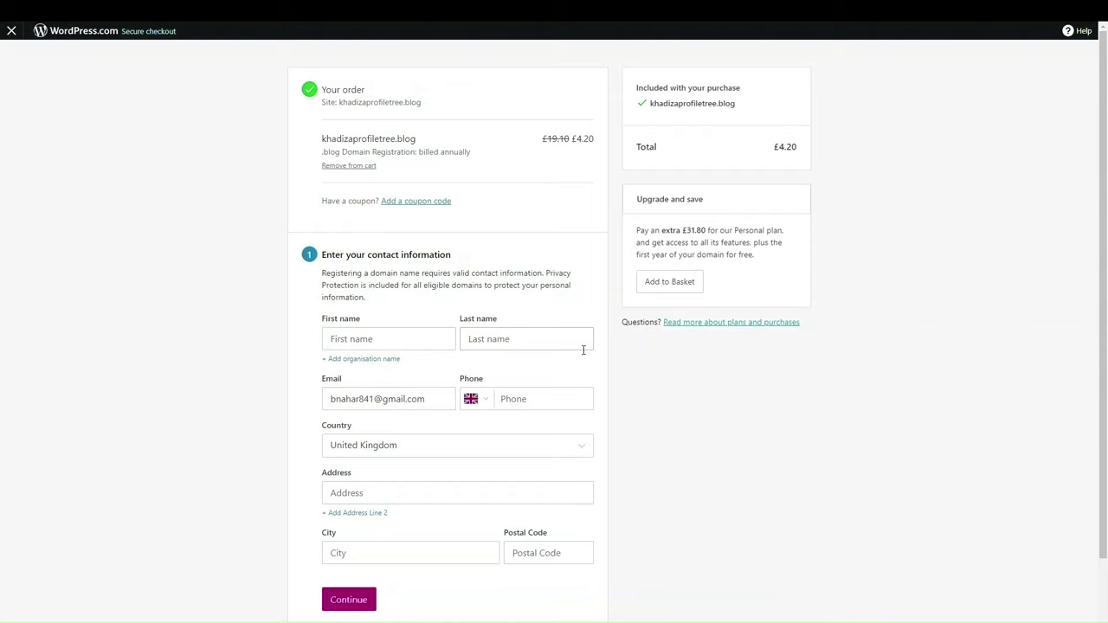
click(355, 165)
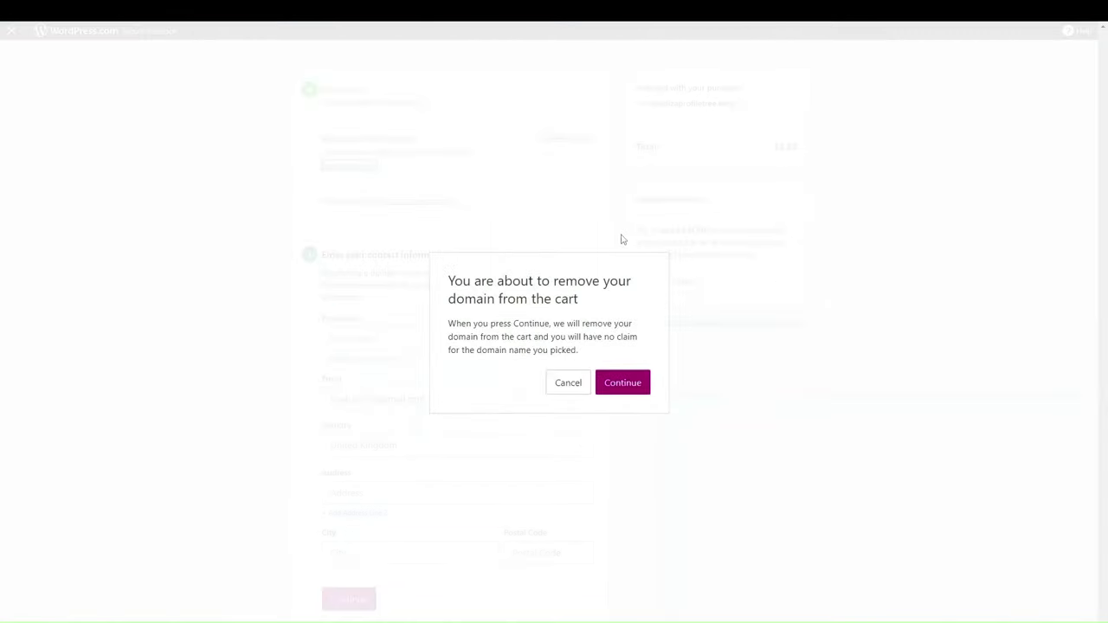
click(627, 384)
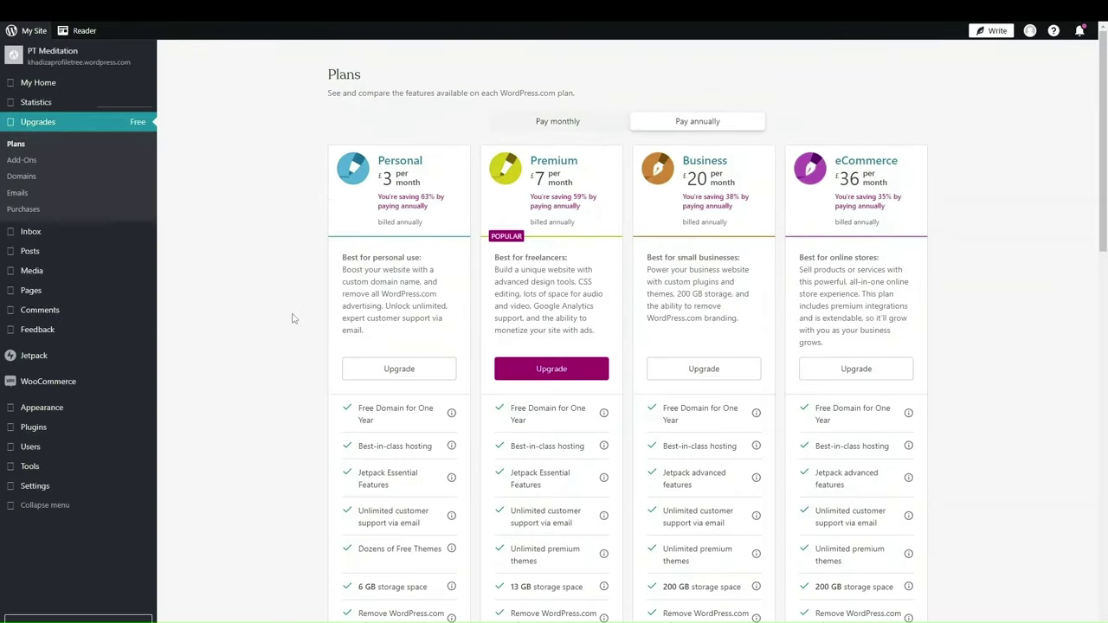
Step: Visit My Home, then open the PT Meditation site preview from its header
click(33, 84)
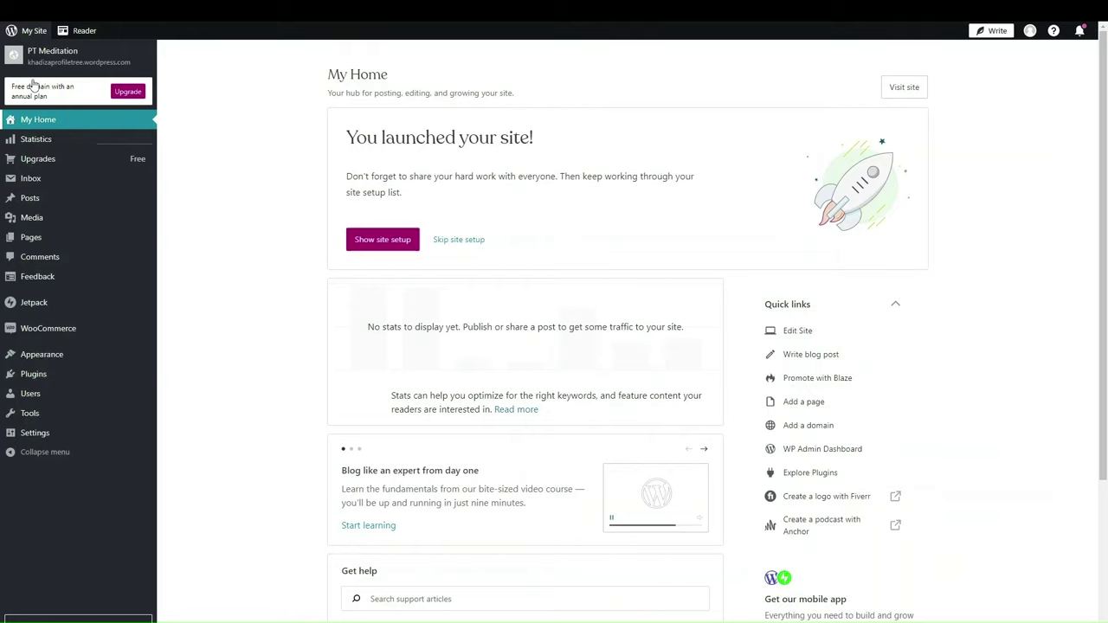
click(83, 61)
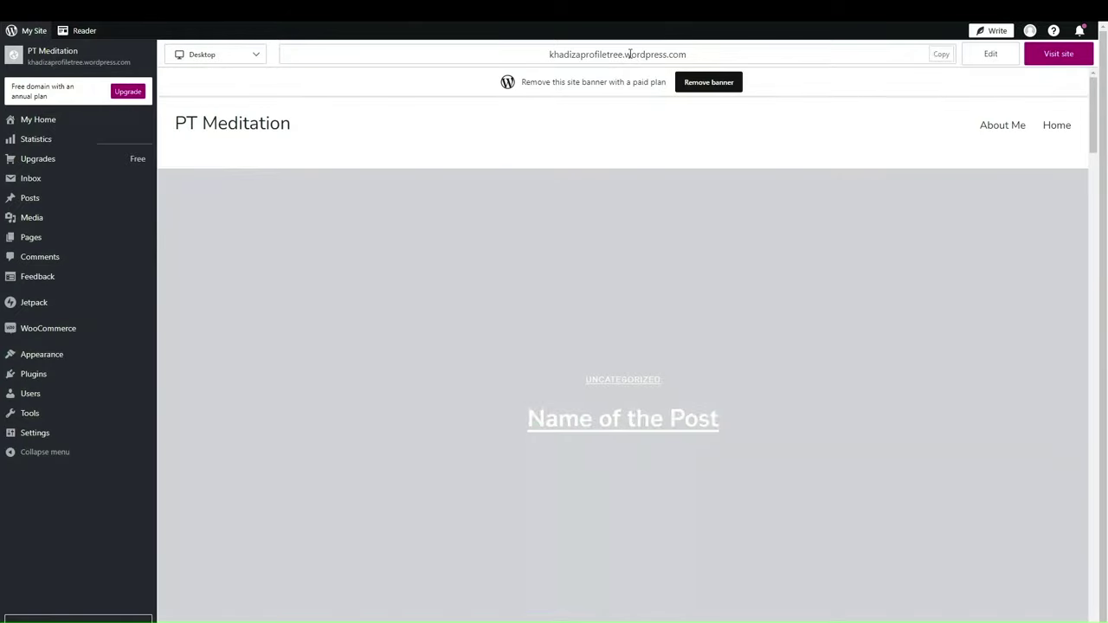
Step: Select the site's full address in the preview's URL field
click(629, 53)
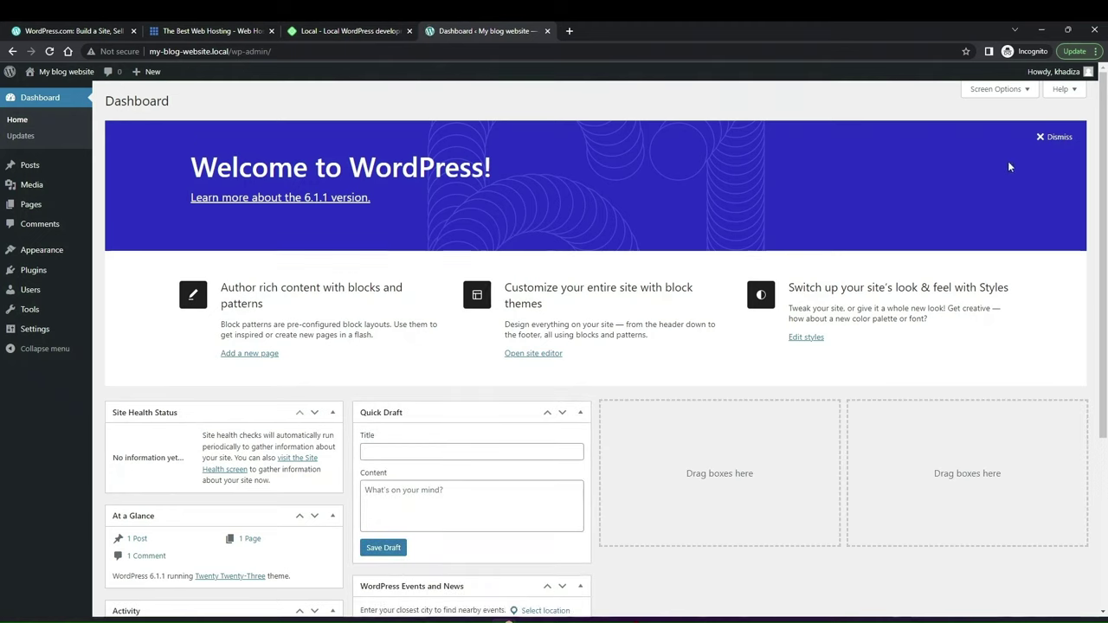
Step: Dismiss the Welcome banner, move Events and News to column three and Activity to column four
scroll(292, 499, down, 3)
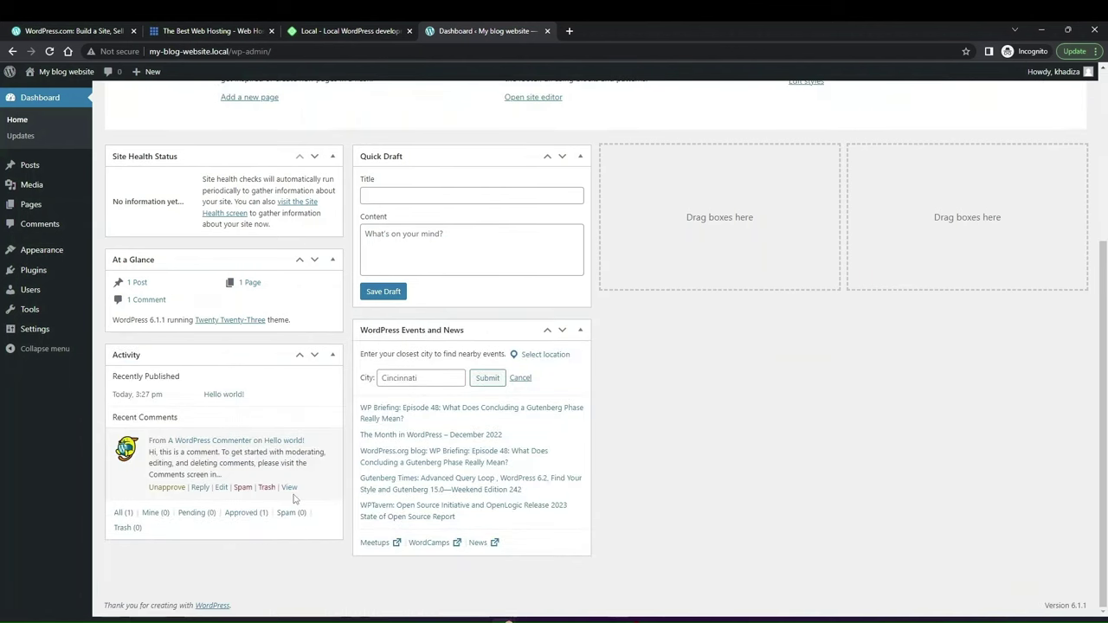
scroll(295, 499, up, 1)
scroll(294, 499, up, 1)
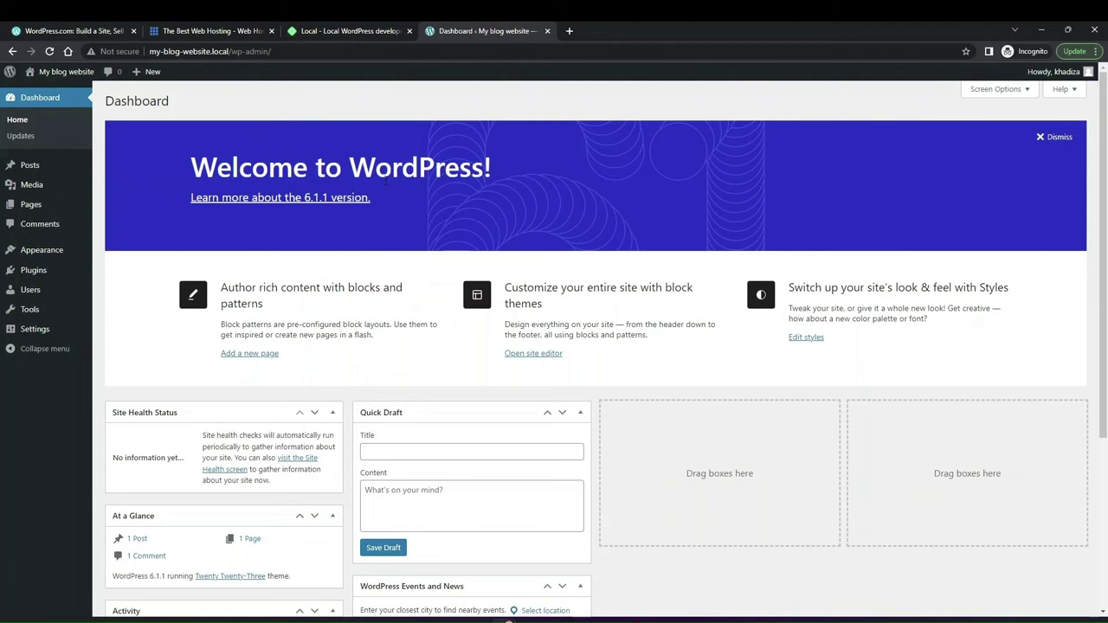
click(1053, 139)
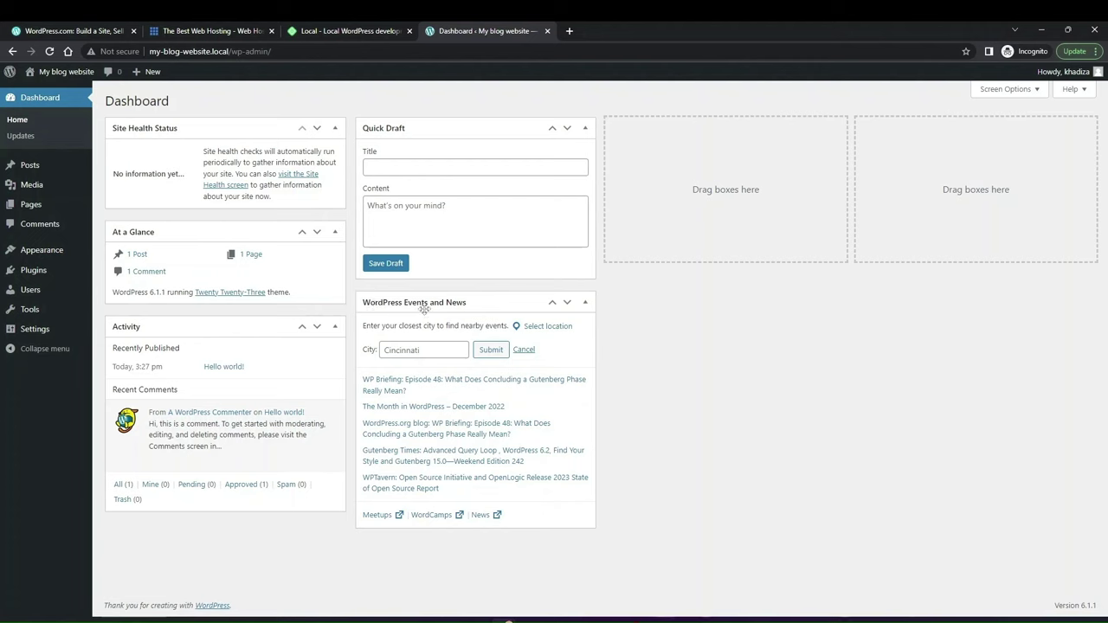
drag(422, 307, 642, 196)
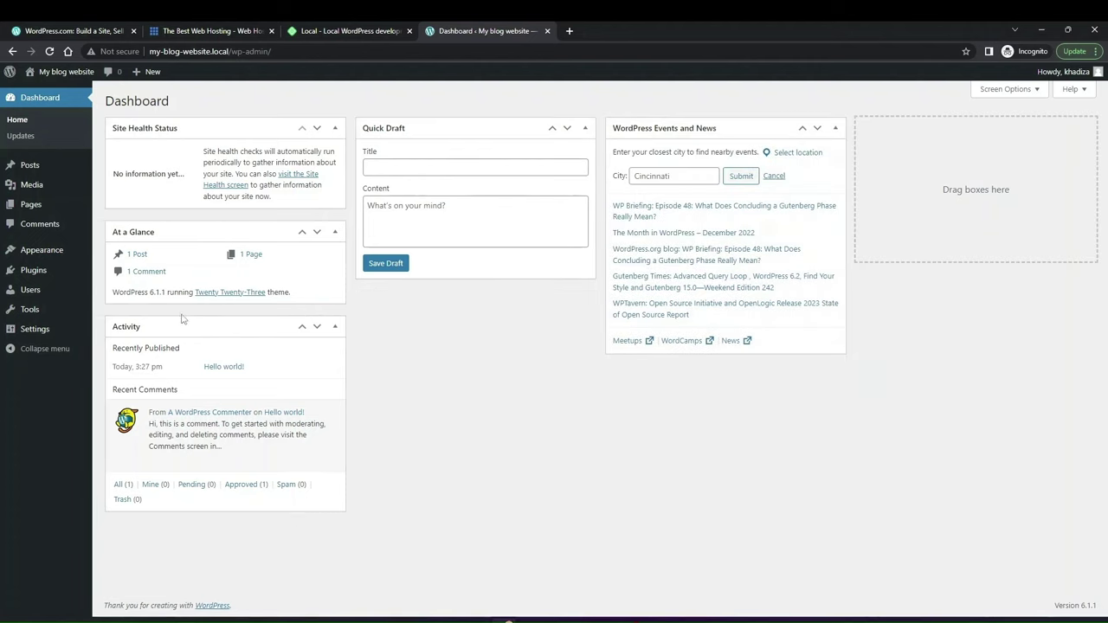
drag(269, 329, 990, 128)
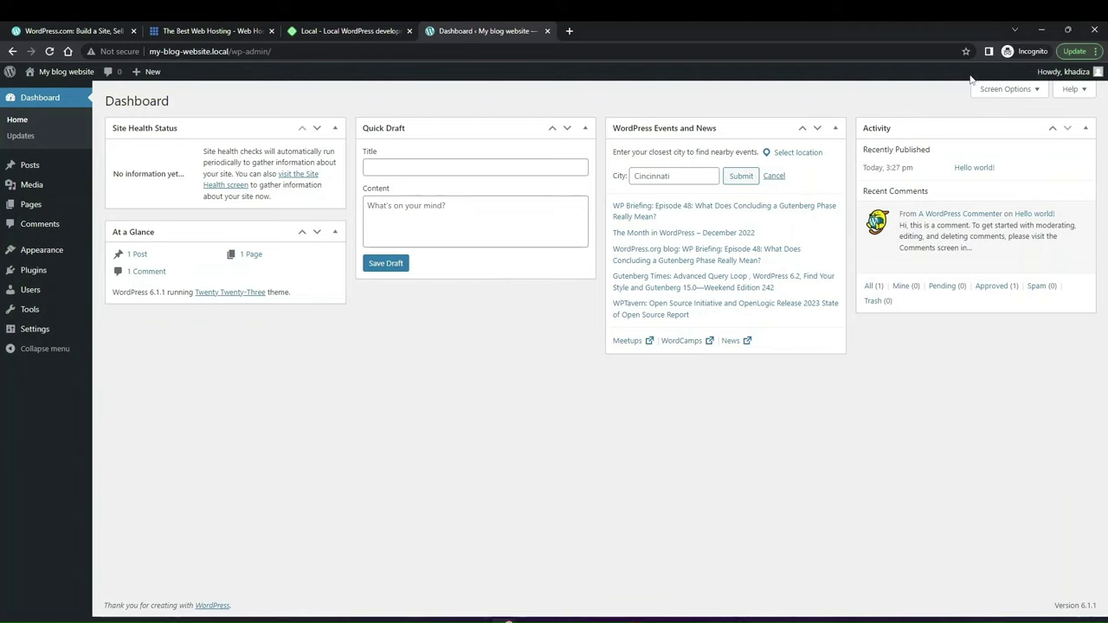
Step: Hide the WordPress Events and News and Quick Draft boxes in Screen Options
click(993, 90)
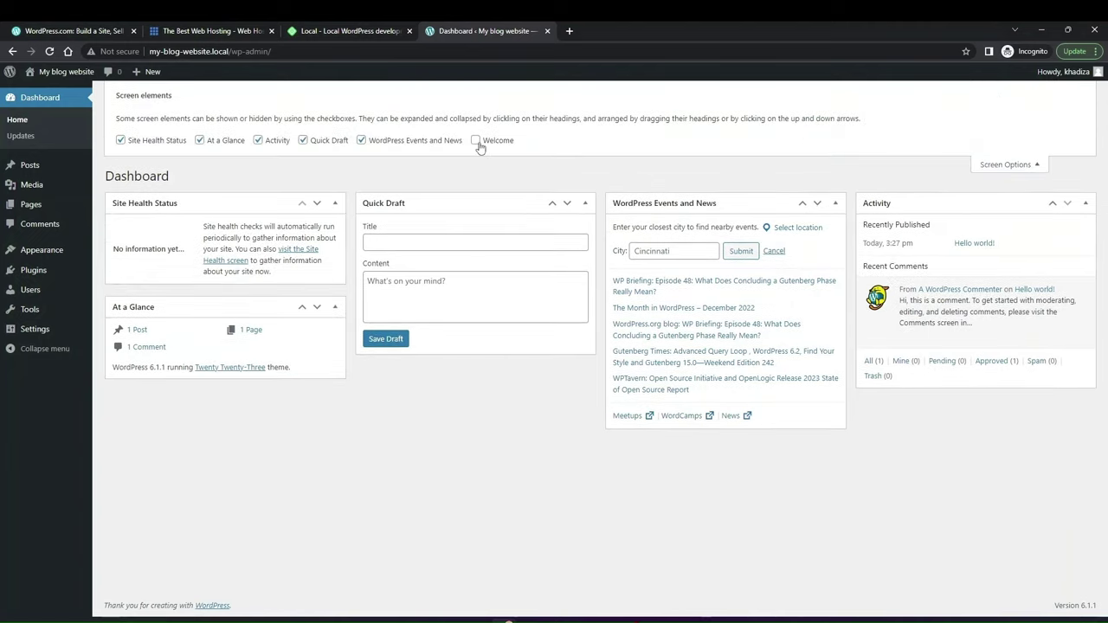
click(421, 143)
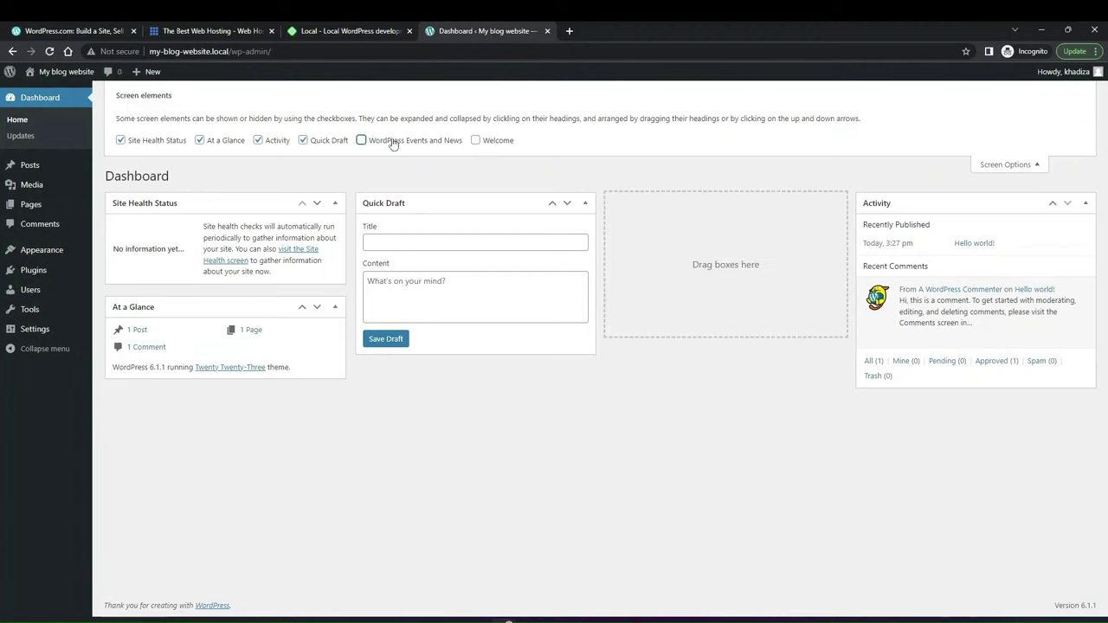
click(391, 143)
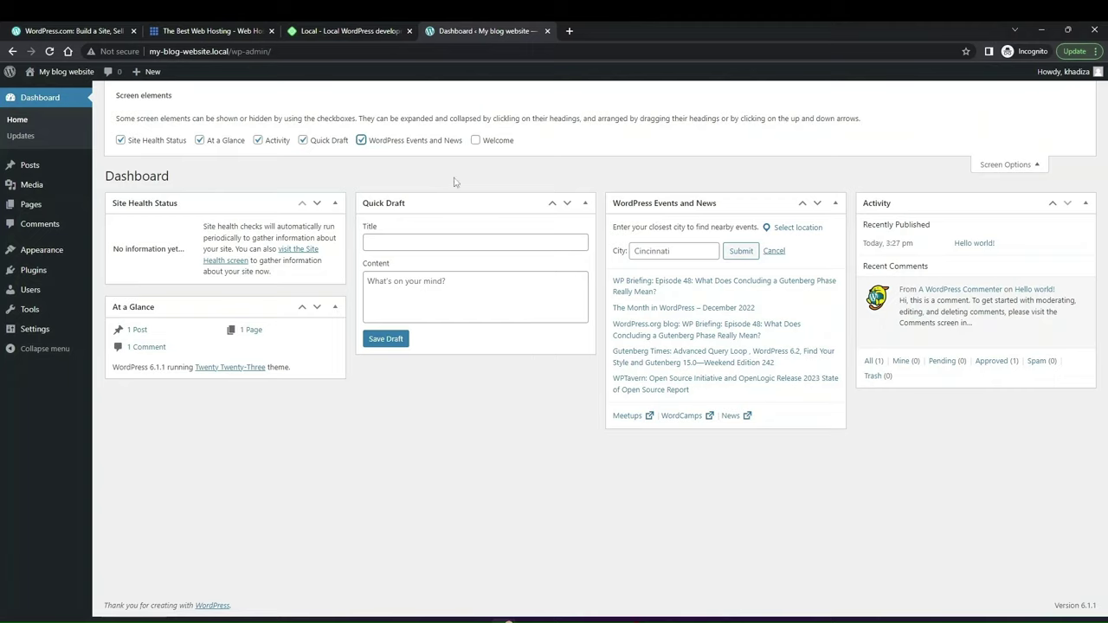
click(413, 143)
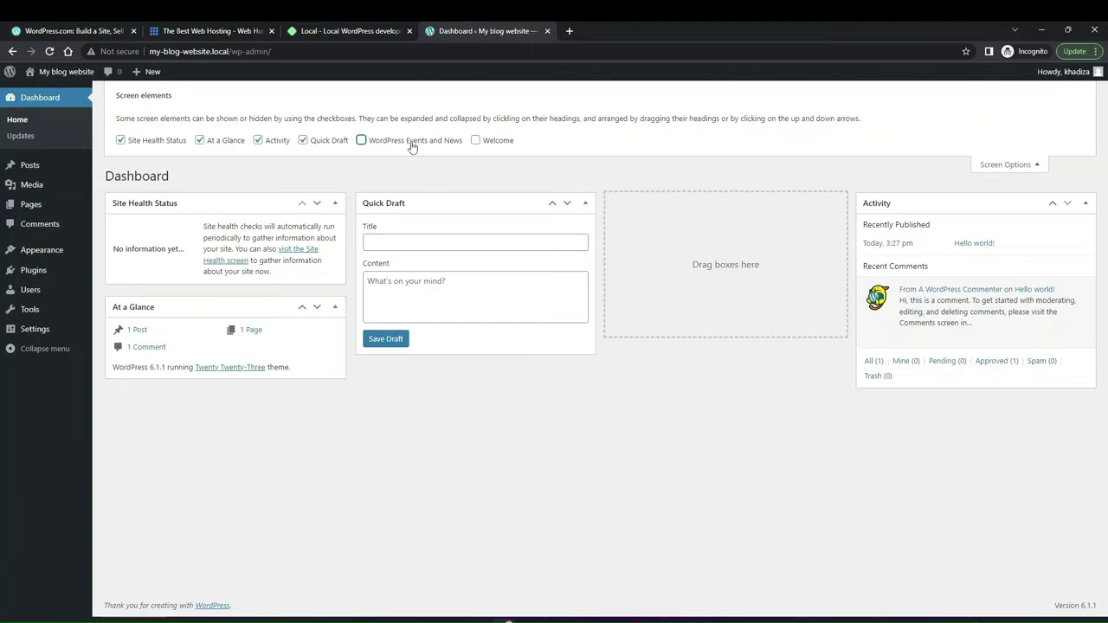
click(322, 144)
Step: Move At a Glance into the middle column and Activity into the third column
drag(185, 309, 440, 247)
drag(876, 204, 676, 212)
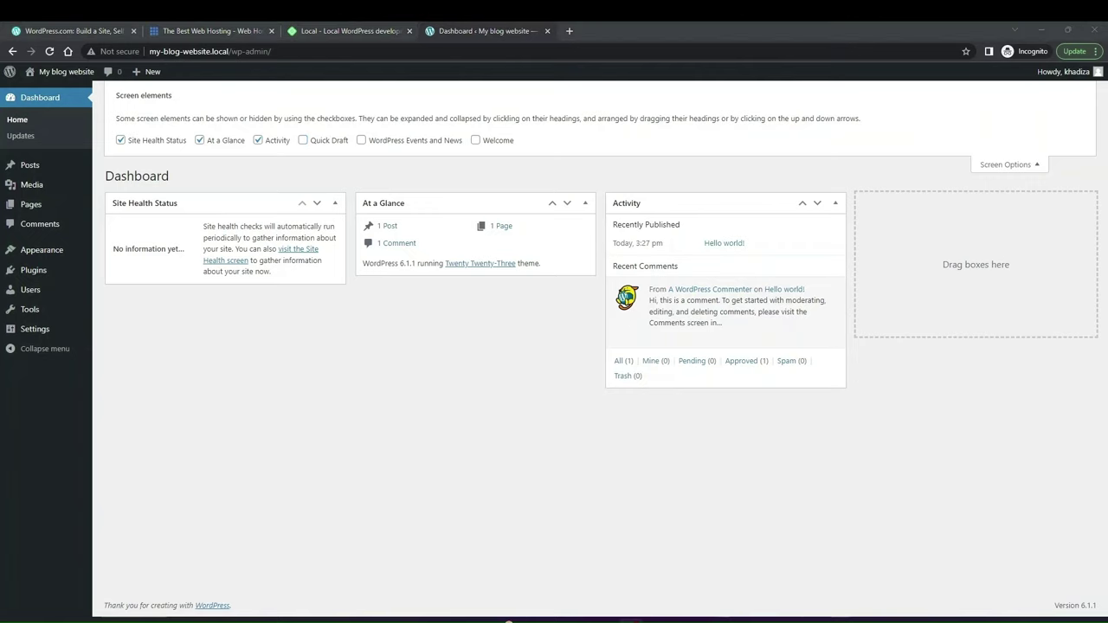
click(999, 167)
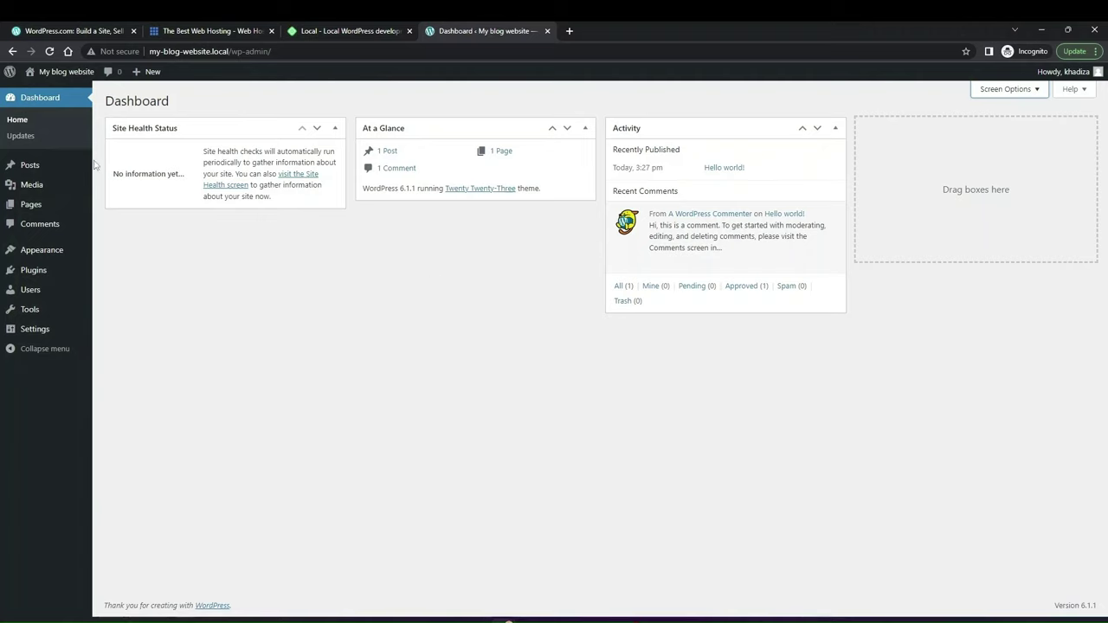
Step: Pass through Updates to the Posts list and open 'Hello world!' in the block editor
click(20, 140)
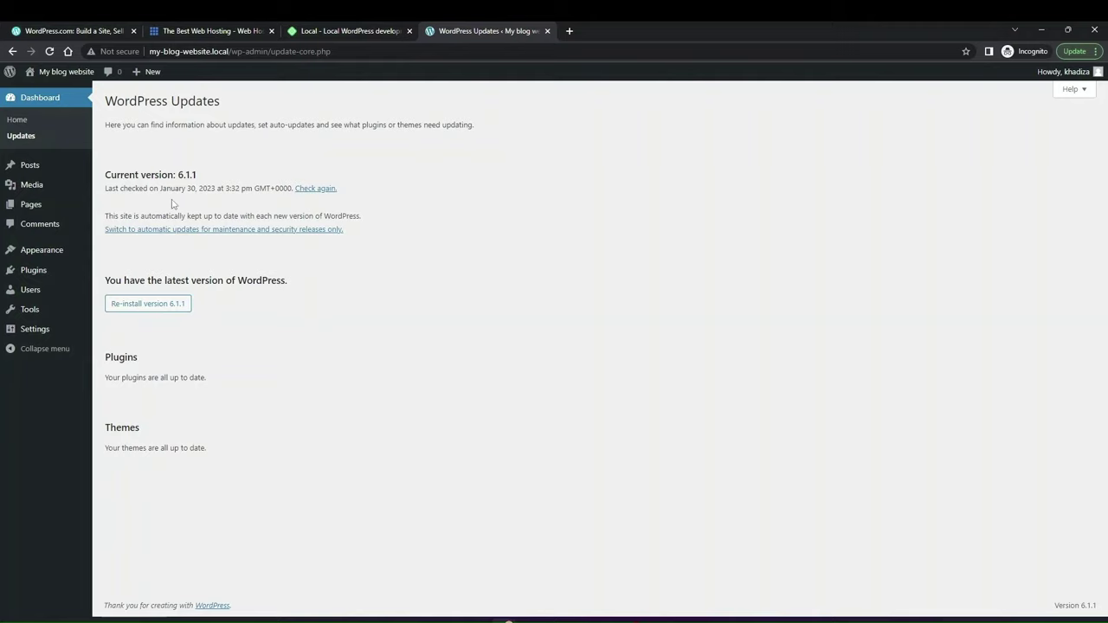
click(26, 172)
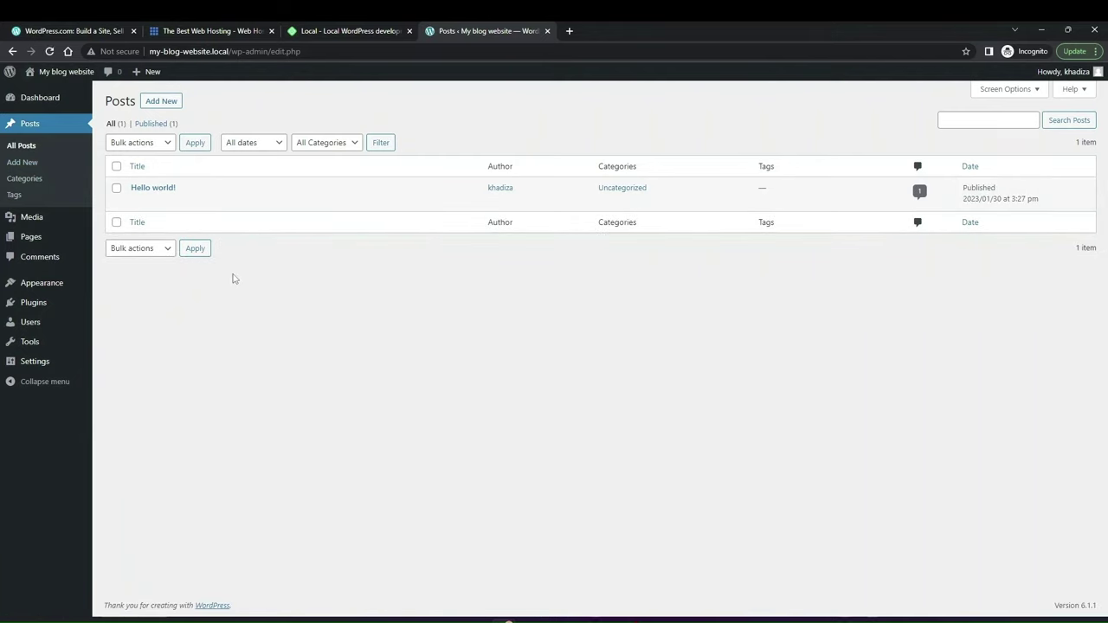
click(152, 187)
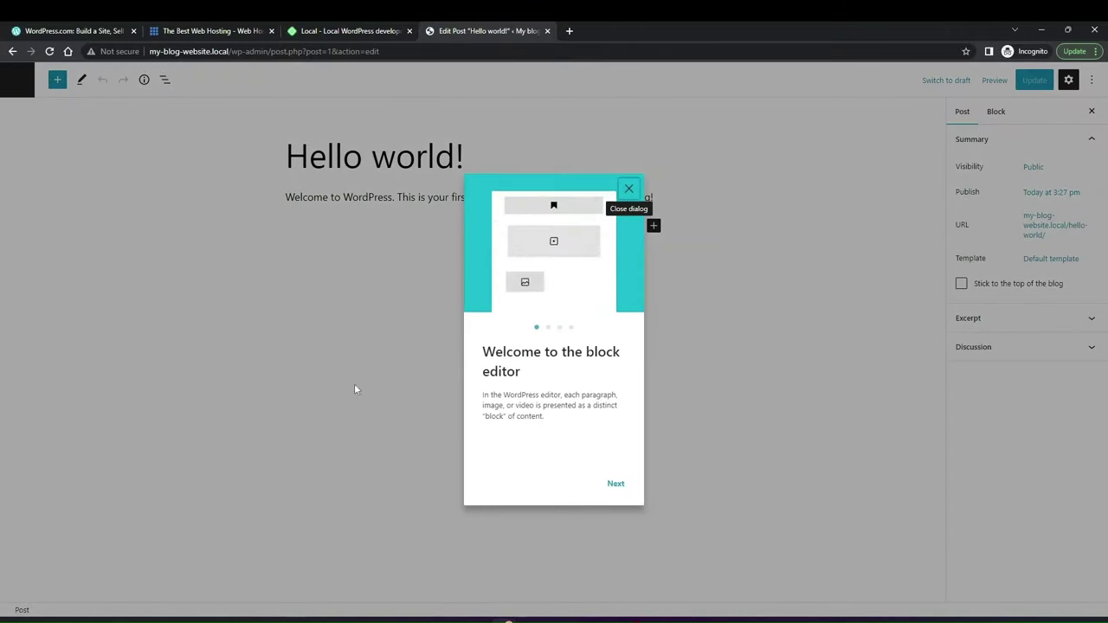
Step: Close the Welcome to the block editor guide, then open and close the block inserter unused
click(638, 185)
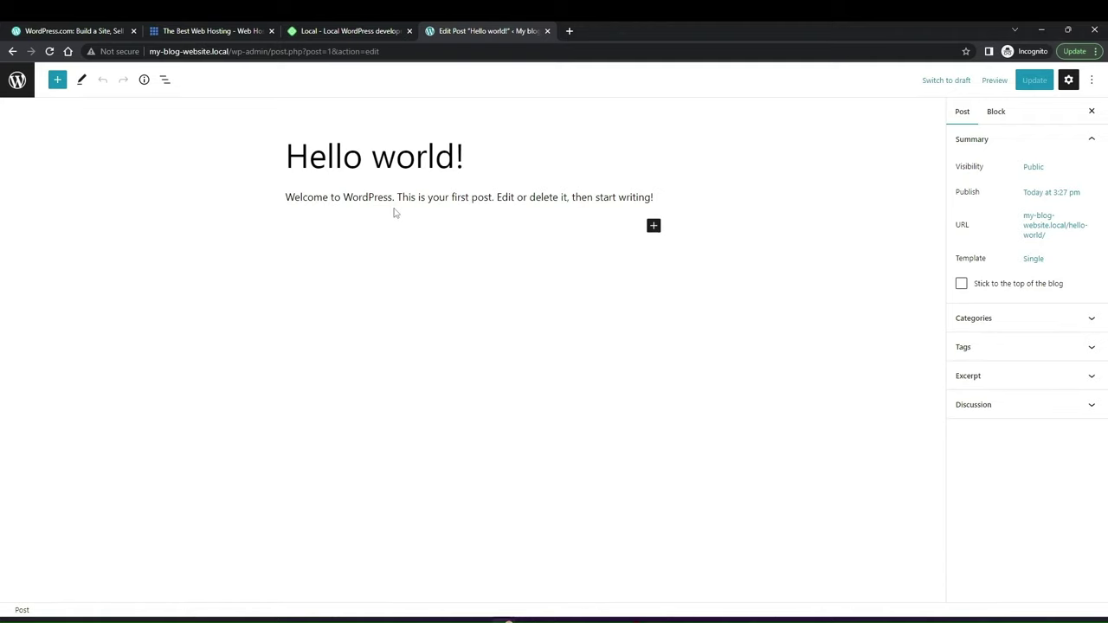
click(653, 227)
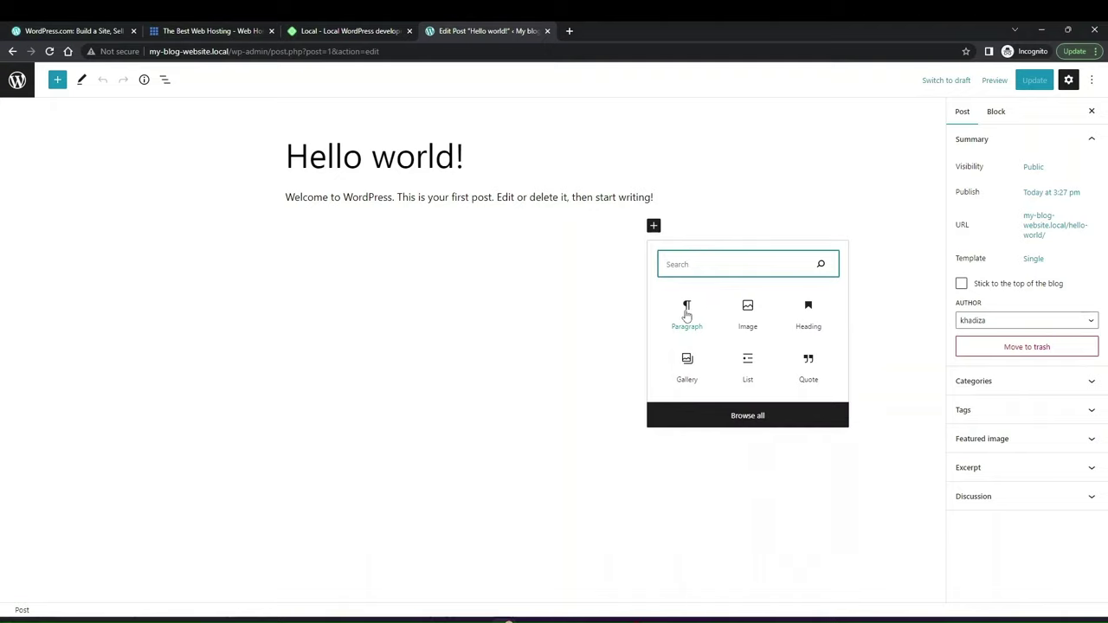
click(548, 223)
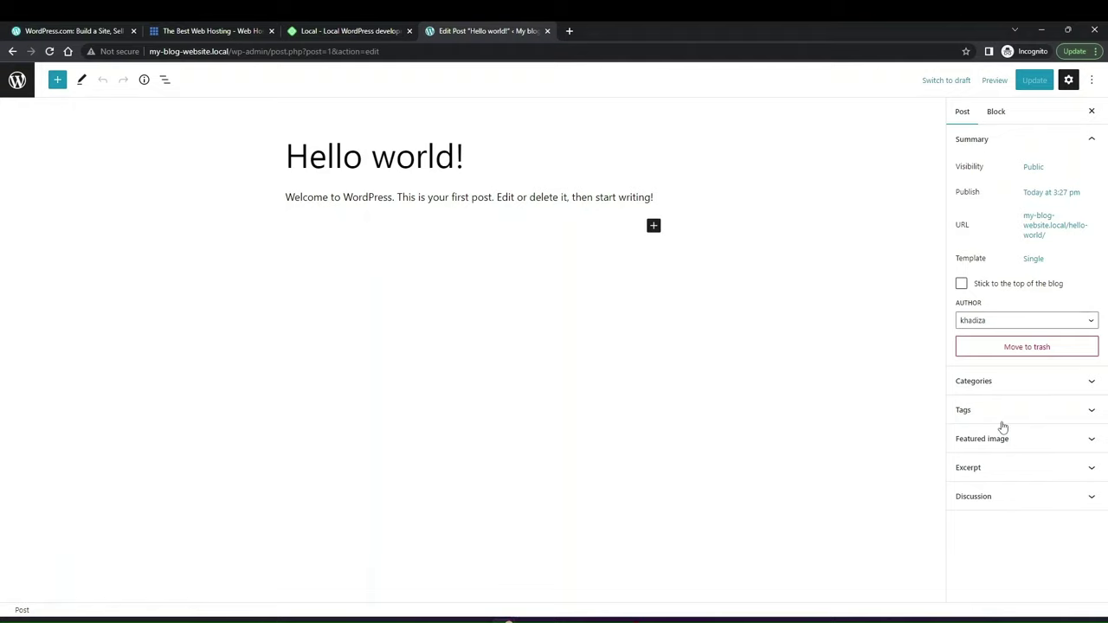
Step: Browse the Media Library for a featured image, then close it without setting one
click(1018, 445)
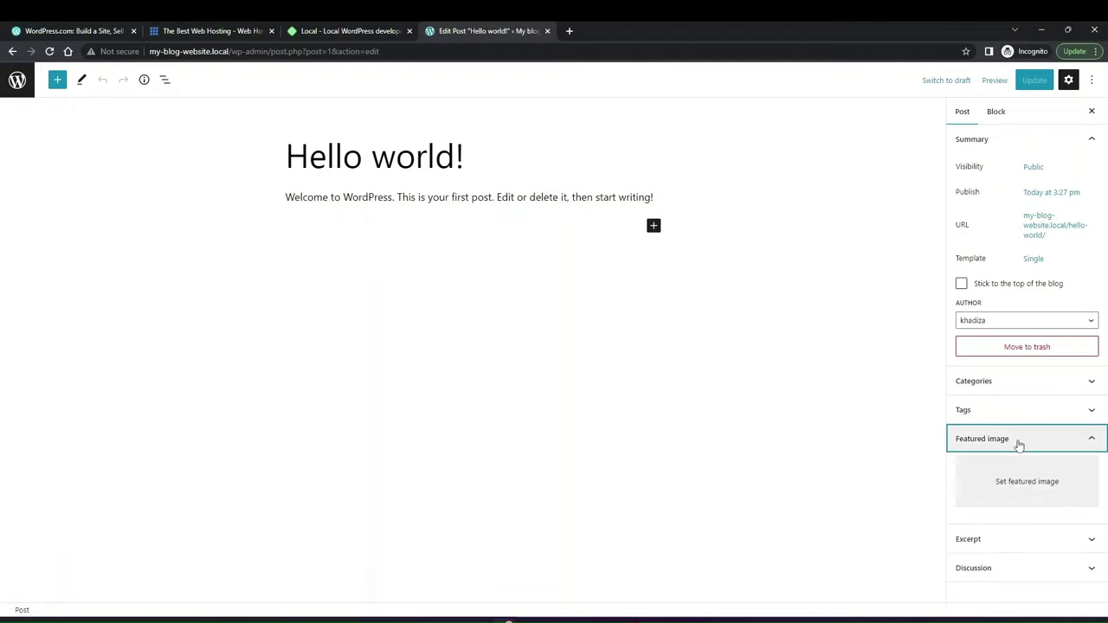
click(989, 492)
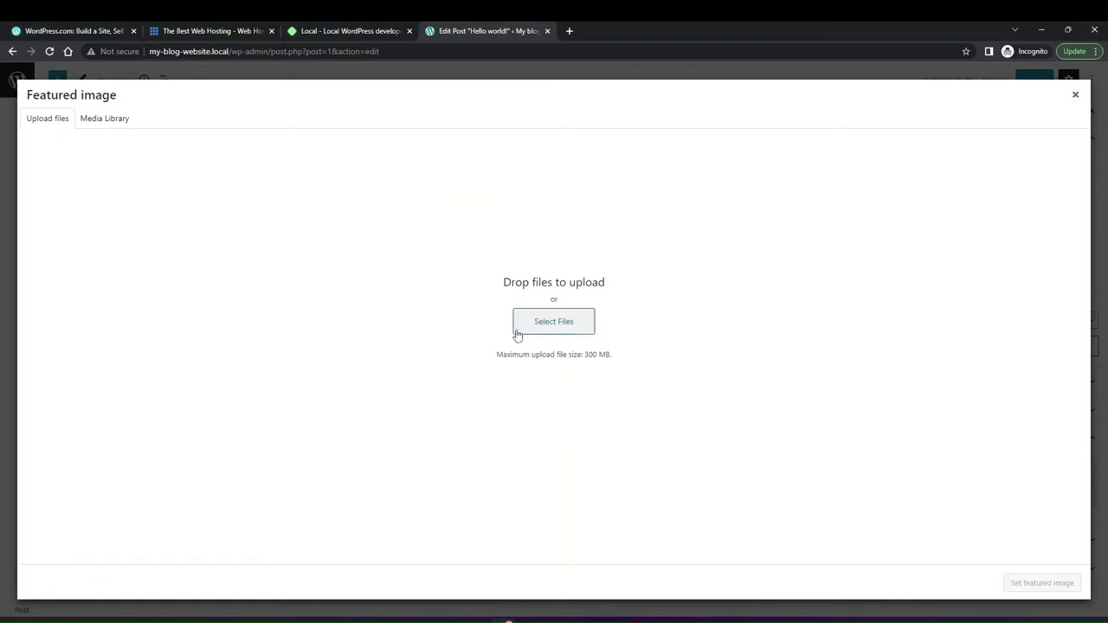
click(99, 126)
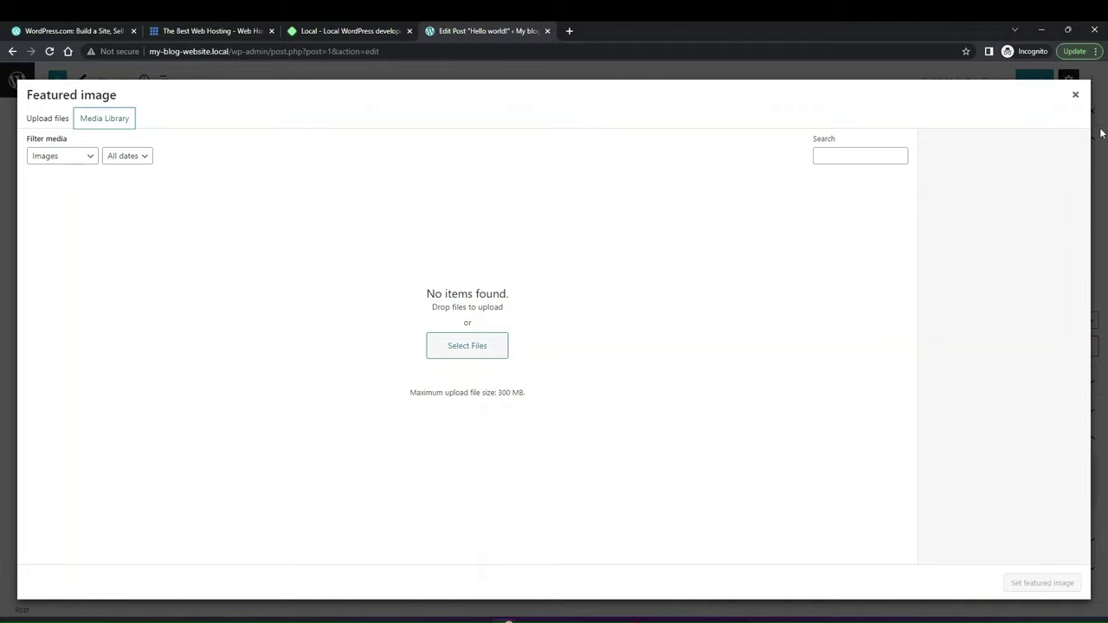
click(1075, 95)
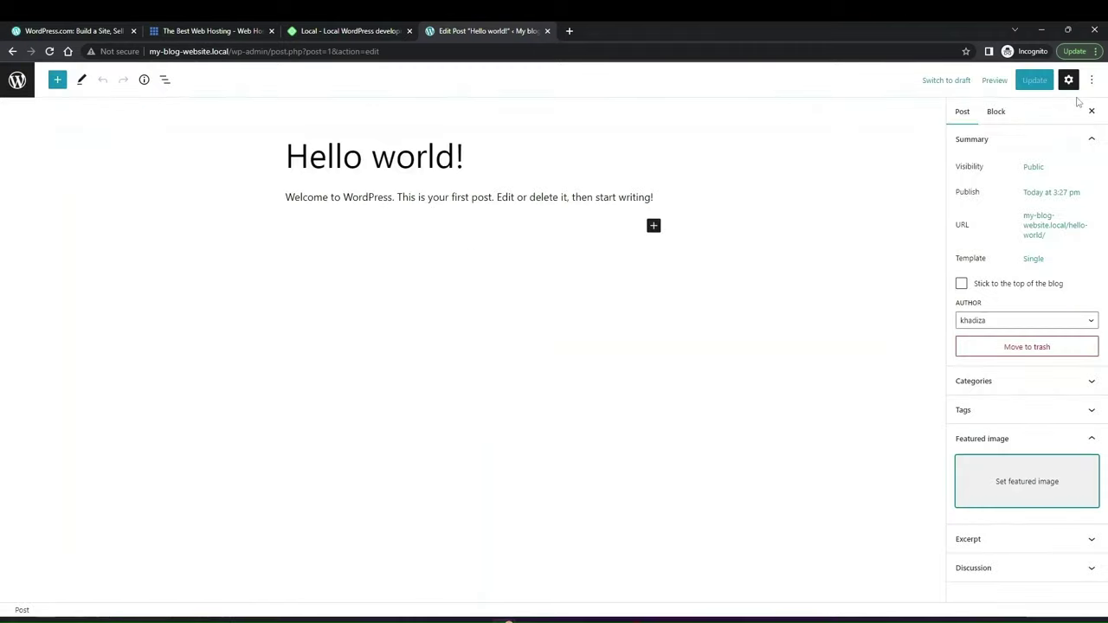
click(986, 434)
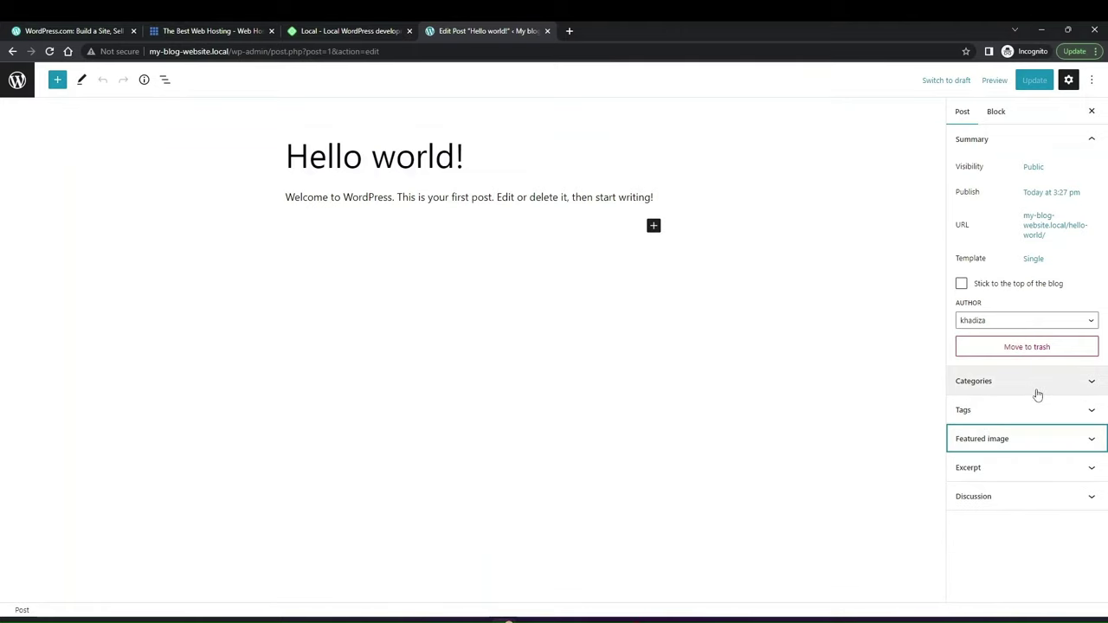
Step: Expand the Categories, Tags and Excerpt panels, showing Uncategorized checked and no tags
click(1031, 391)
click(1012, 433)
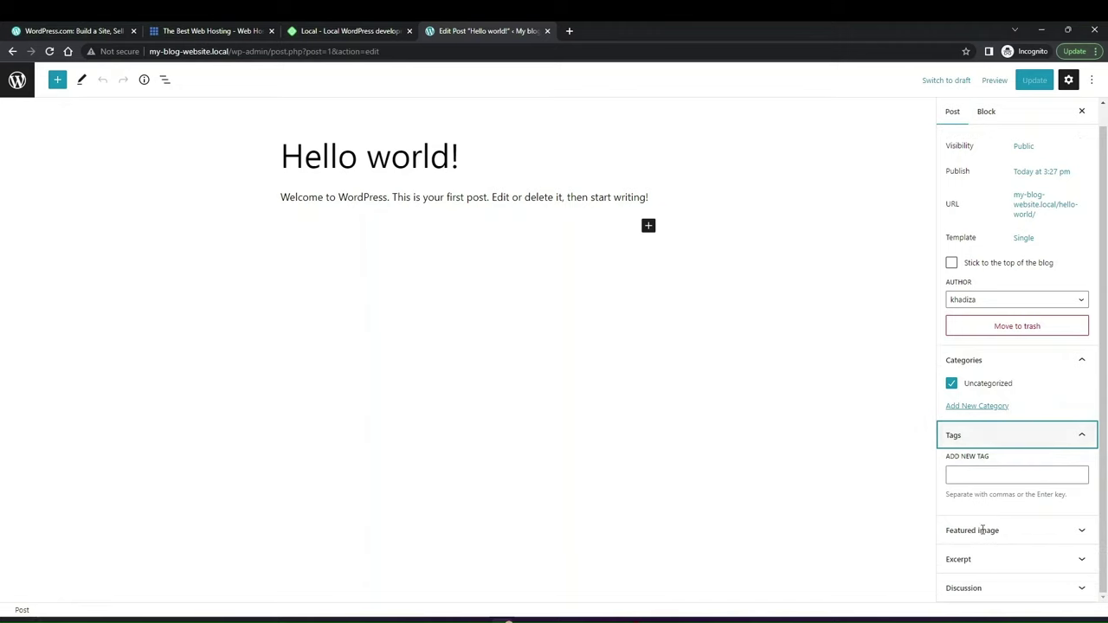
click(968, 567)
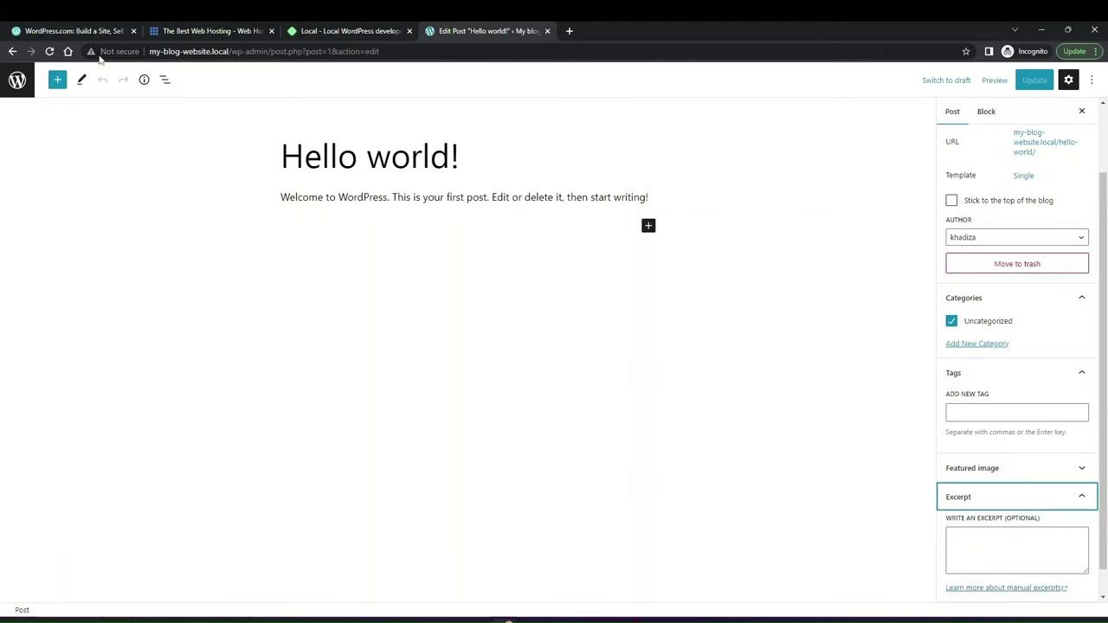
Step: Go back from the Hello world! editor to the All Posts list via the WordPress logo
click(13, 85)
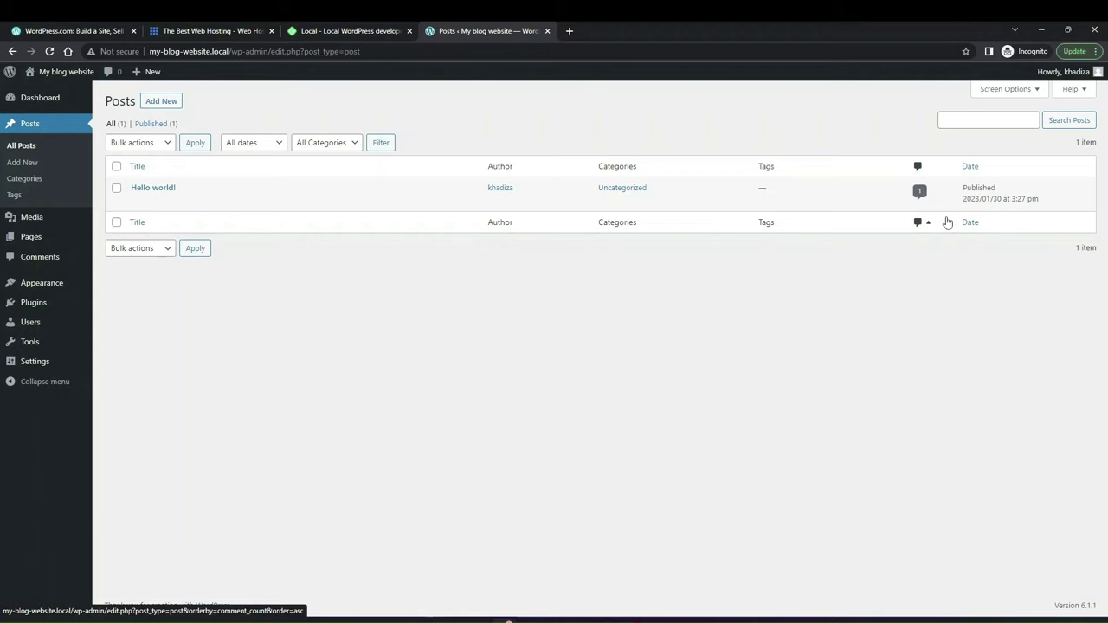
Step: Hide the Author and Comments columns in Screen Options, keeping 20 items per page
click(1007, 90)
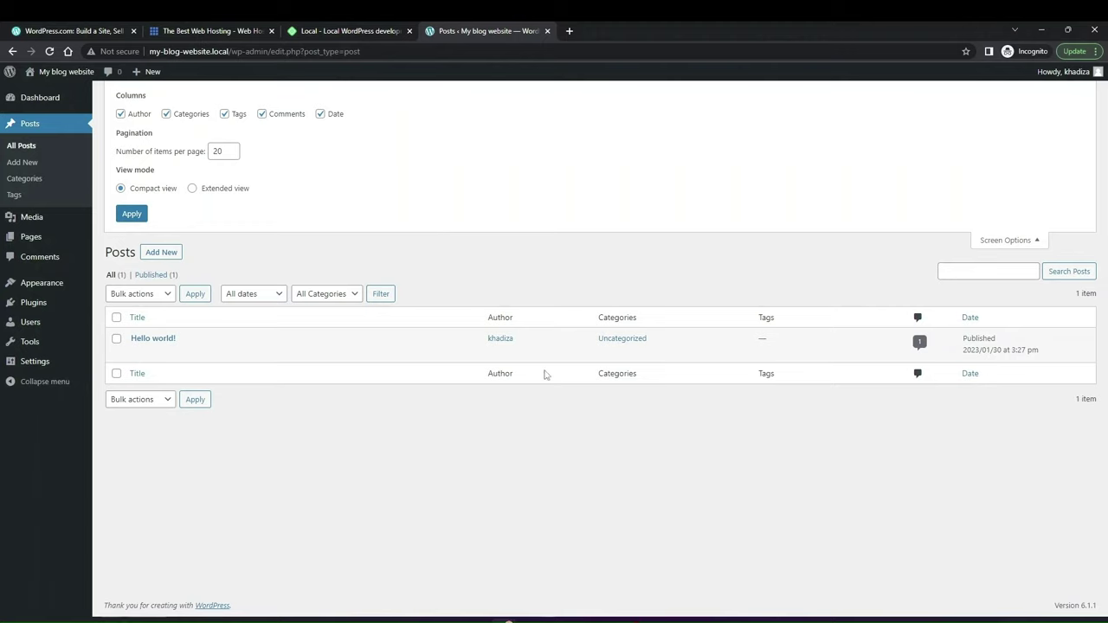
click(142, 115)
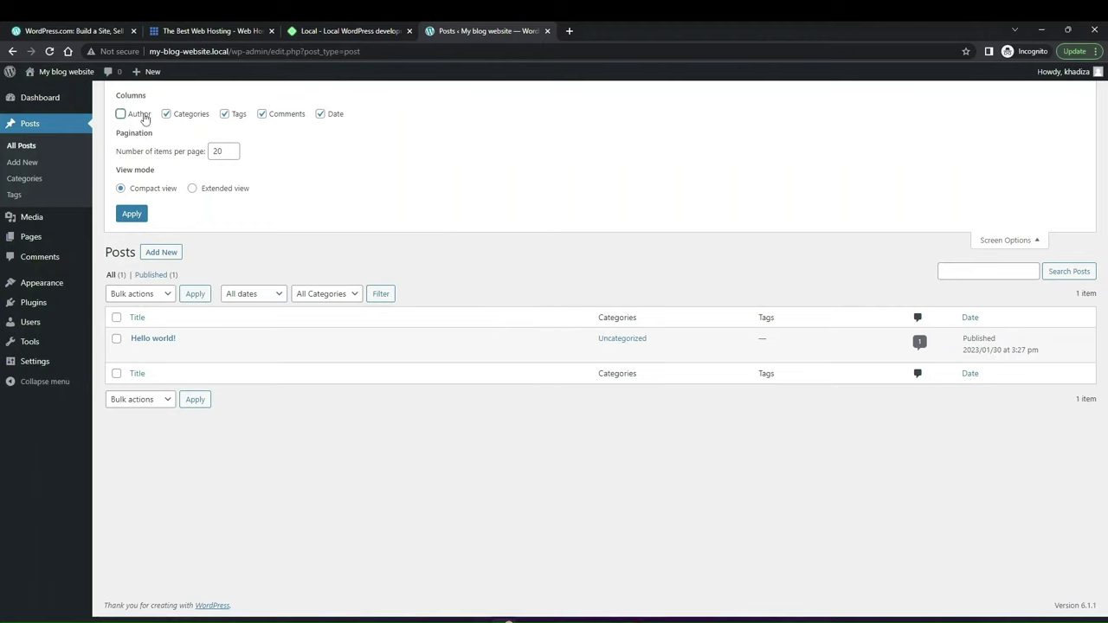
click(287, 118)
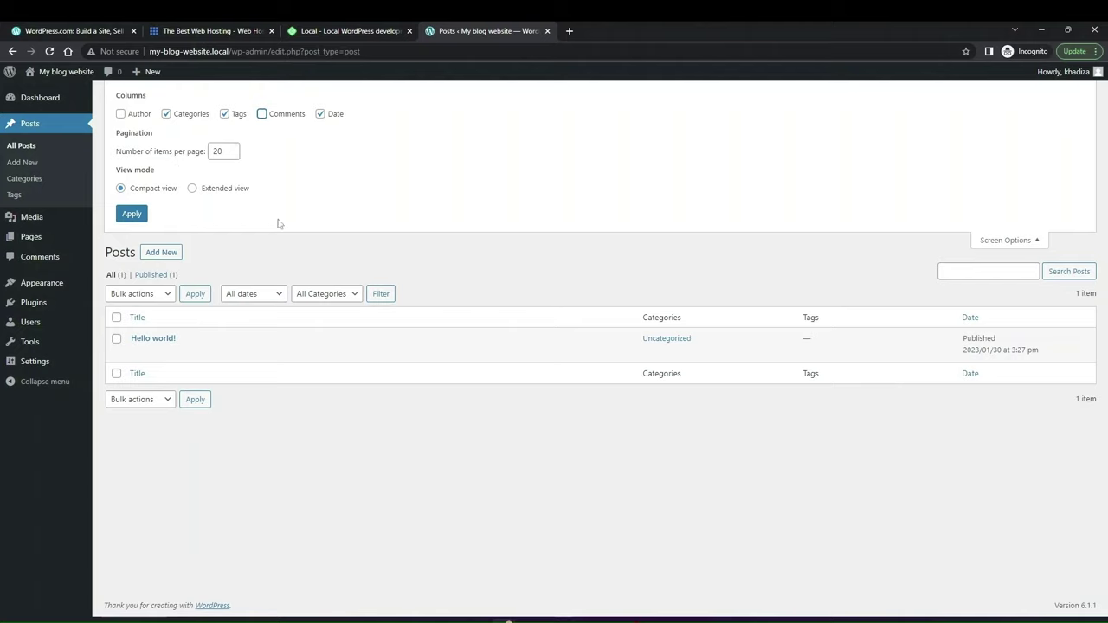
drag(232, 150, 197, 148)
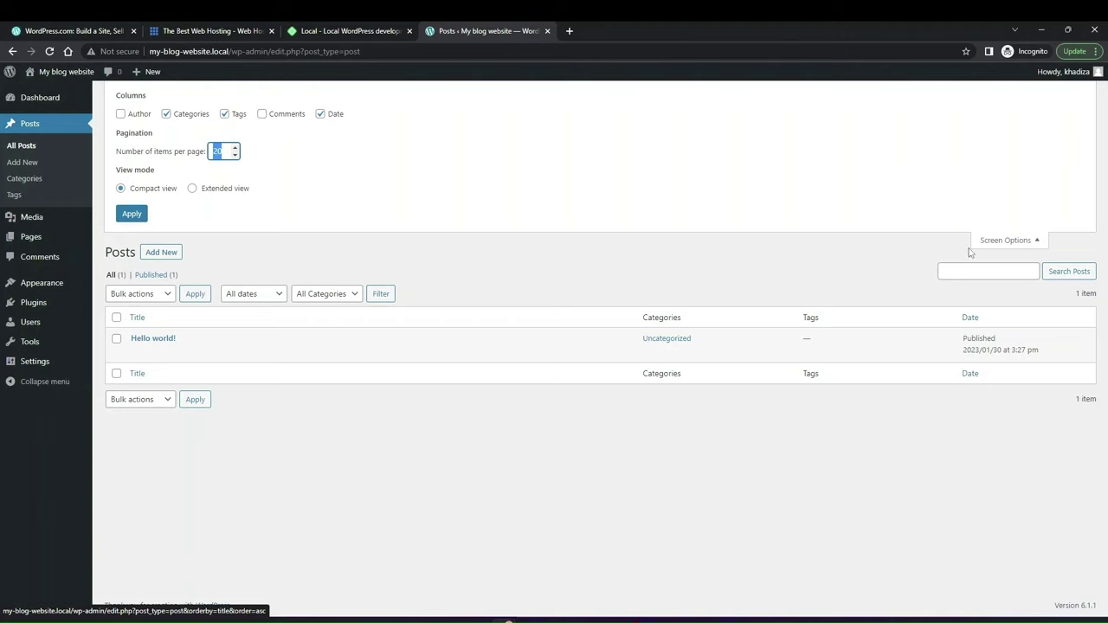
click(1008, 240)
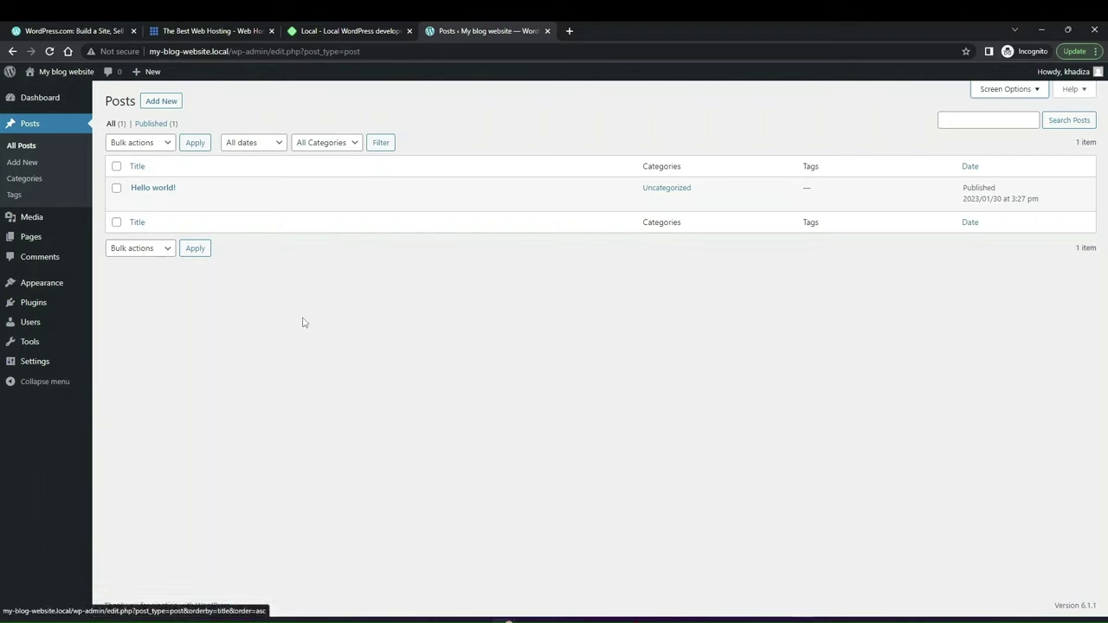
Step: Check the All dates, All Categories and Bulk actions dropdowns, then go to Posts > Categories
click(264, 146)
click(265, 143)
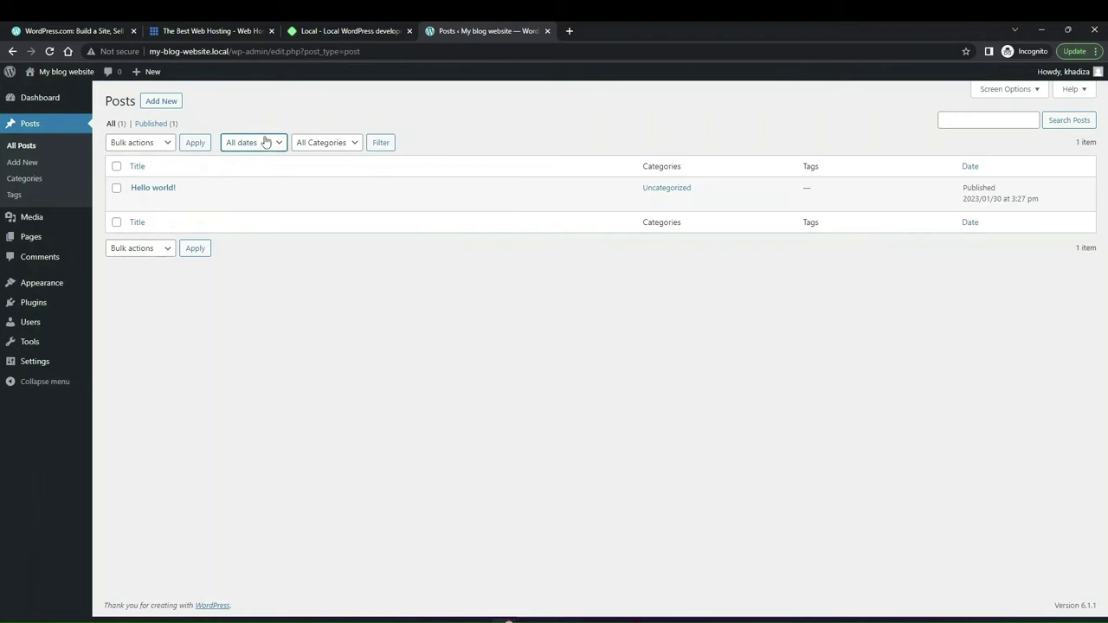
click(321, 142)
click(154, 143)
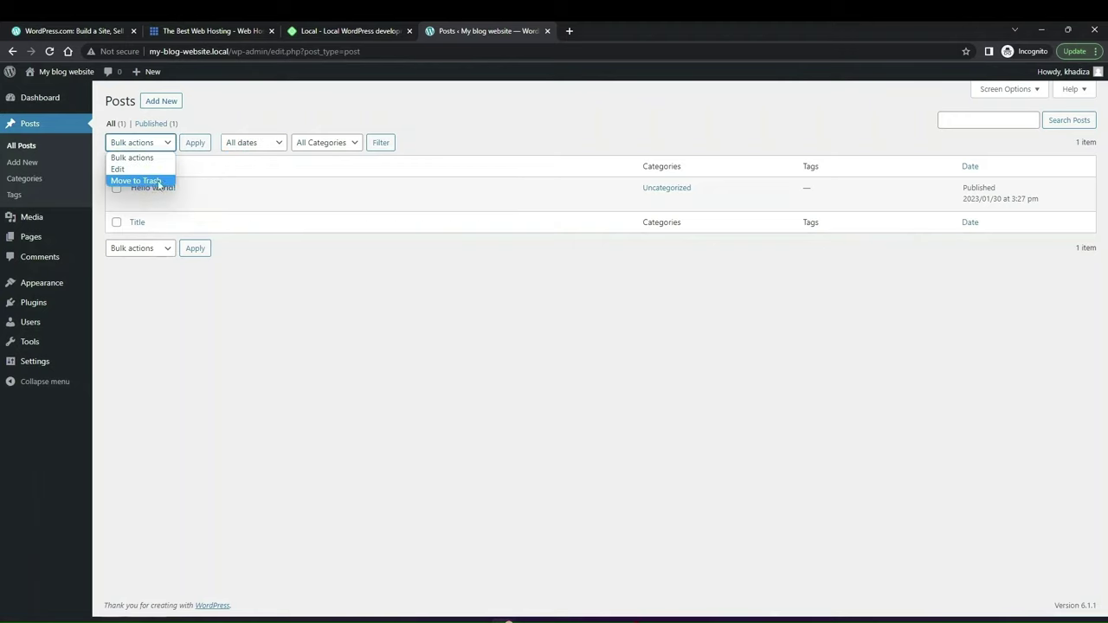
click(132, 158)
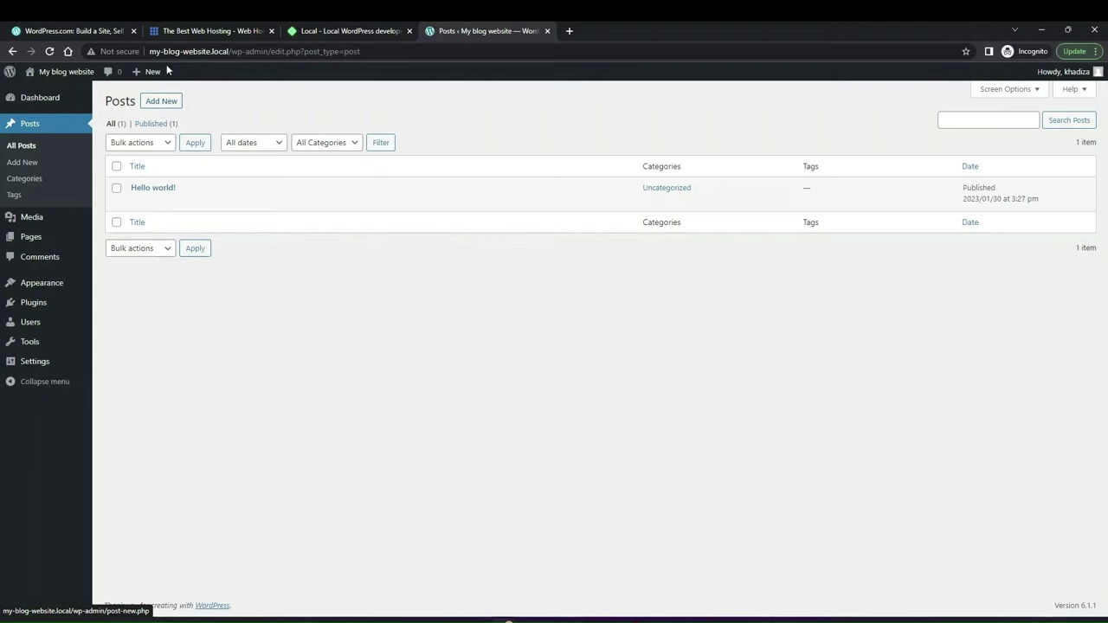
mouse_move(149, 74)
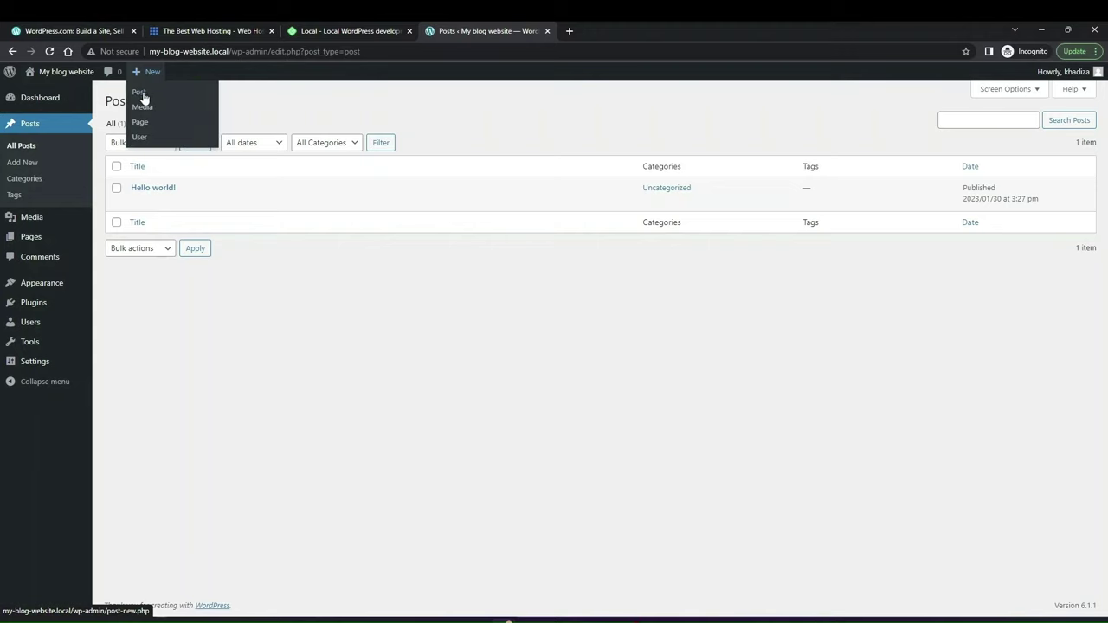
click(30, 179)
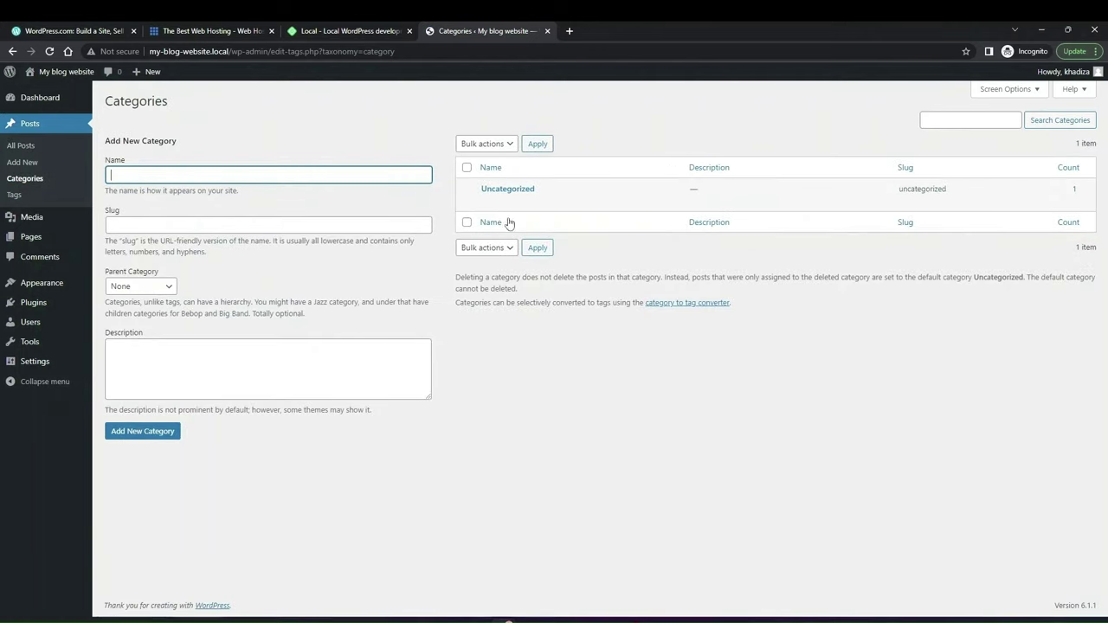
Step: Add the top-level category 'Content Marketing' with parent None, giving slug content-marketing
mouse_move(504, 195)
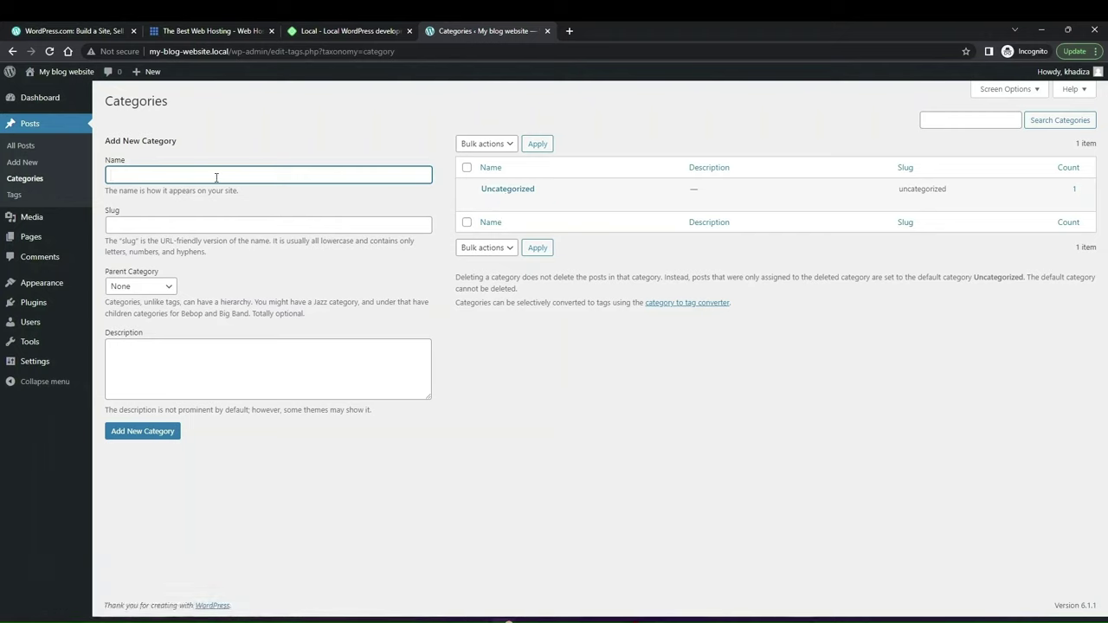
text(Content Marketing)
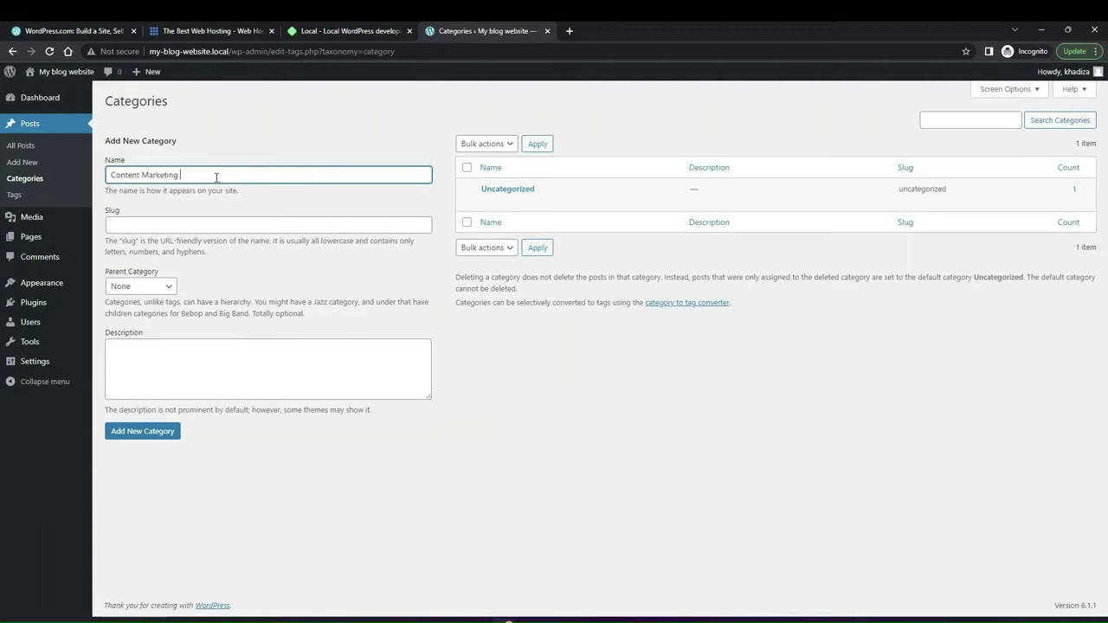
click(193, 221)
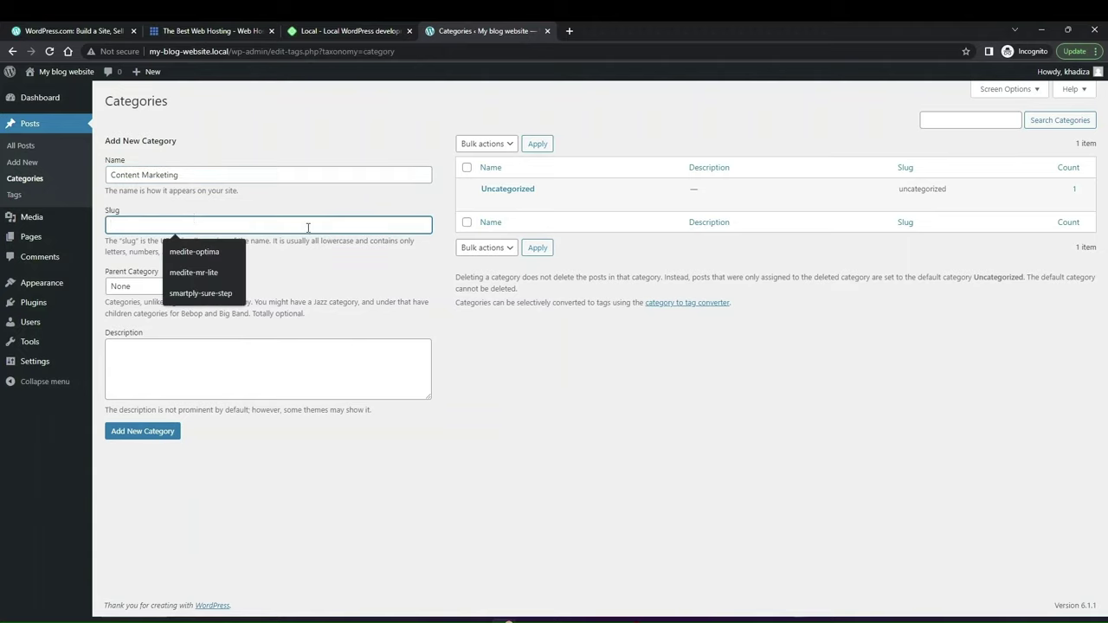
key(Tab)
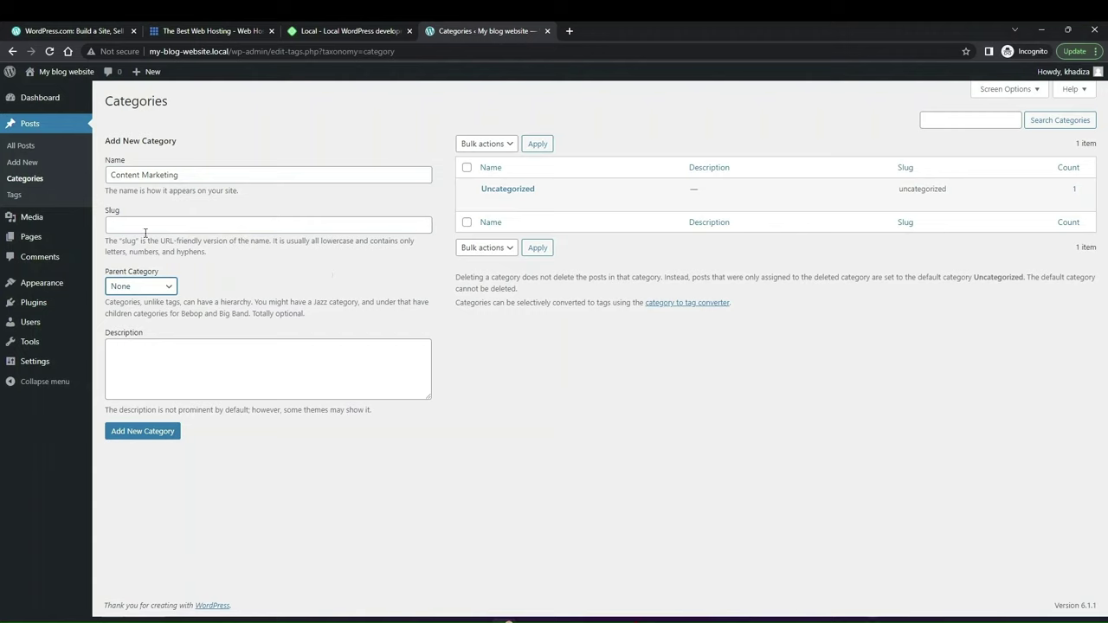
click(146, 370)
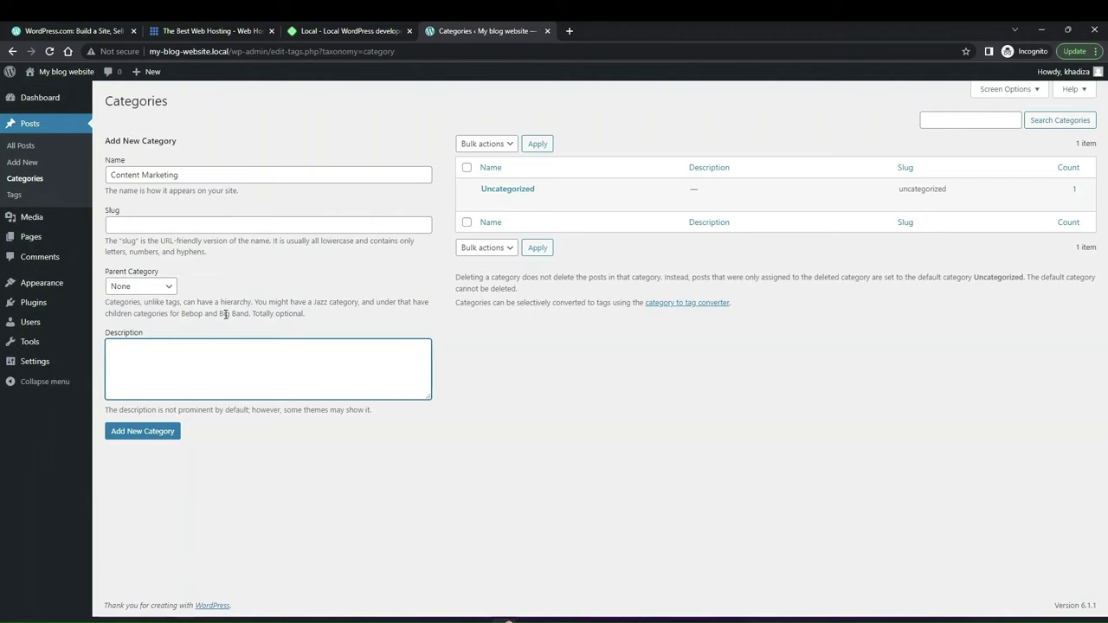
click(161, 431)
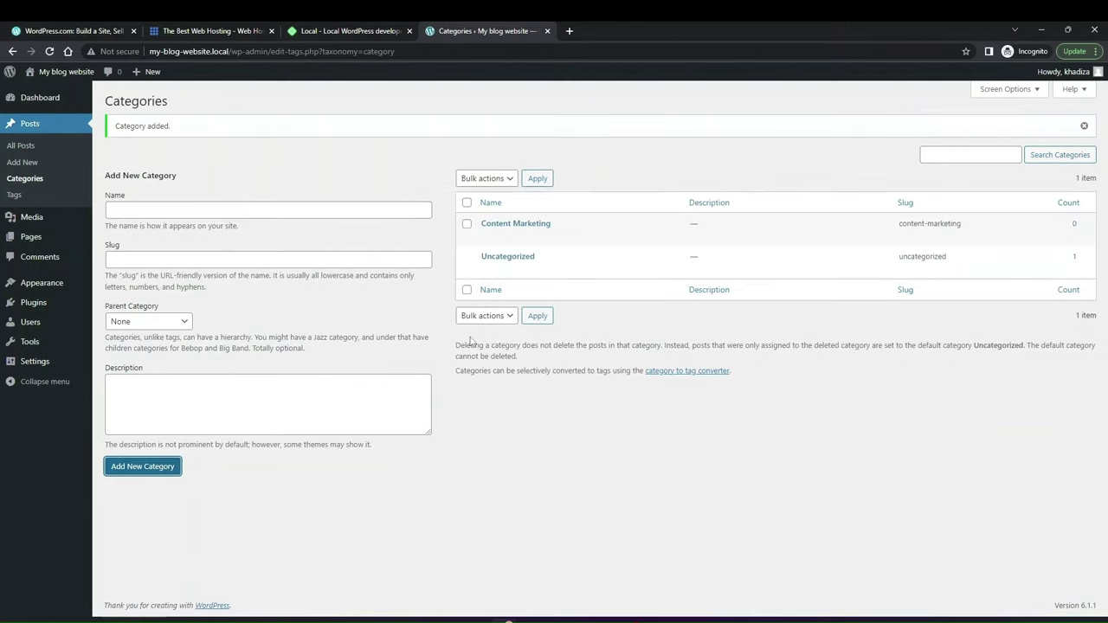
click(239, 211)
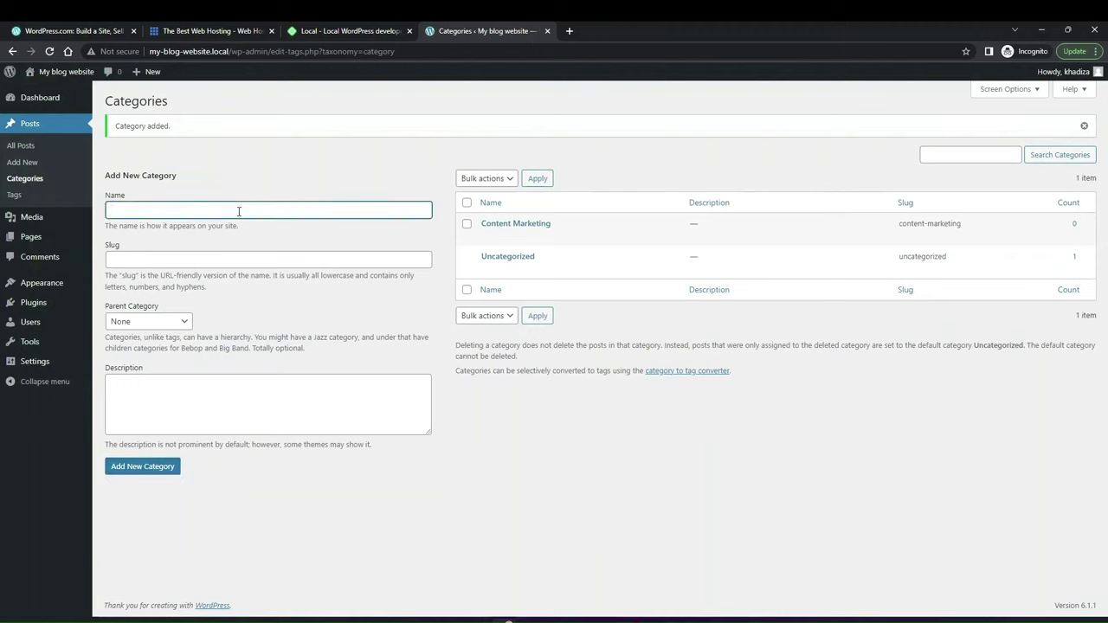
Step: Add a 'Blogs' category with Content Marketing as parent, then go to All Posts
click(142, 323)
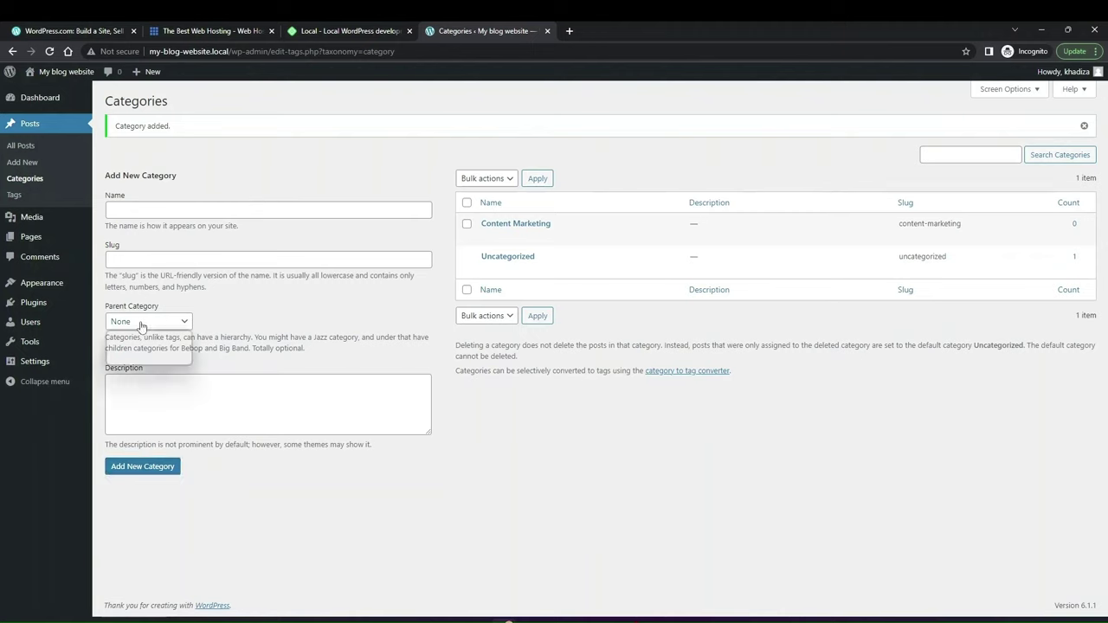
click(142, 324)
click(156, 208)
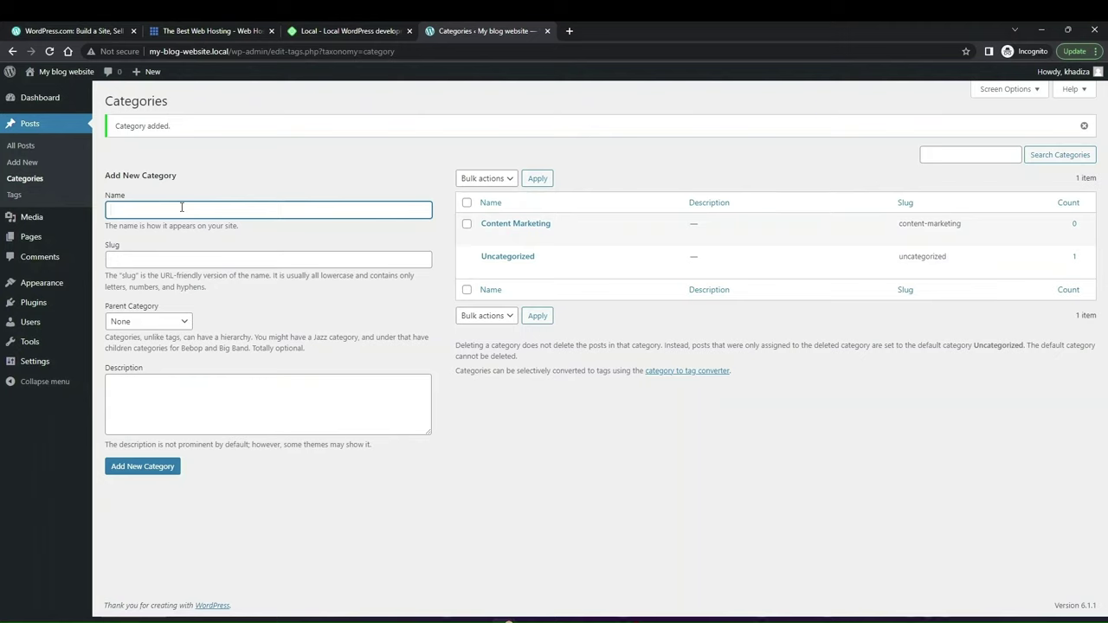
text(Blogs)
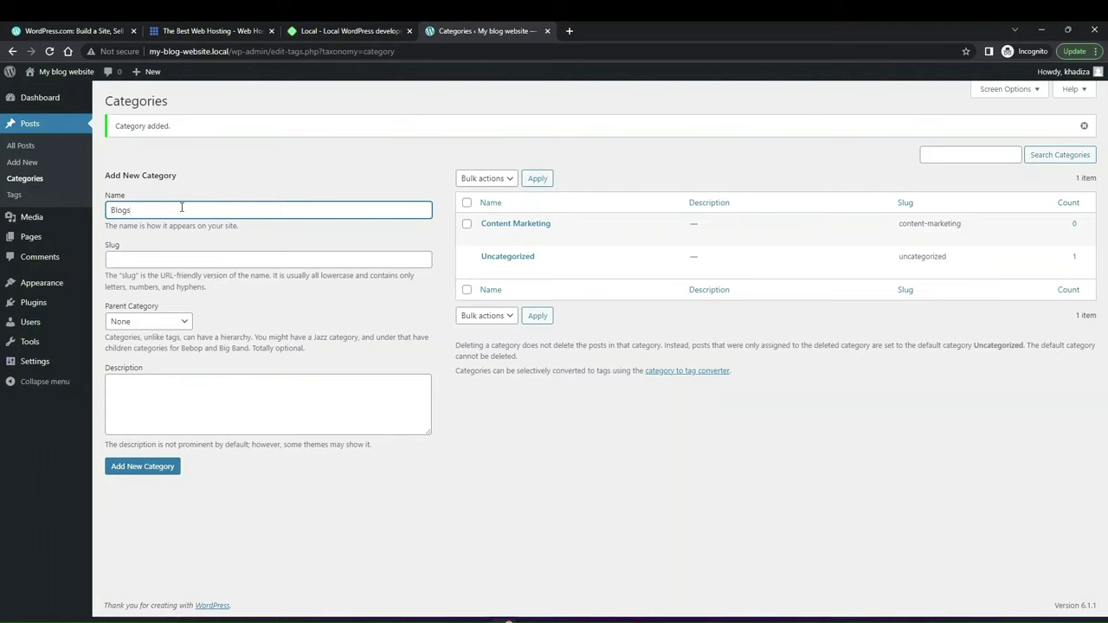
click(135, 326)
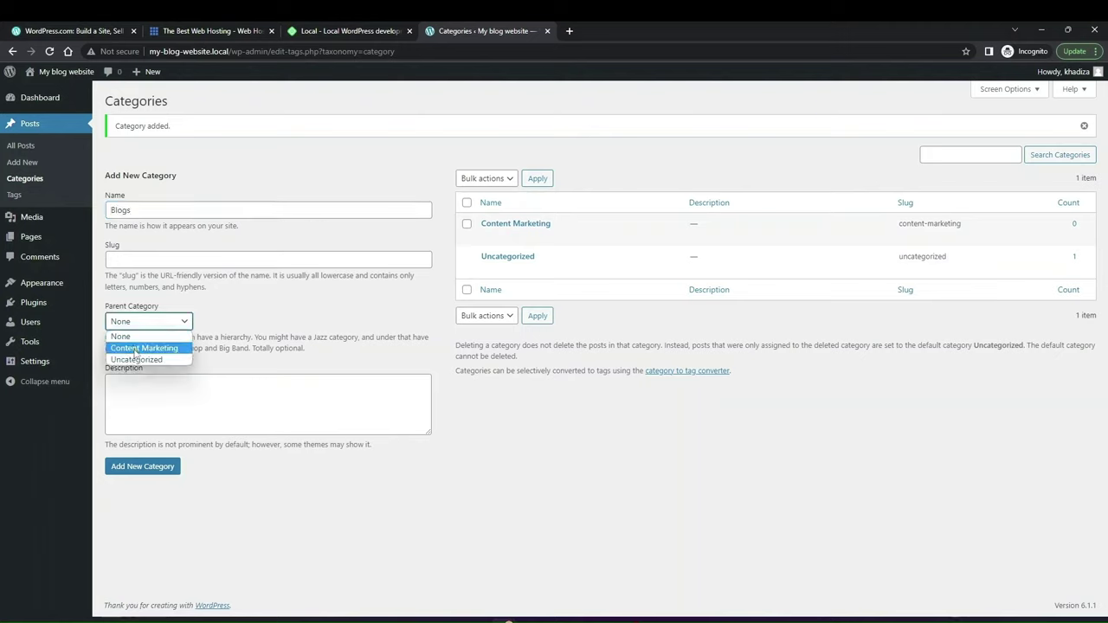
click(139, 349)
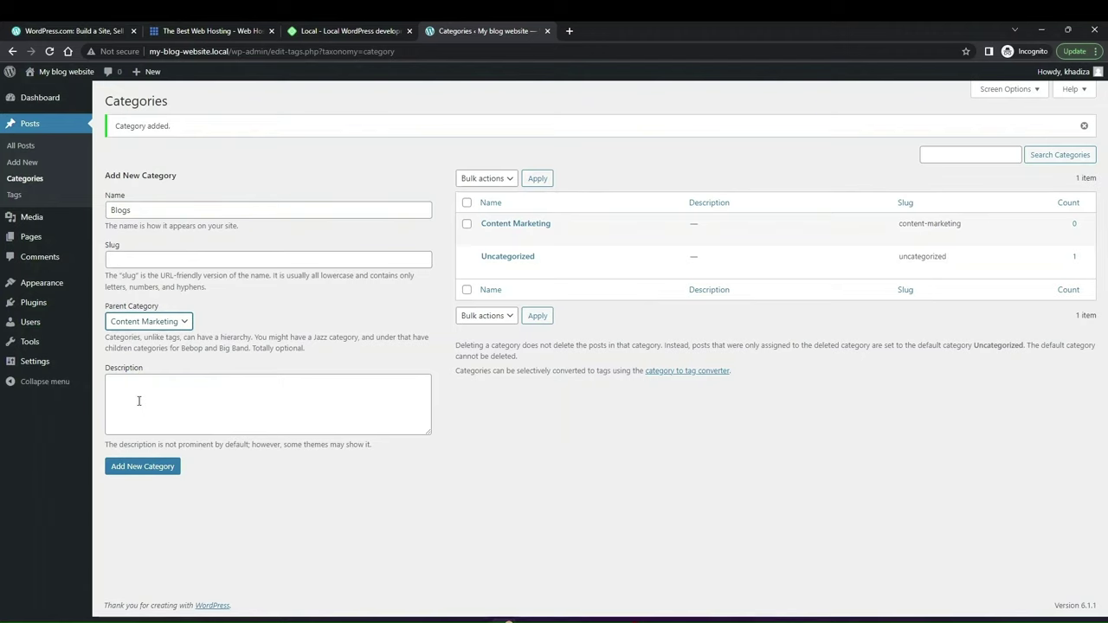
click(143, 469)
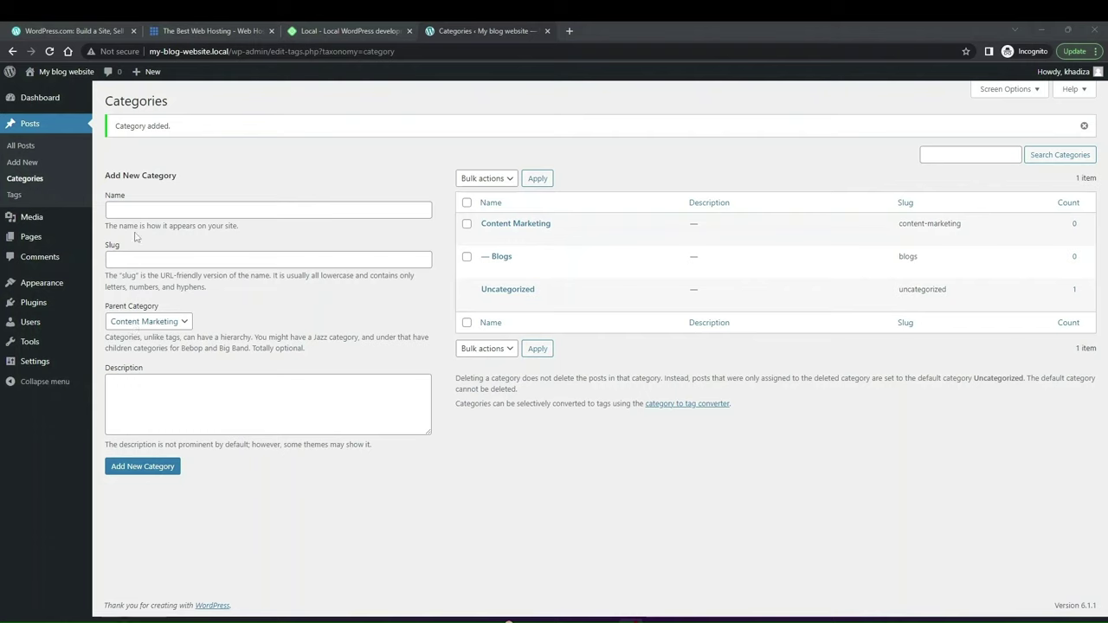
click(25, 149)
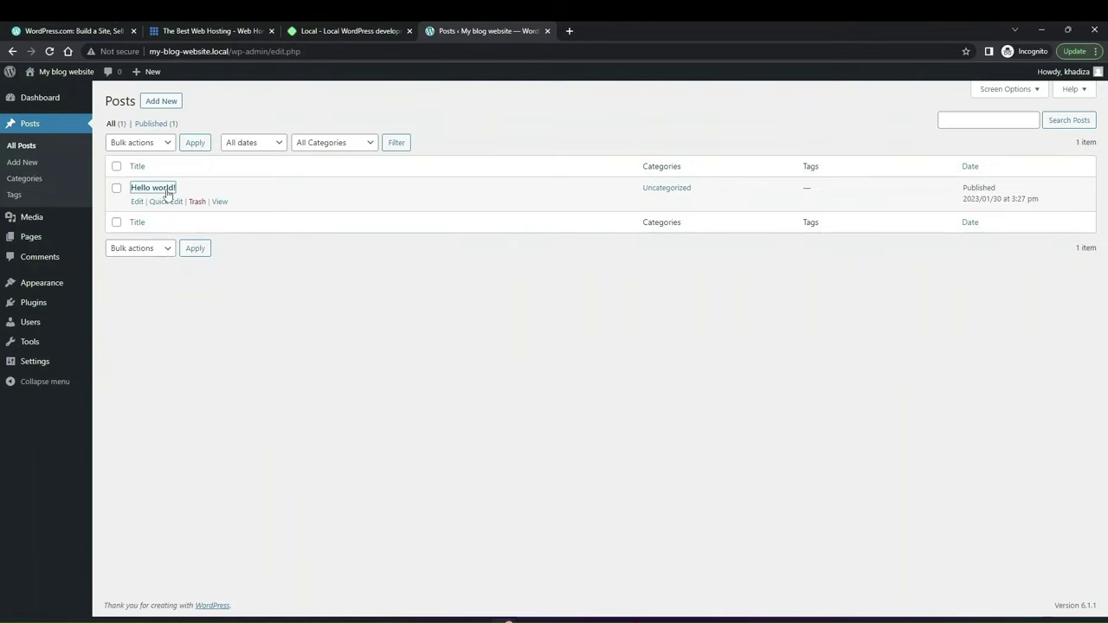
Step: In Hello world!, tick Content Marketing and untick Uncategorized
click(167, 190)
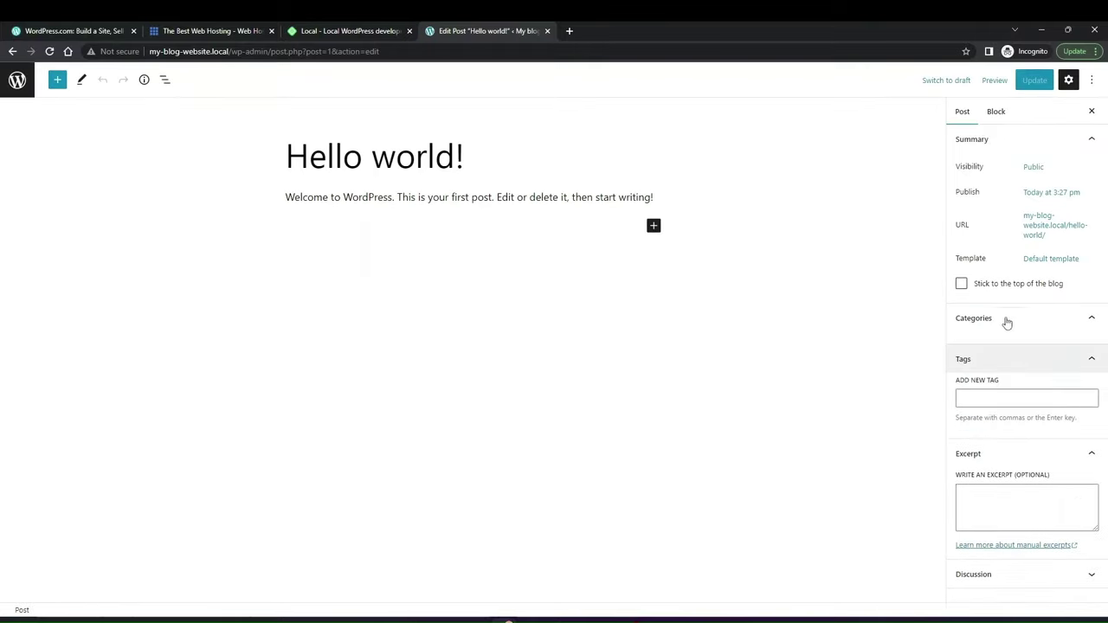
click(973, 362)
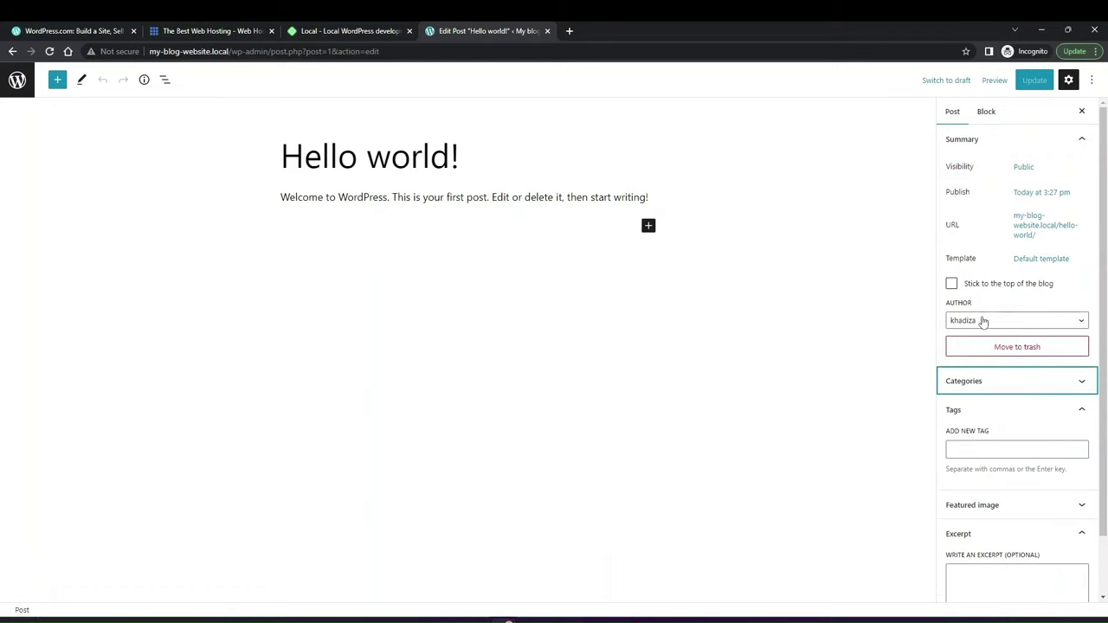
click(972, 384)
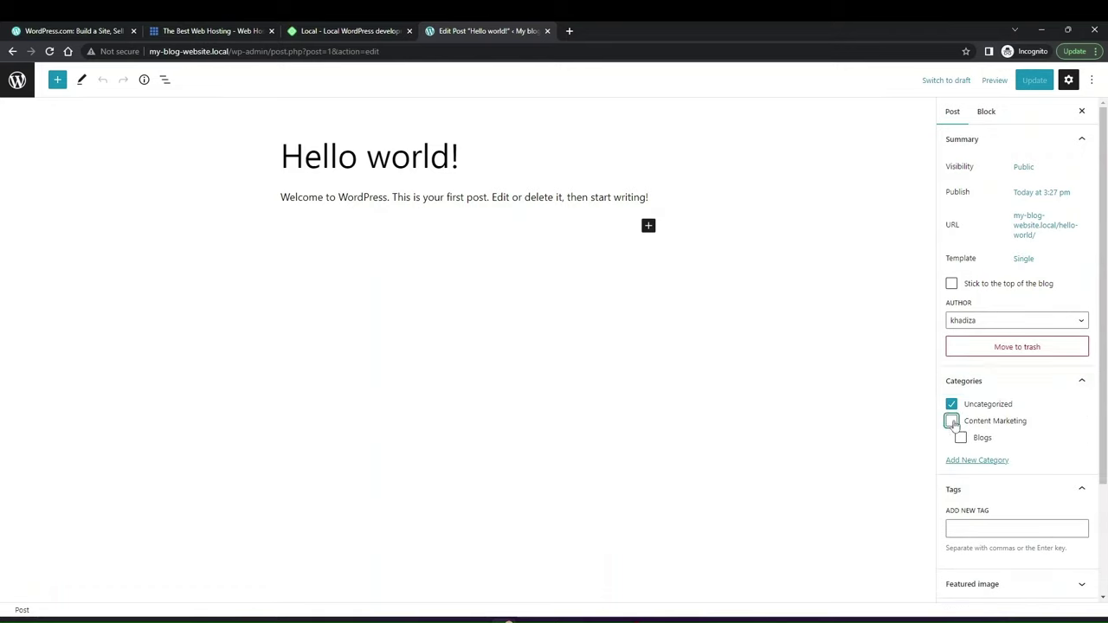
click(952, 421)
click(950, 404)
Step: Create and assign a new 'Video Marketing' category, update the post, and return to Posts
click(977, 460)
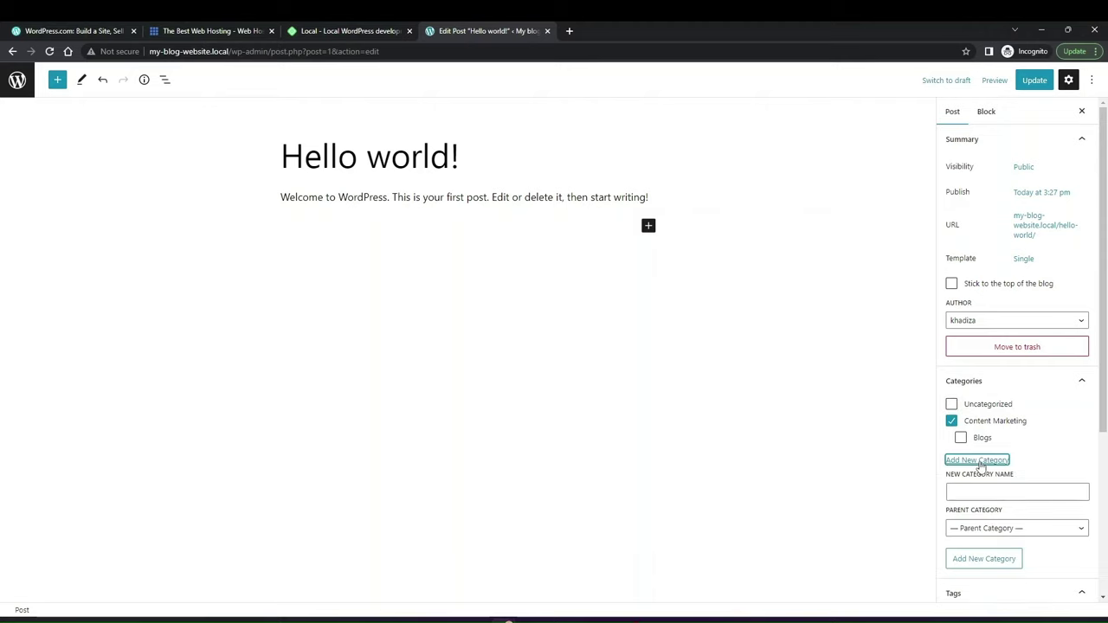
click(966, 487)
text(Video)
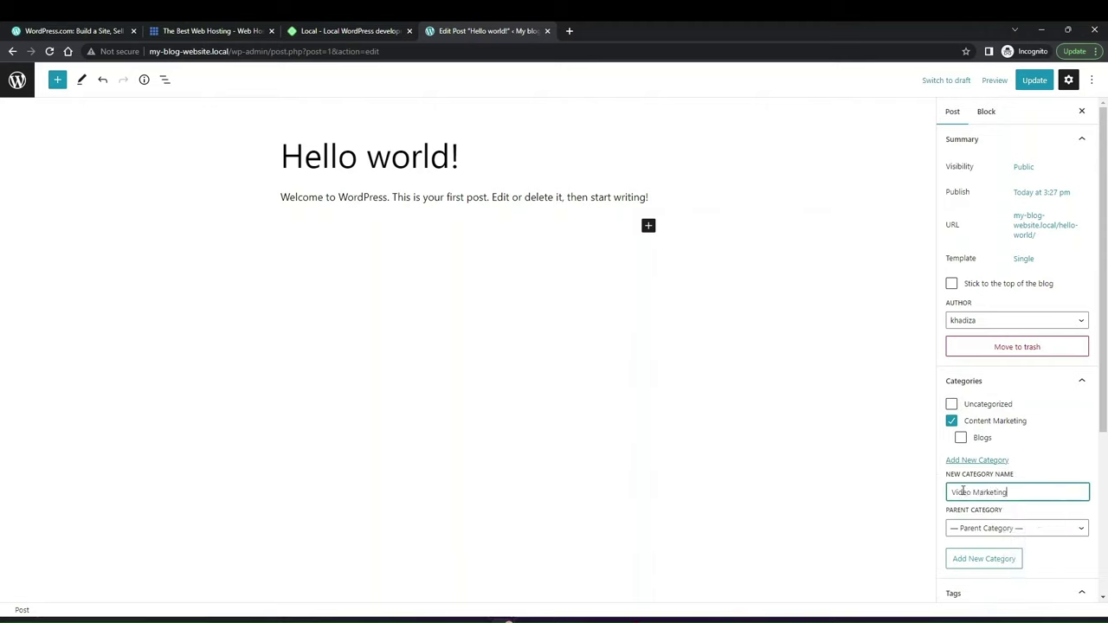
text( Marketing)
click(983, 558)
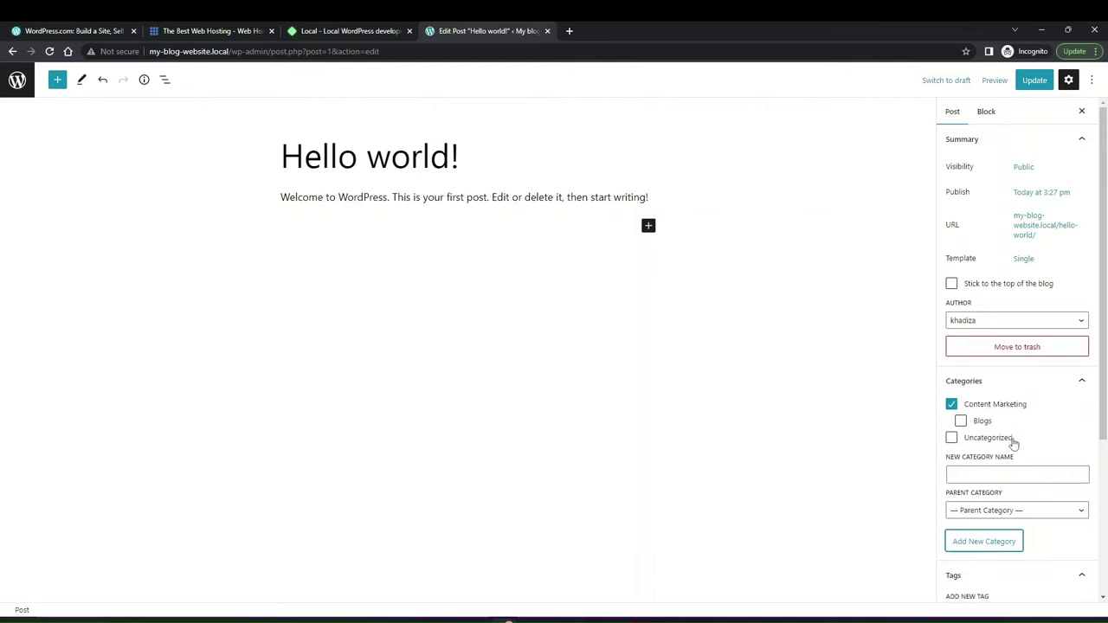
click(1034, 80)
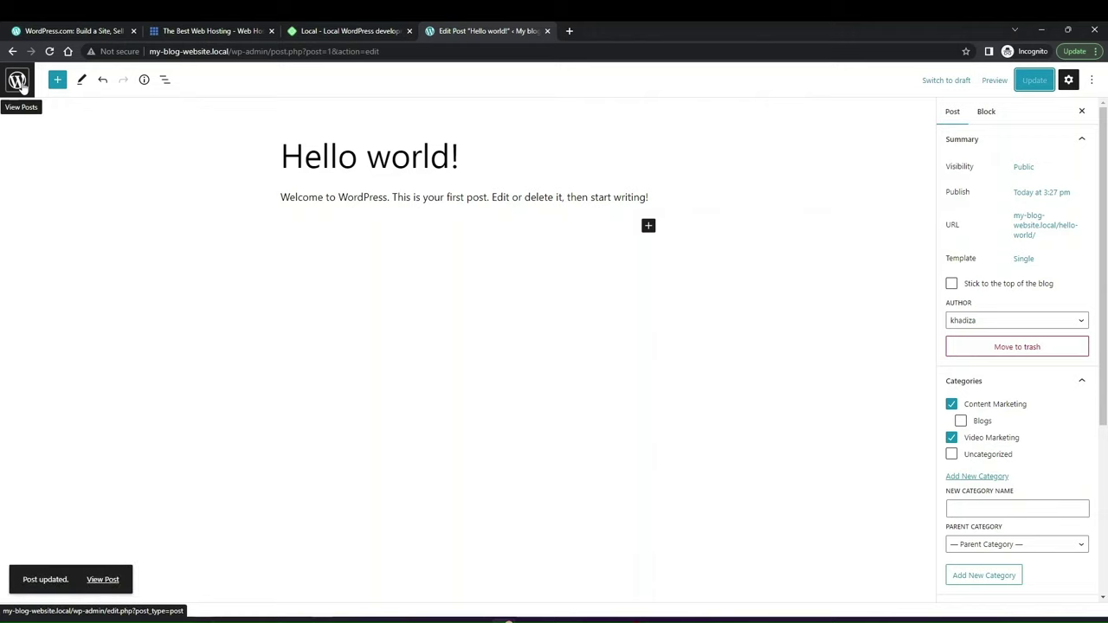
click(22, 84)
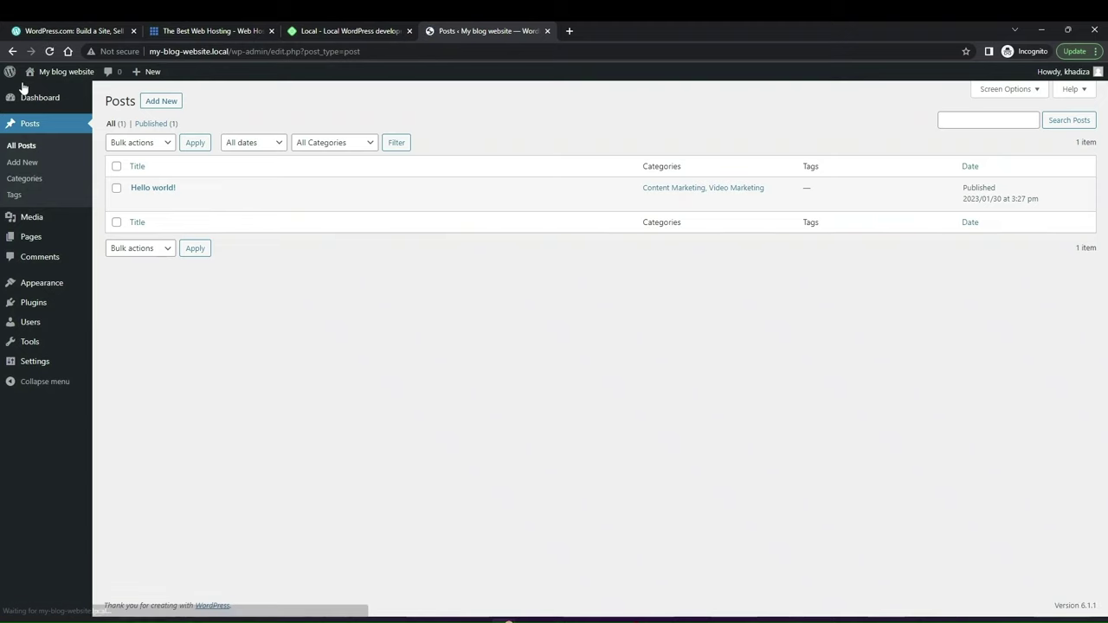
Step: Go to the Posts > Tags page, which has no tags yet
click(10, 198)
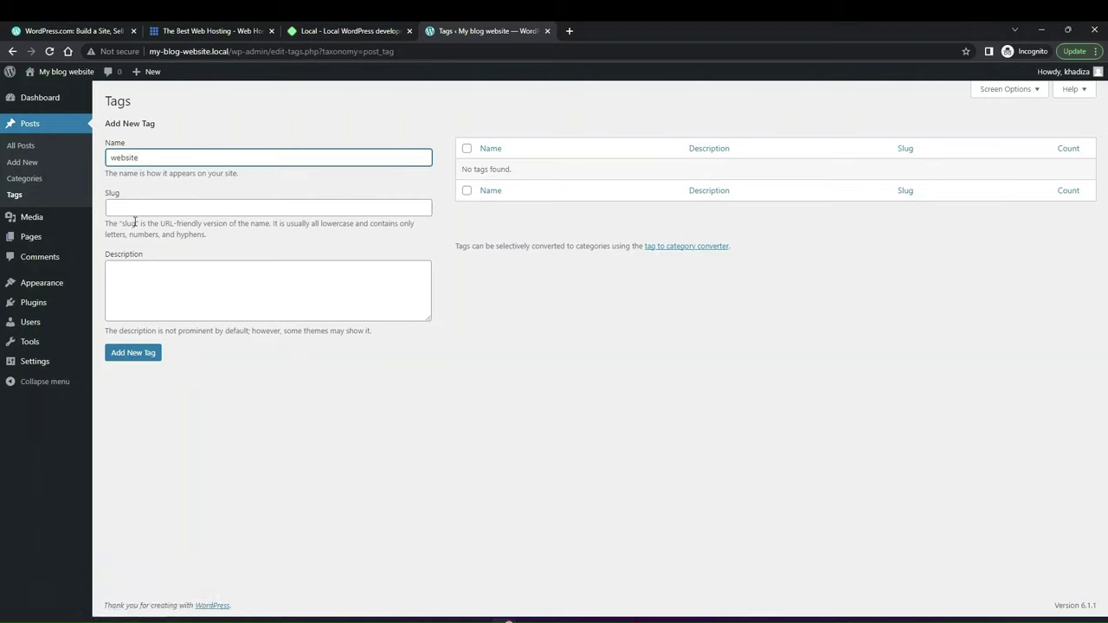
Step: Create the tag 'website' (slug website) with Add New Tag
click(125, 287)
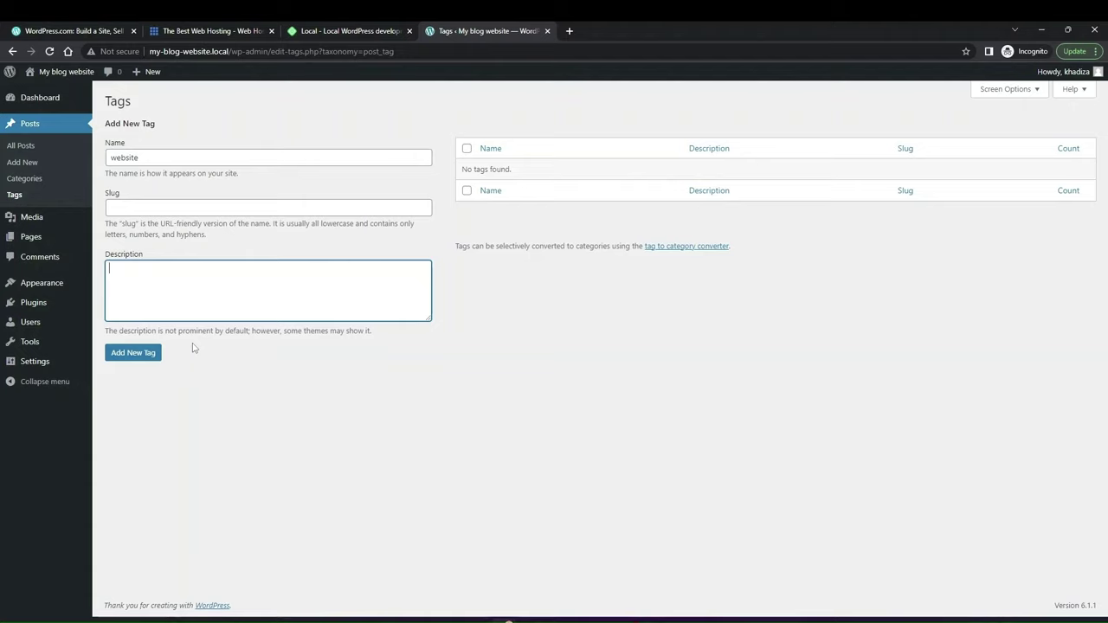
click(134, 352)
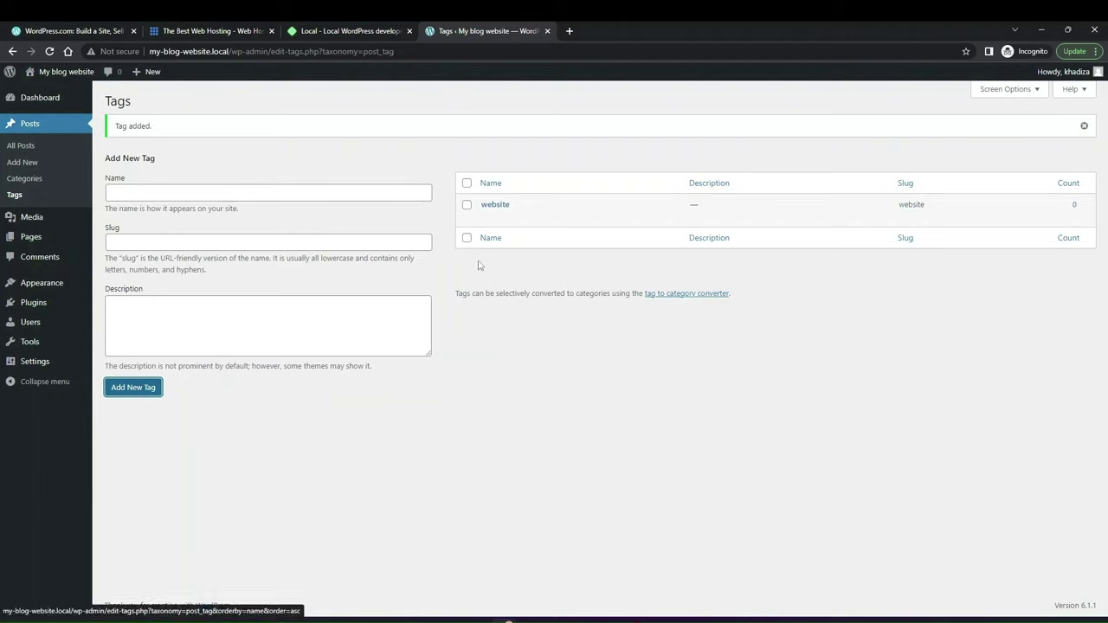
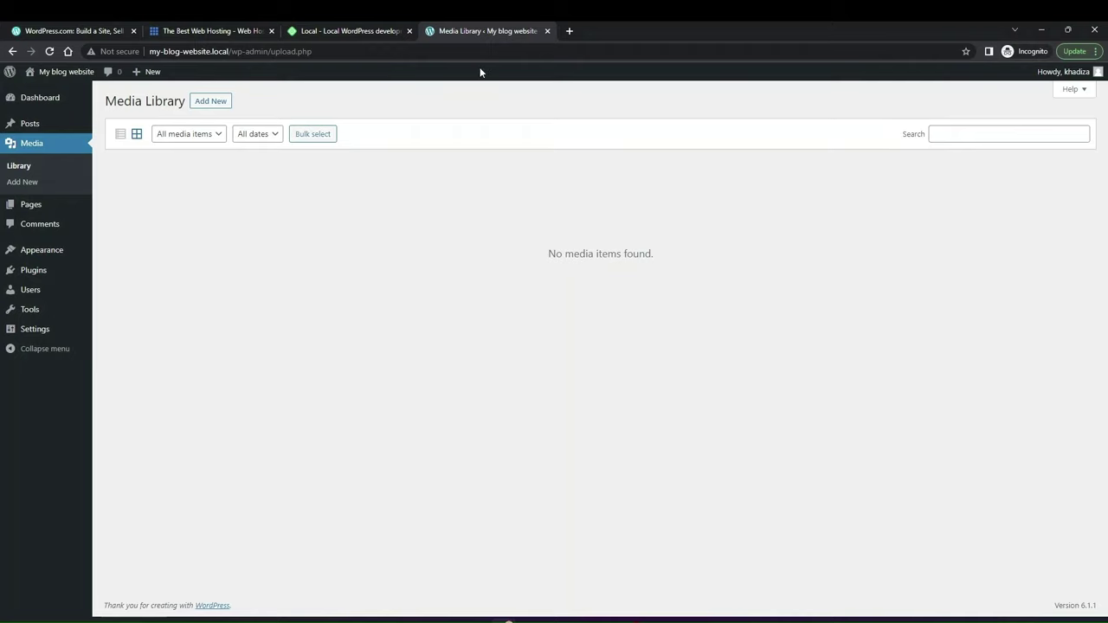
Step: Upload the green tree image from Downloads to the Media Library
click(212, 103)
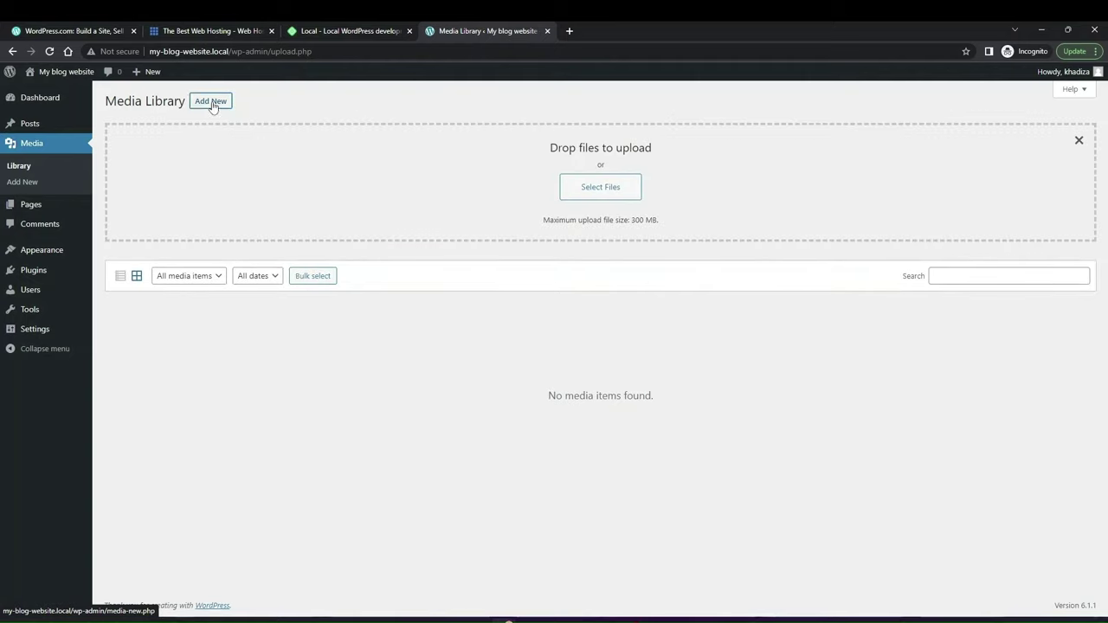
click(597, 190)
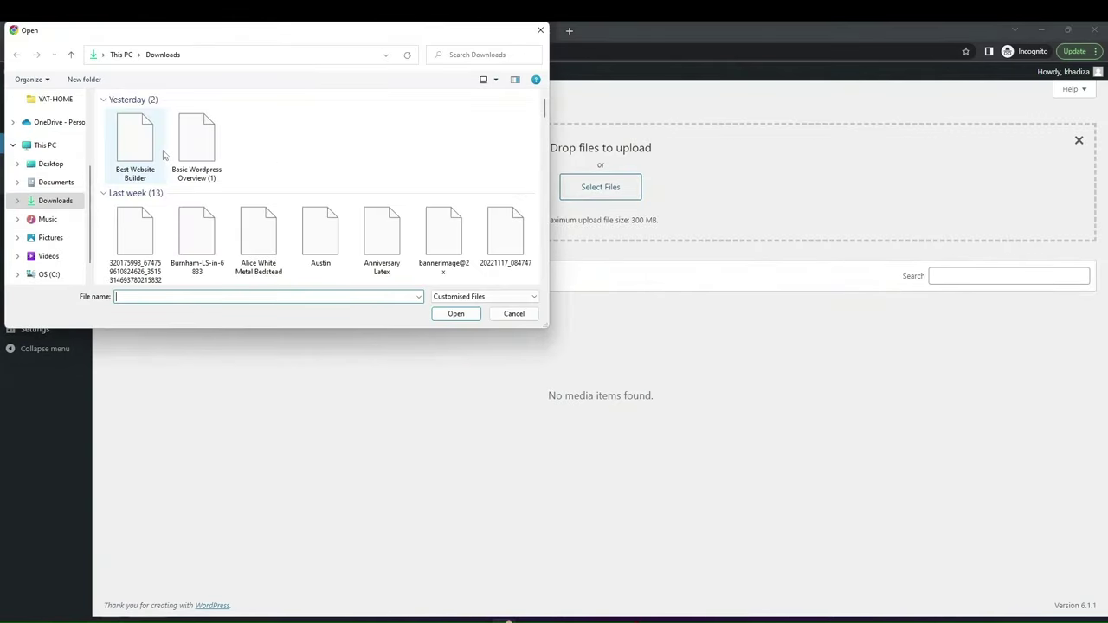
click(139, 238)
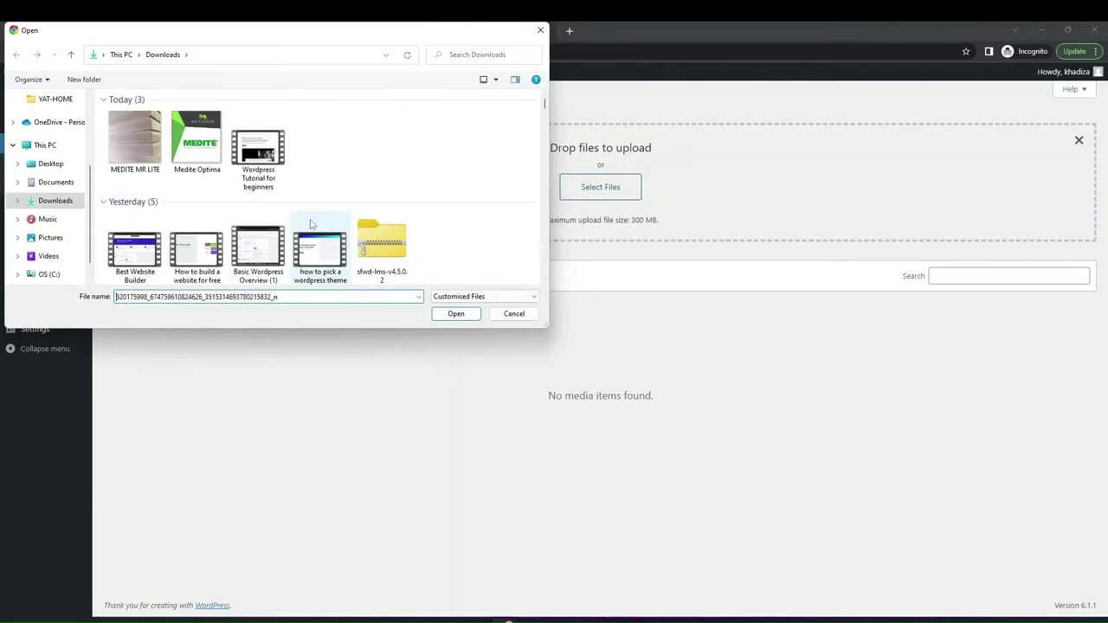
scroll(315, 232, down, 3)
scroll(312, 223, down, 2)
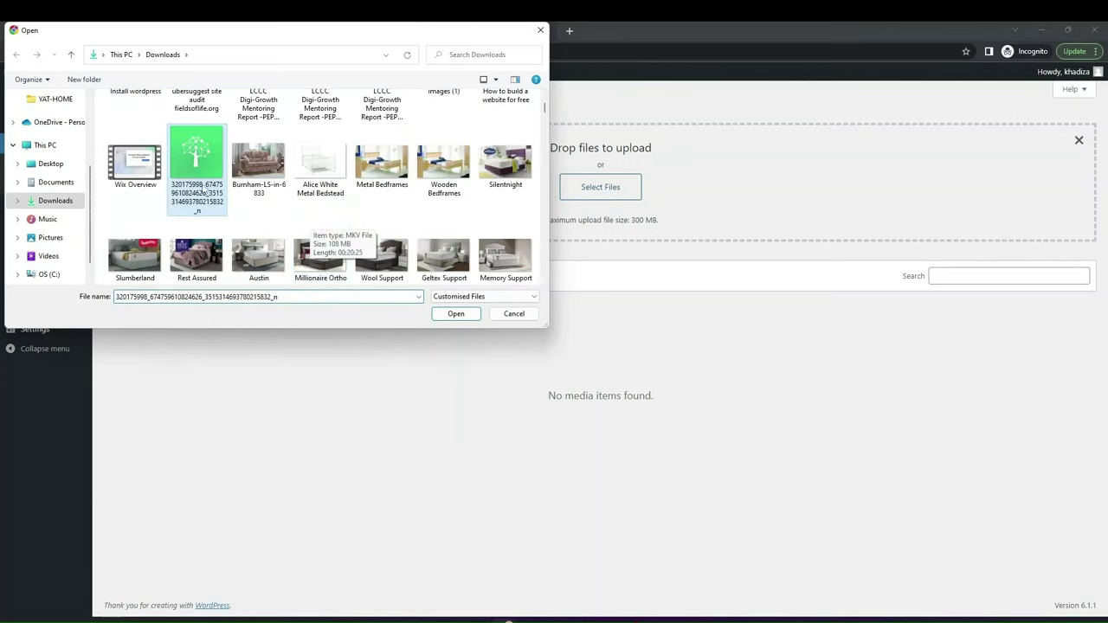
click(455, 313)
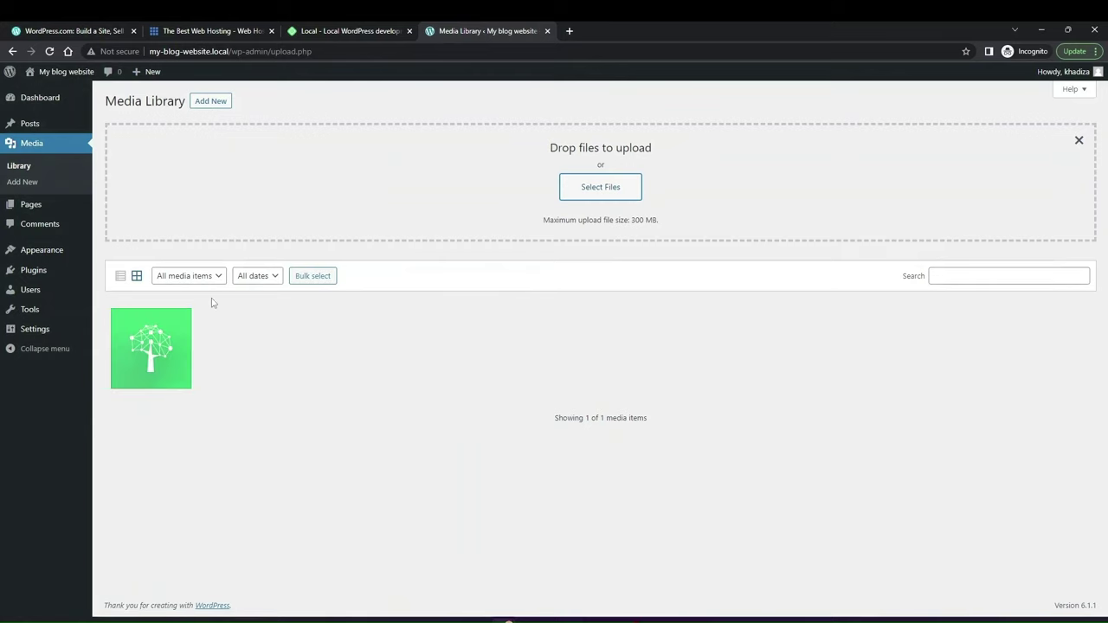
Step: Copy the tree image's file URL from its attachment details, then go to the Pages list
click(186, 345)
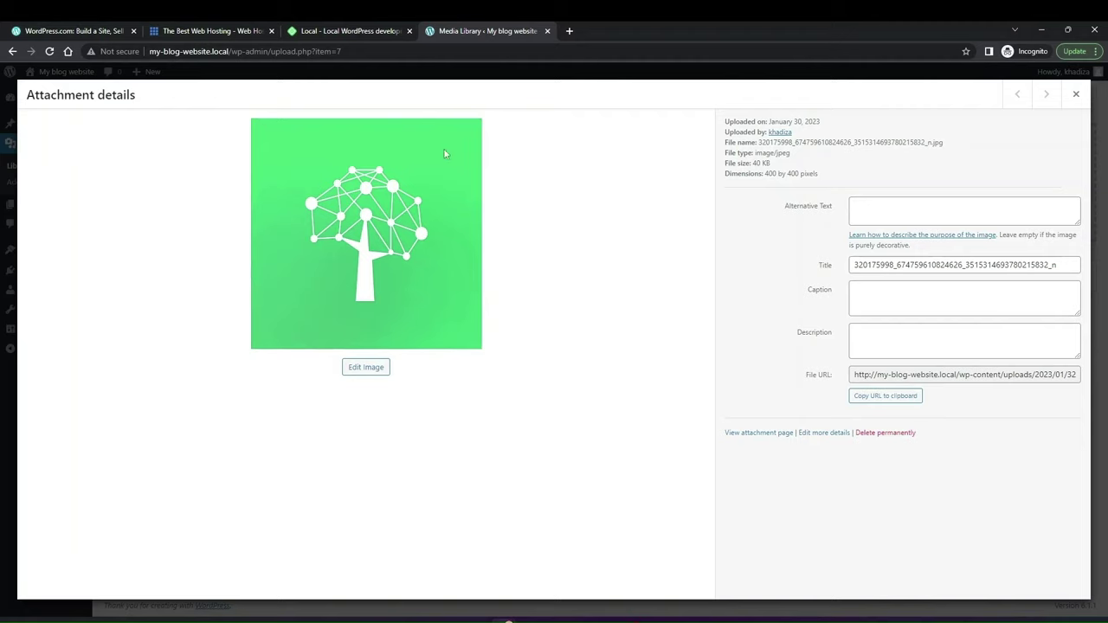
click(865, 216)
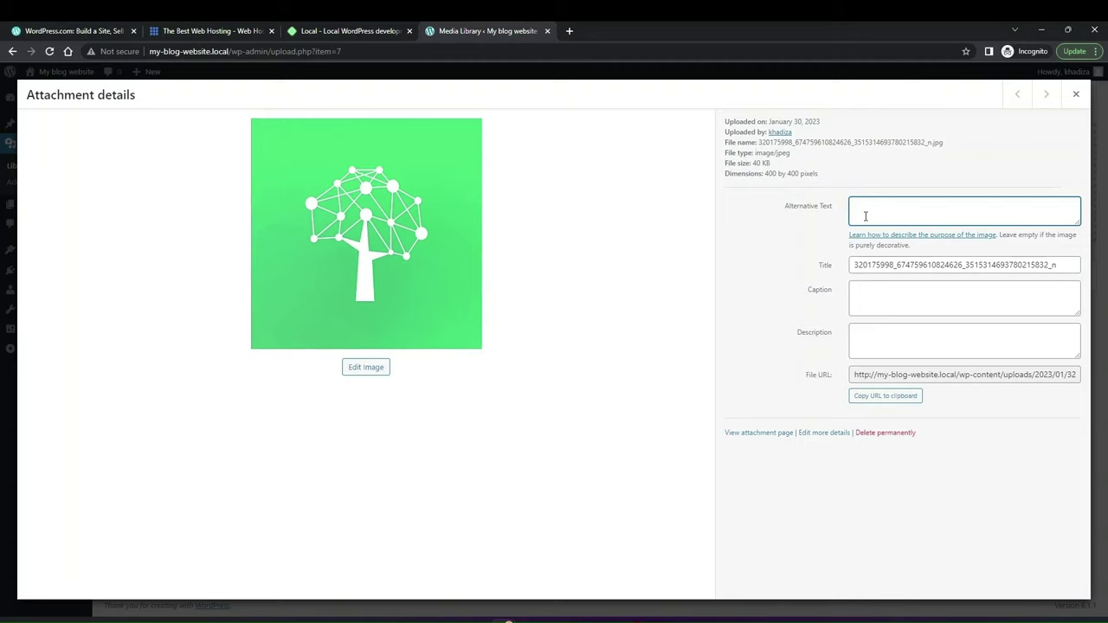
click(889, 399)
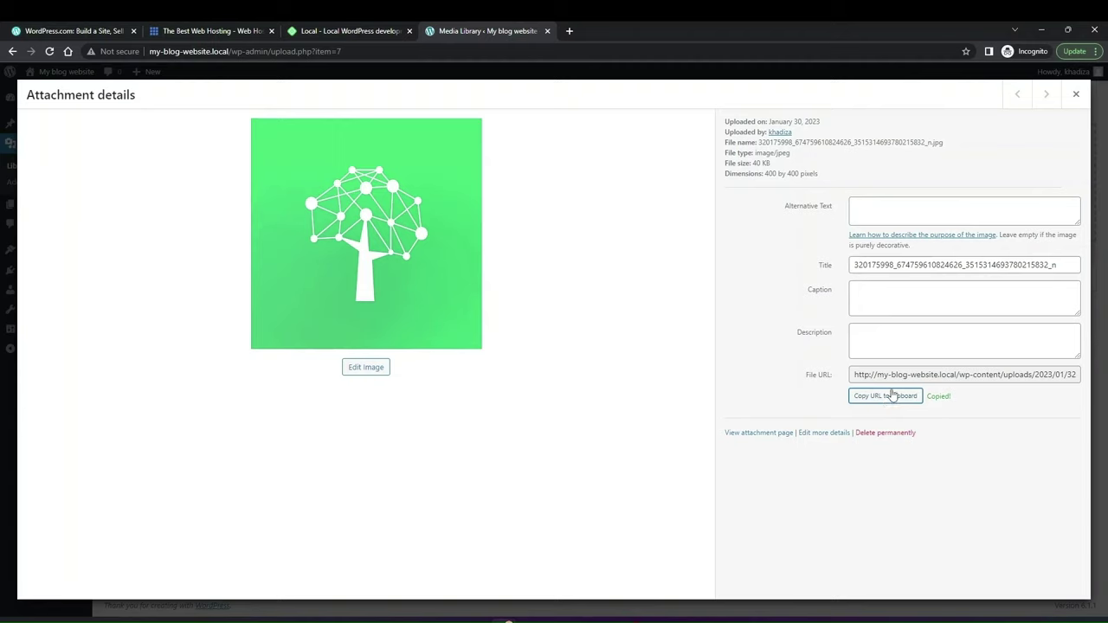
triple_click(890, 375)
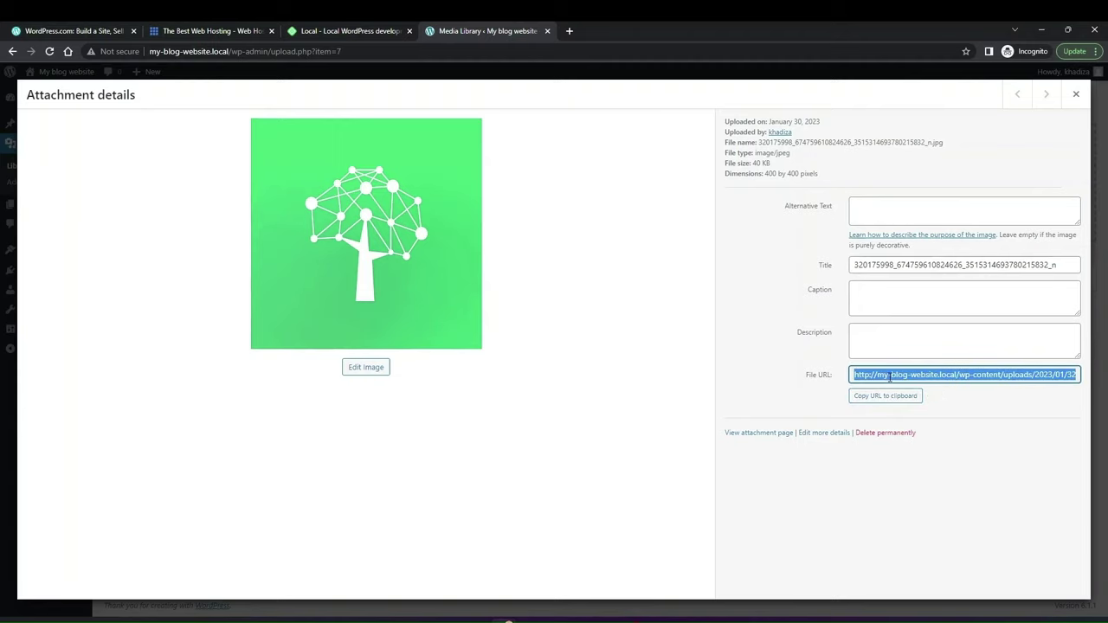
click(1076, 95)
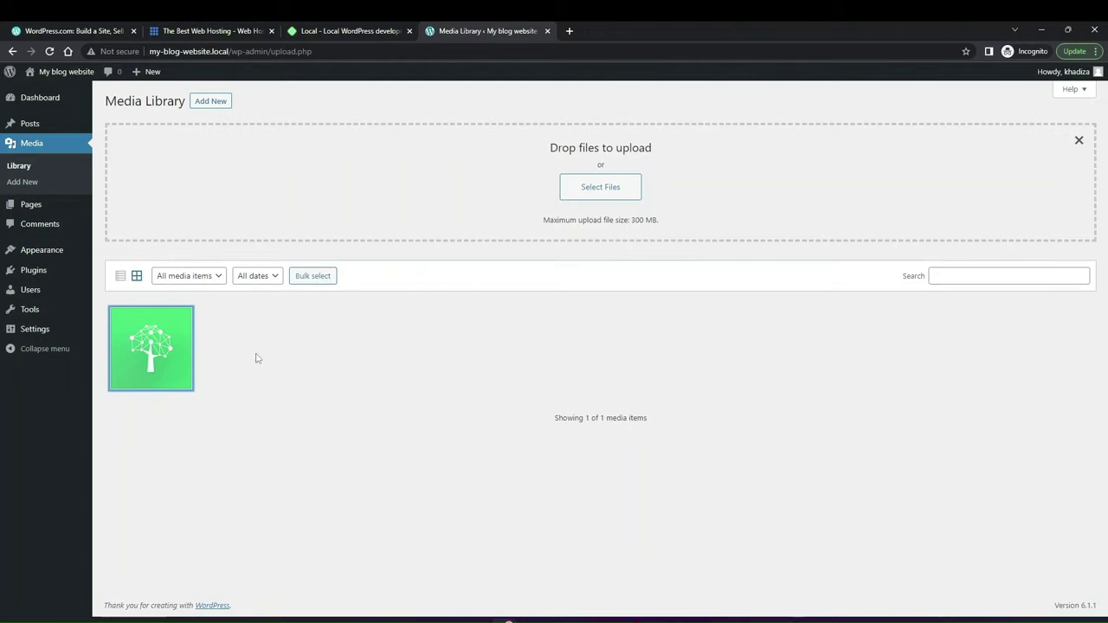
click(27, 210)
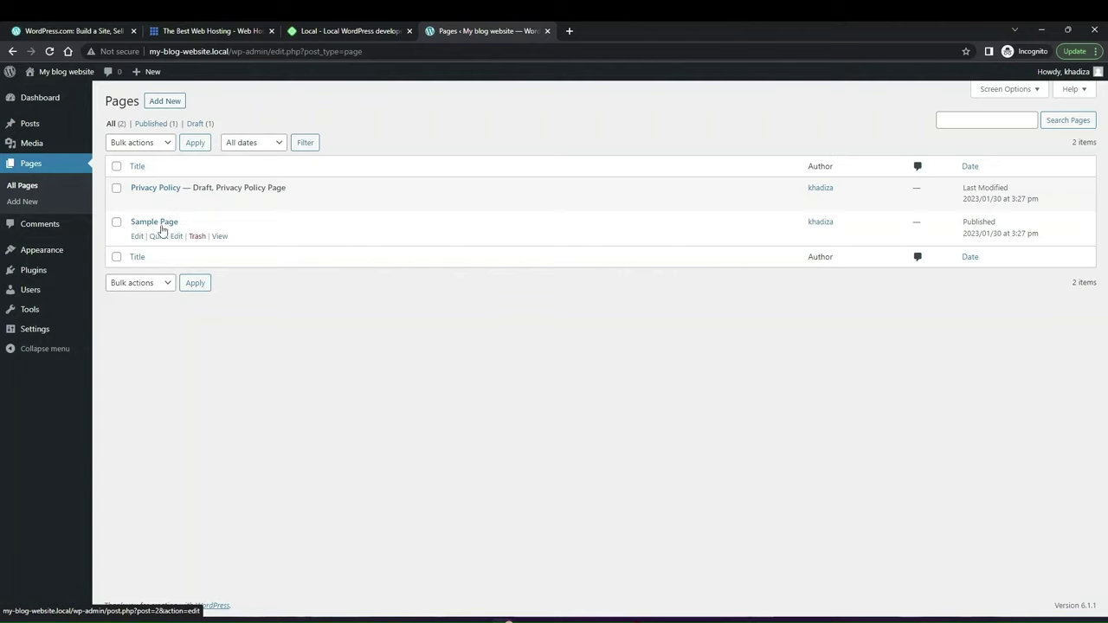
Step: Create and publish a new page titled 'Home'
click(165, 102)
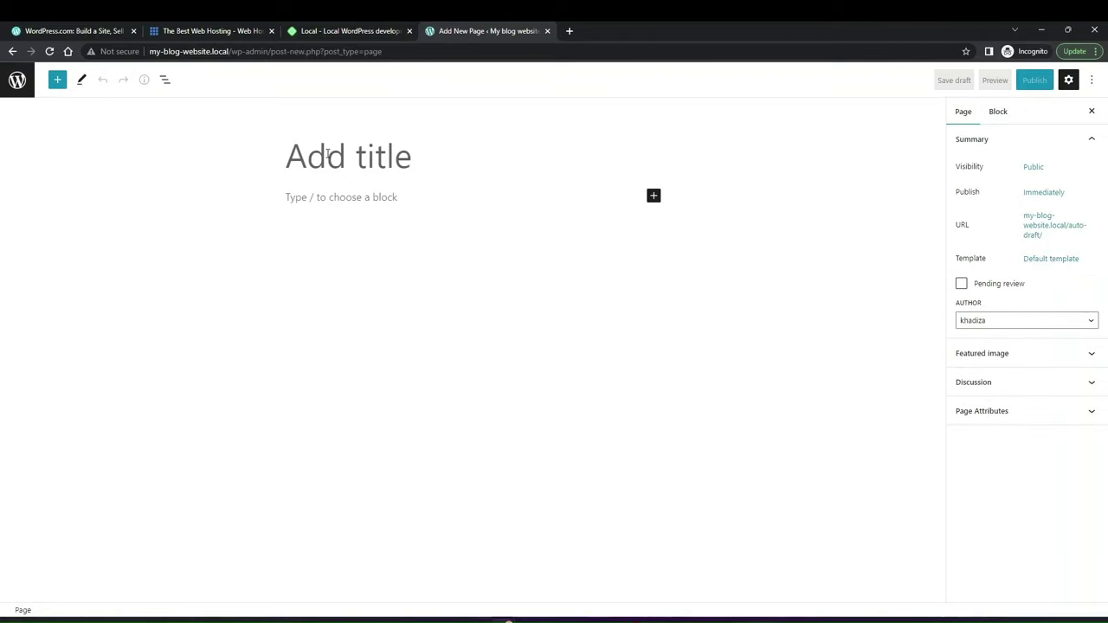
text(Home)
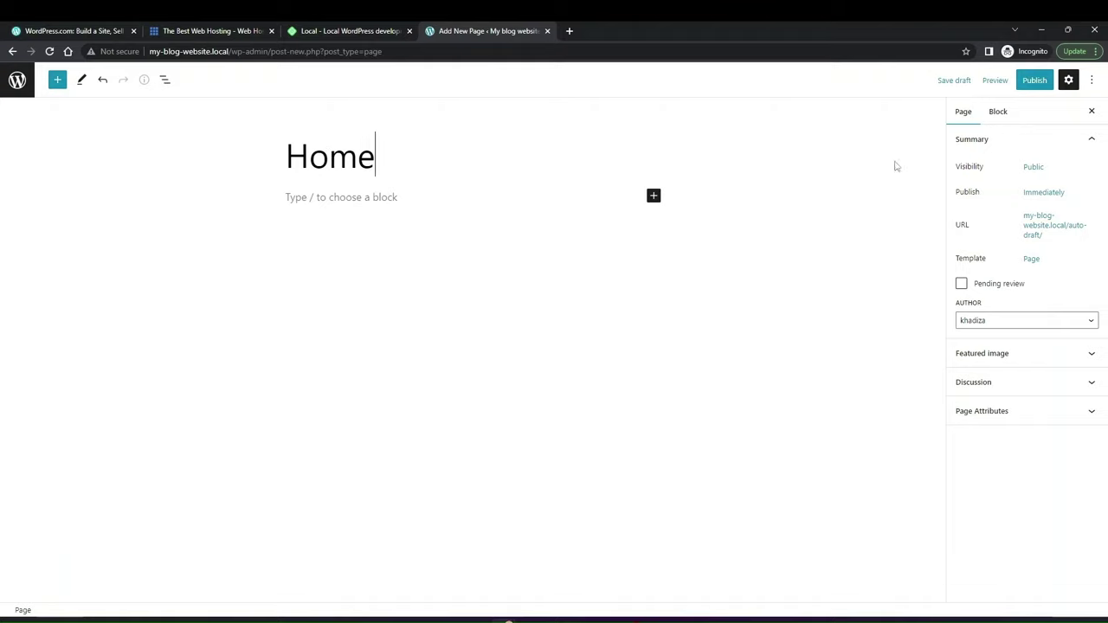
click(1034, 81)
click(989, 79)
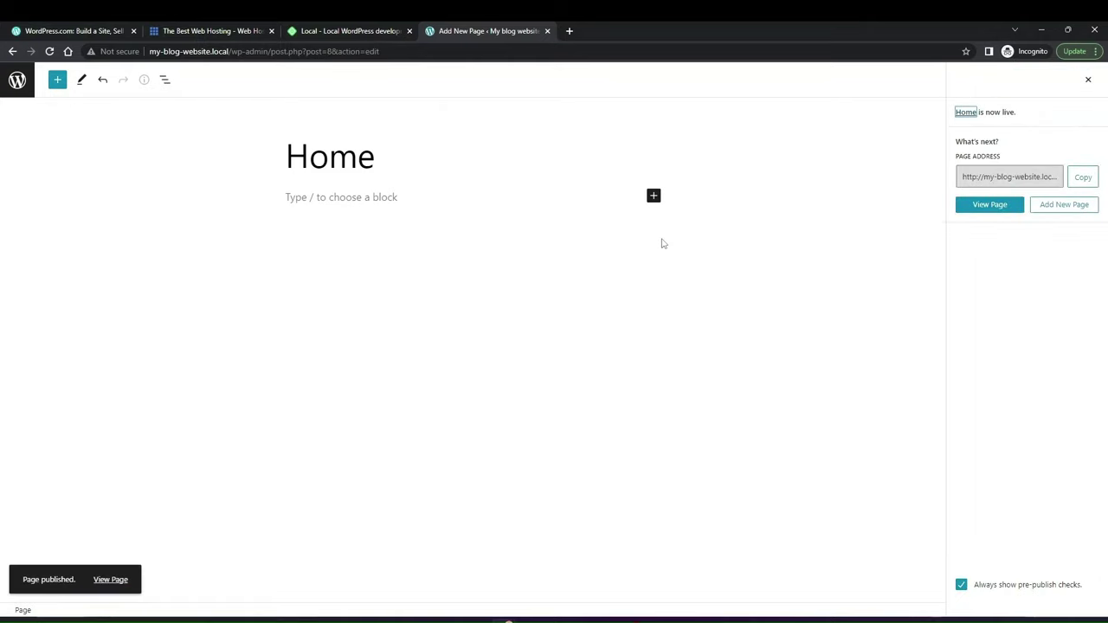
click(1088, 79)
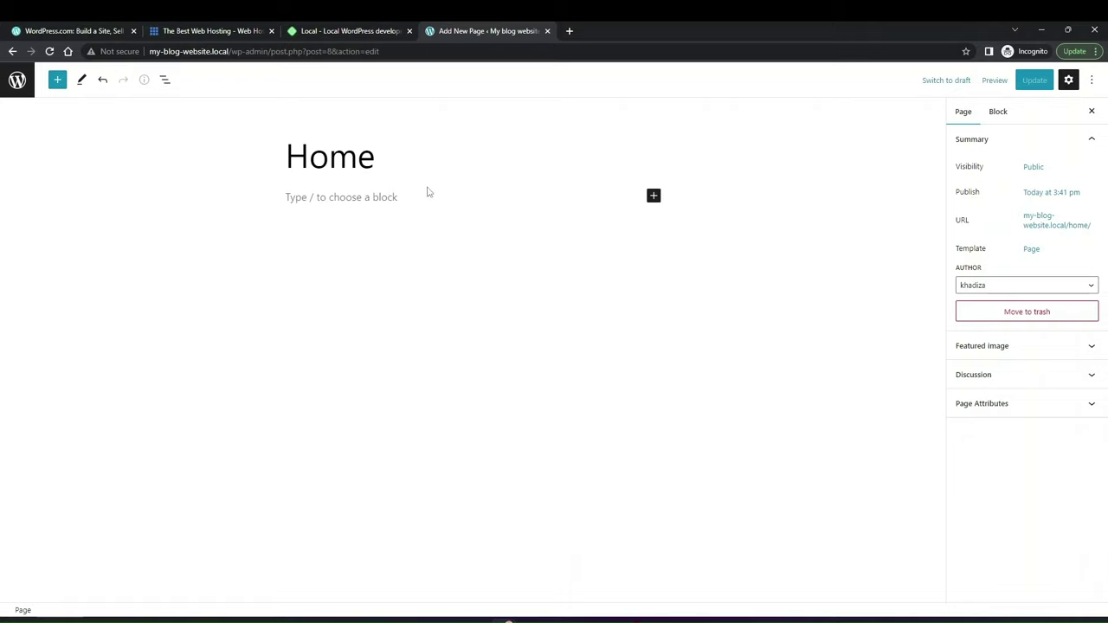
Step: Leave the page editor and go to the Comments list
click(974, 350)
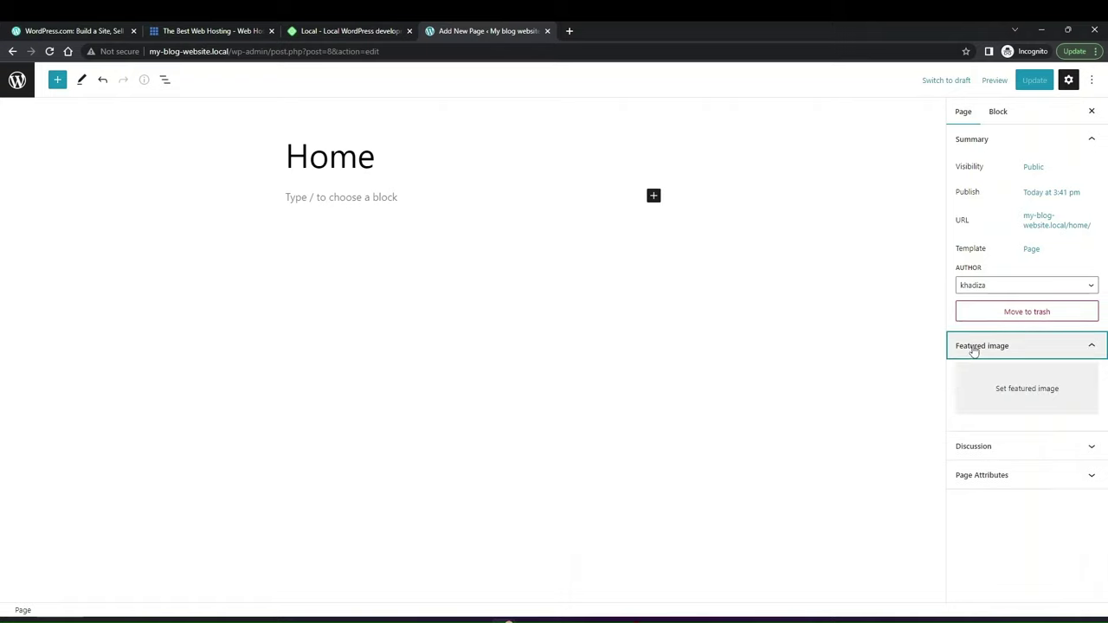
click(972, 346)
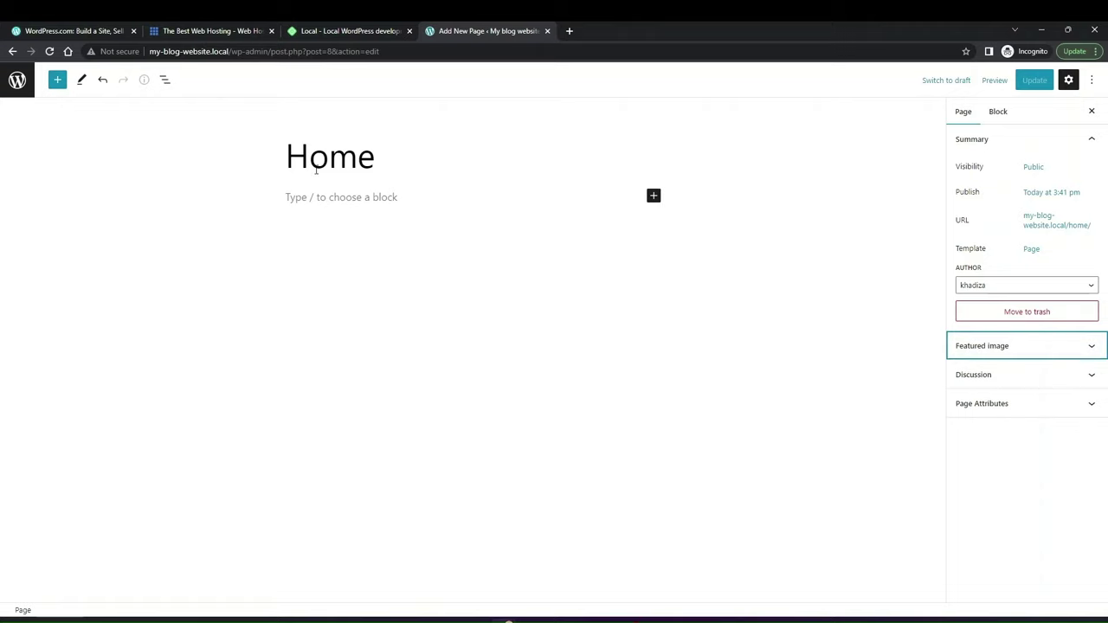
click(18, 84)
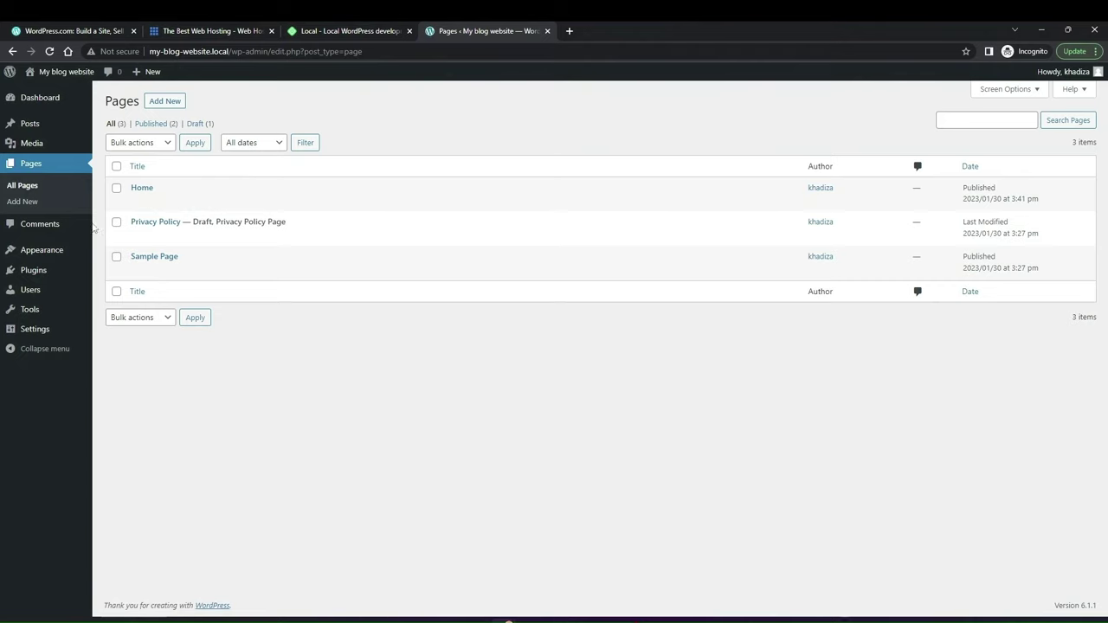
click(43, 231)
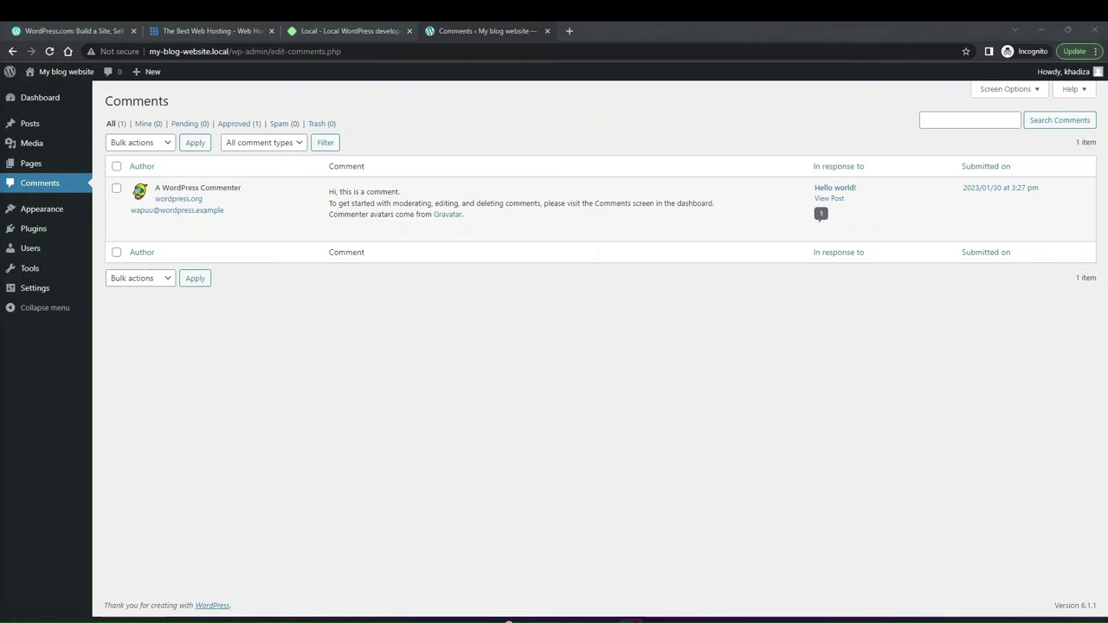
Step: Open the Discussion page from the Settings menu
mouse_move(306, 232)
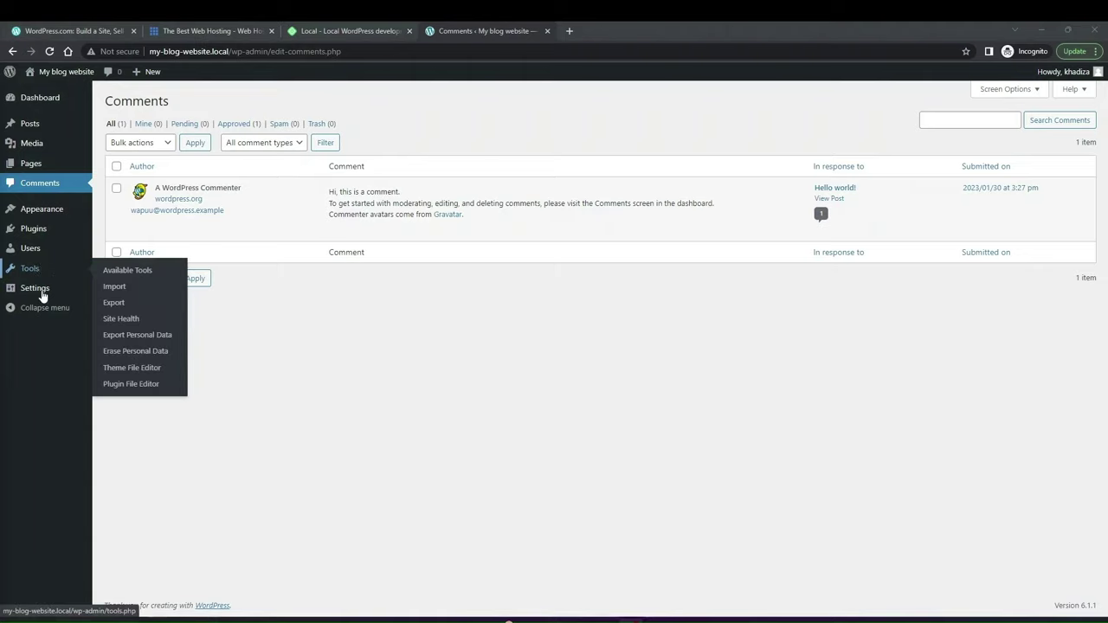
mouse_move(27, 293)
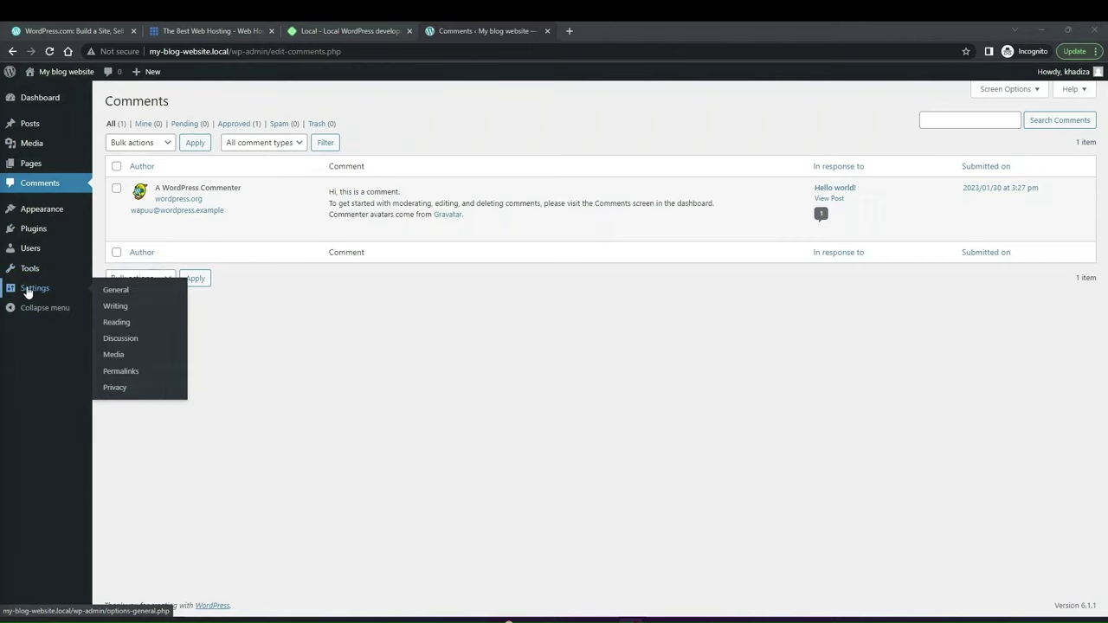
click(126, 339)
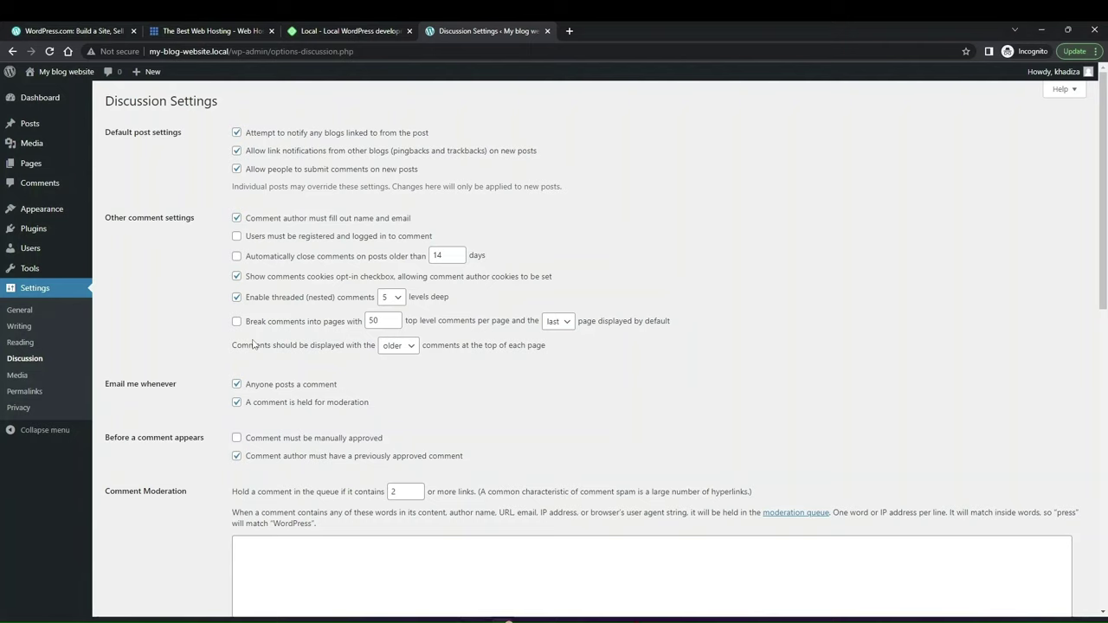
Step: Drop the name/email and prior-approval comment requirements, auto-close comments after 14 days, then view Themes
click(297, 221)
click(386, 239)
click(387, 241)
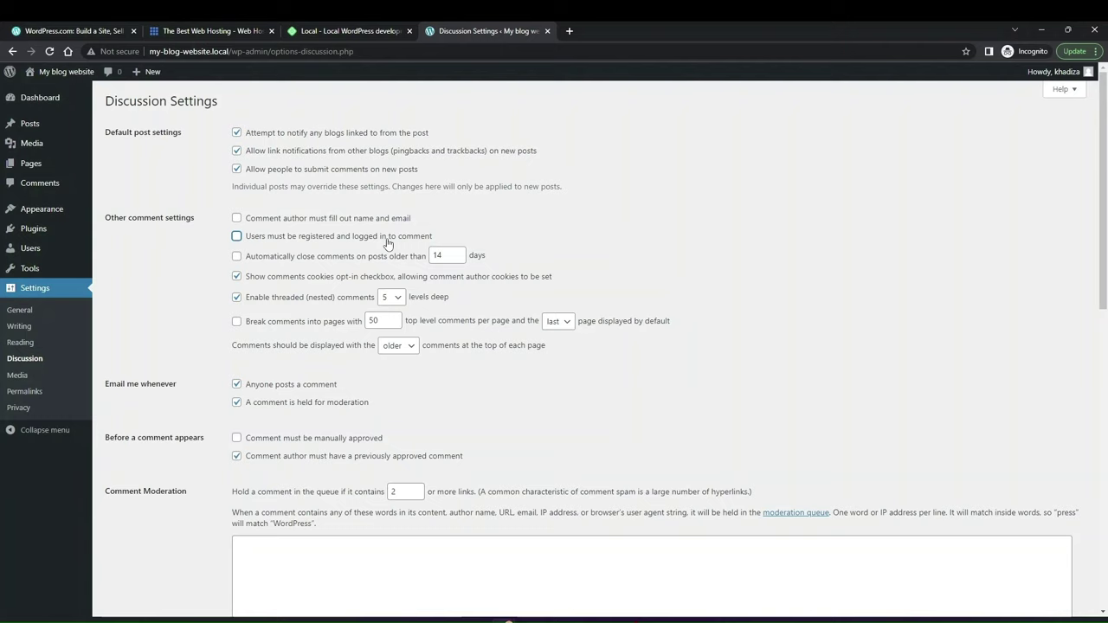
click(363, 260)
scroll(305, 327, down, 1)
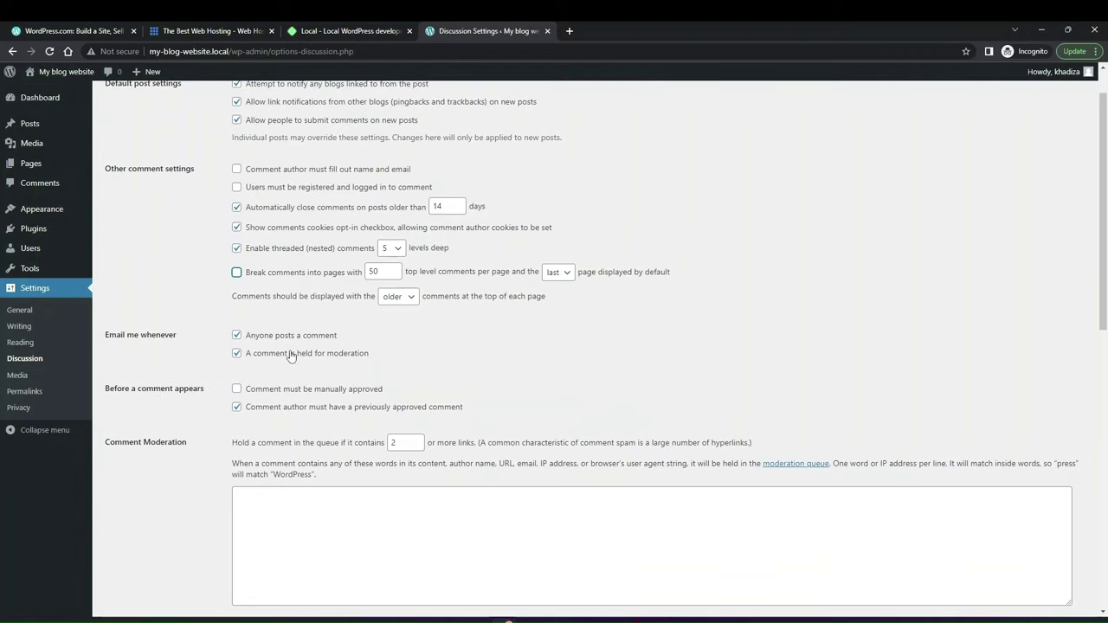
scroll(289, 354, up, 1)
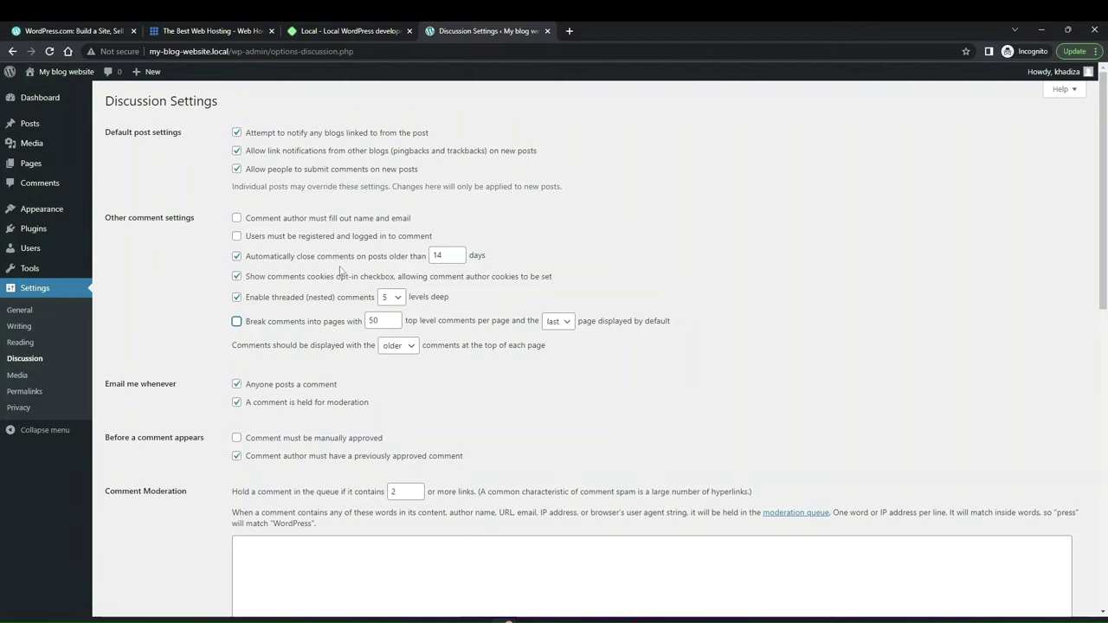
scroll(340, 271, down, 2)
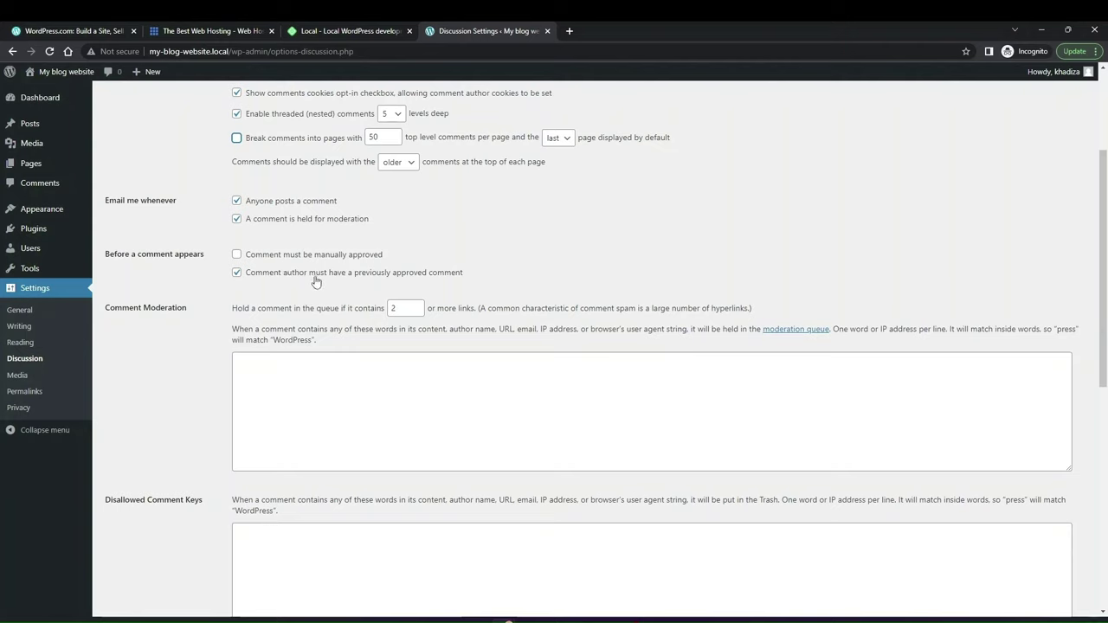
scroll(362, 283, up, 1)
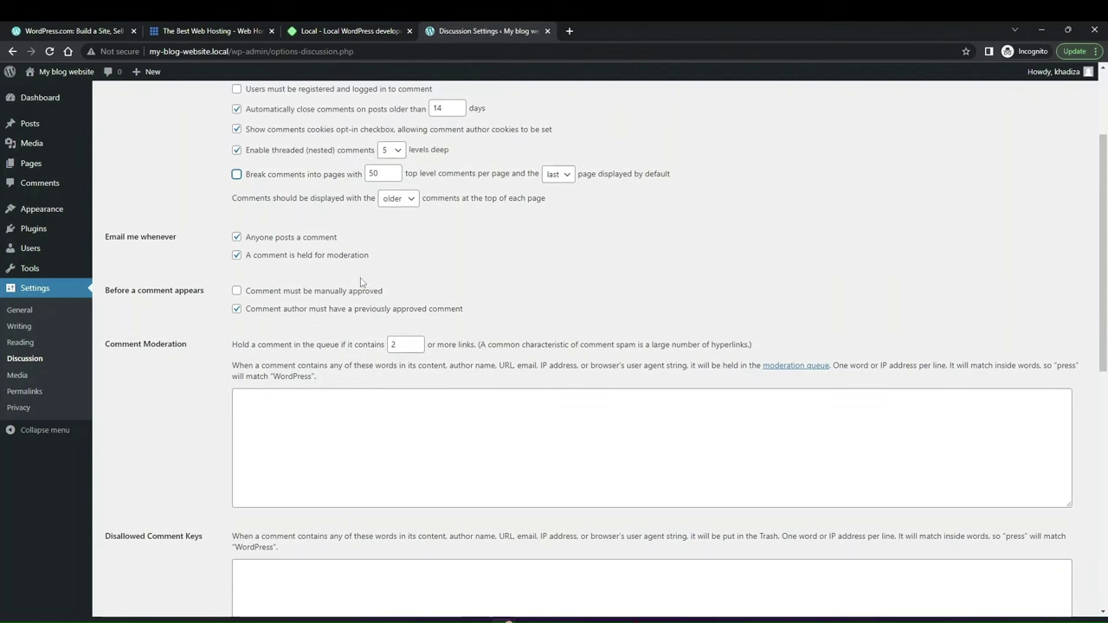
click(307, 313)
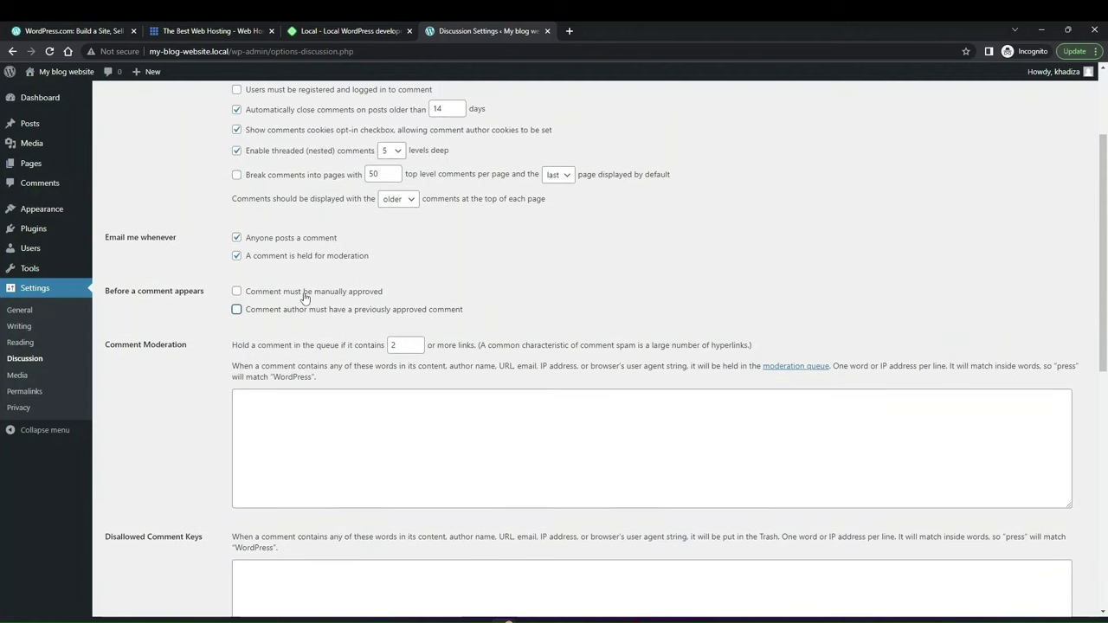
scroll(304, 298, up, 1)
scroll(304, 298, up, 3)
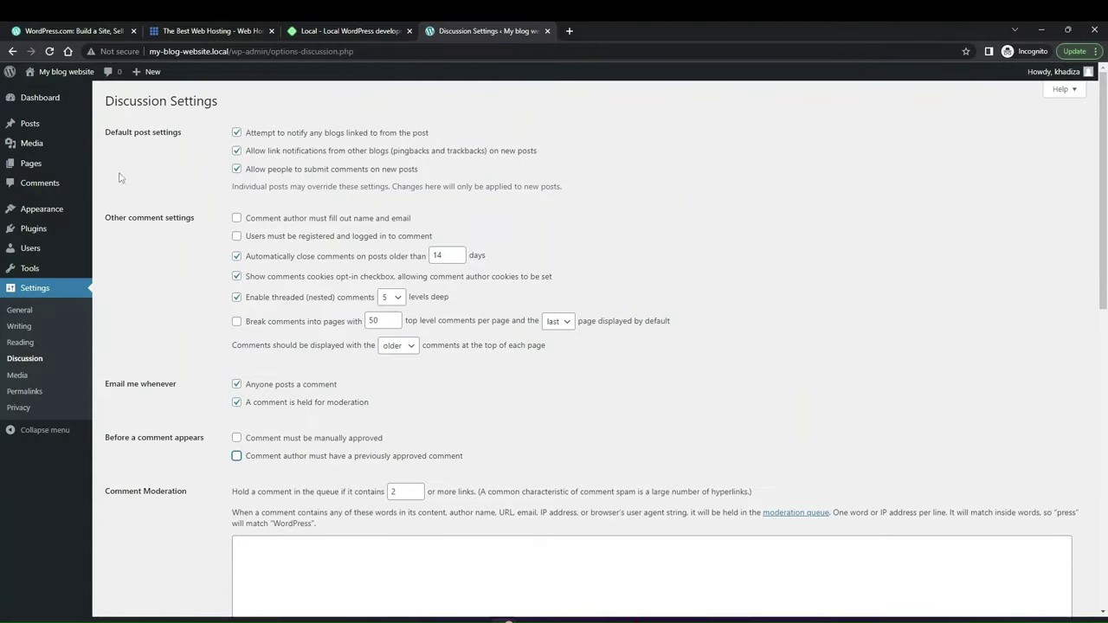
click(46, 209)
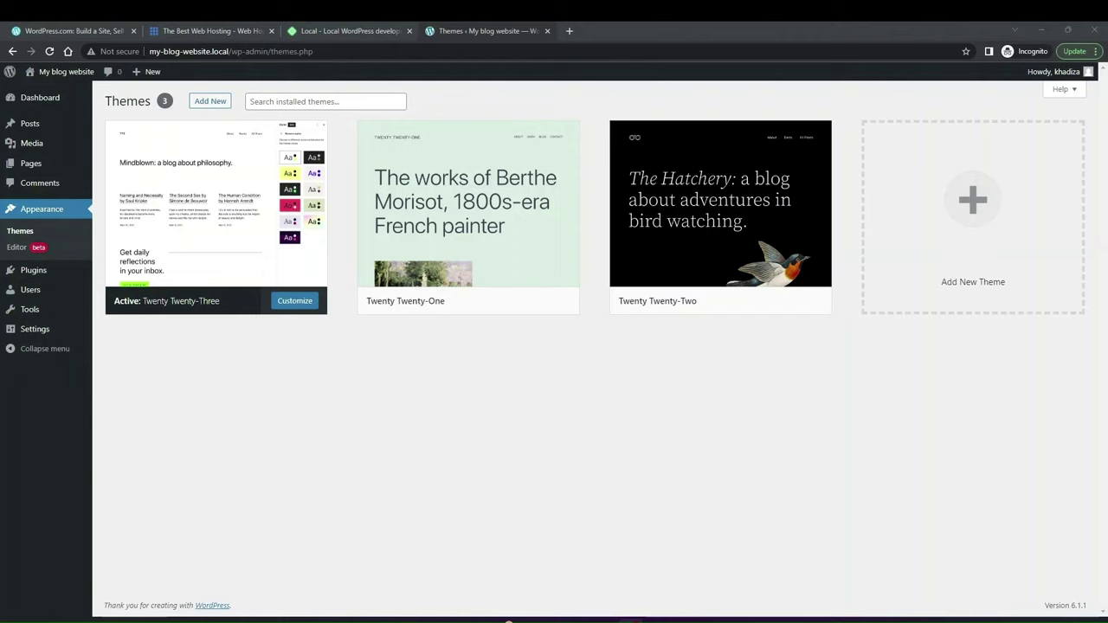
Step: Browse the Popular themes under Add New and show the Feature Filter's Subject, Features and Layout options
mouse_move(282, 192)
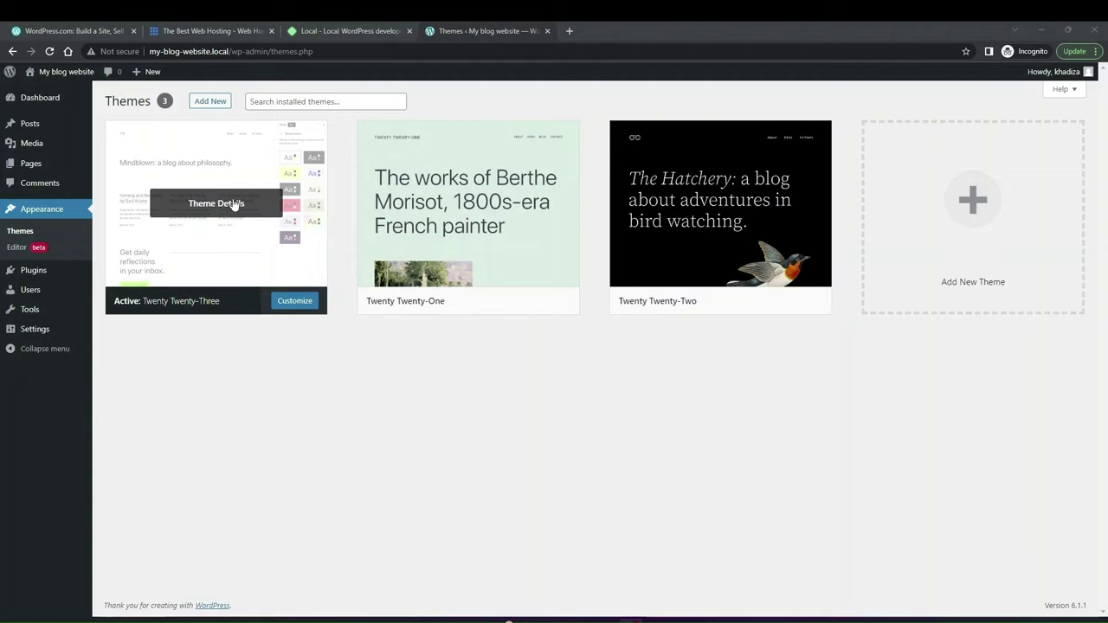
click(209, 102)
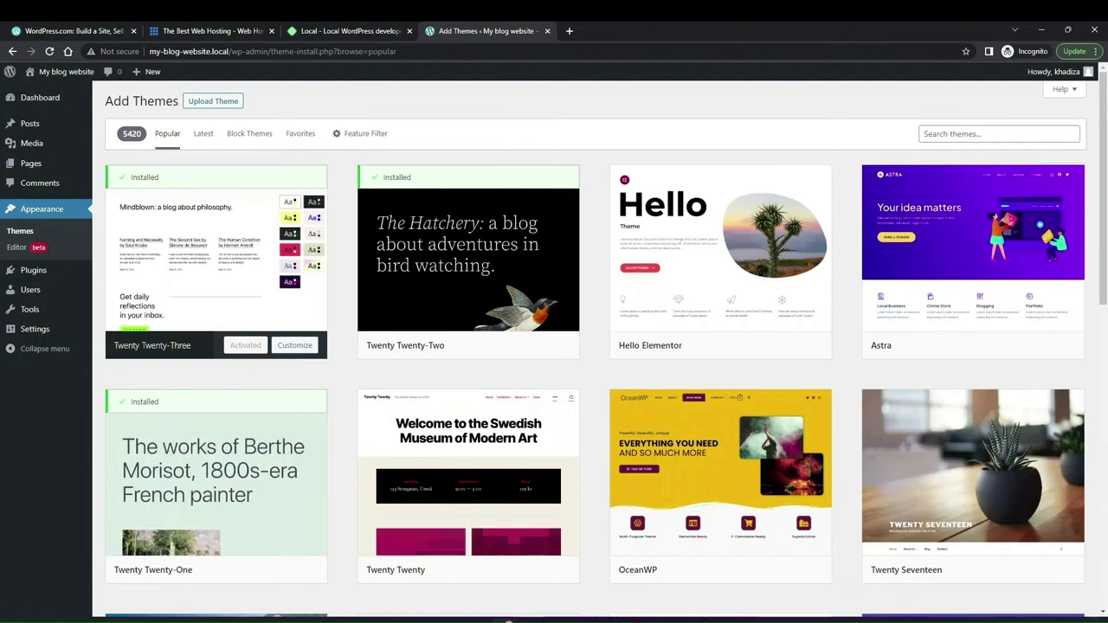
scroll(665, 437, down, 5)
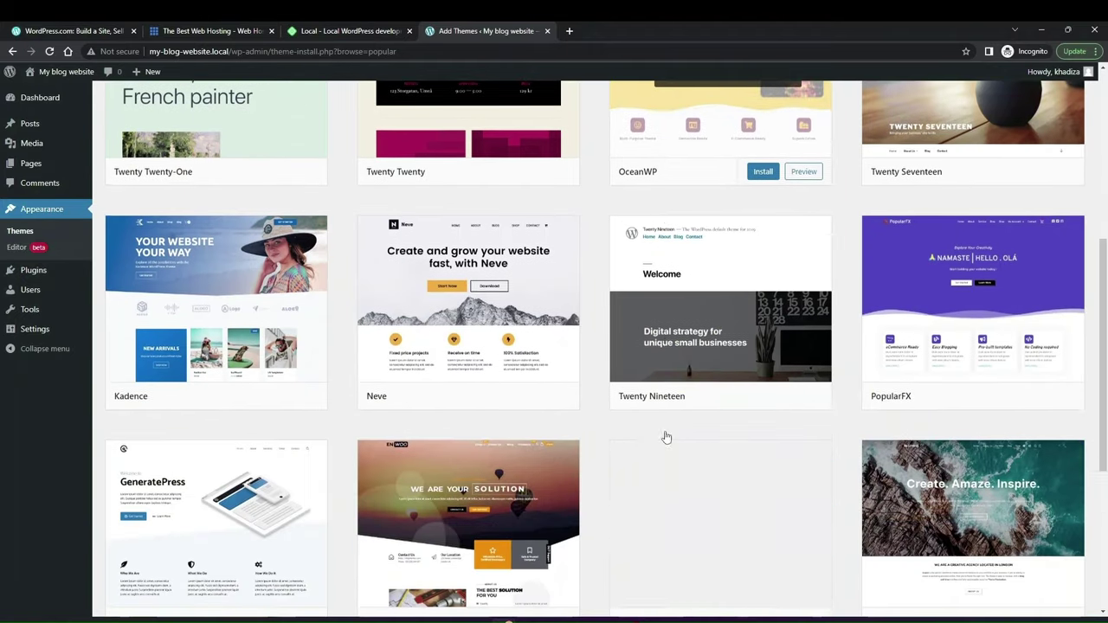
scroll(667, 437, down, 5)
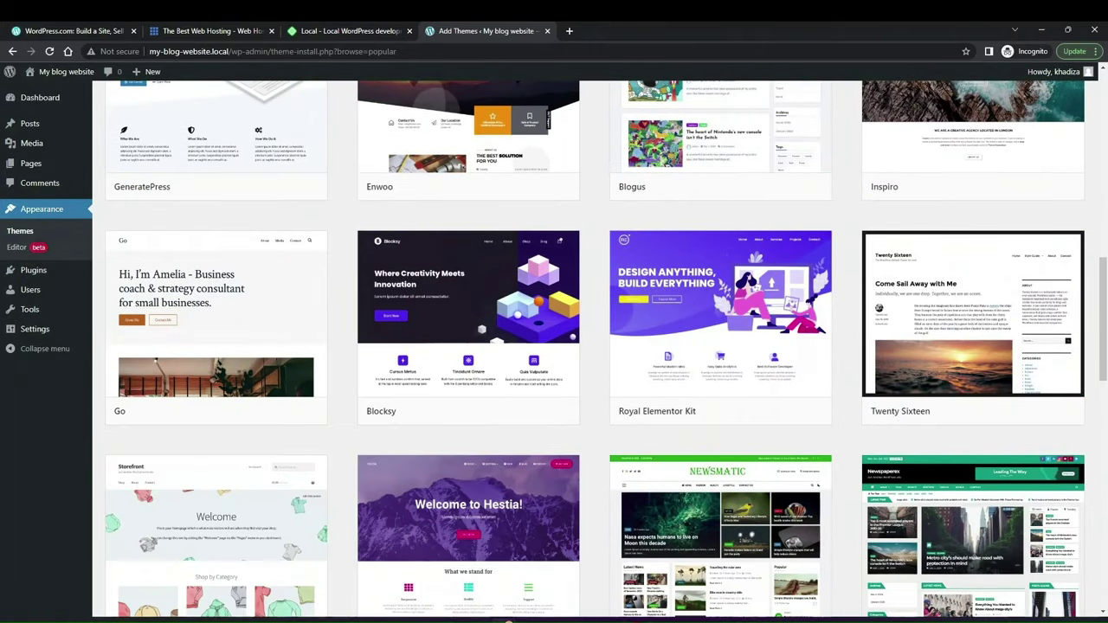
mouse_move(513, 426)
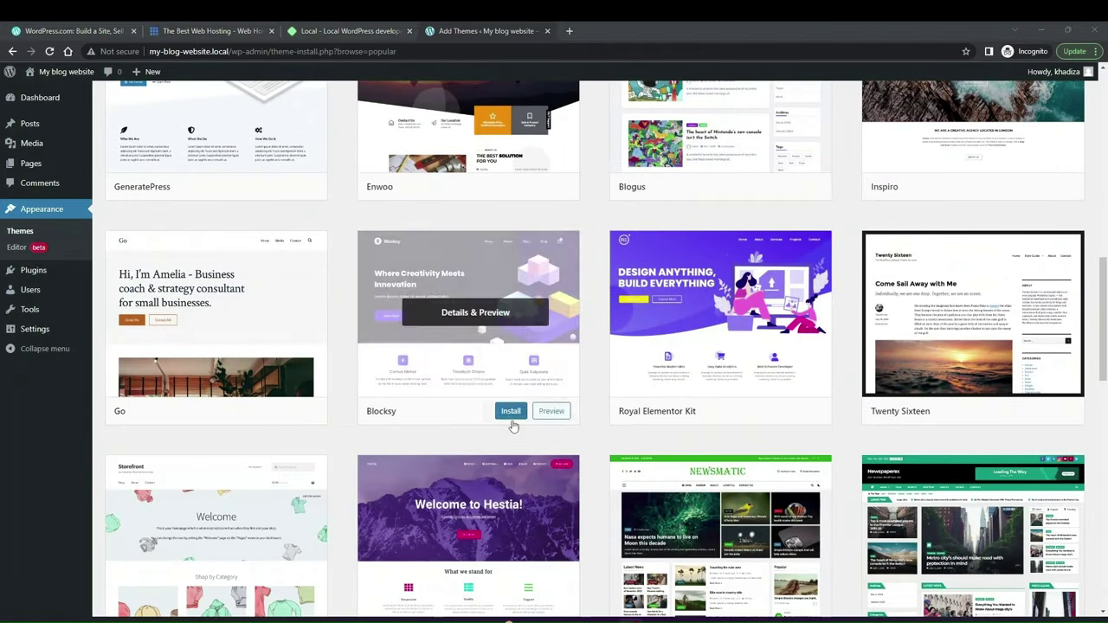
scroll(513, 426, down, 6)
scroll(504, 440, up, 15)
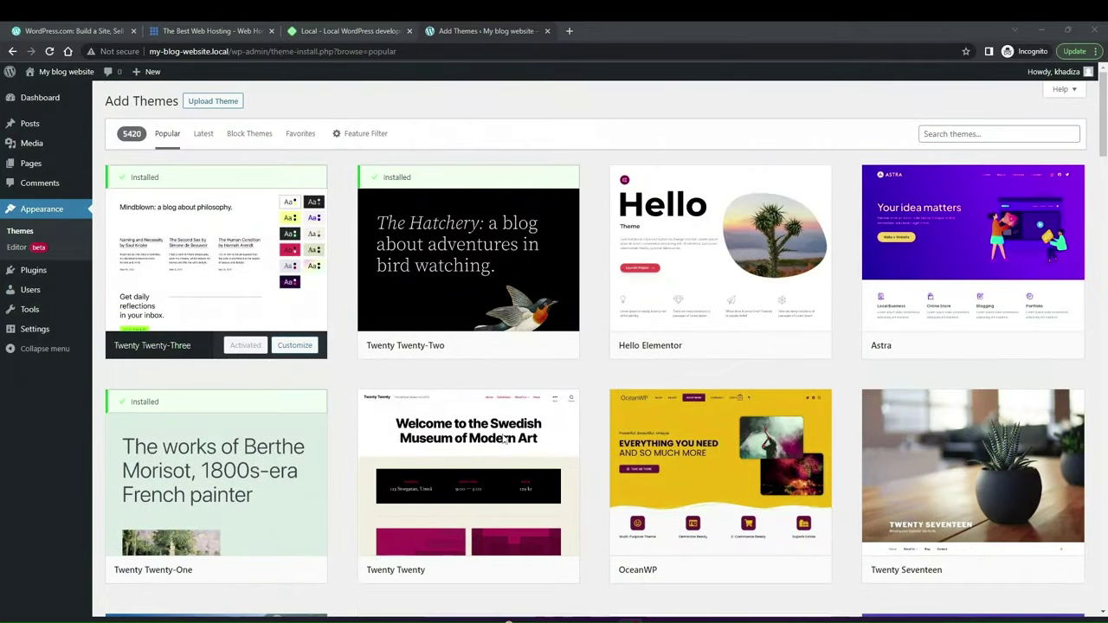
click(361, 135)
scroll(349, 354, down, 1)
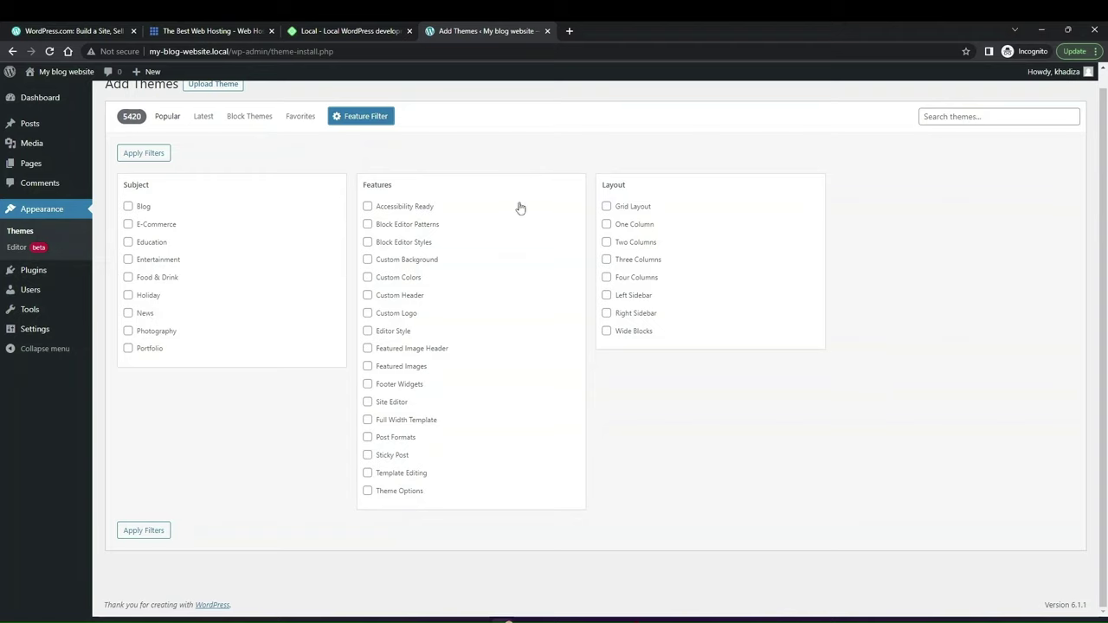
Step: Apply the Blog subject filter and scroll through the resulting themes
click(134, 207)
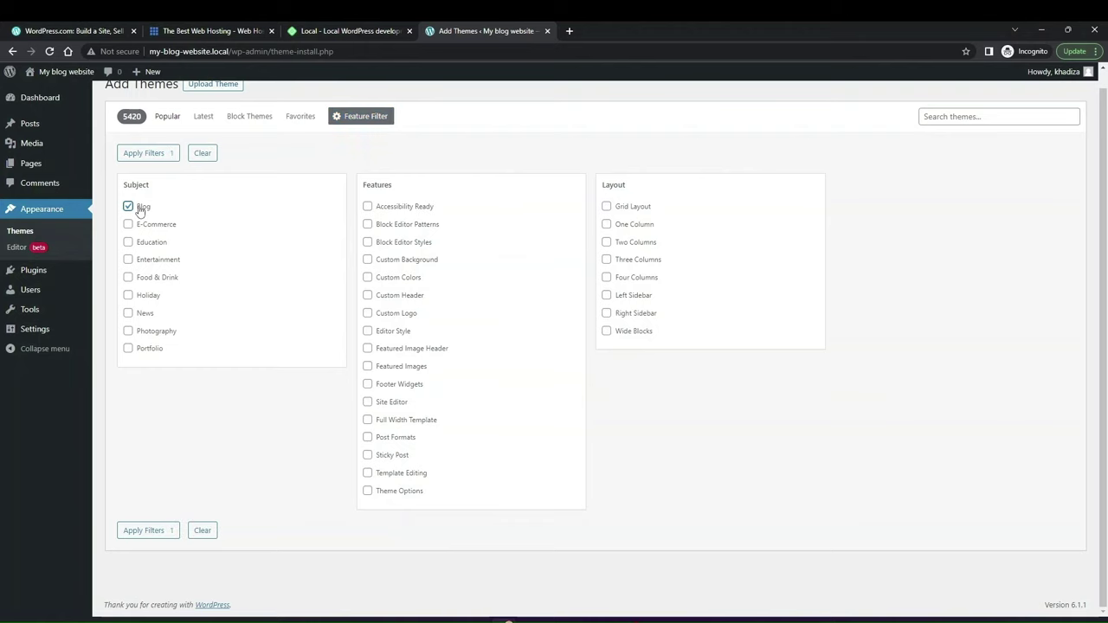
click(144, 530)
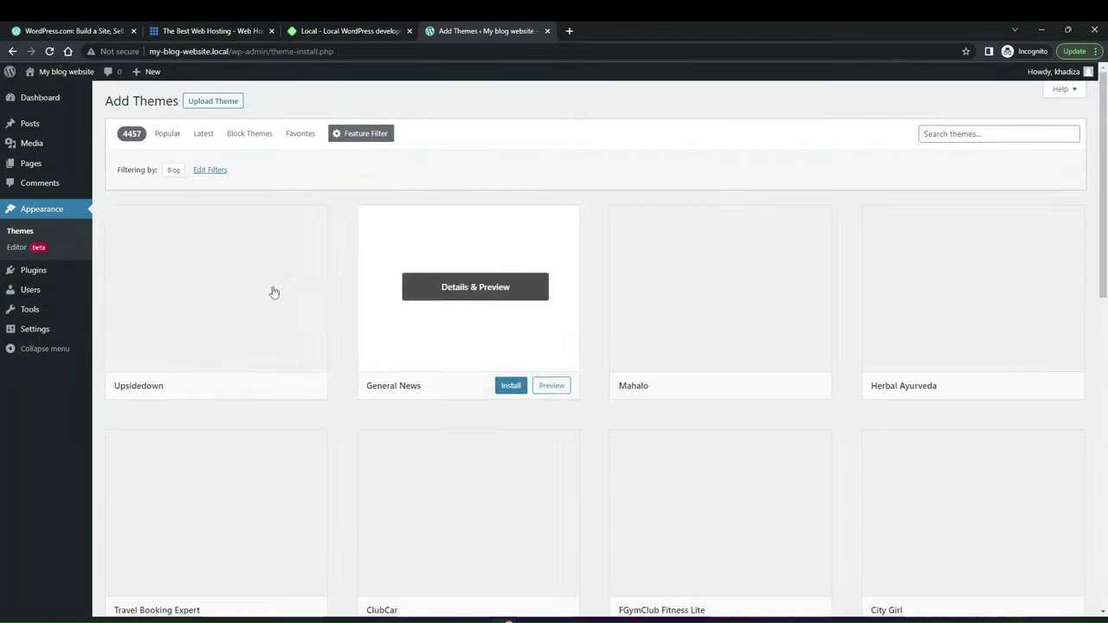
scroll(567, 435, down, 2)
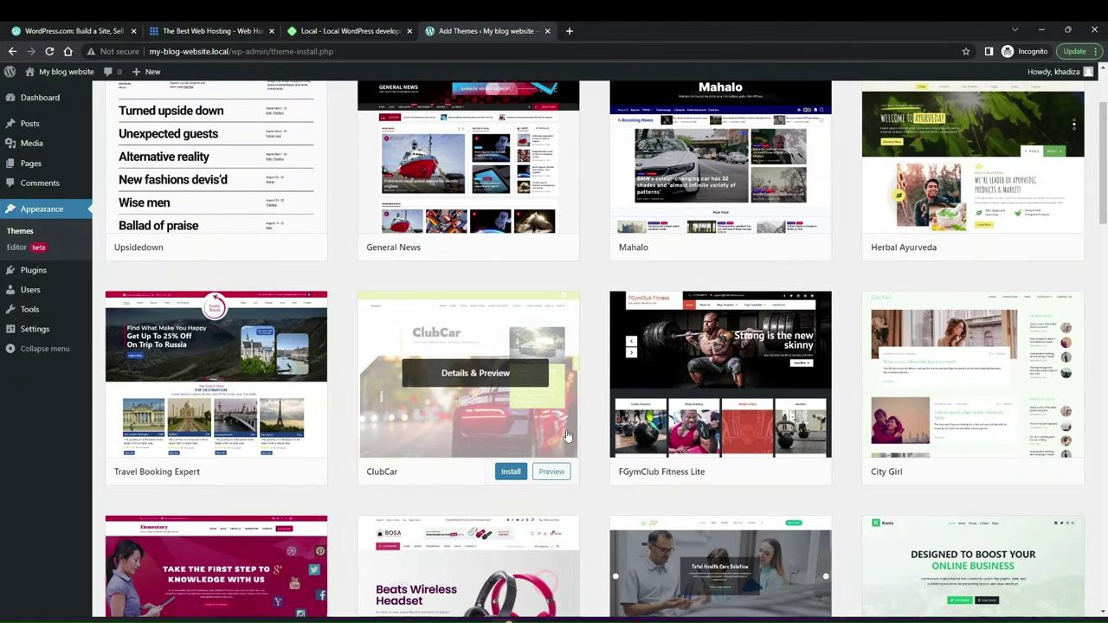
scroll(567, 436, down, 3)
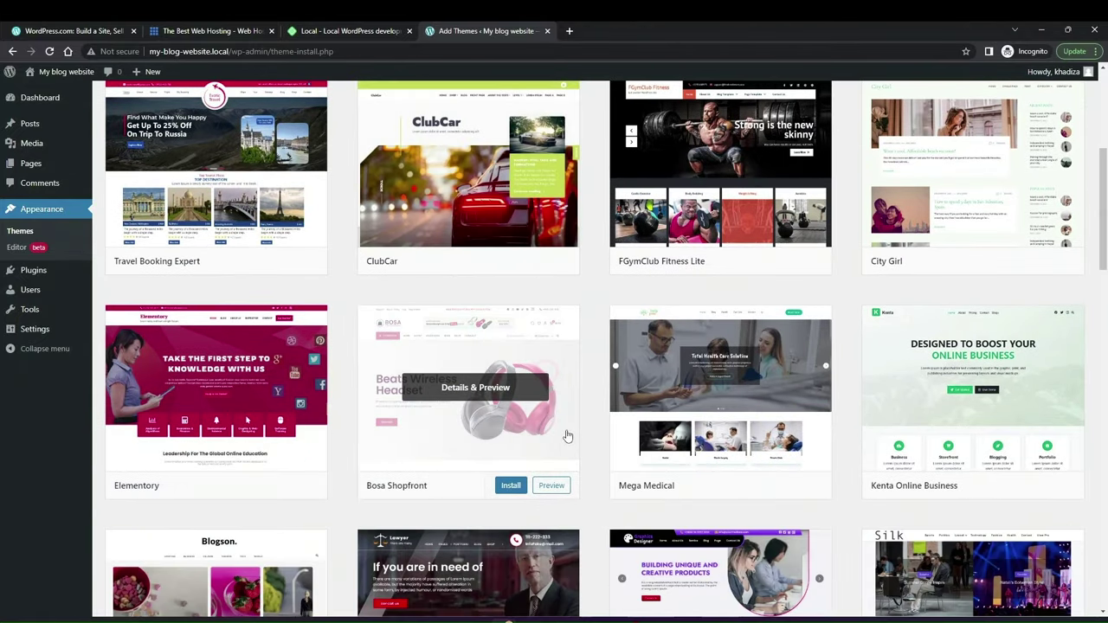
scroll(567, 435, down, 6)
scroll(566, 436, up, 2)
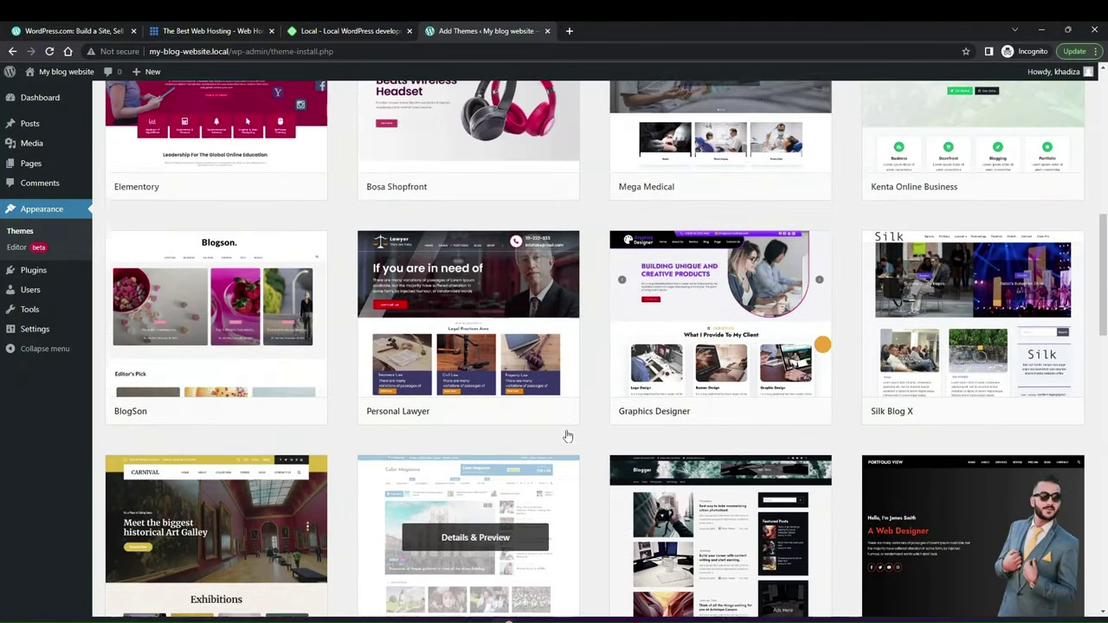
Step: Preview the Personal Lawyer theme and scroll through the preview and its description
mouse_move(503, 360)
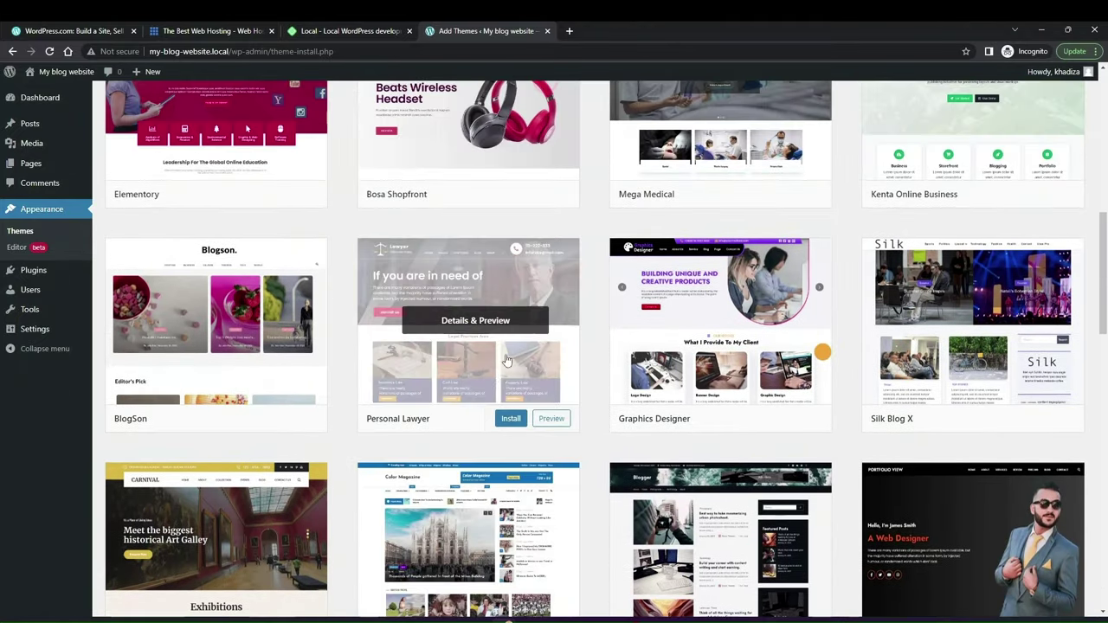
click(552, 419)
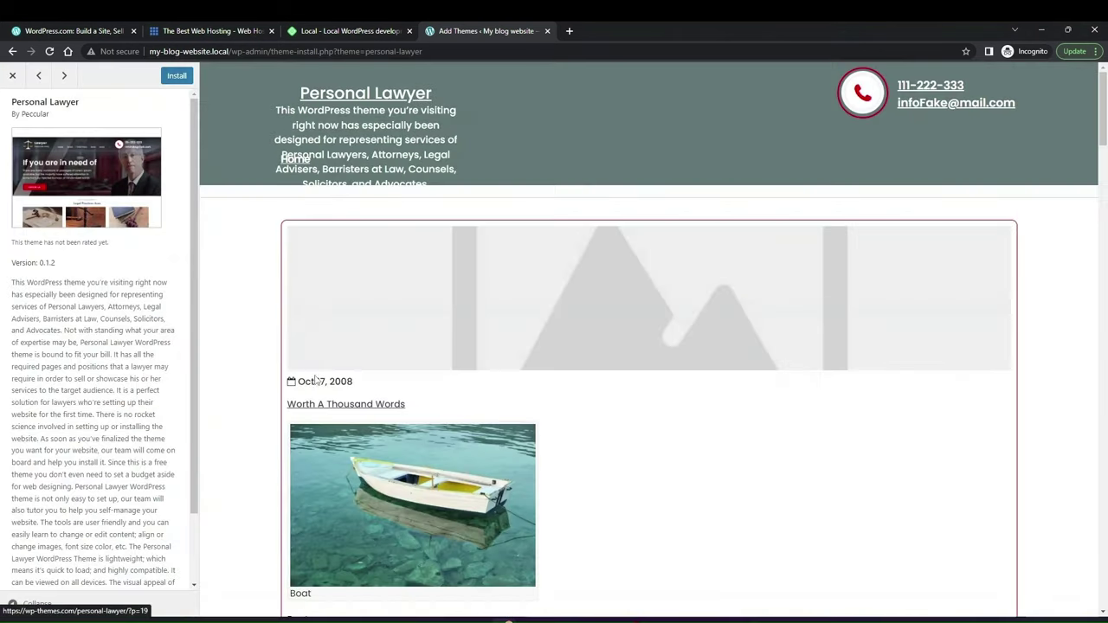
scroll(428, 286, down, 10)
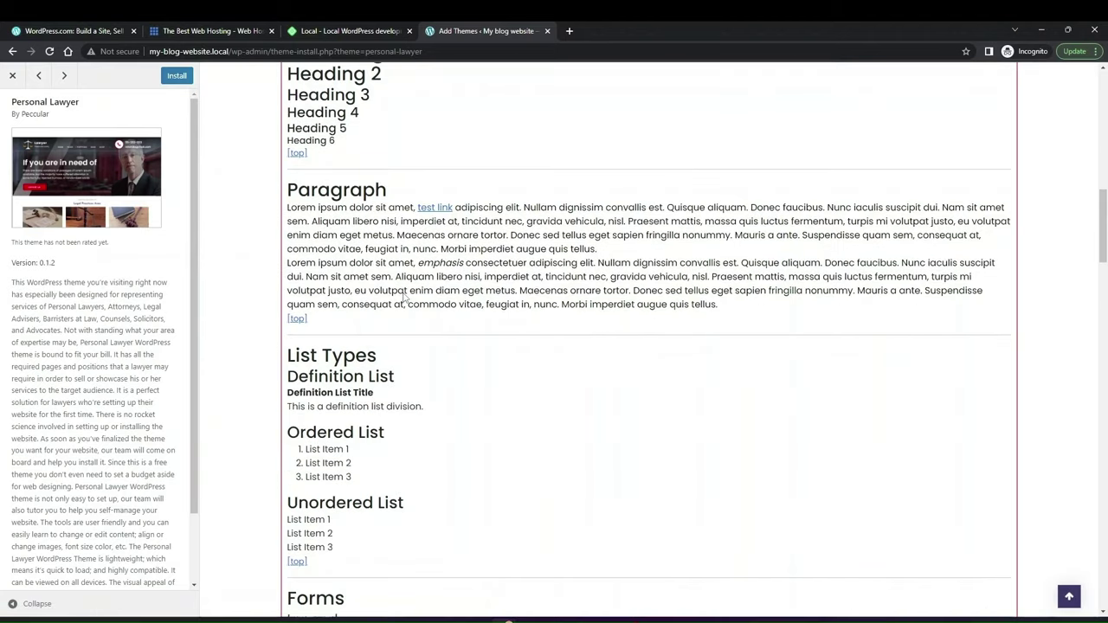
scroll(403, 297, down, 5)
scroll(52, 456, down, 1)
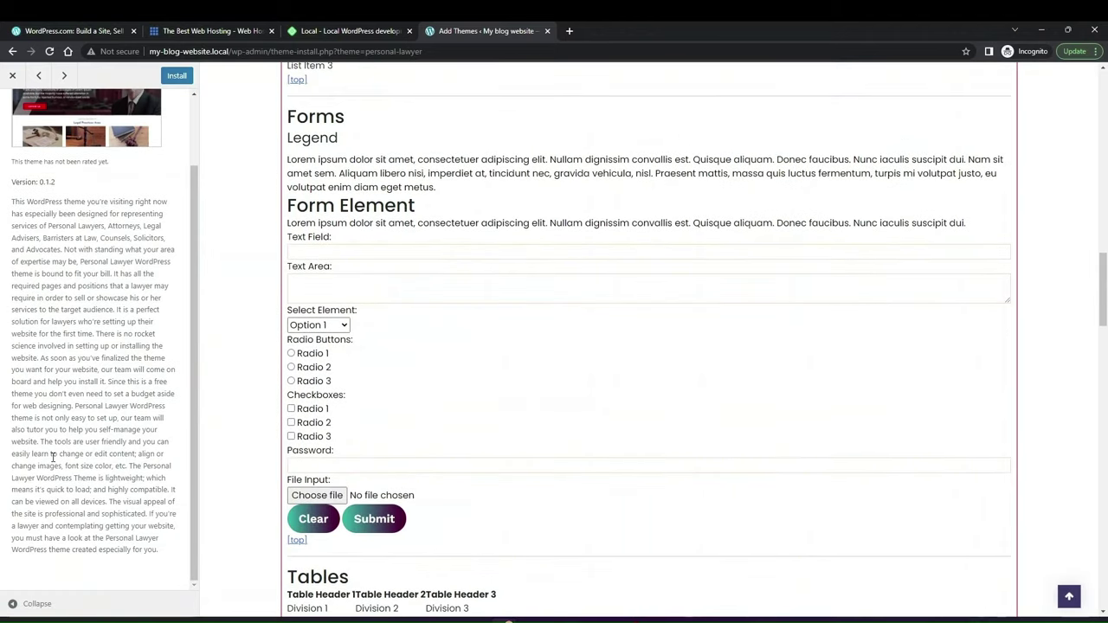
scroll(52, 456, up, 1)
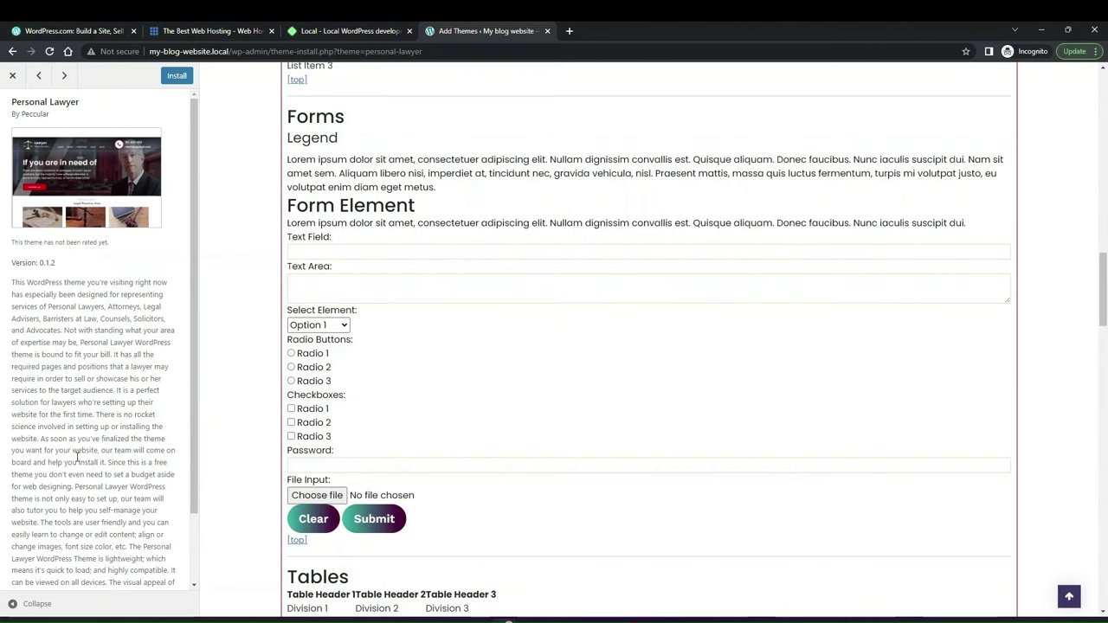
scroll(52, 452, down, 1)
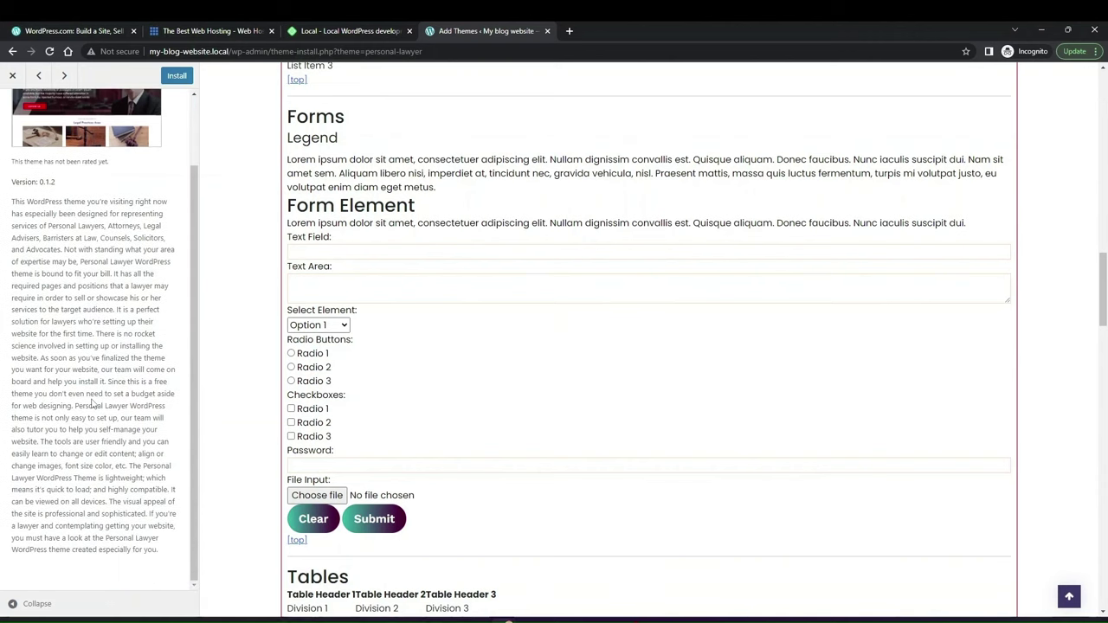
scroll(92, 397, up, 1)
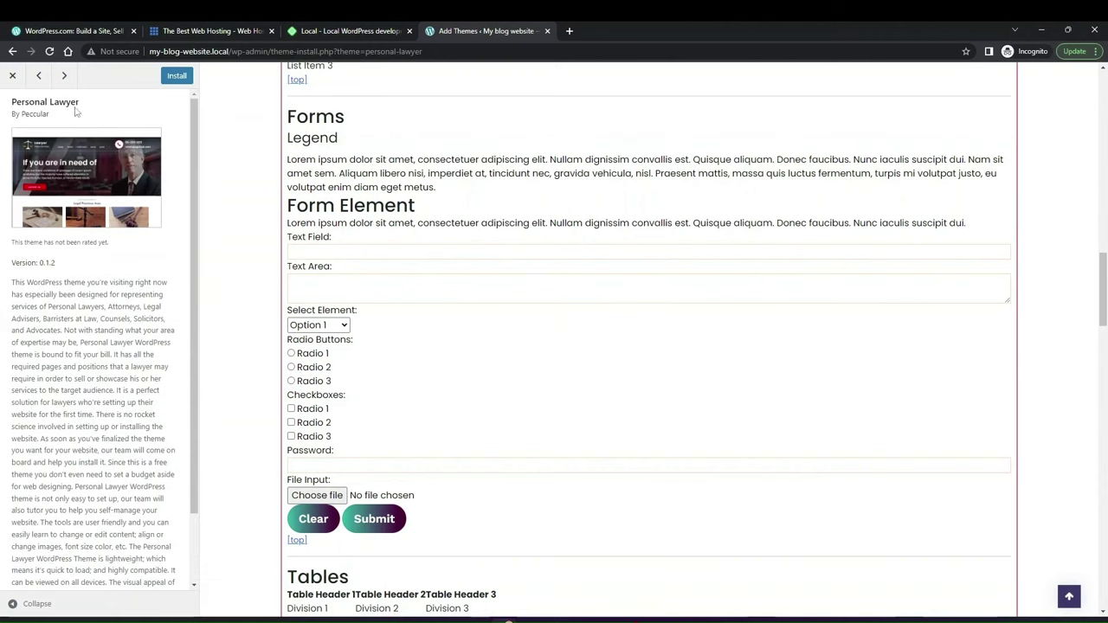
Step: Close the Personal Lawyer preview and scroll back to the top of the Blog themes
click(12, 75)
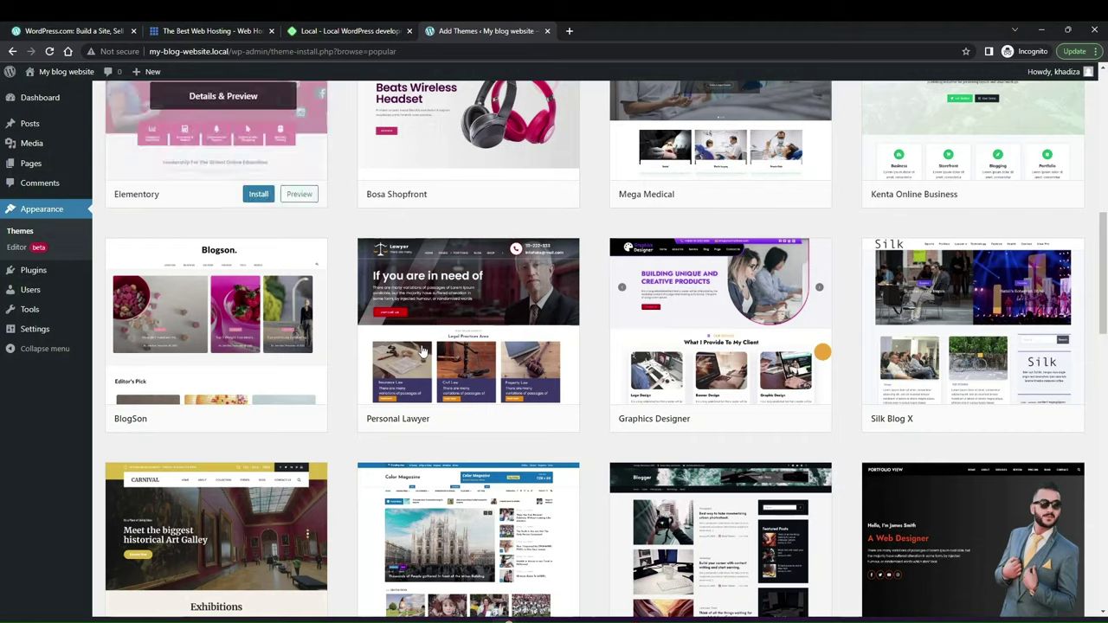
scroll(377, 327, down, 3)
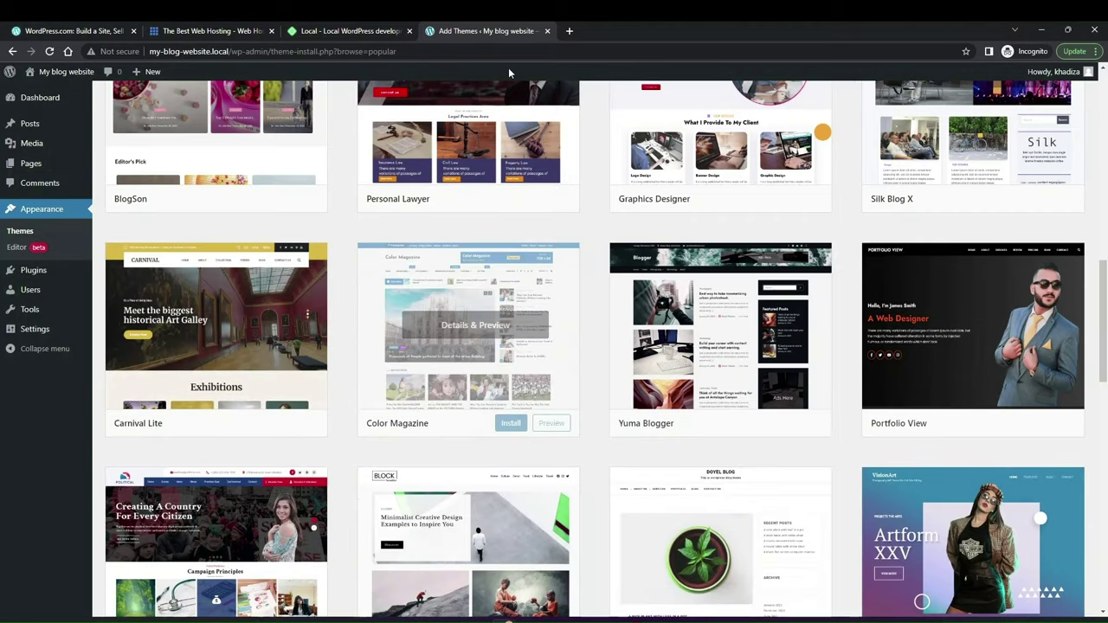
scroll(372, 451, down, 2)
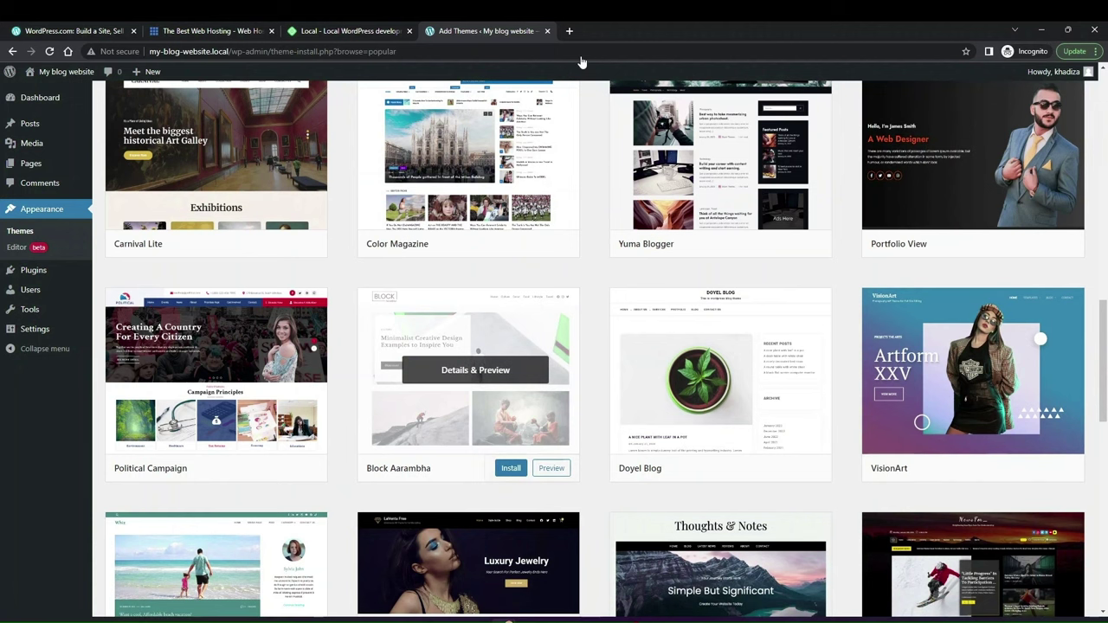
scroll(383, 383, up, 10)
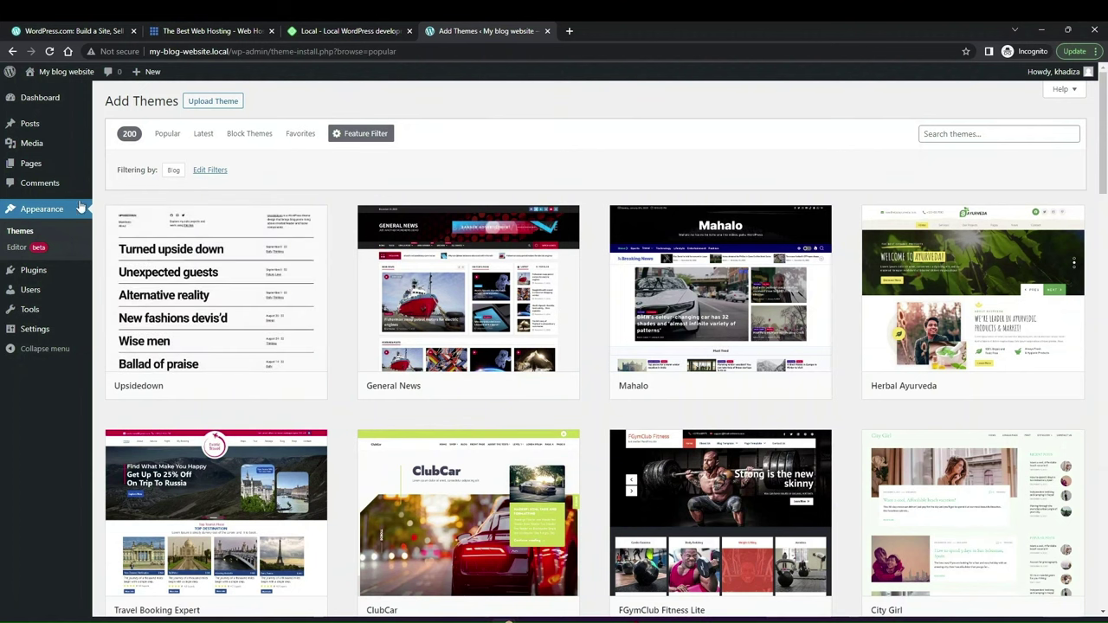
mouse_move(149, 251)
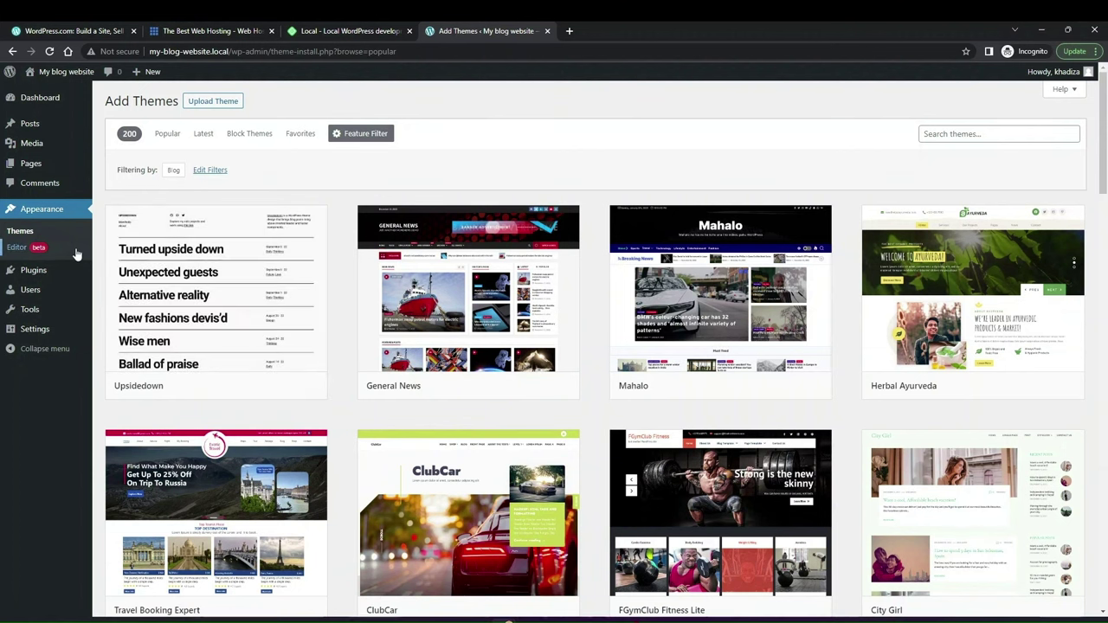
Step: Open Plugins > Add New and scroll through Featured plugins like Classic Editor, Akismet and Jetpack
click(35, 270)
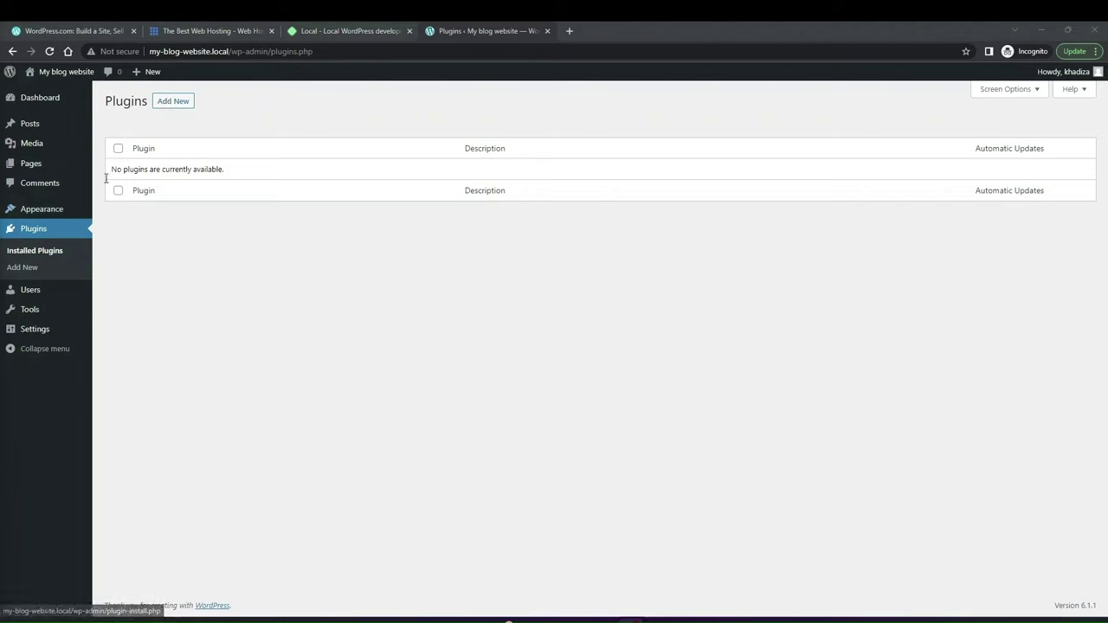
click(183, 100)
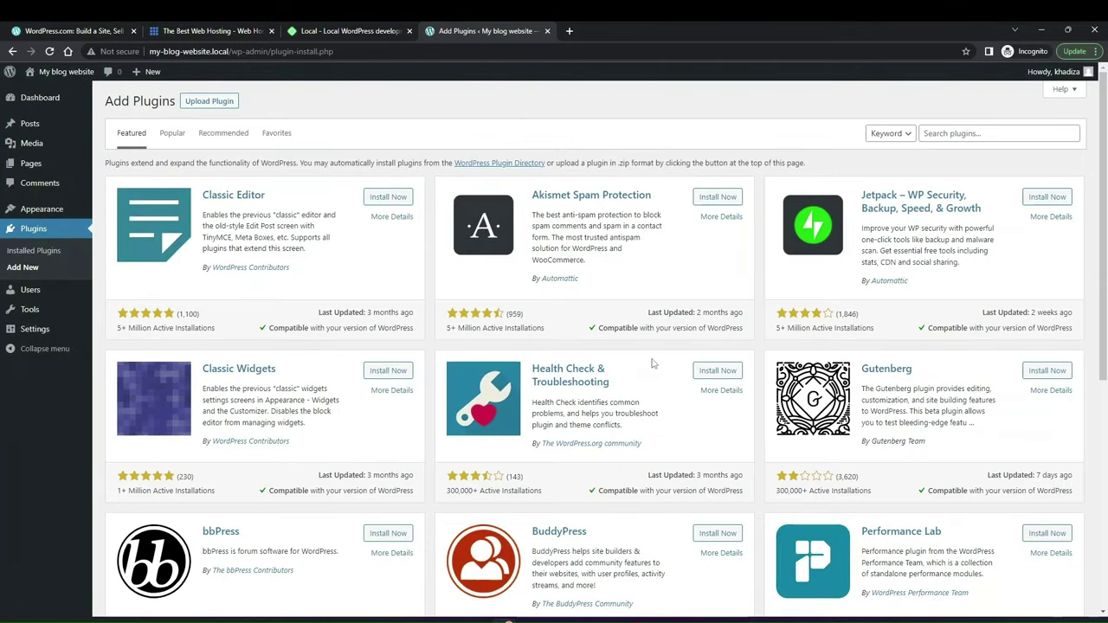
scroll(494, 424, down, 1)
scroll(535, 308, up, 1)
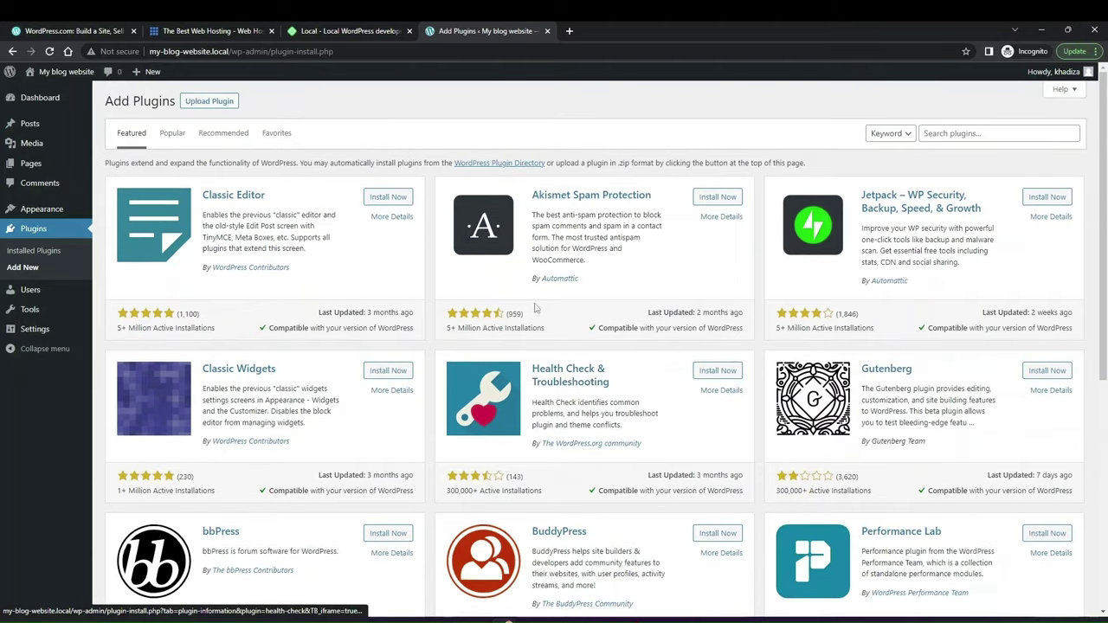
scroll(796, 501, down, 2)
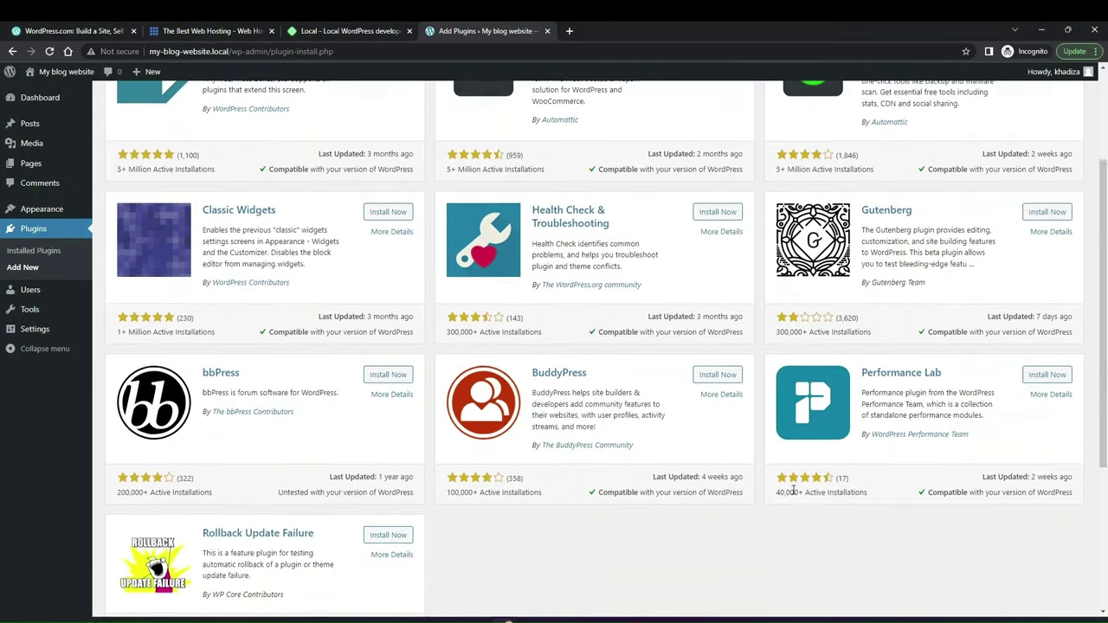
scroll(603, 516, up, 2)
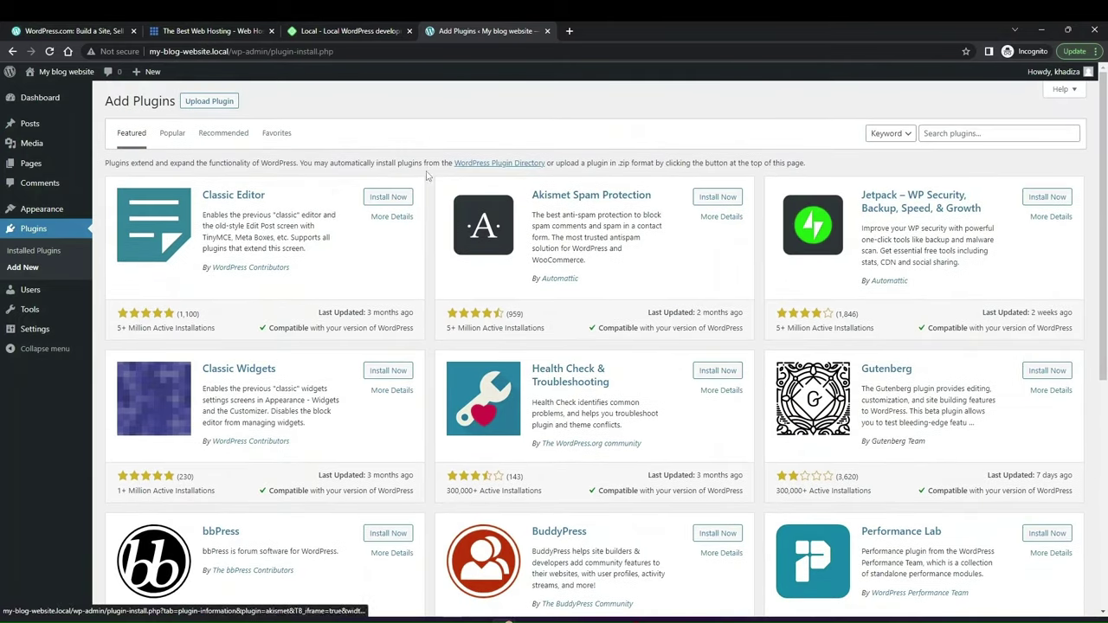
Step: Switch to the Popular plugins list and install WooCommerce
click(173, 134)
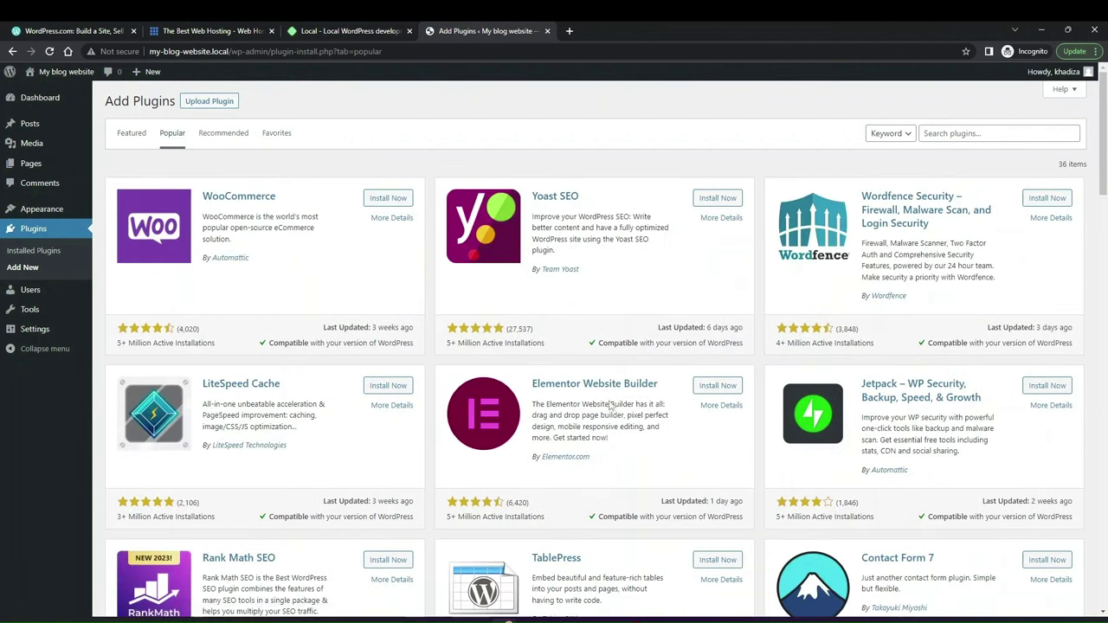
scroll(667, 454, down, 2)
scroll(667, 454, down, 6)
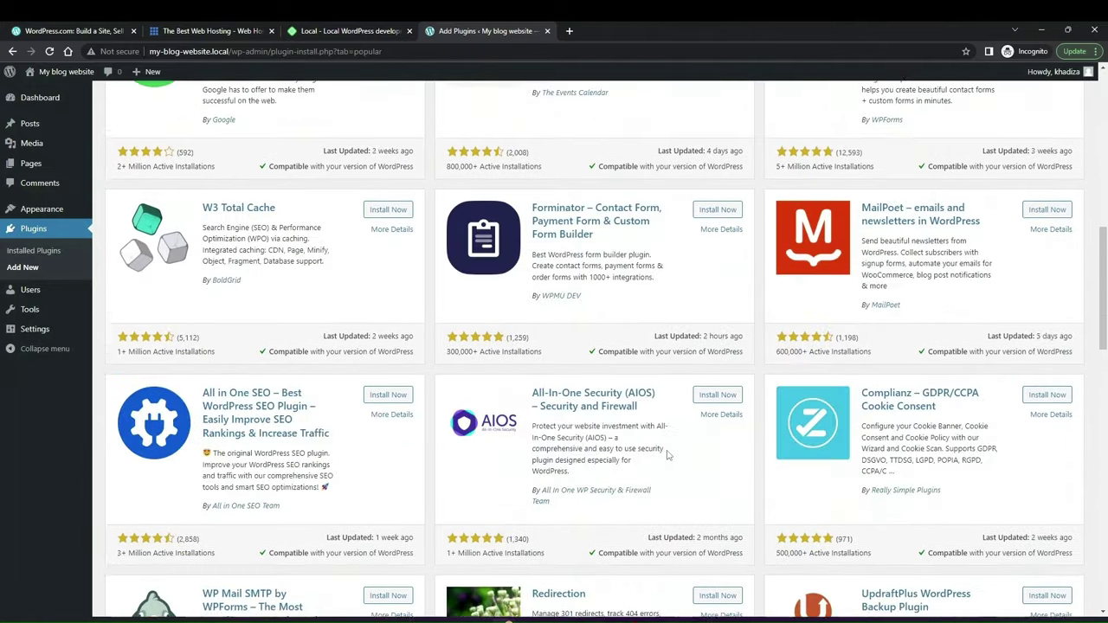
scroll(666, 454, up, 9)
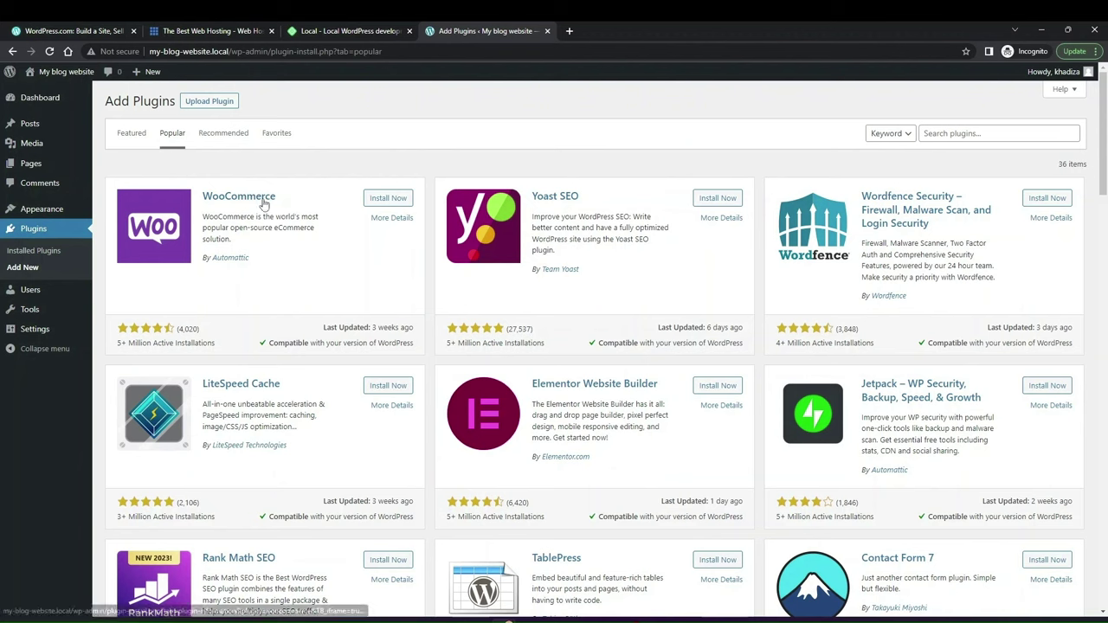
click(386, 200)
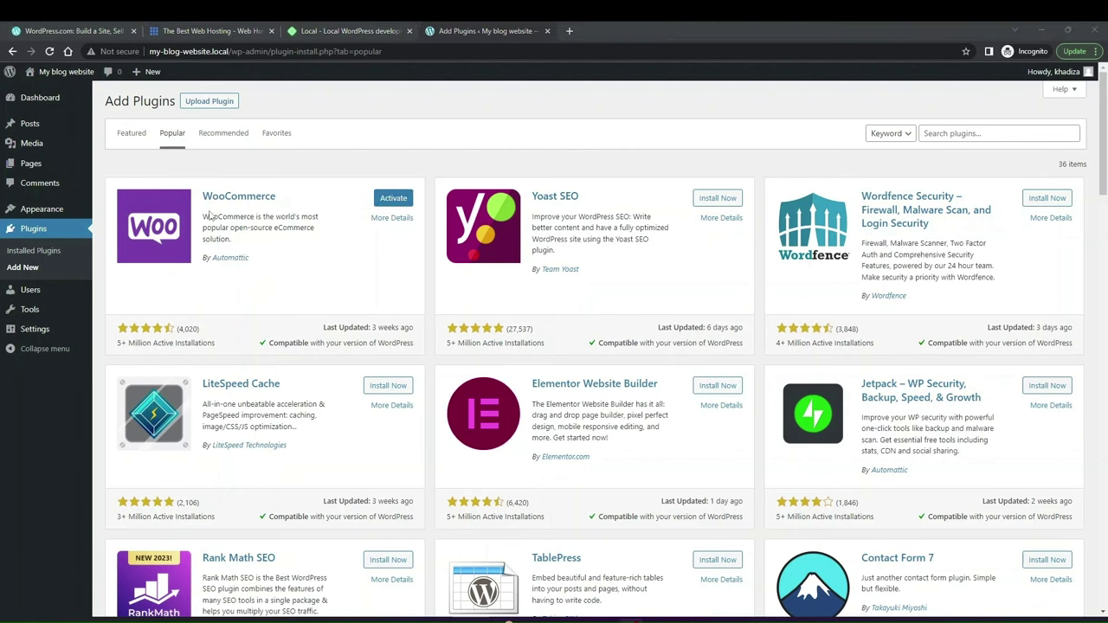
Step: Activate the newly installed WooCommerce plugin and let the dashboard load its setup box
click(393, 198)
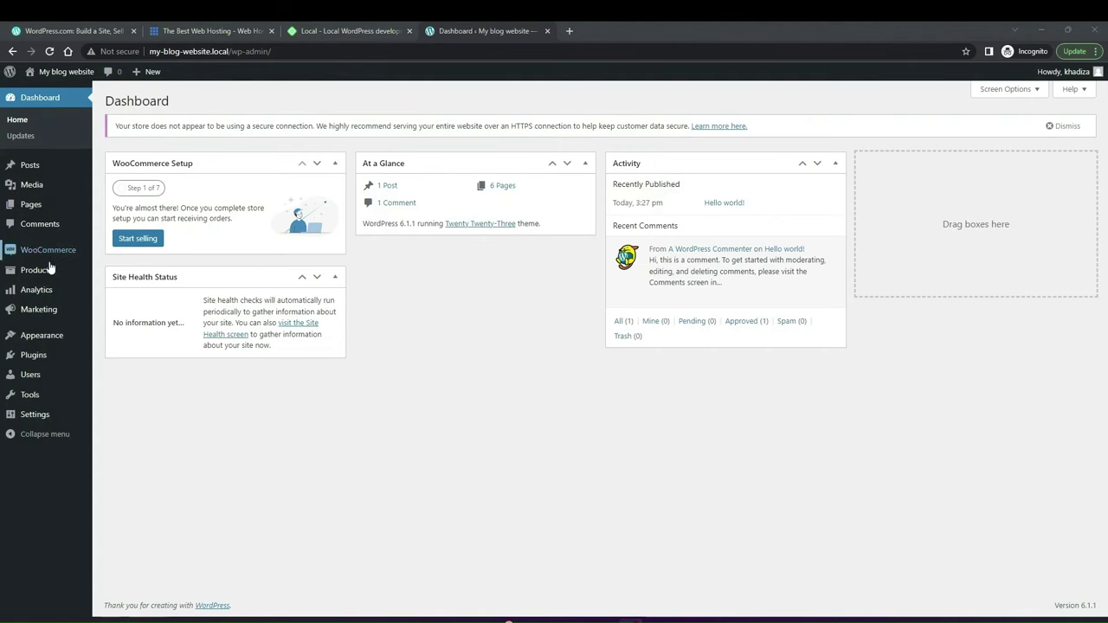
Step: Open the Installed Plugins page from the admin sidebar
mouse_move(52, 251)
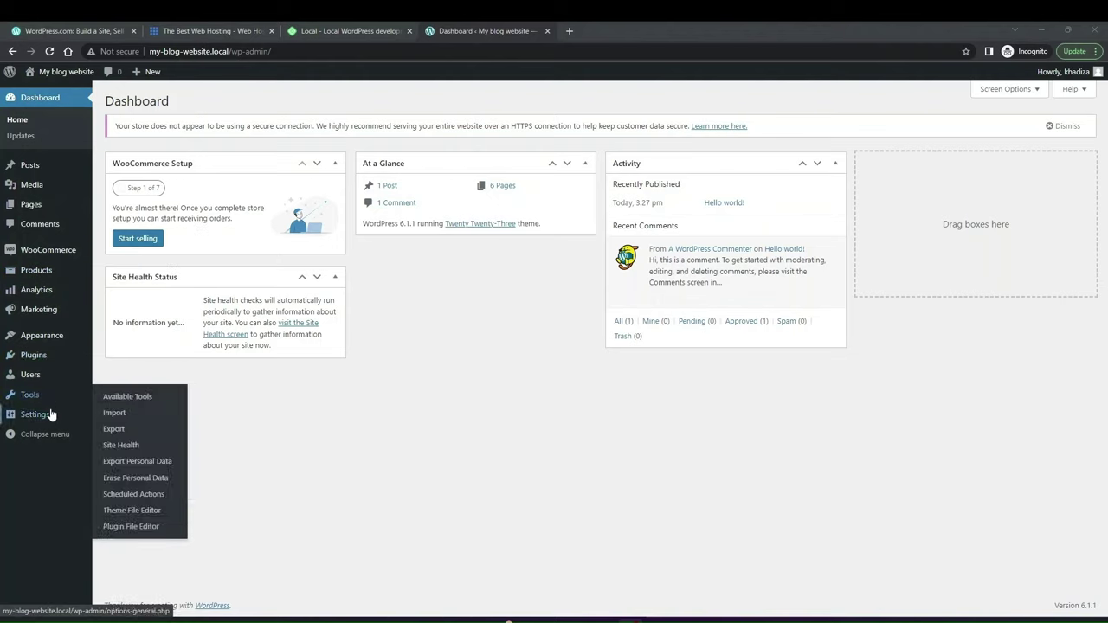
mouse_move(26, 417)
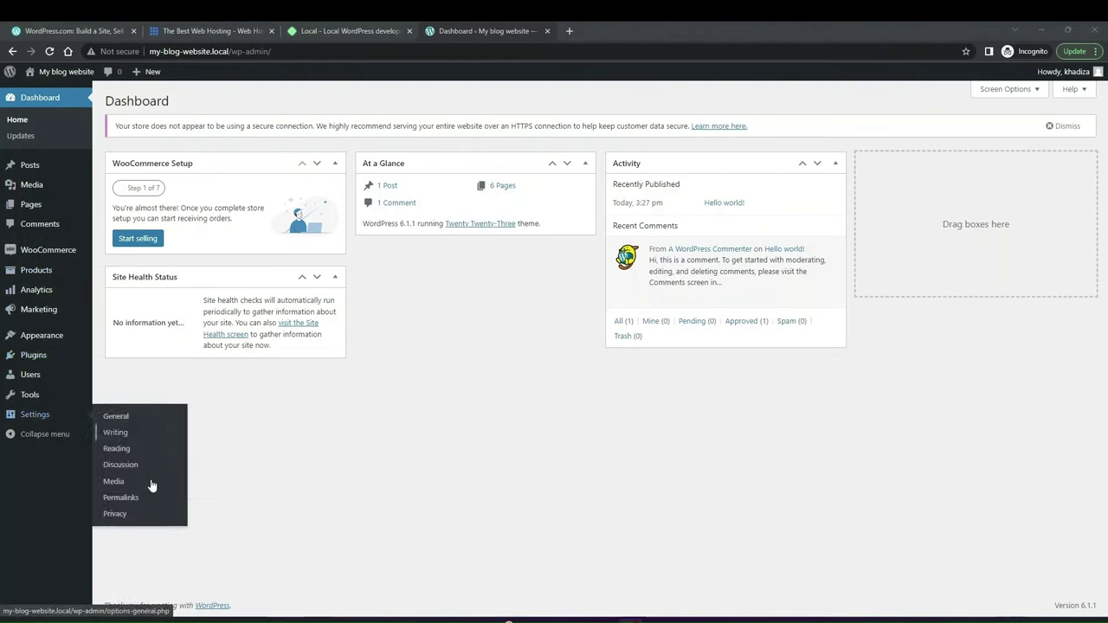
mouse_move(49, 391)
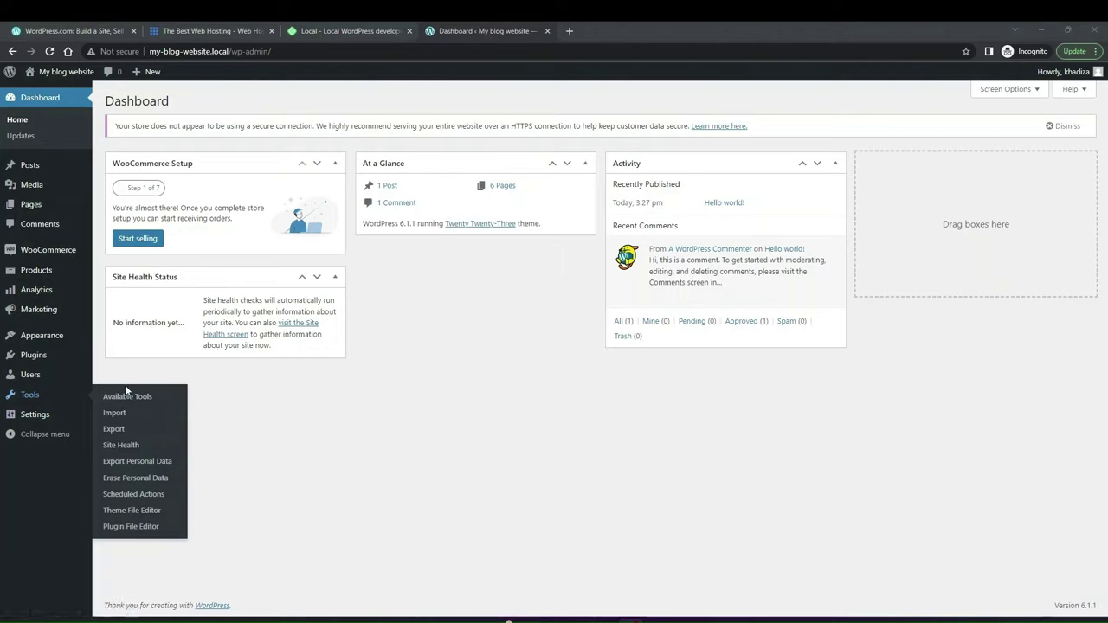
click(41, 356)
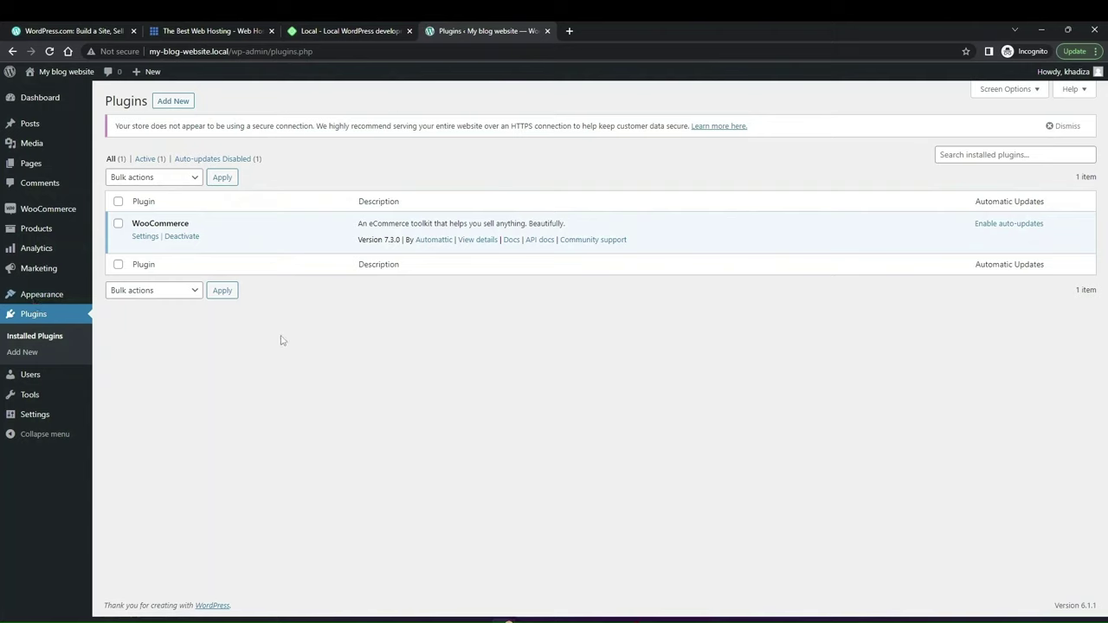
Step: Go from the Installed Plugins list back to the Add Plugins screen
mouse_move(40, 97)
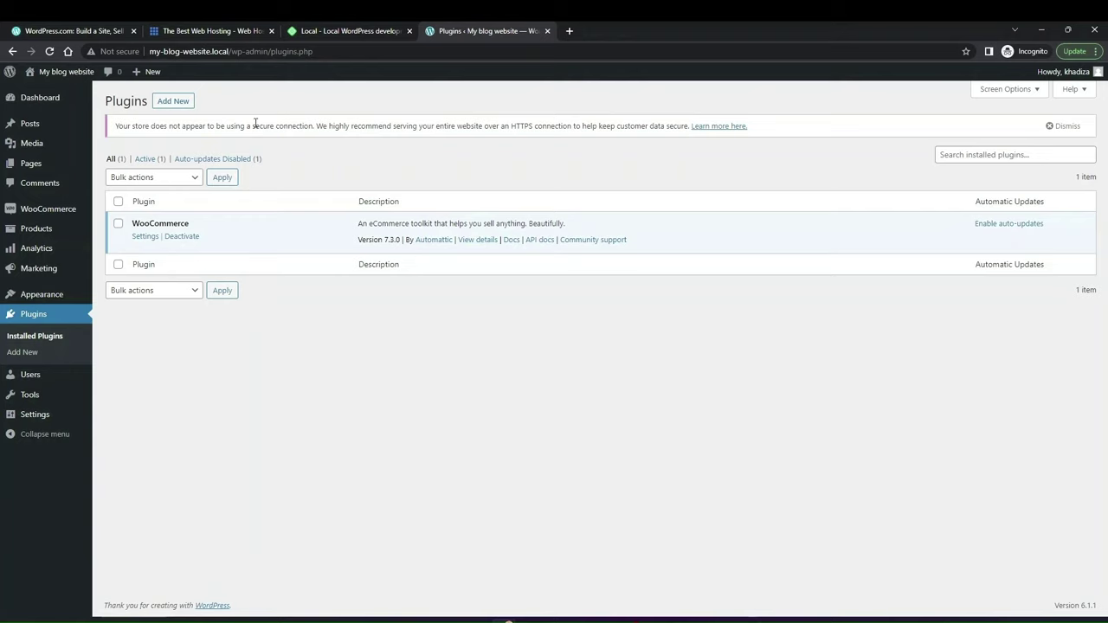
click(178, 103)
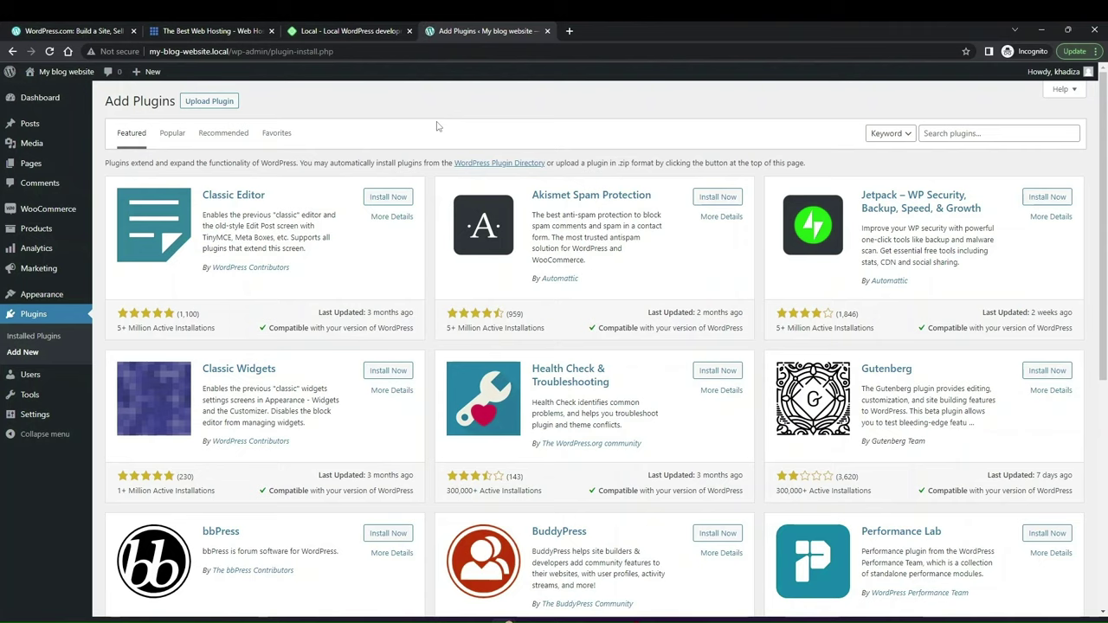
Step: Load elementor.com in a new browser tab
click(569, 31)
text(ele)
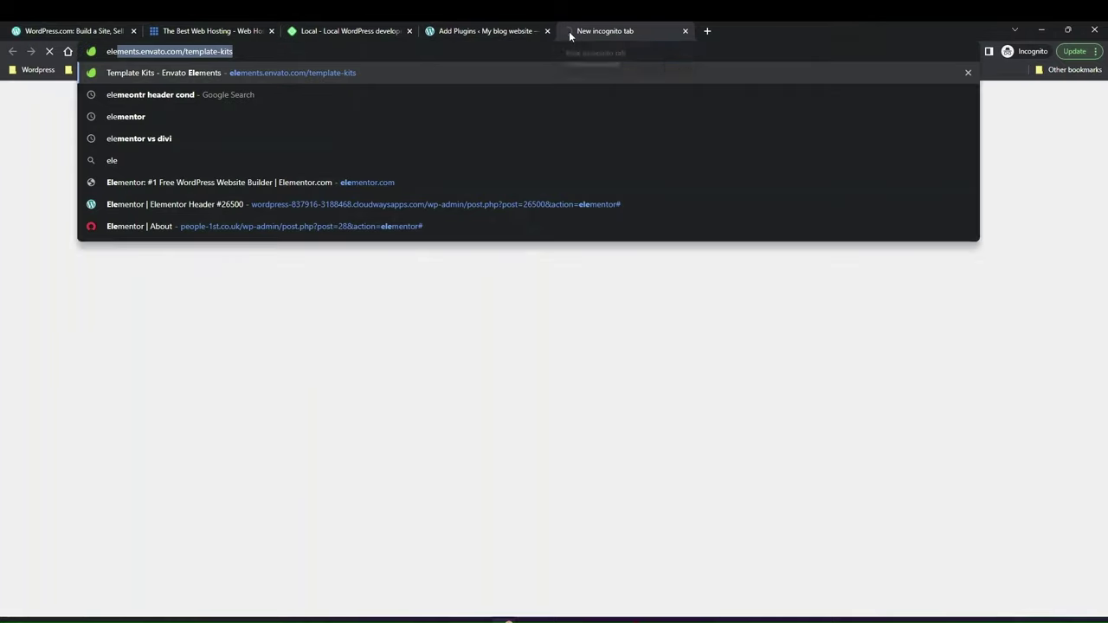
text(men)
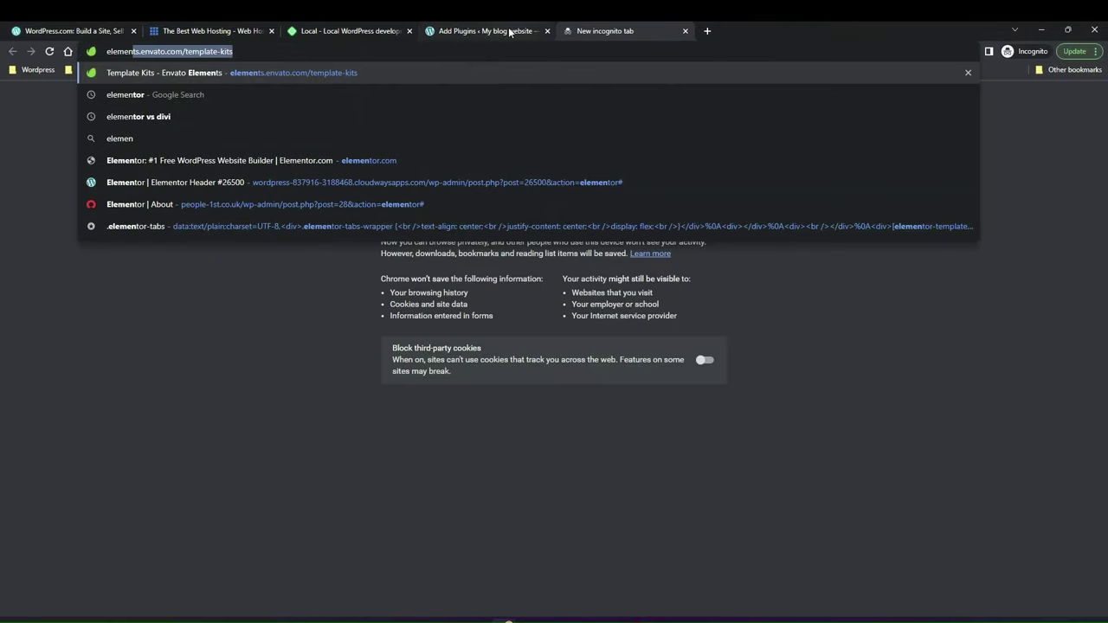
text(tor.com)
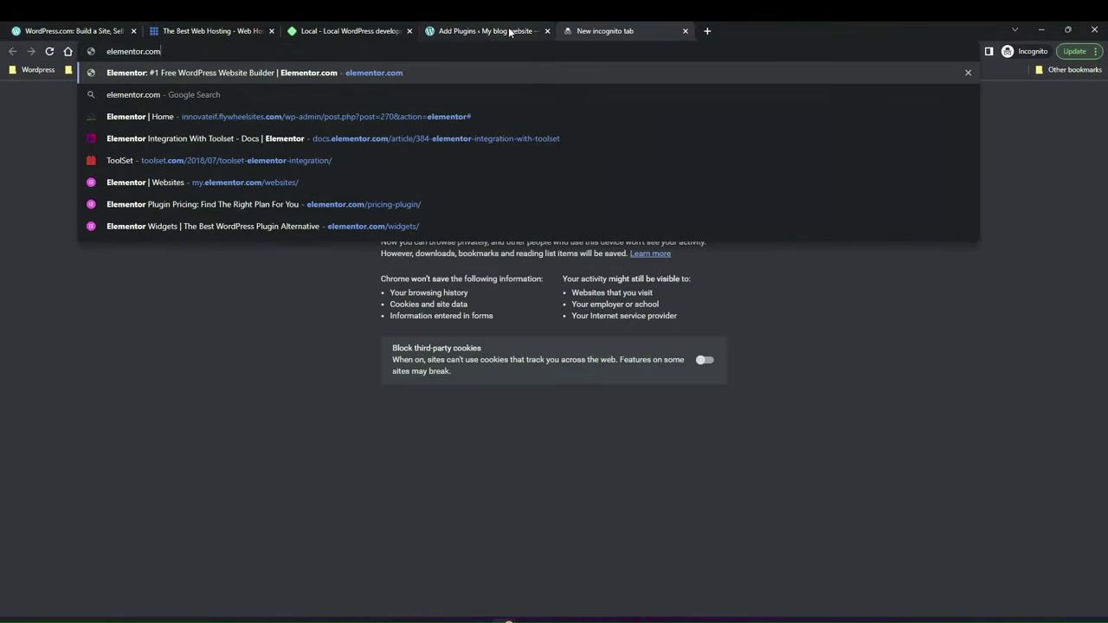
key(Return)
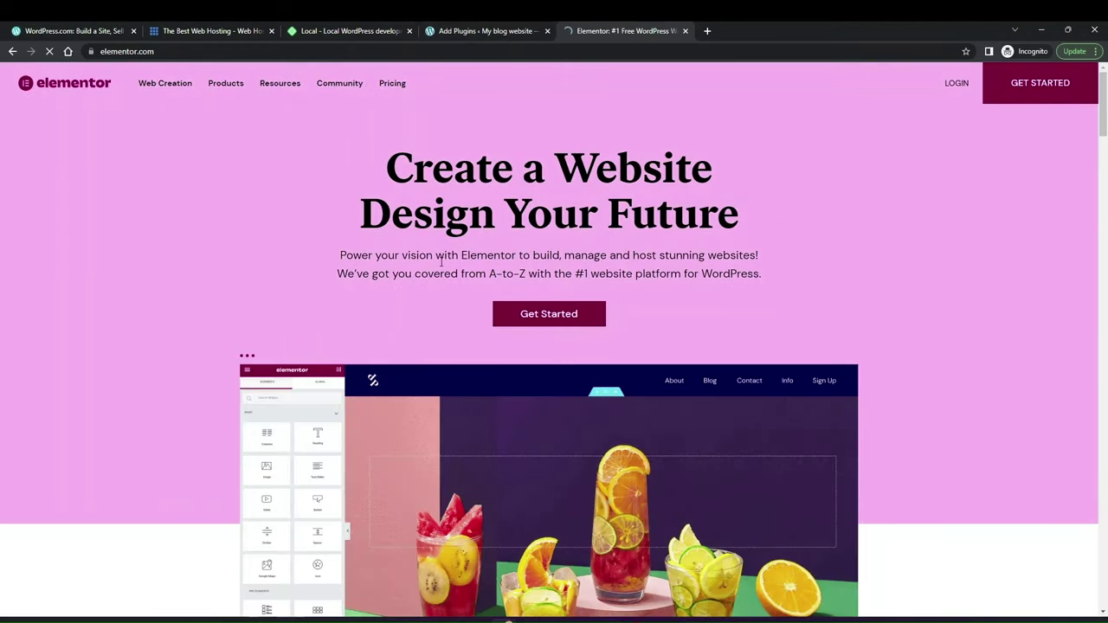
scroll(440, 259, down, 1)
scroll(442, 262, up, 1)
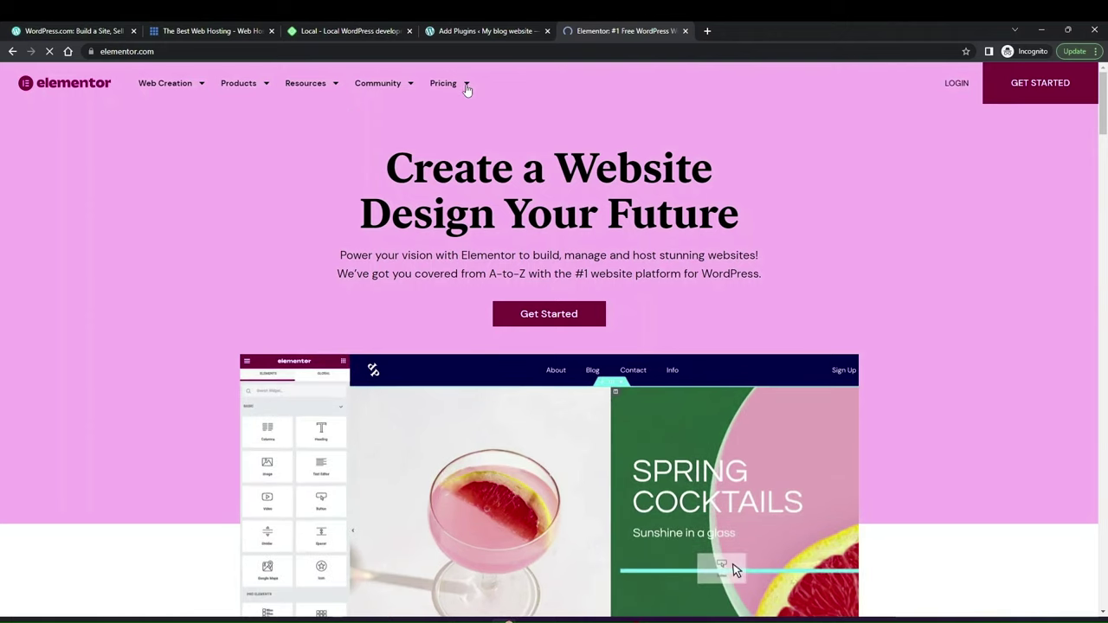
Step: Open the Pricing > Page Builder Plugin plans page
click(466, 87)
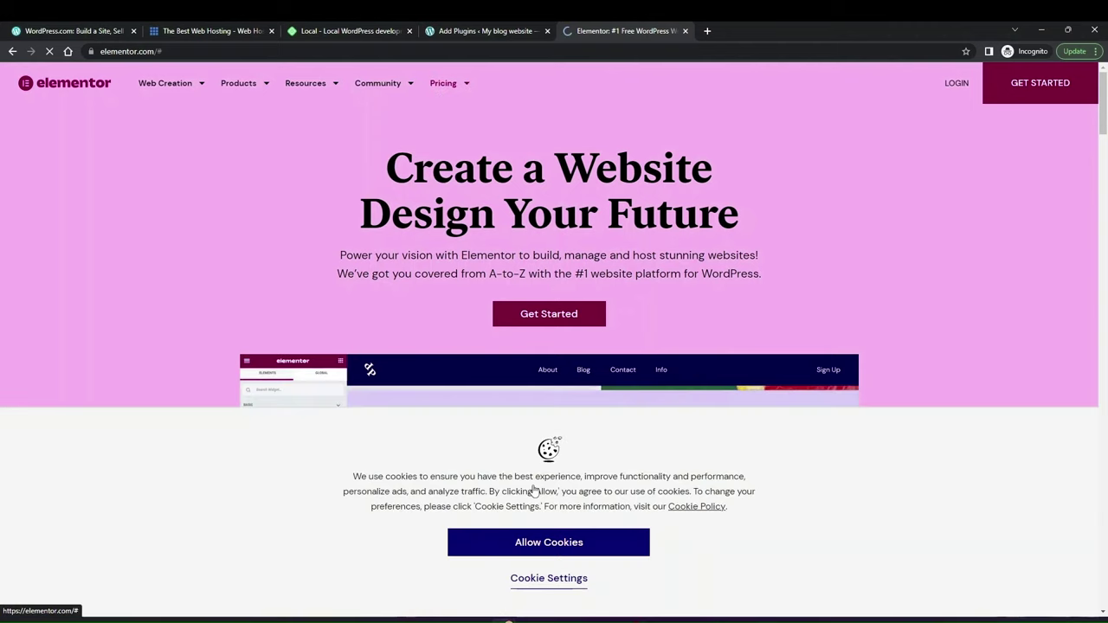
mouse_move(444, 90)
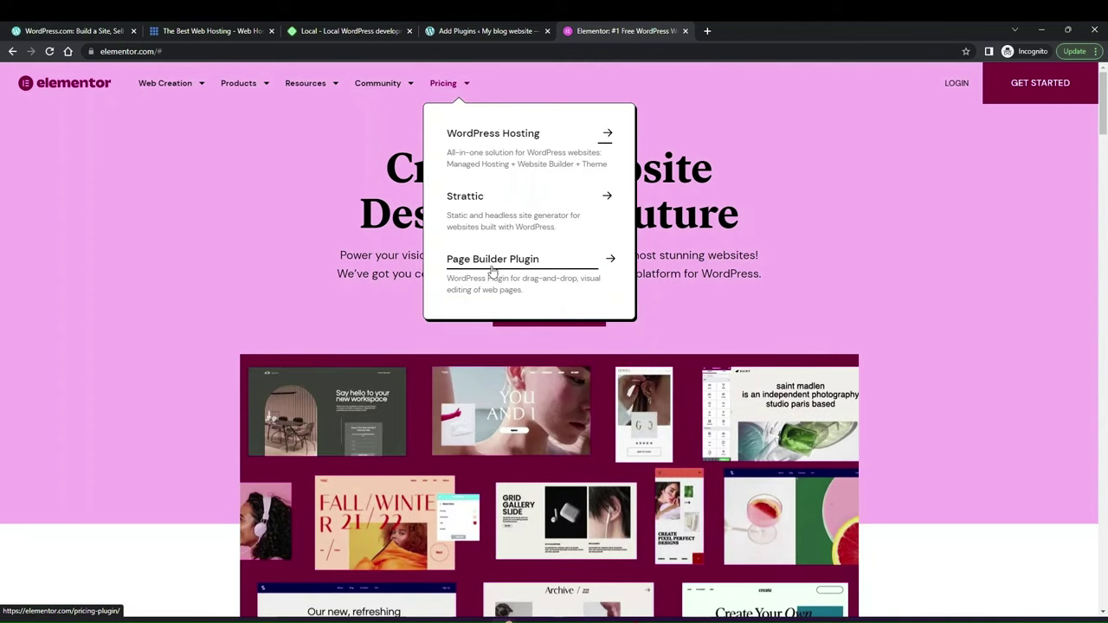
click(492, 260)
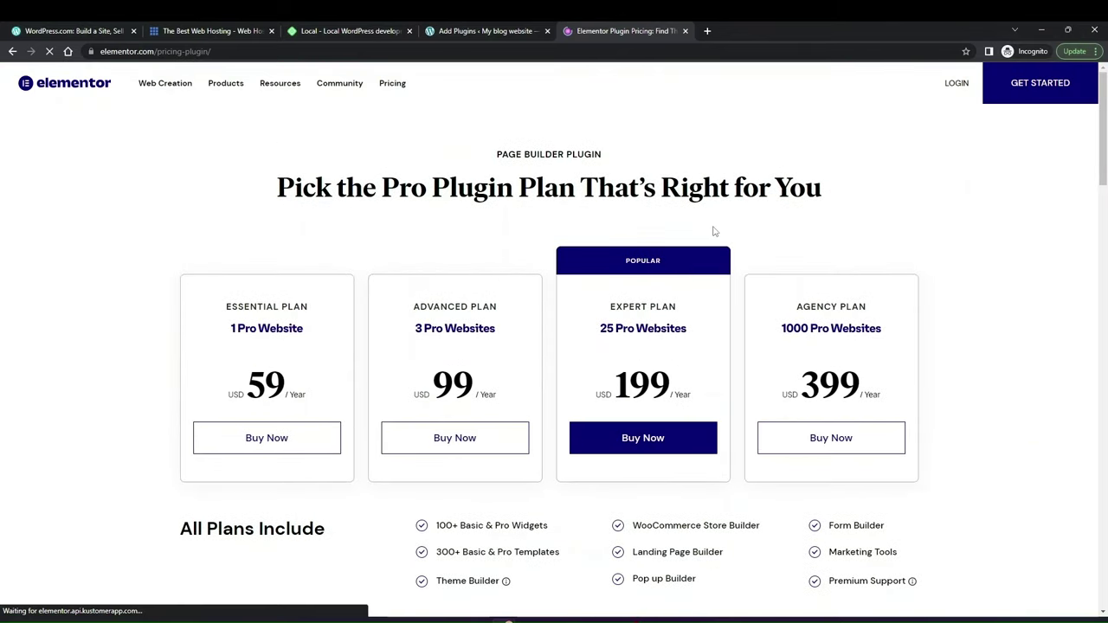
Step: Upload elementor-pro-3.7.3.zip on the Add Plugins page and install it
click(481, 31)
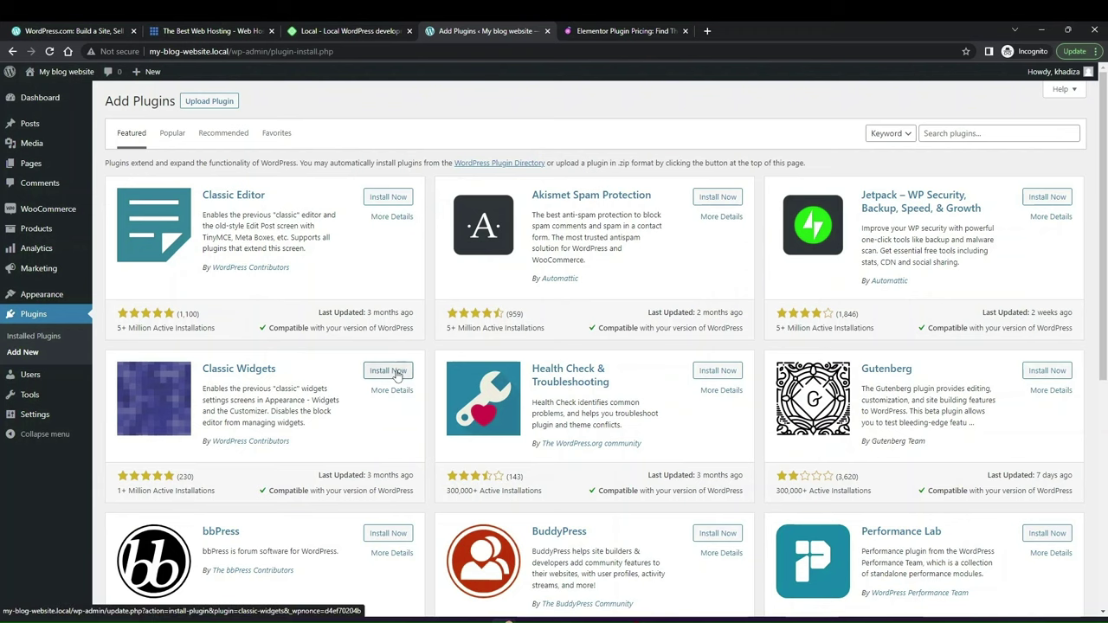
click(209, 102)
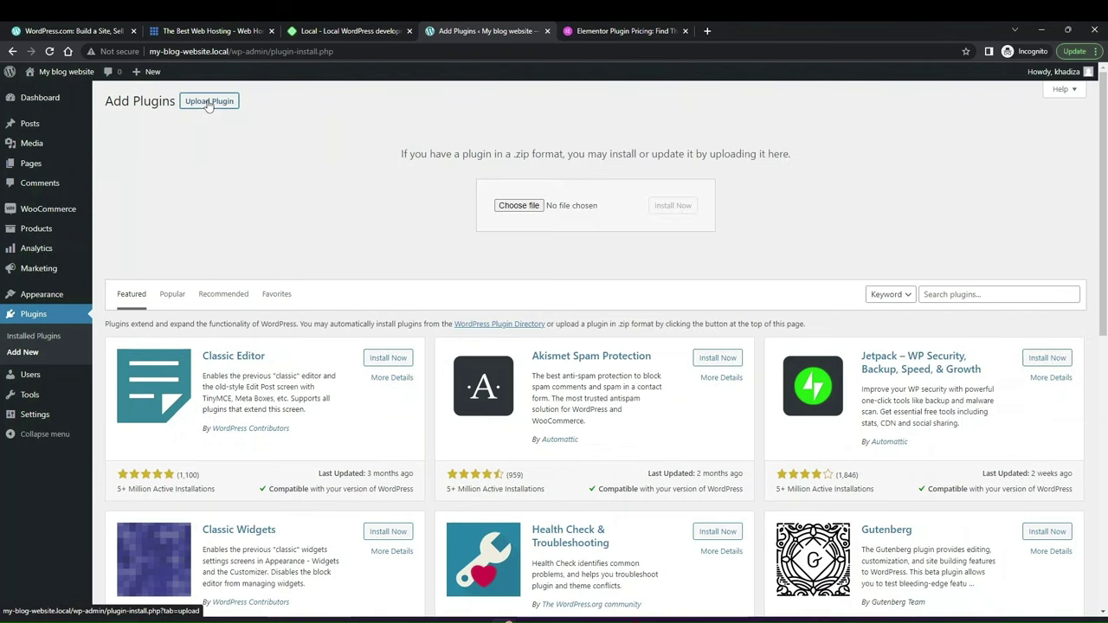
click(522, 206)
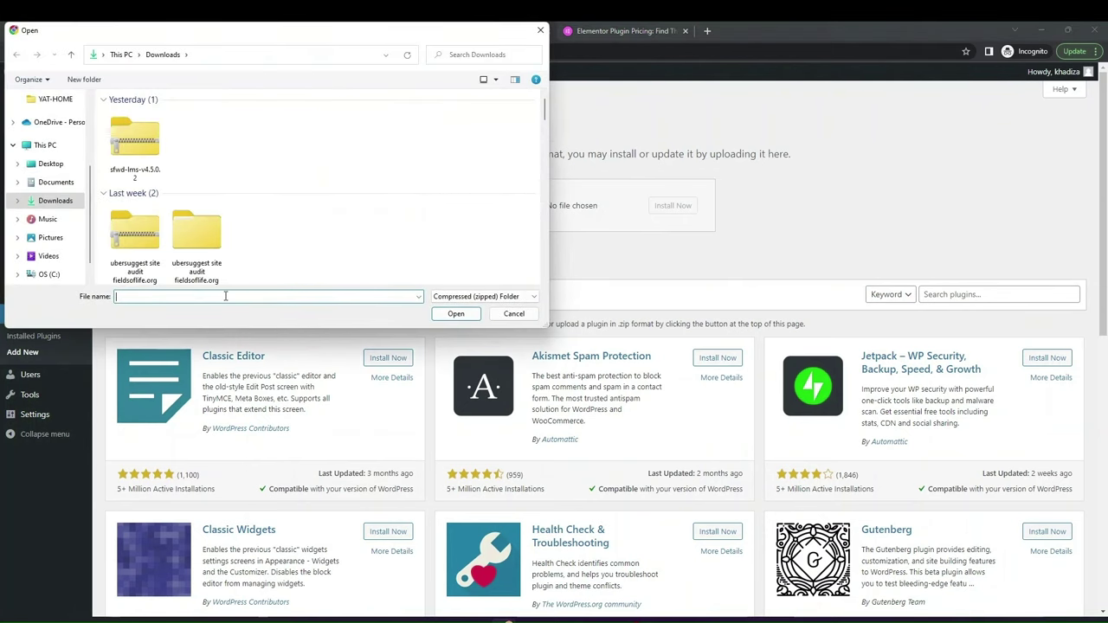
text(ele)
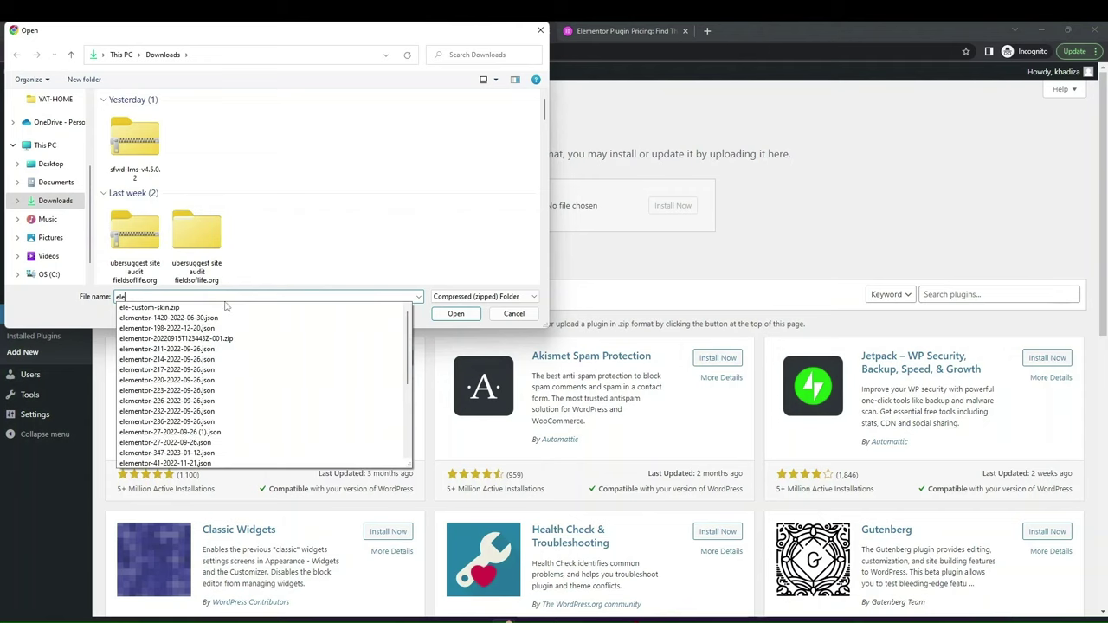
text(mentor)
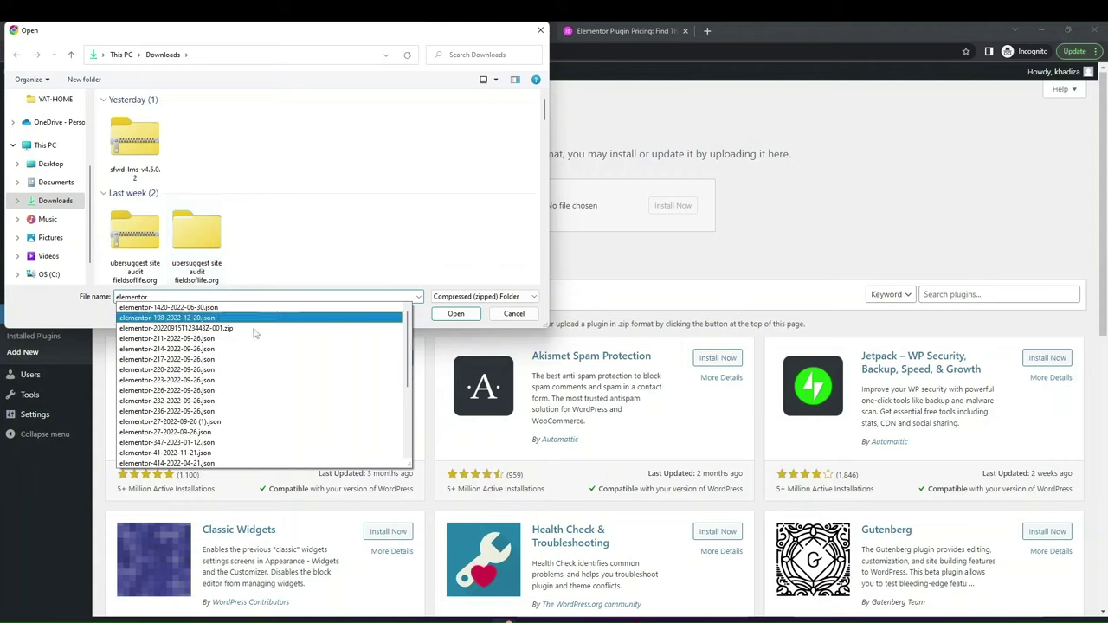
scroll(255, 333, down, 5)
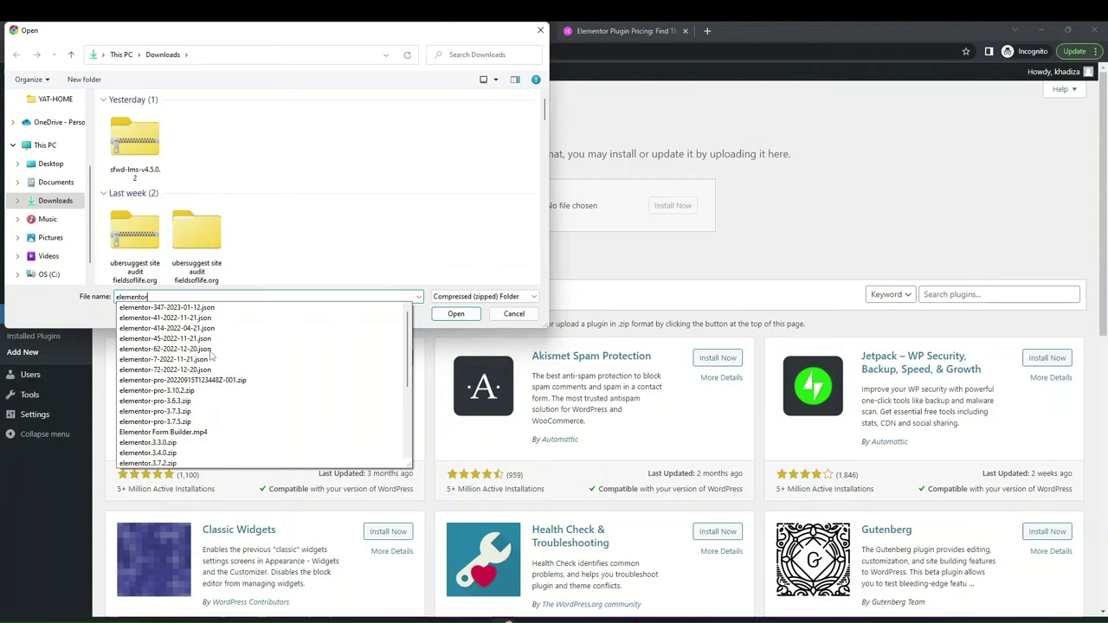
click(155, 411)
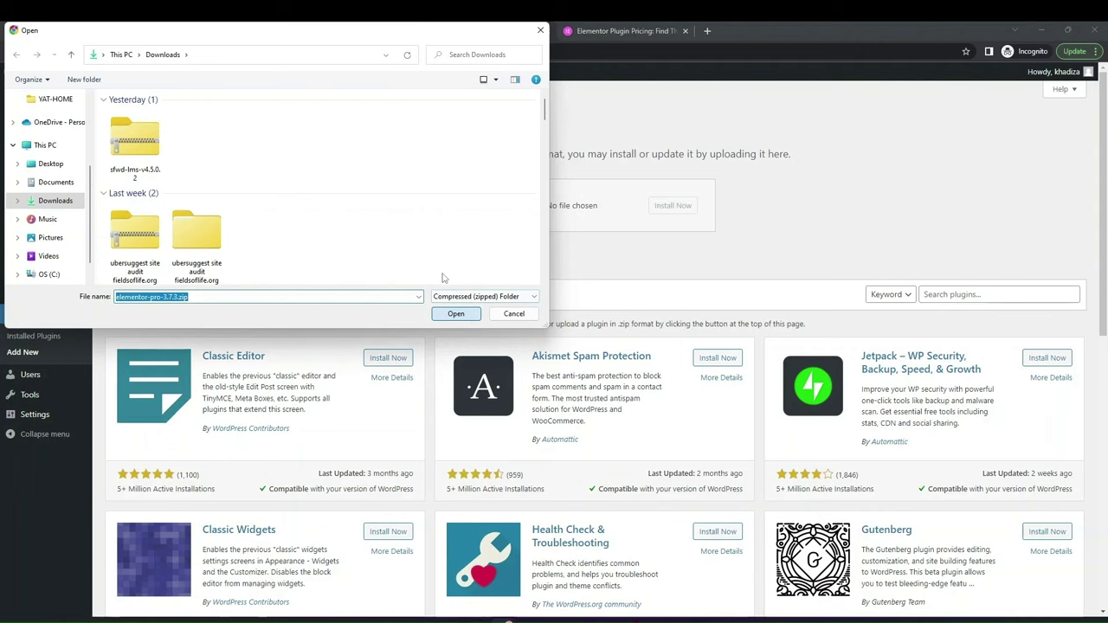
key(Return)
click(672, 206)
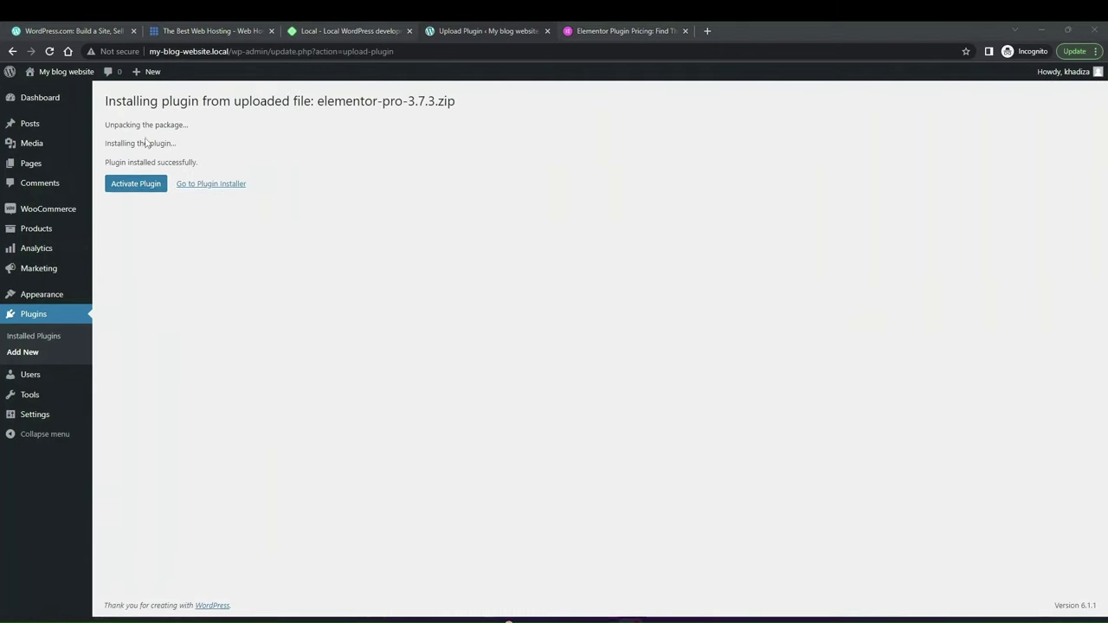
Step: Activate Elementor Pro 3.7.3 from the installation result page
click(139, 184)
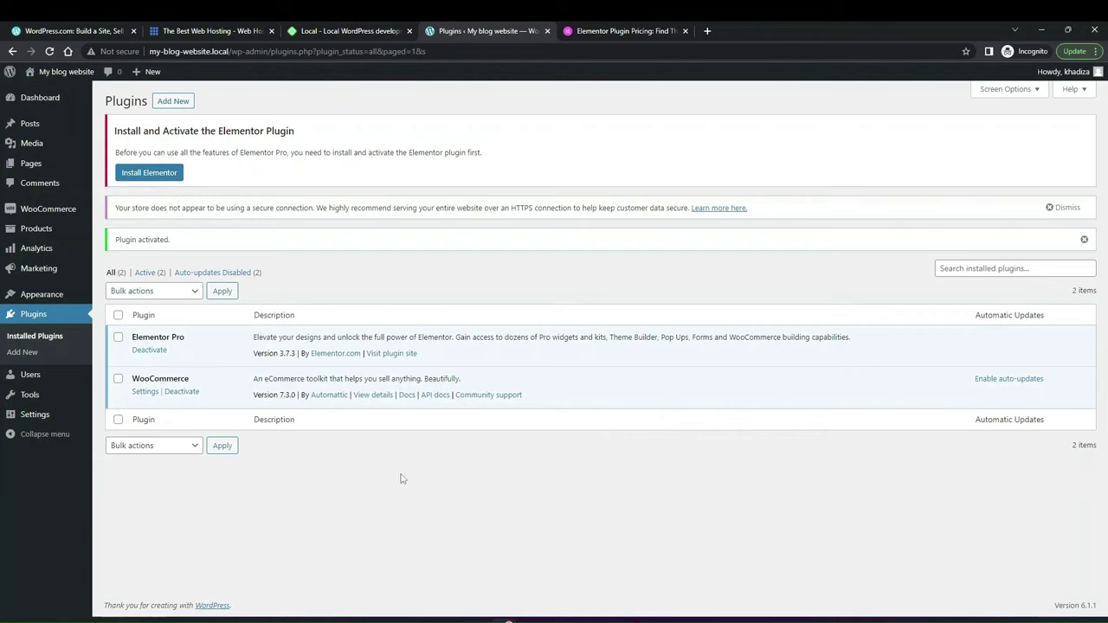
Step: Open Users > All Users to see the site's accounts
click(40, 381)
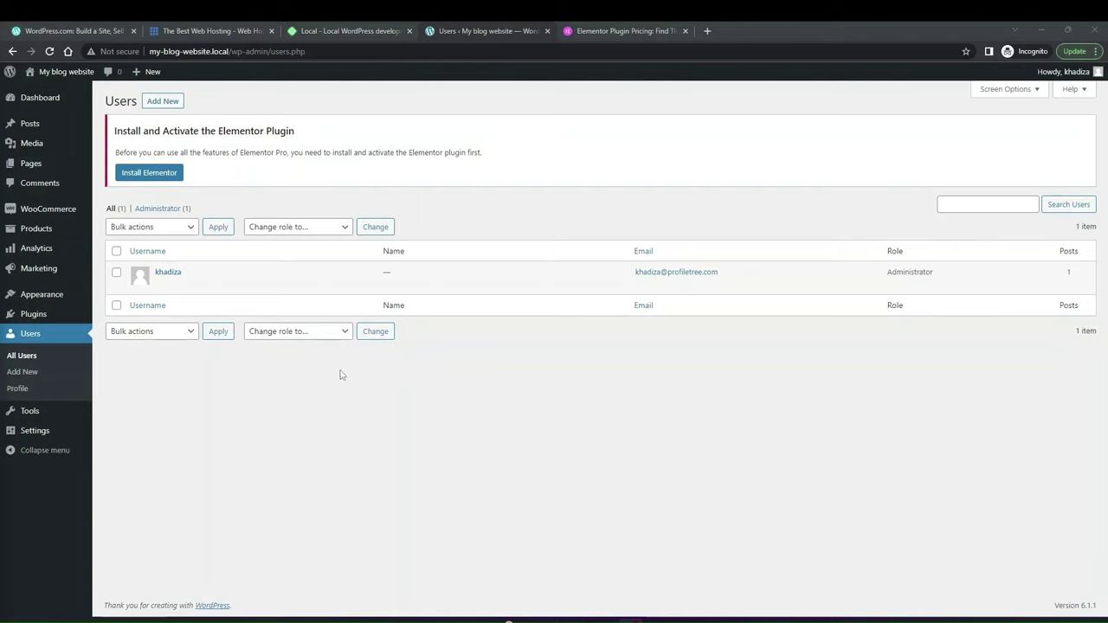
mouse_move(162, 270)
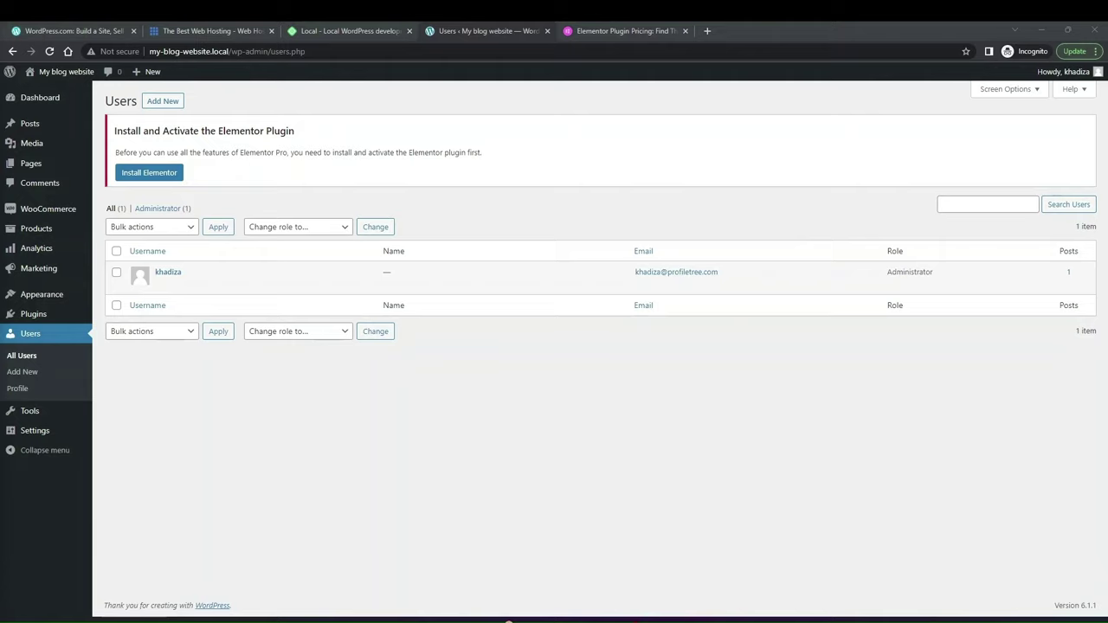
Step: Start a new user and fill in the username, e-mail, first and last name
click(172, 106)
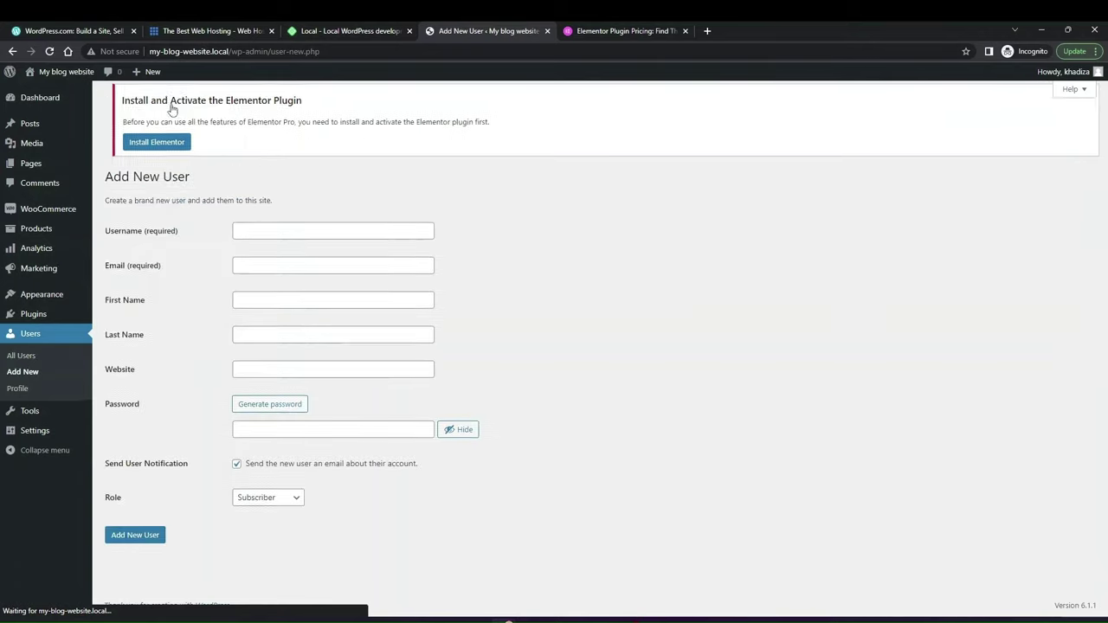
click(275, 232)
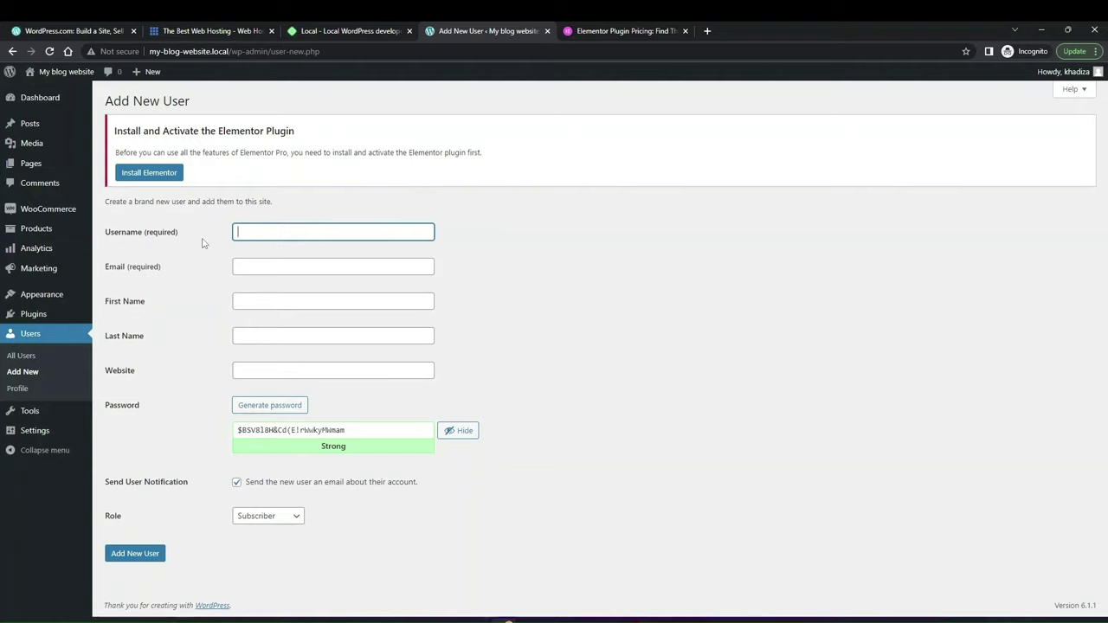
text(User1)
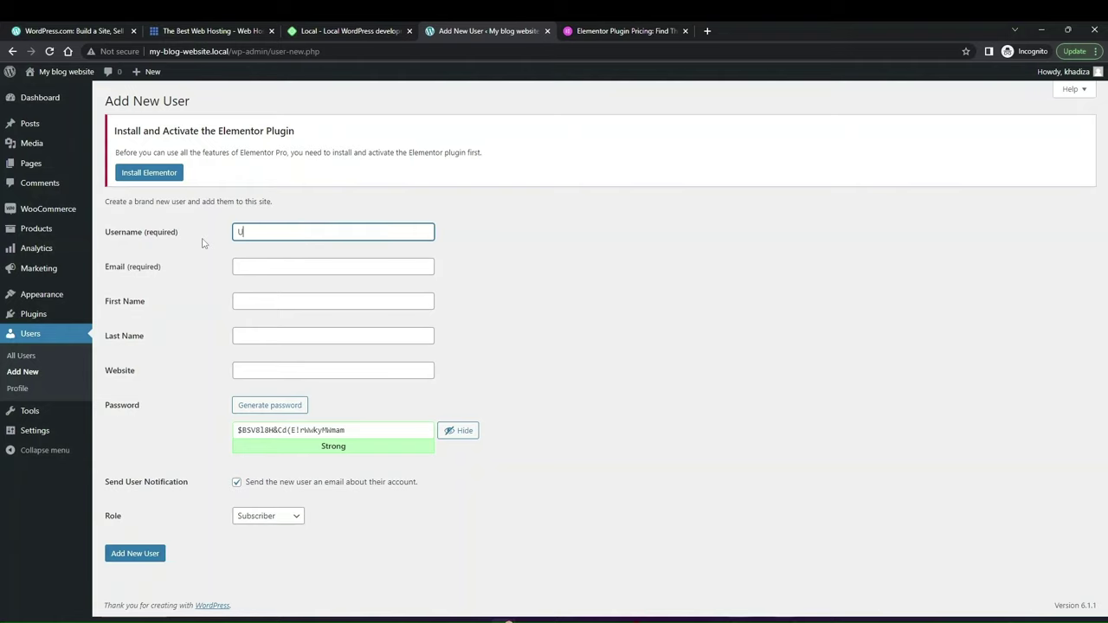
click(261, 267)
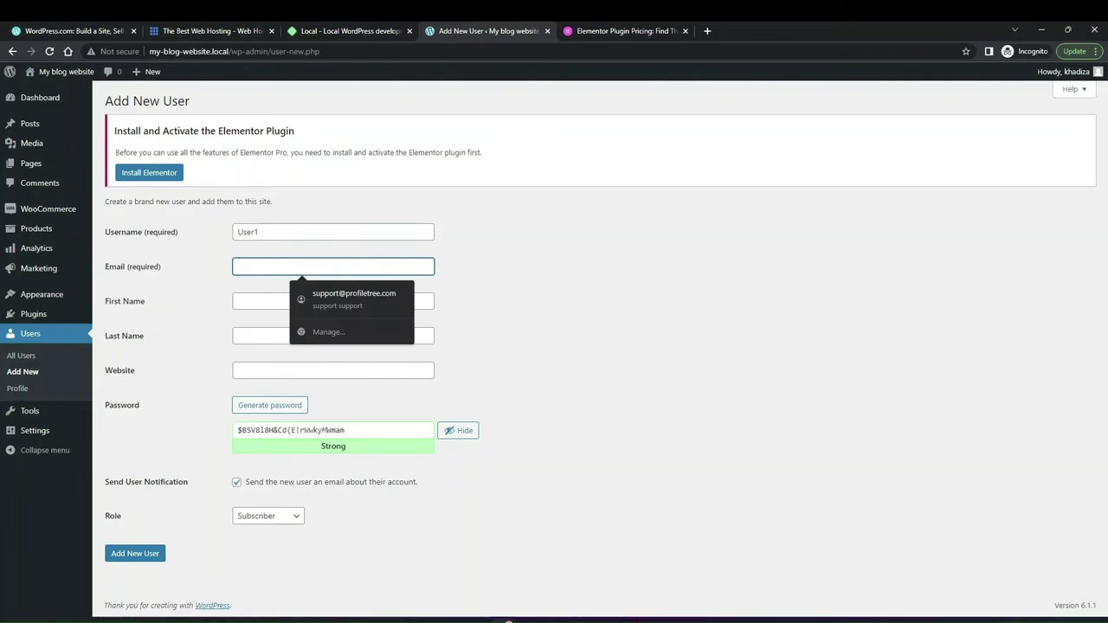
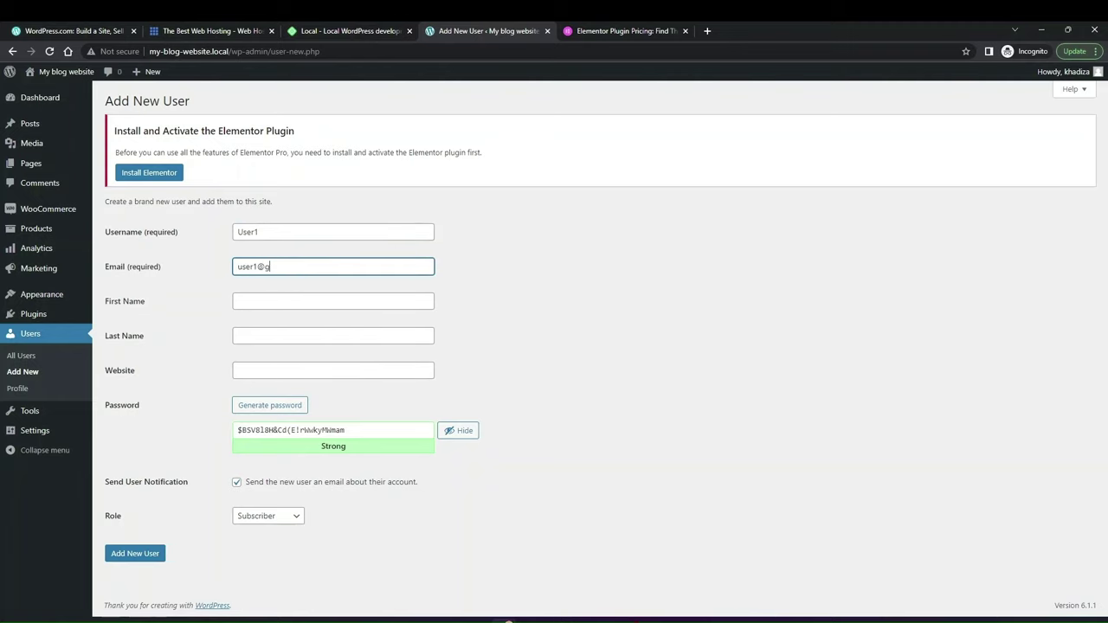
click(245, 306)
click(248, 336)
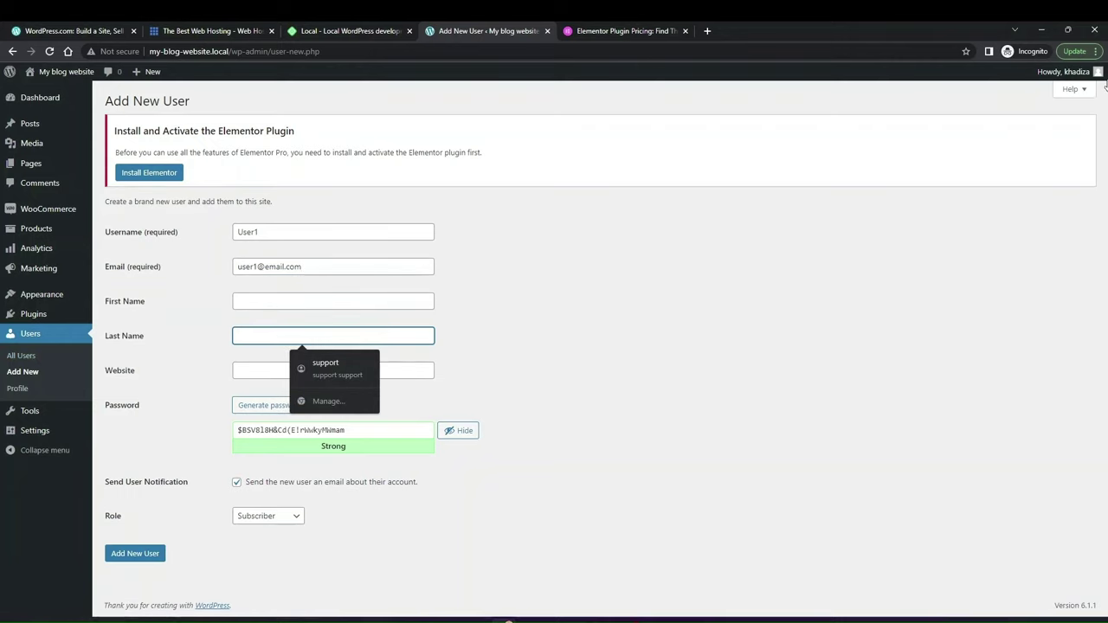
mouse_move(1068, 73)
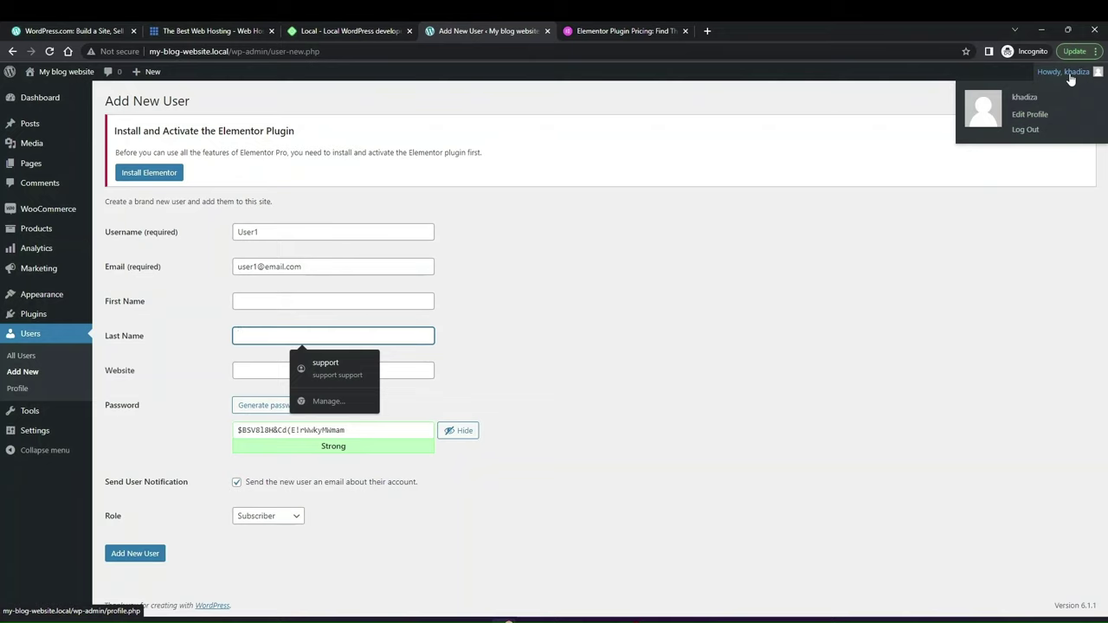
click(327, 303)
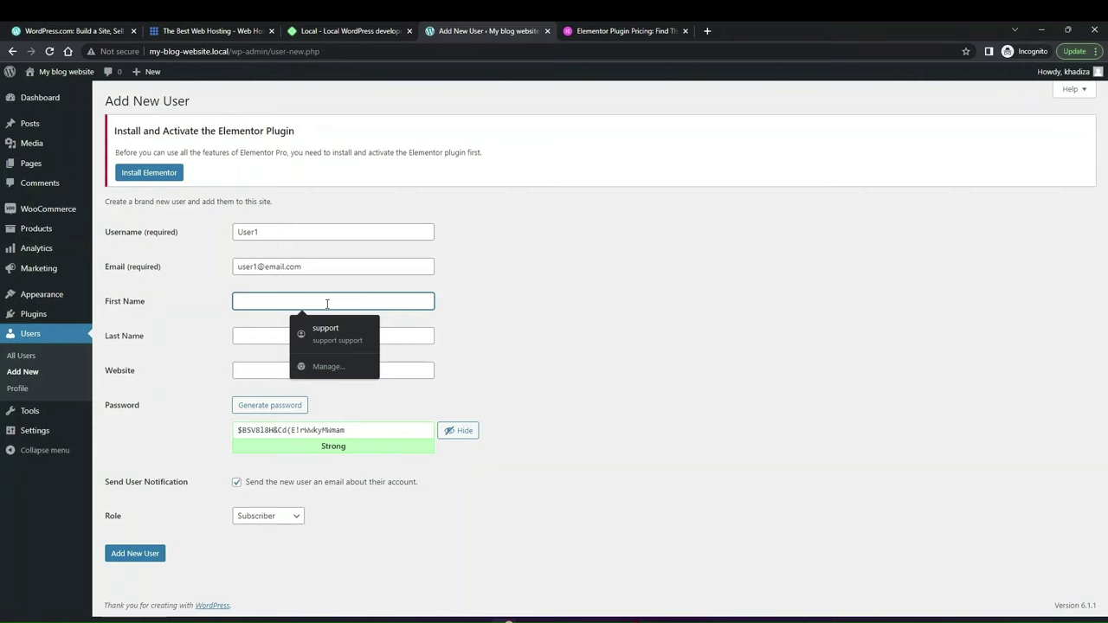
text(Jane)
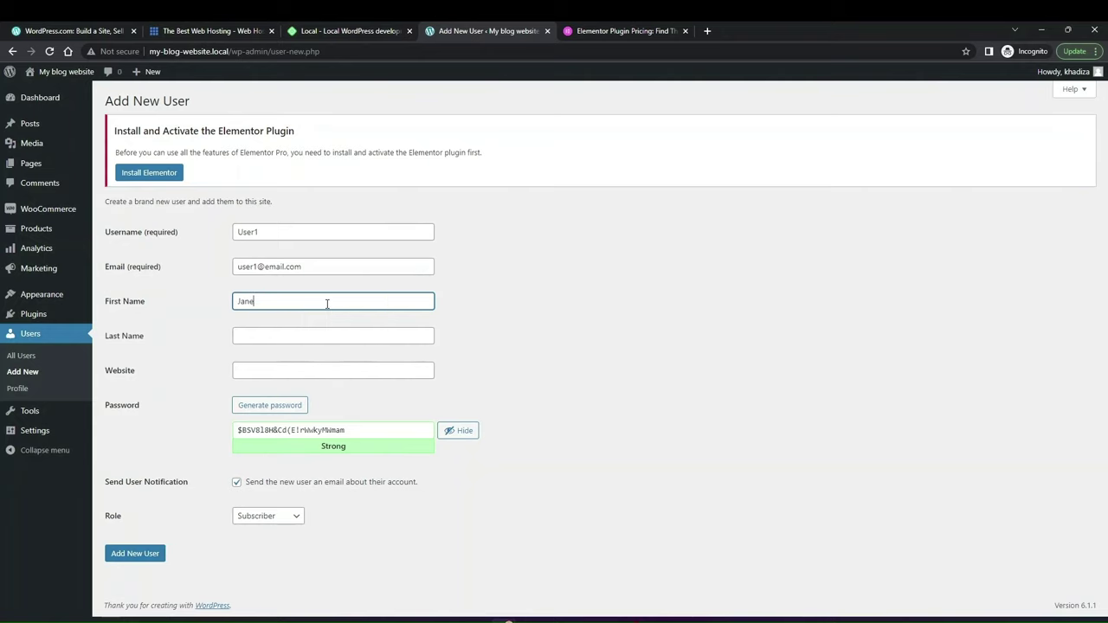
click(289, 335)
text(Smith)
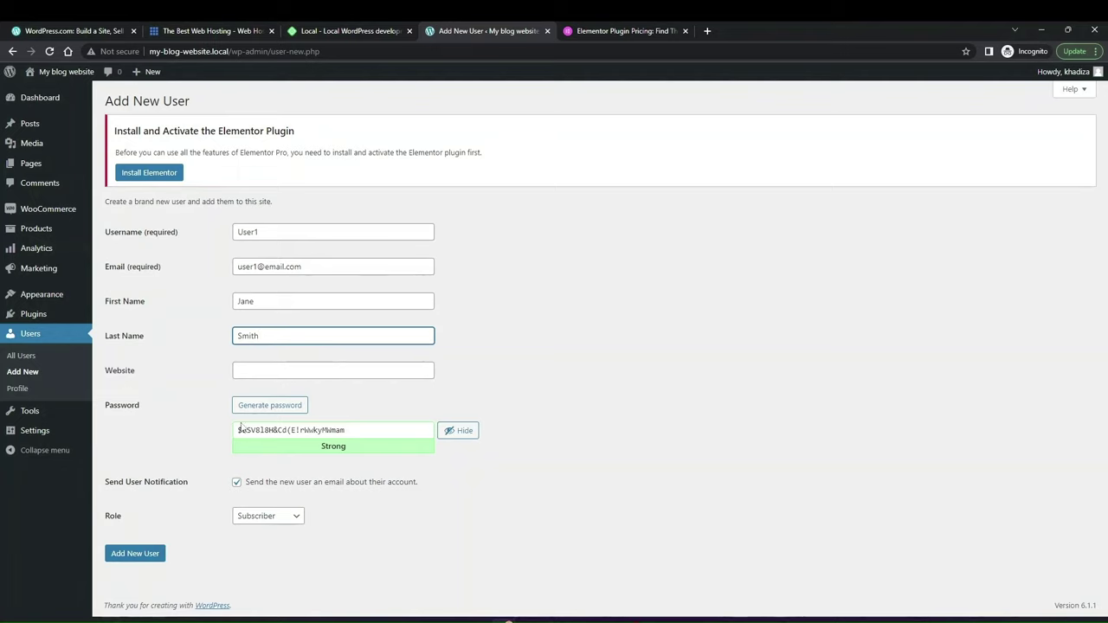
Step: Generate a strong password, choose the Editor role and create the user
click(270, 407)
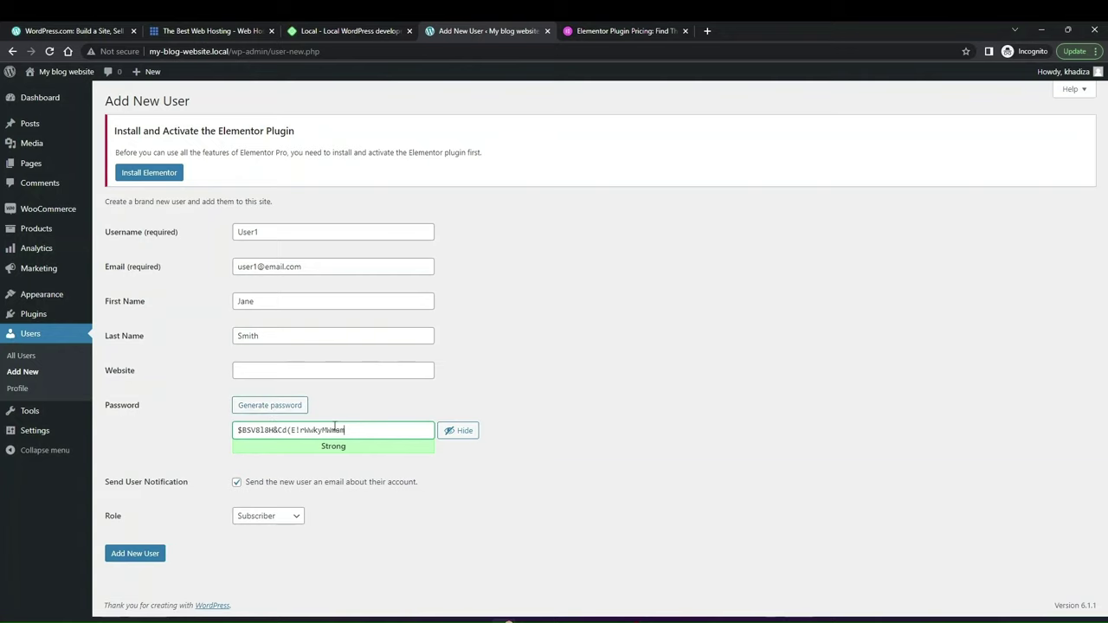
click(273, 408)
drag(360, 428, 197, 445)
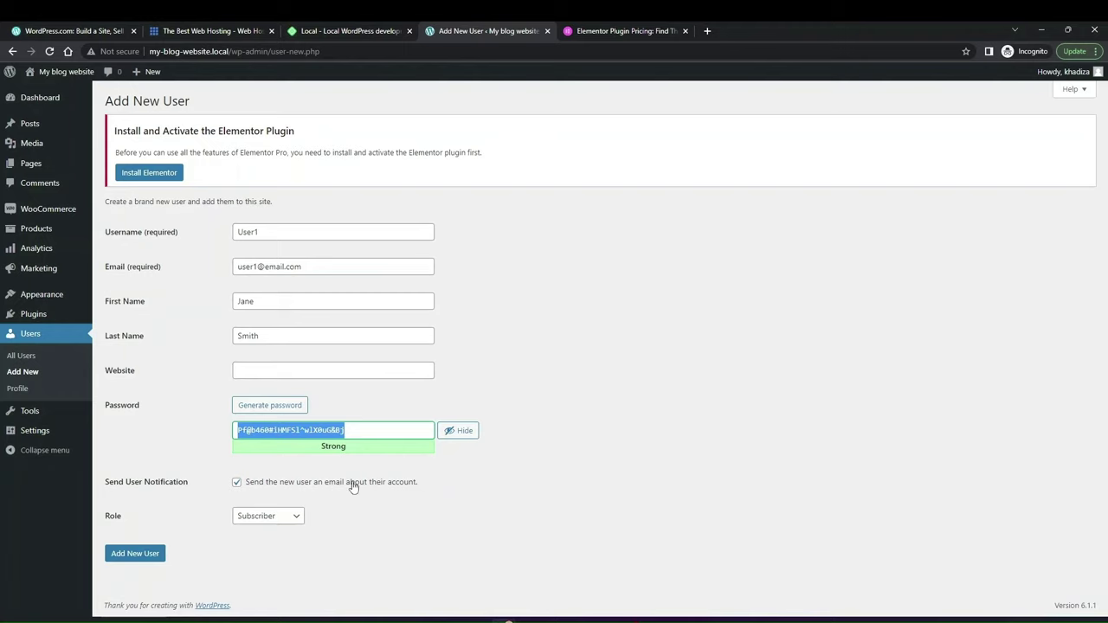
click(264, 516)
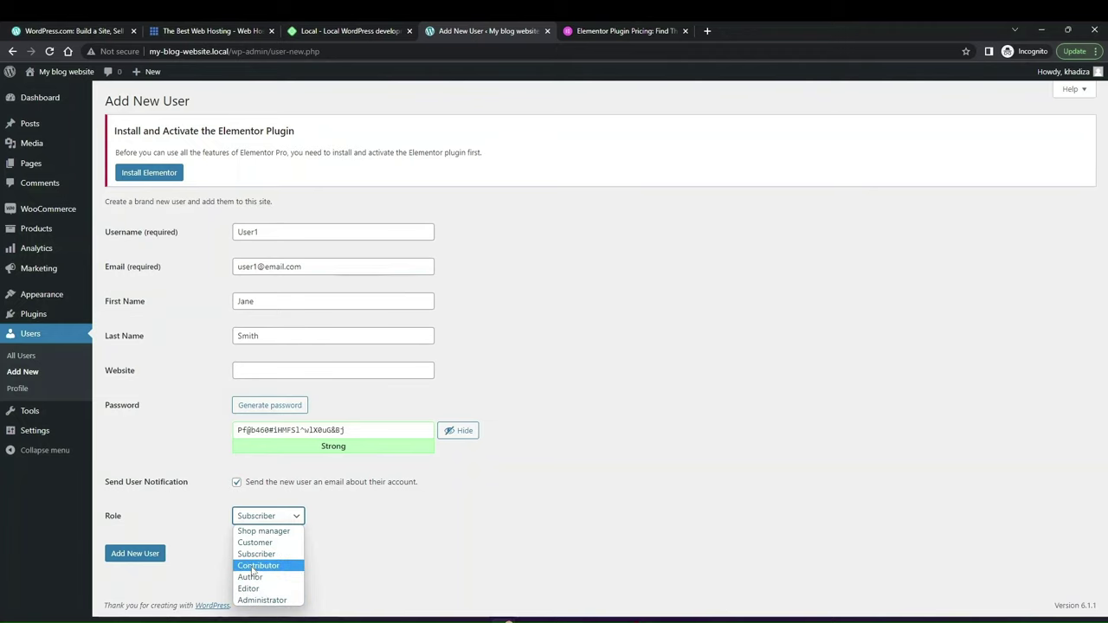
click(255, 589)
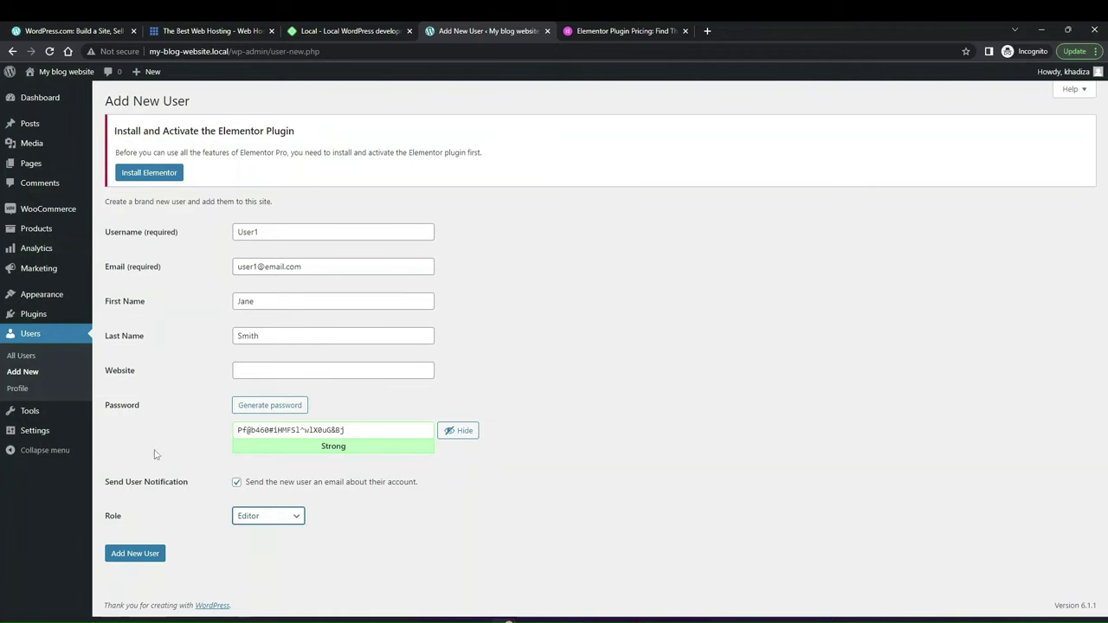
click(148, 561)
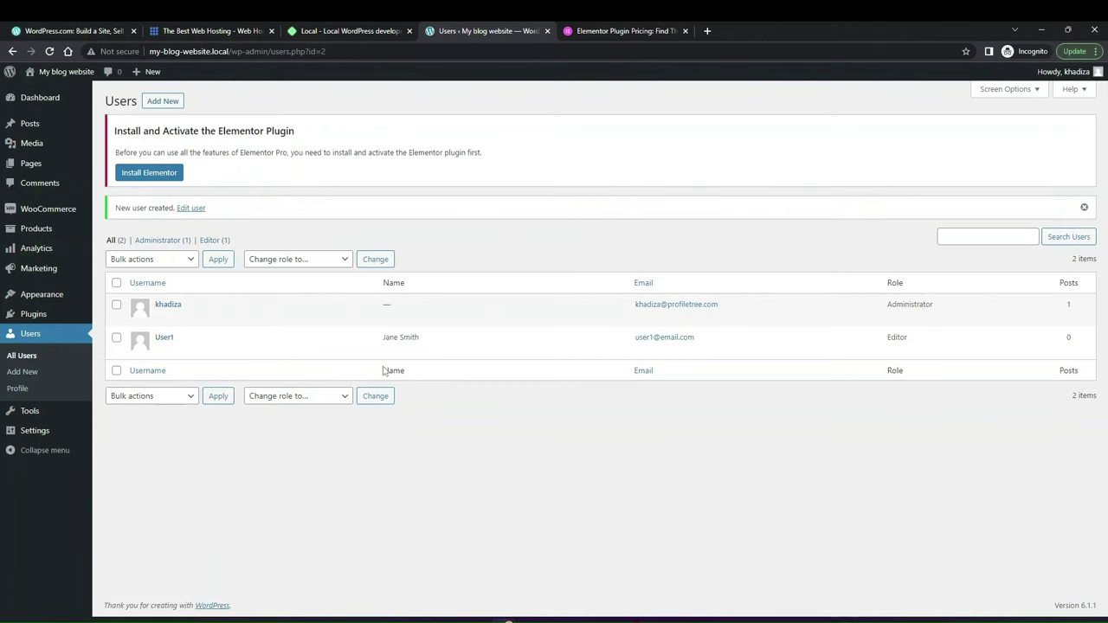
Step: Untick Posts in the users list's Screen Options, then go to Tools
click(1006, 90)
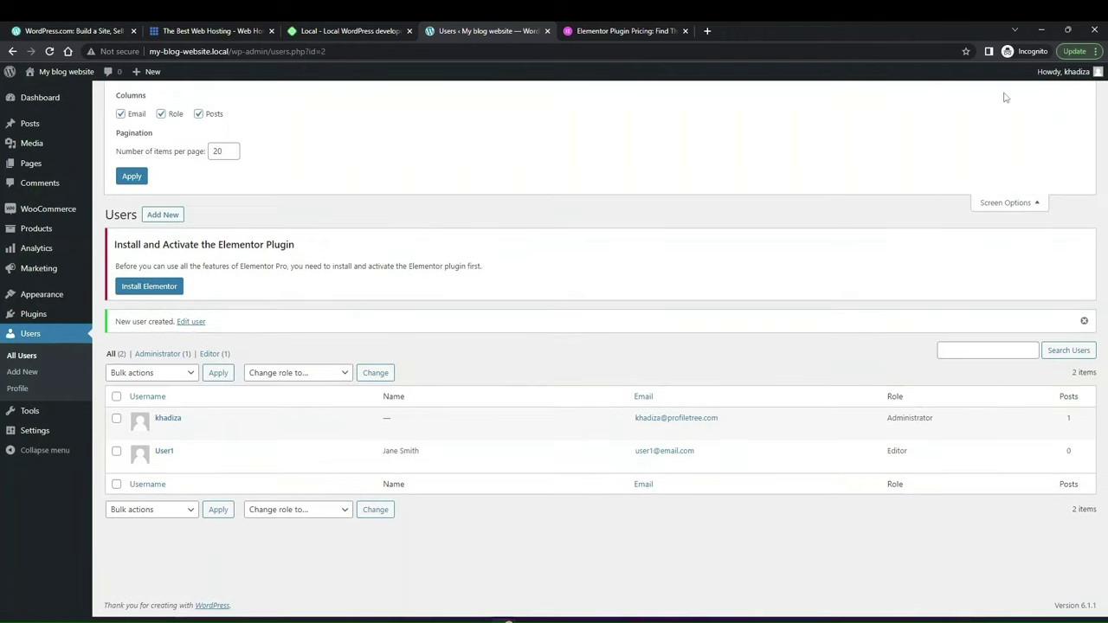
click(212, 117)
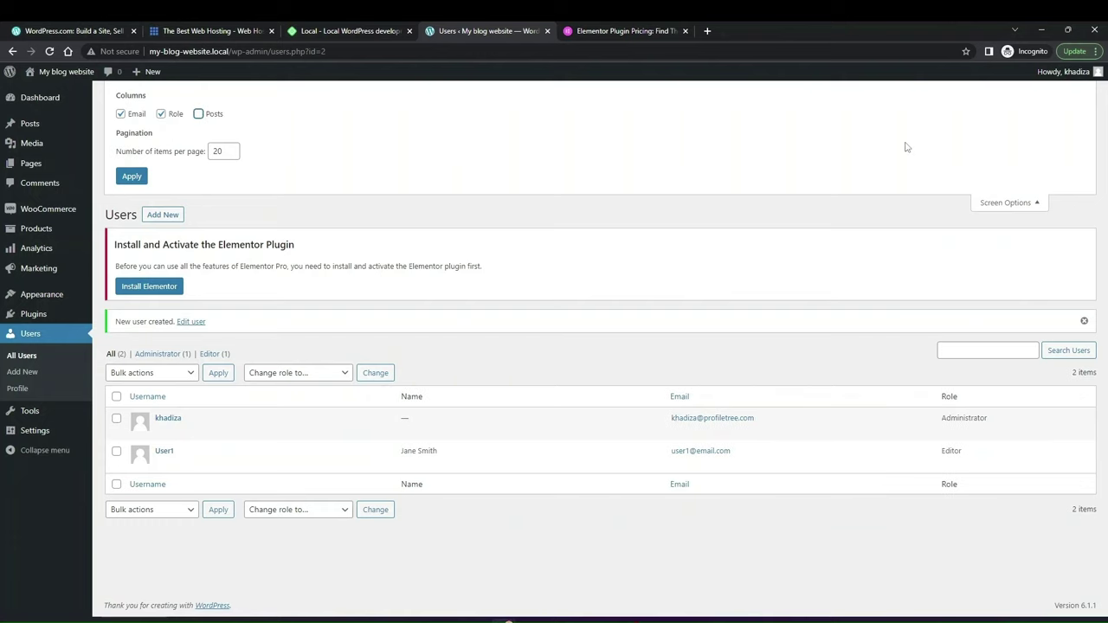
click(1002, 203)
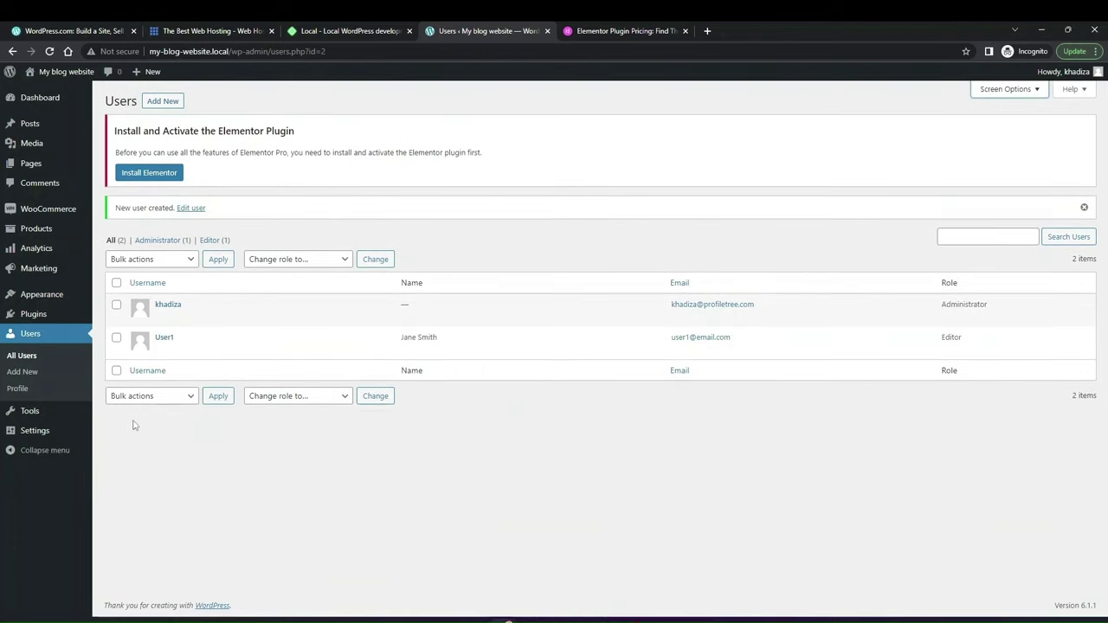
click(26, 412)
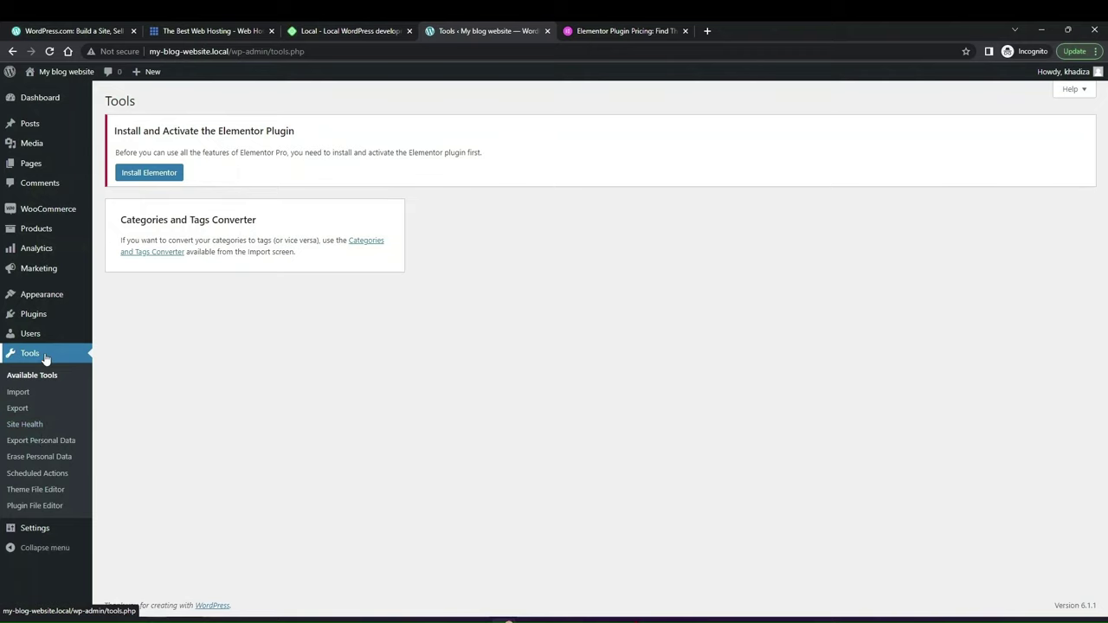
Step: Check the inactive-themes and missing-modules Site Health recommendations, then open Settings > General
click(24, 424)
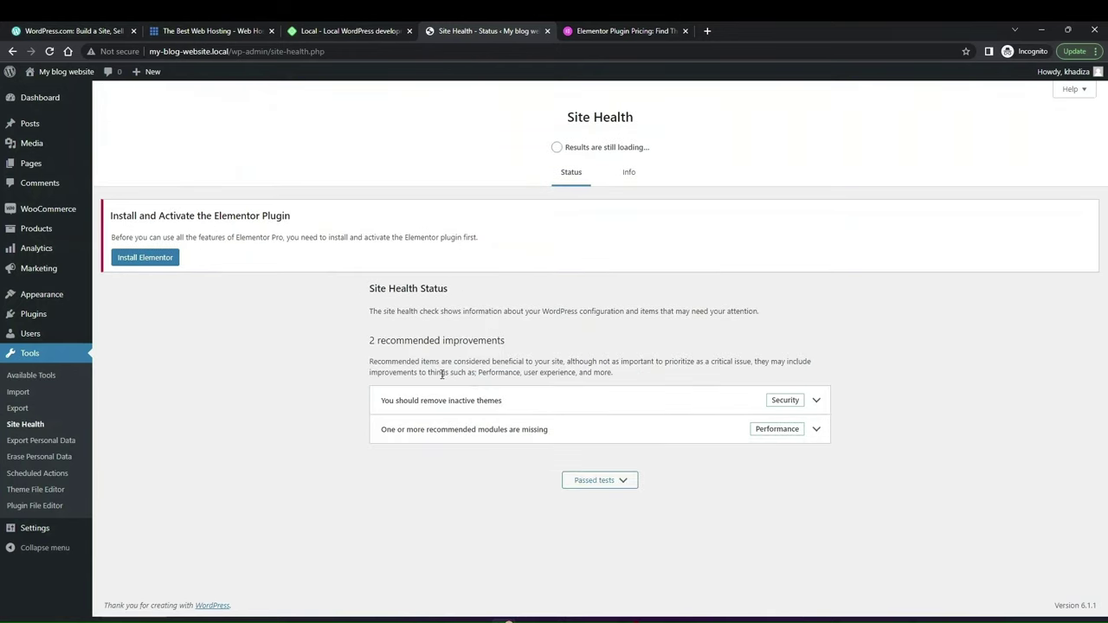
click(683, 410)
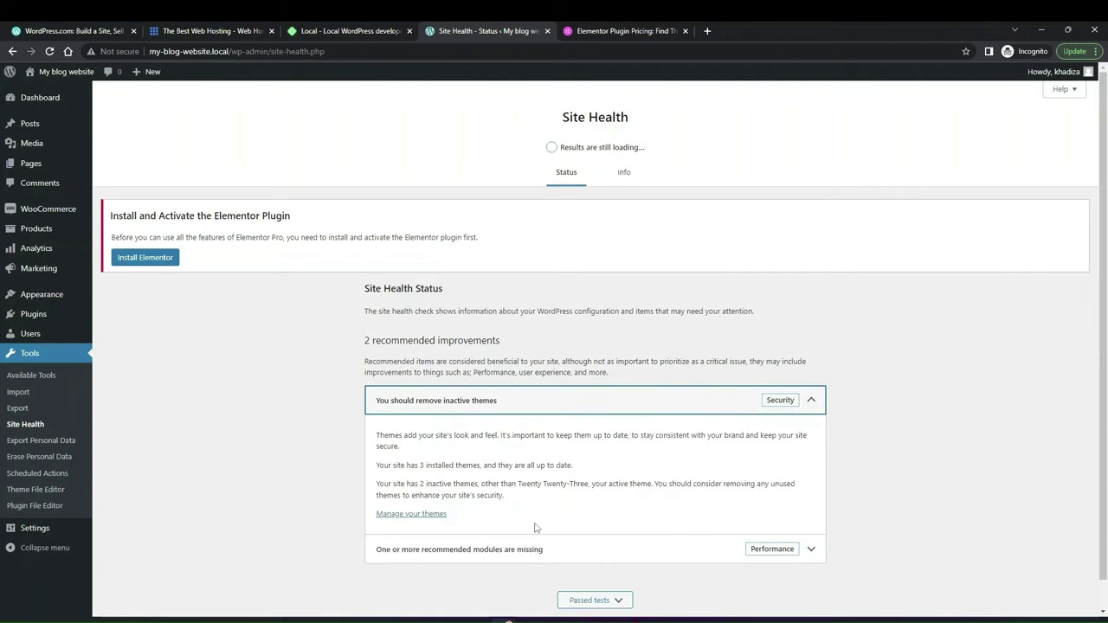
click(578, 412)
click(573, 436)
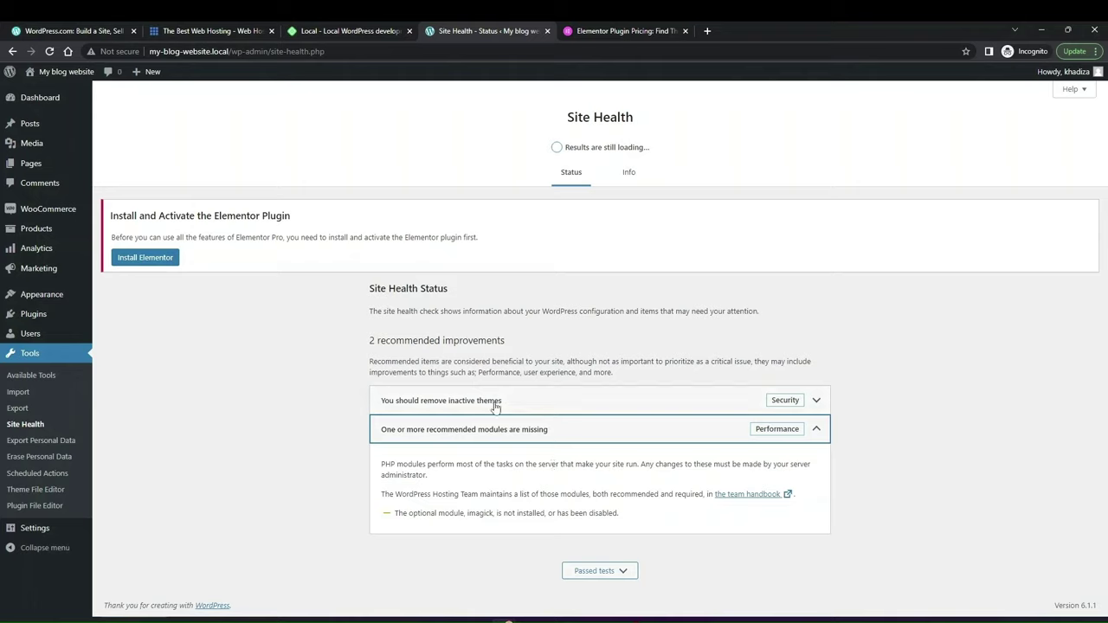
click(479, 437)
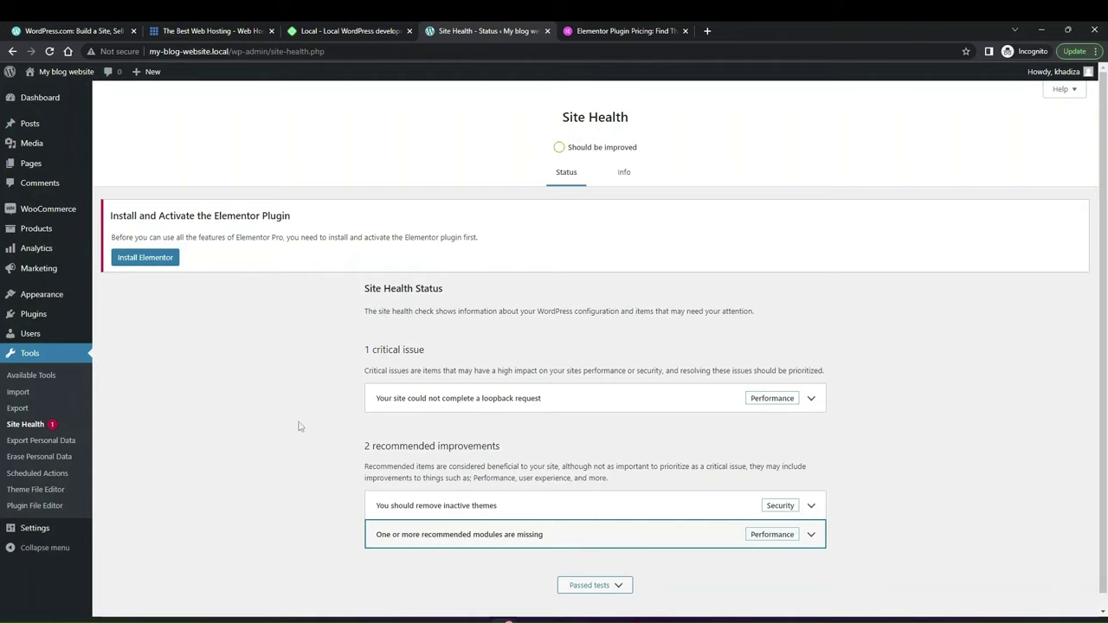
click(54, 531)
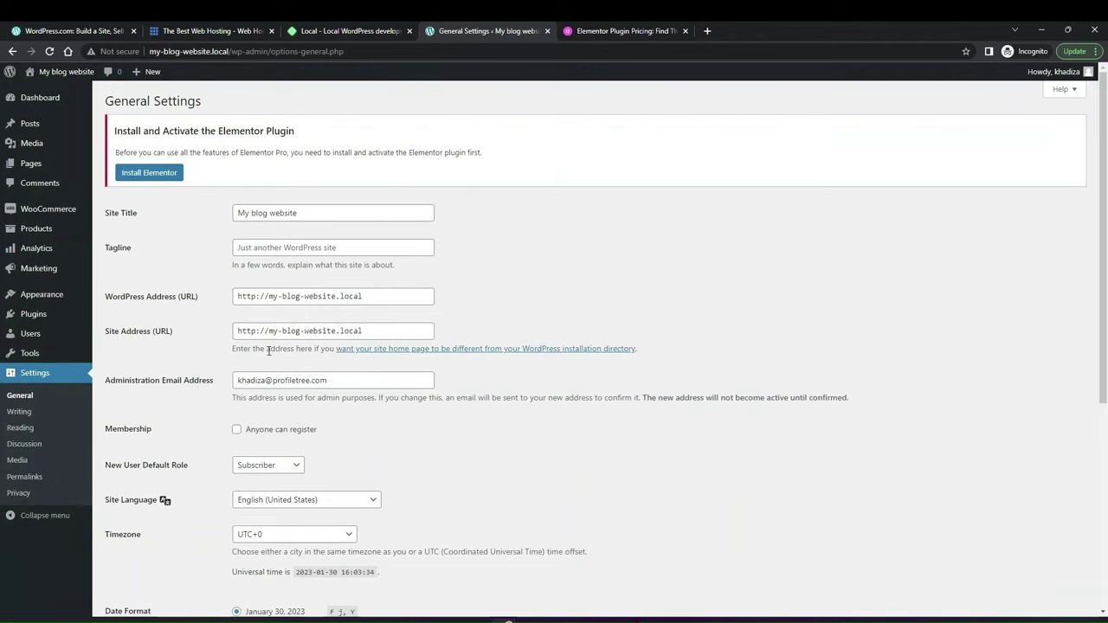
Step: Leave open registration off, make Editor the new-user default role, and go to Writing settings
scroll(269, 350, down, 1)
scroll(259, 372, down, 1)
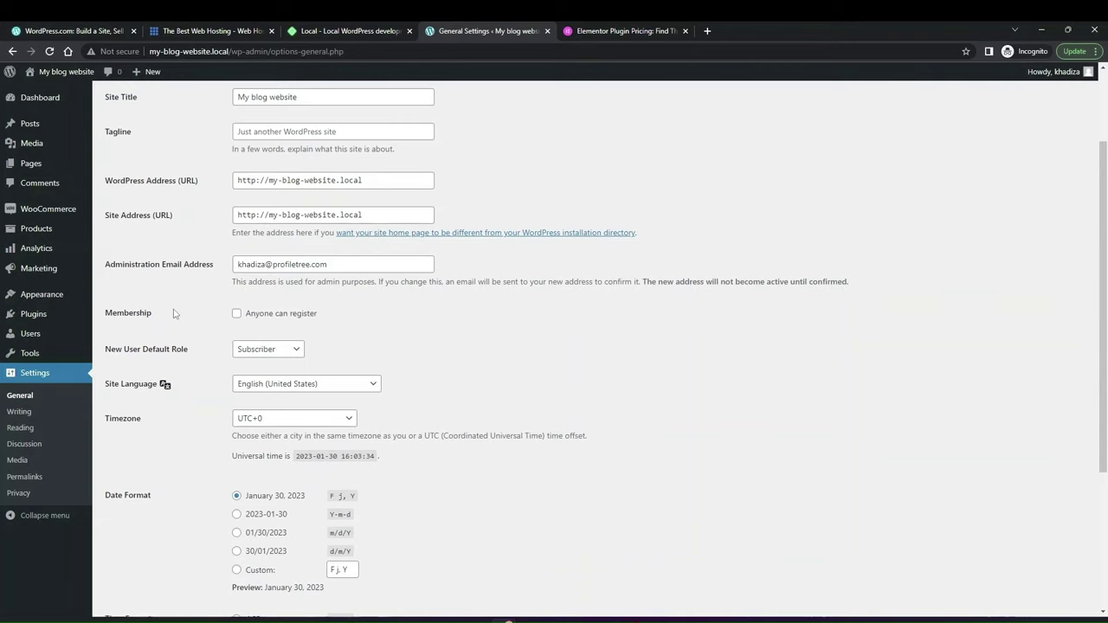
click(269, 318)
click(269, 319)
click(272, 351)
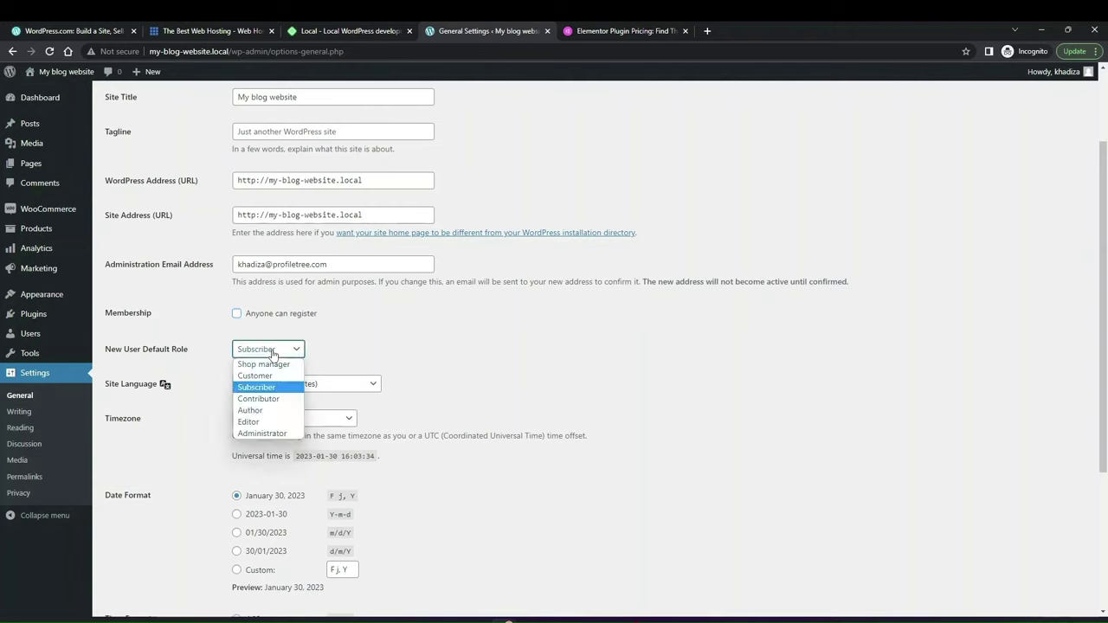
click(247, 422)
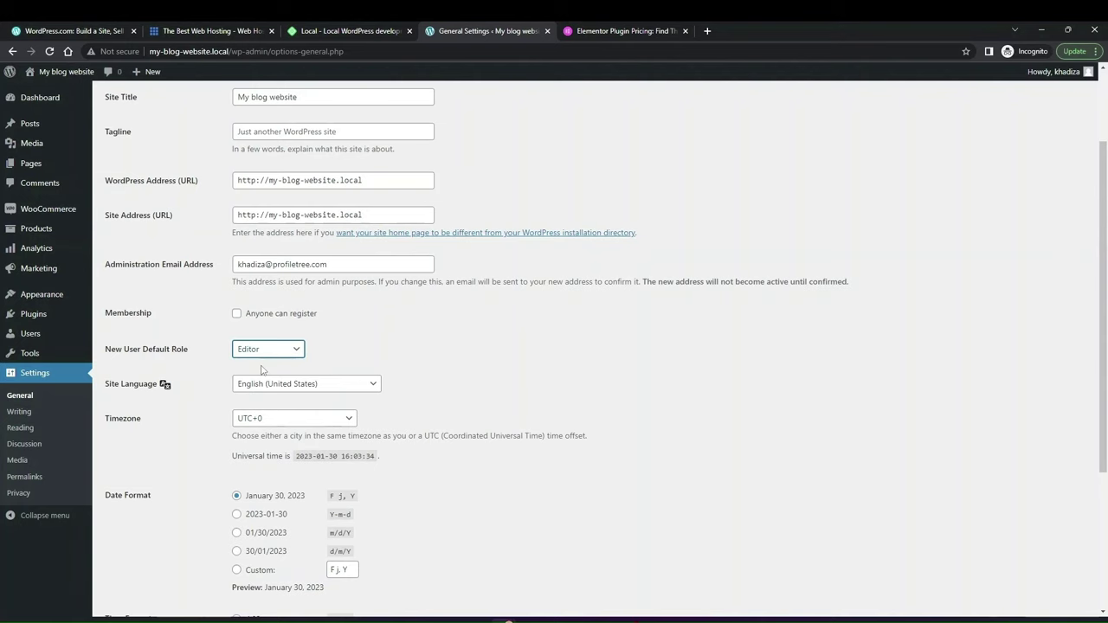
scroll(262, 370, down, 1)
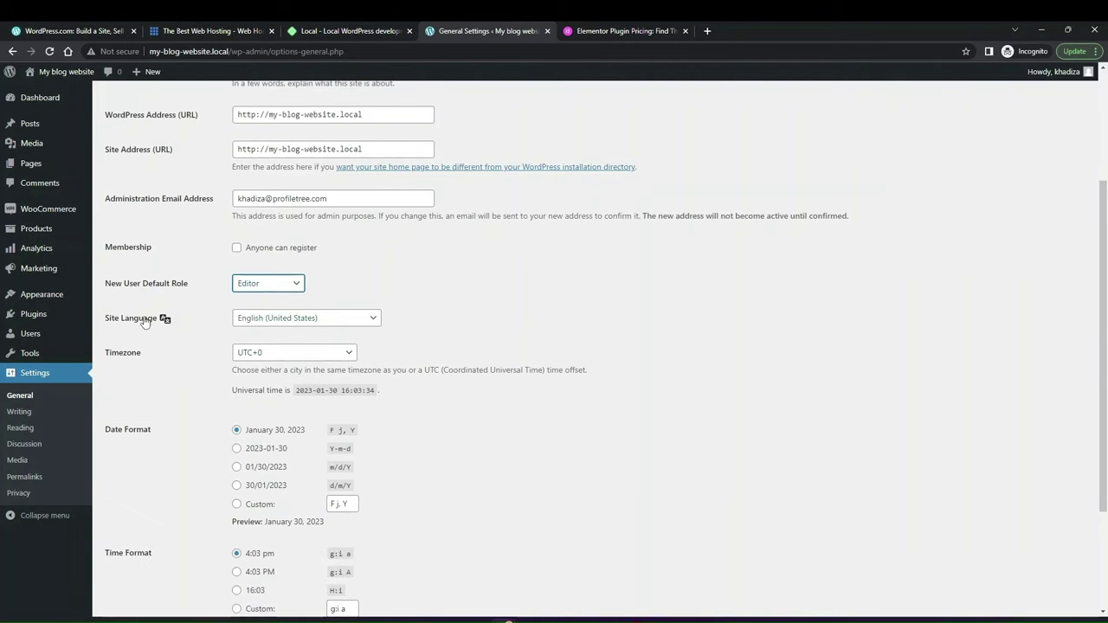
scroll(296, 353, down, 3)
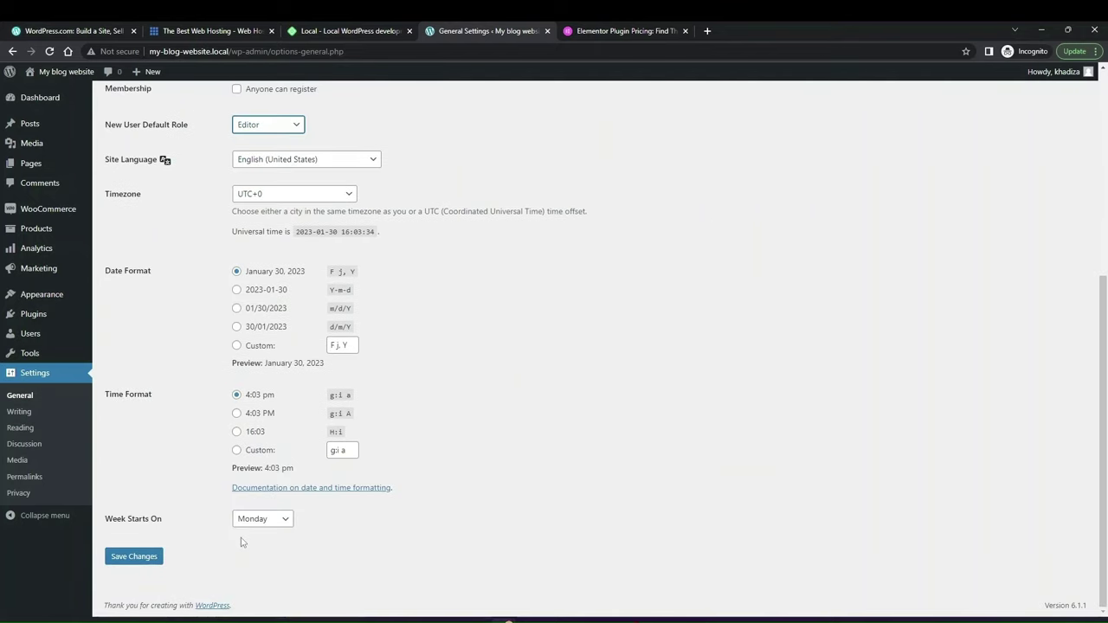
click(20, 413)
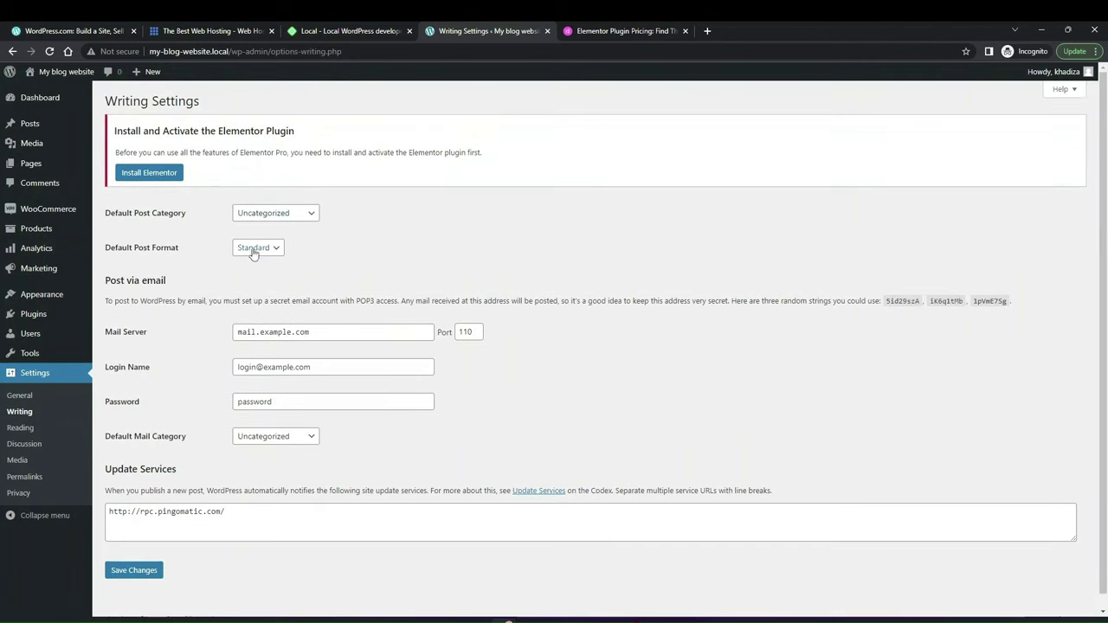
Step: In Reading settings, show a static page with Home as homepage and Sample Page as posts page
click(20, 427)
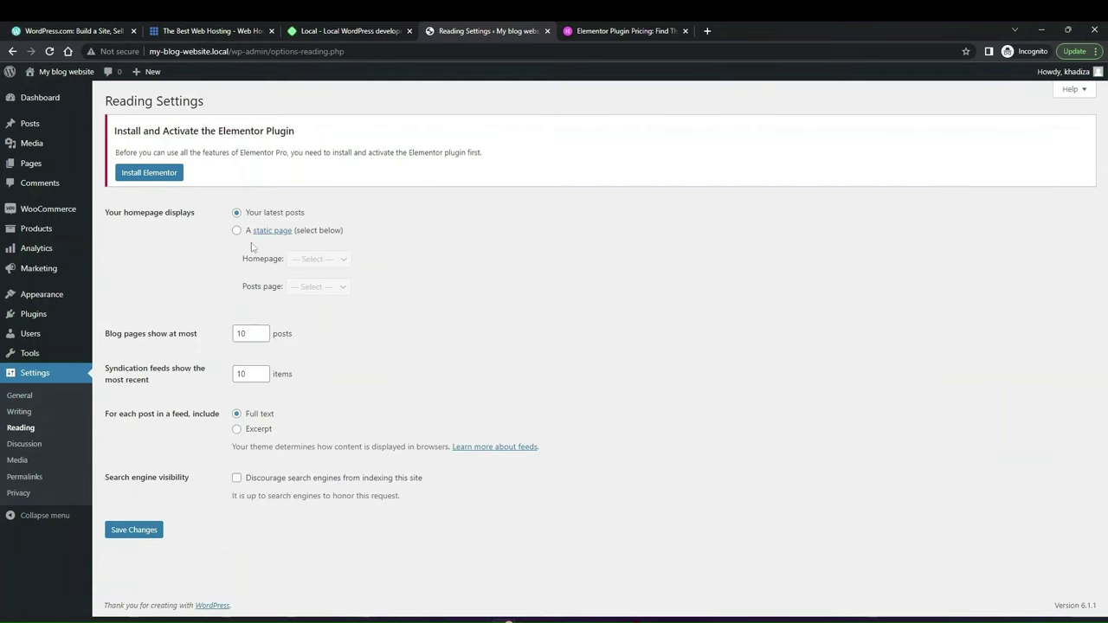
click(237, 231)
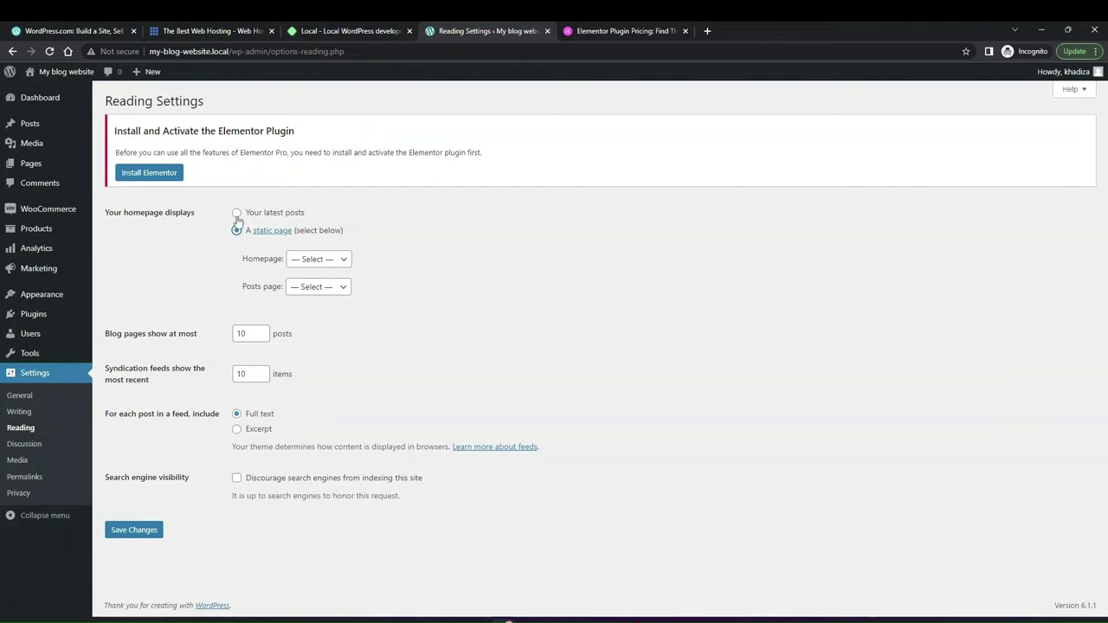
click(237, 213)
click(236, 231)
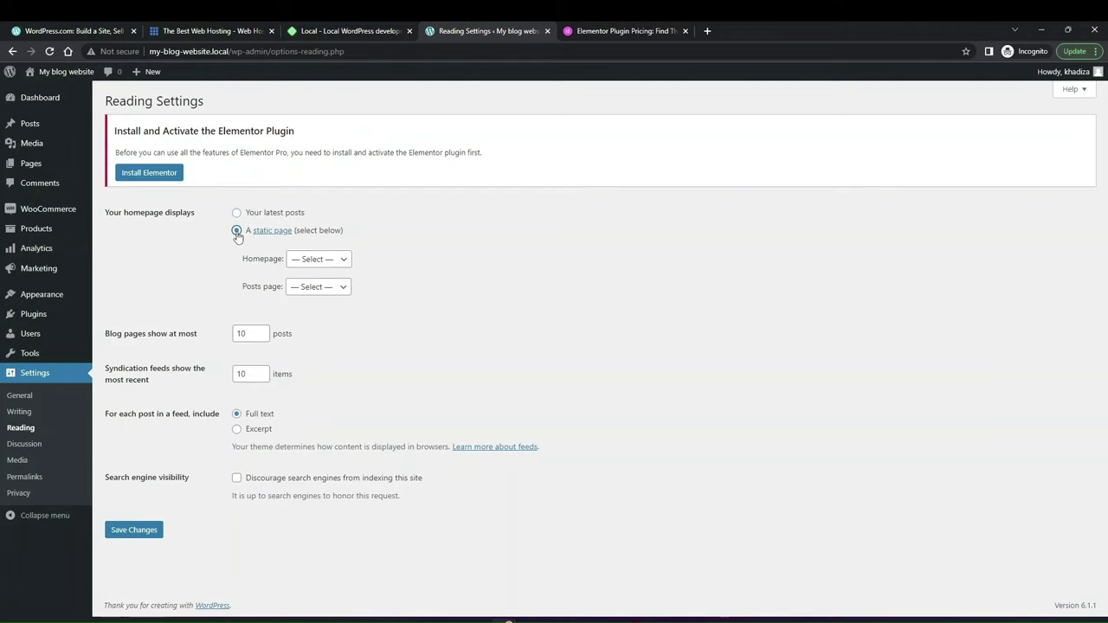
click(342, 260)
click(319, 310)
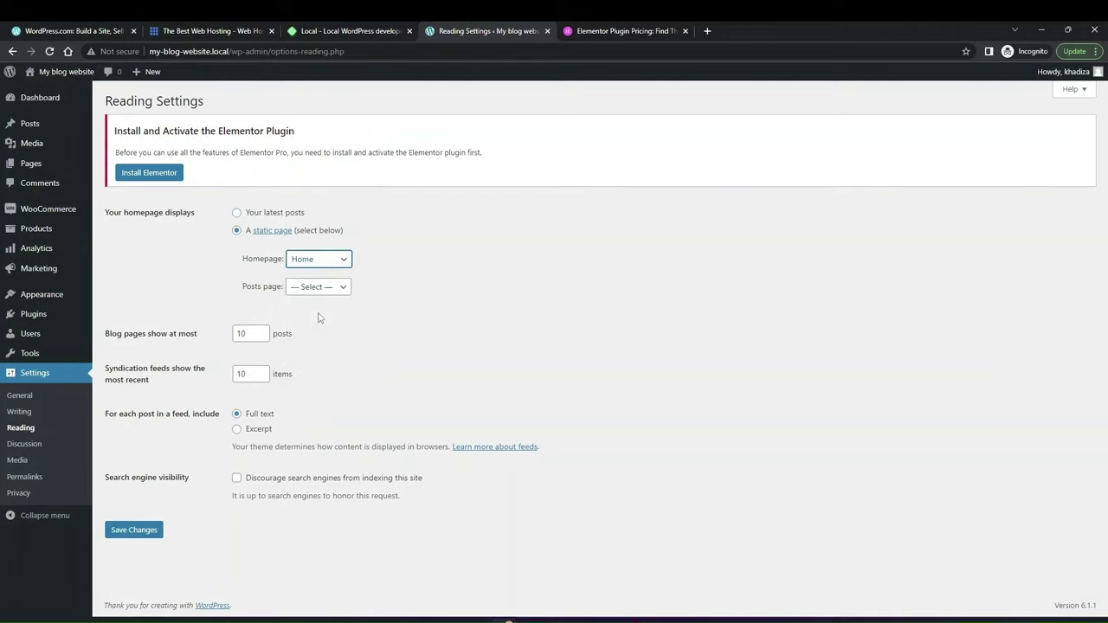
click(305, 287)
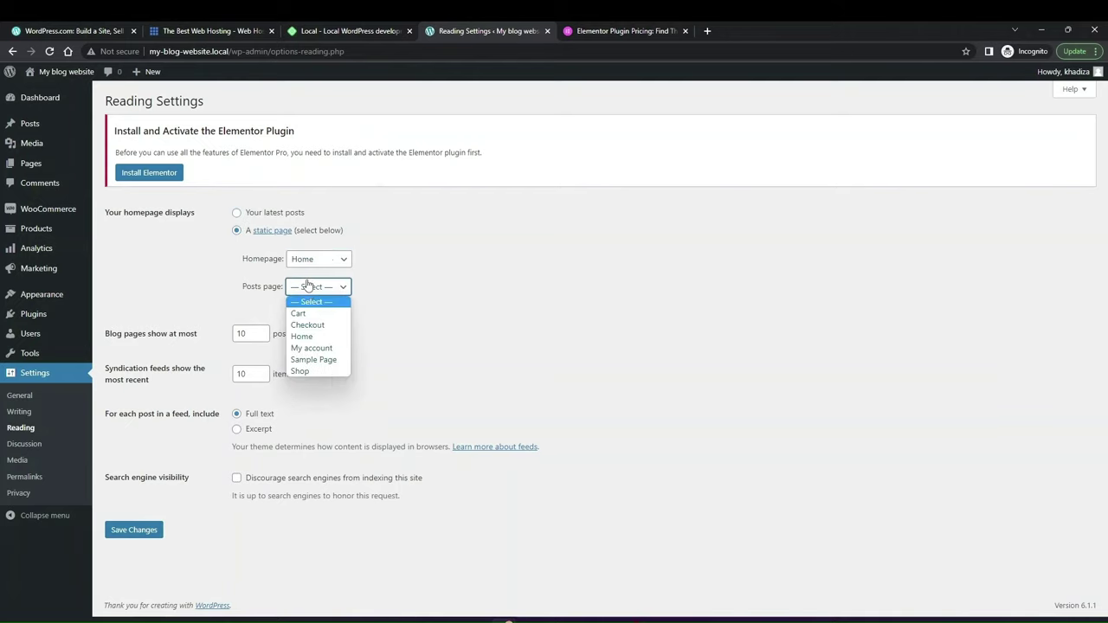
click(309, 364)
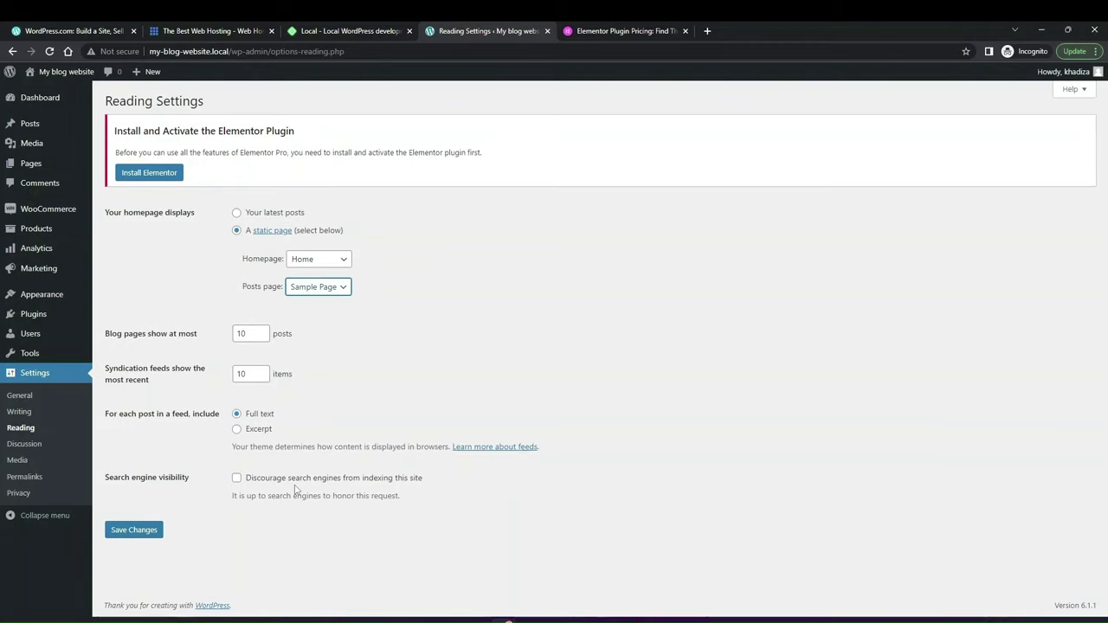
drag(233, 497, 378, 507)
click(428, 498)
Step: Pick Post name as the permalink structure instead of Plain or Custom, and save the change
click(32, 484)
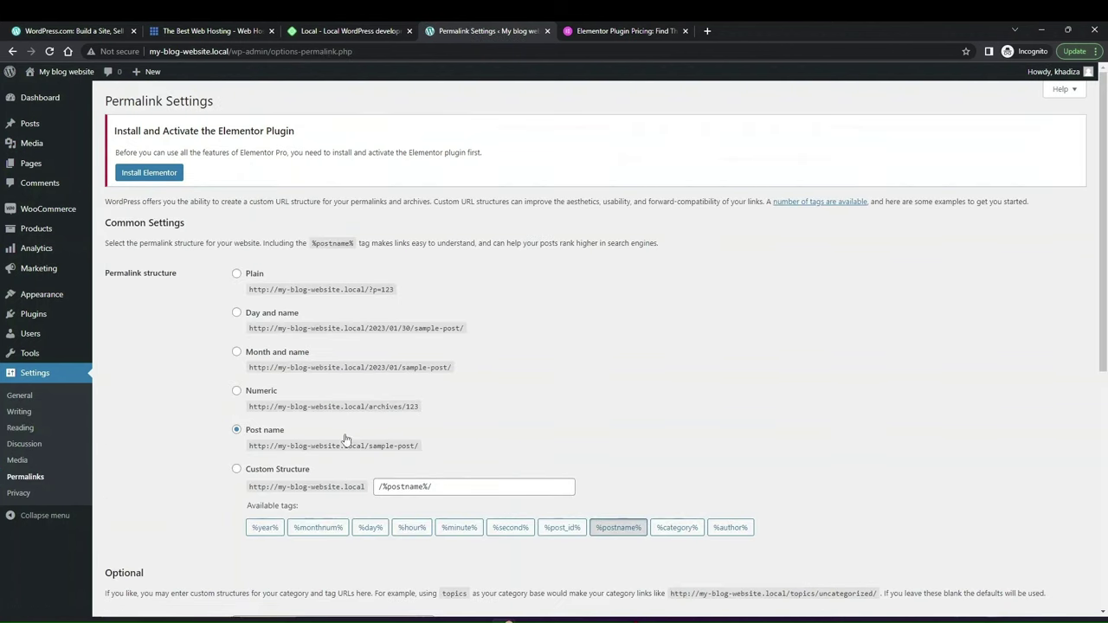
click(275, 471)
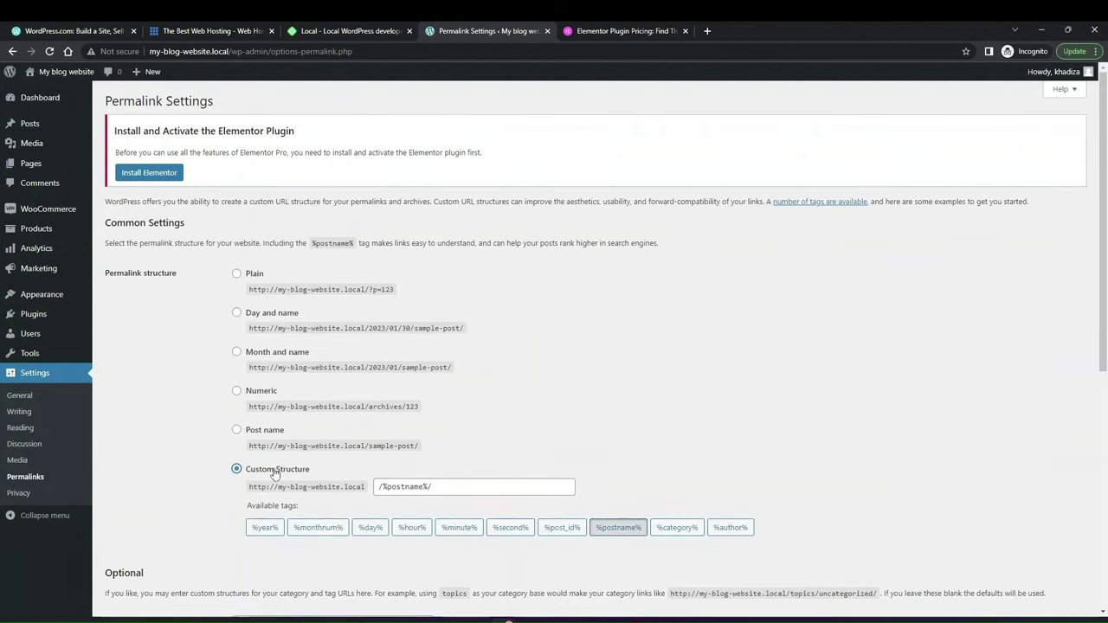
click(251, 273)
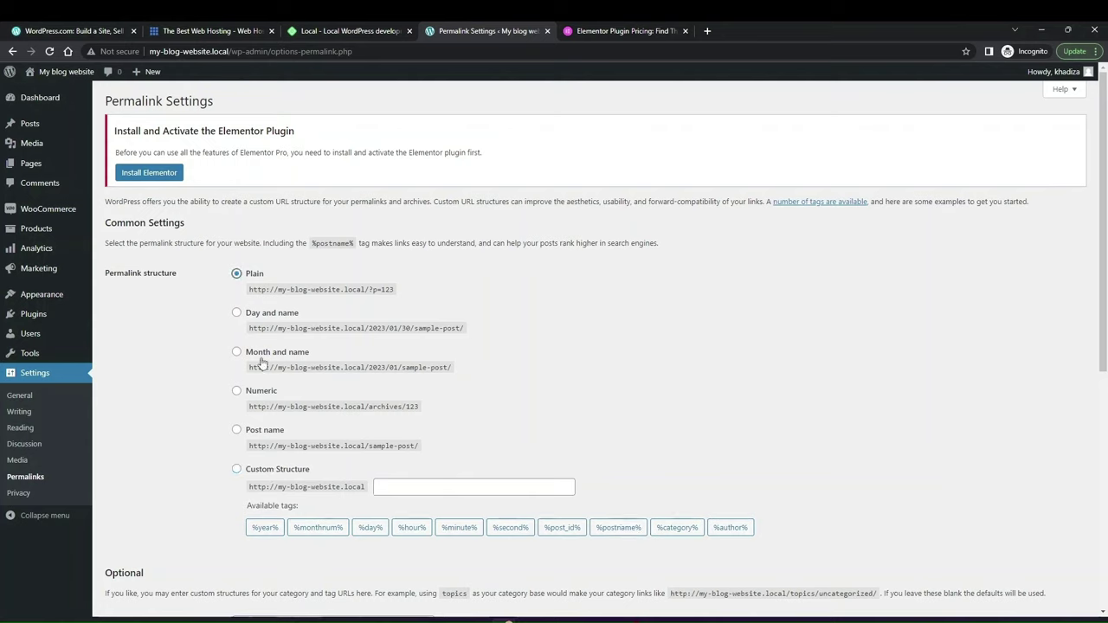
click(267, 431)
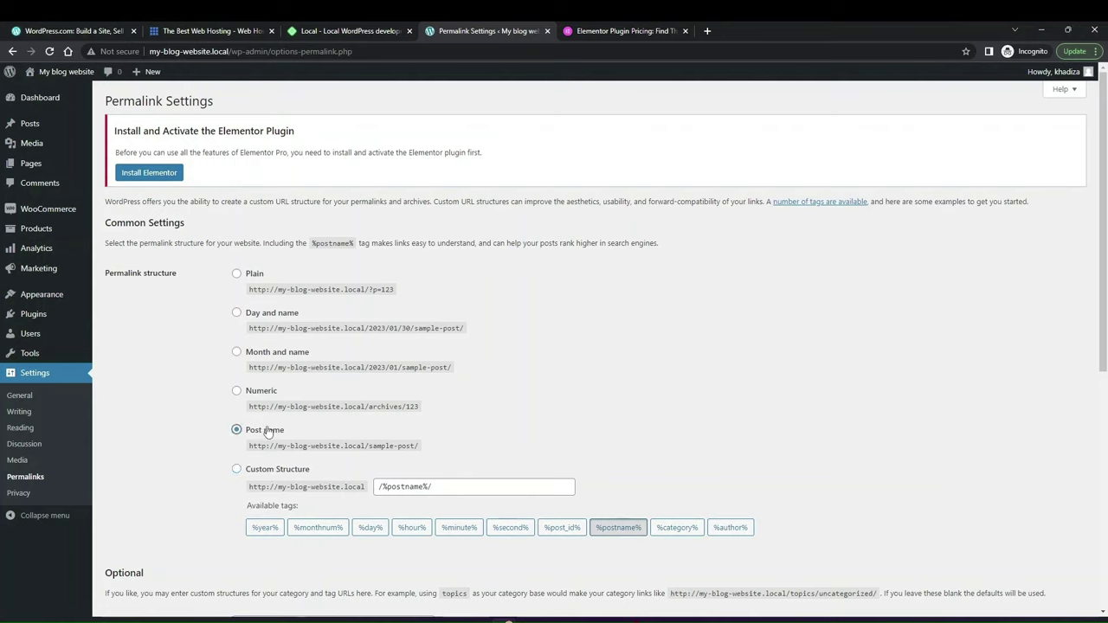
scroll(290, 536, down, 3)
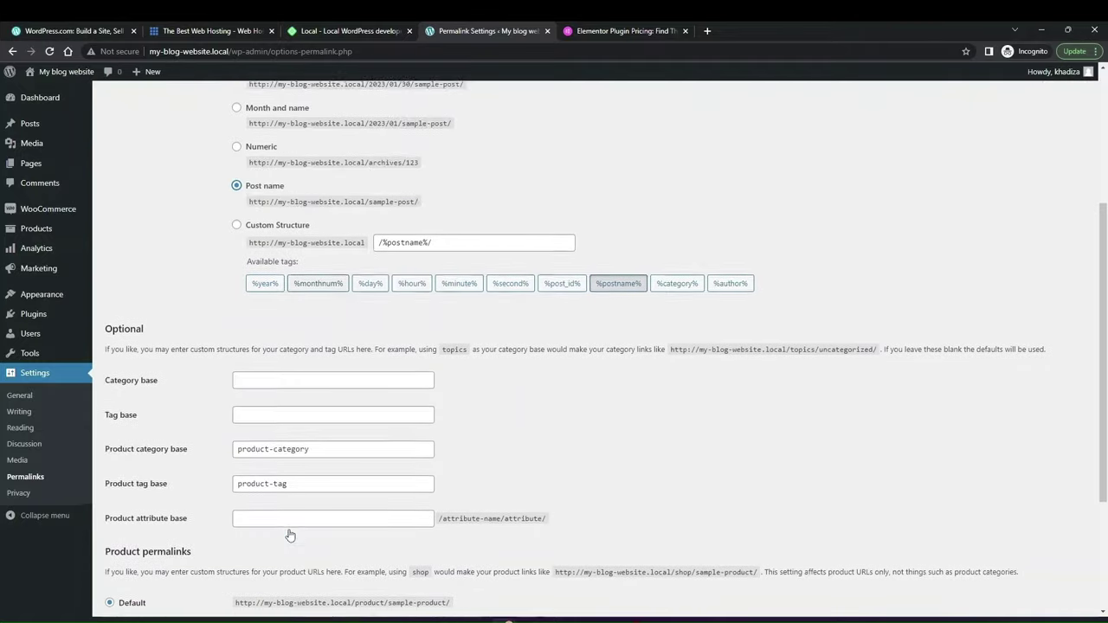
scroll(290, 535, down, 2)
click(135, 557)
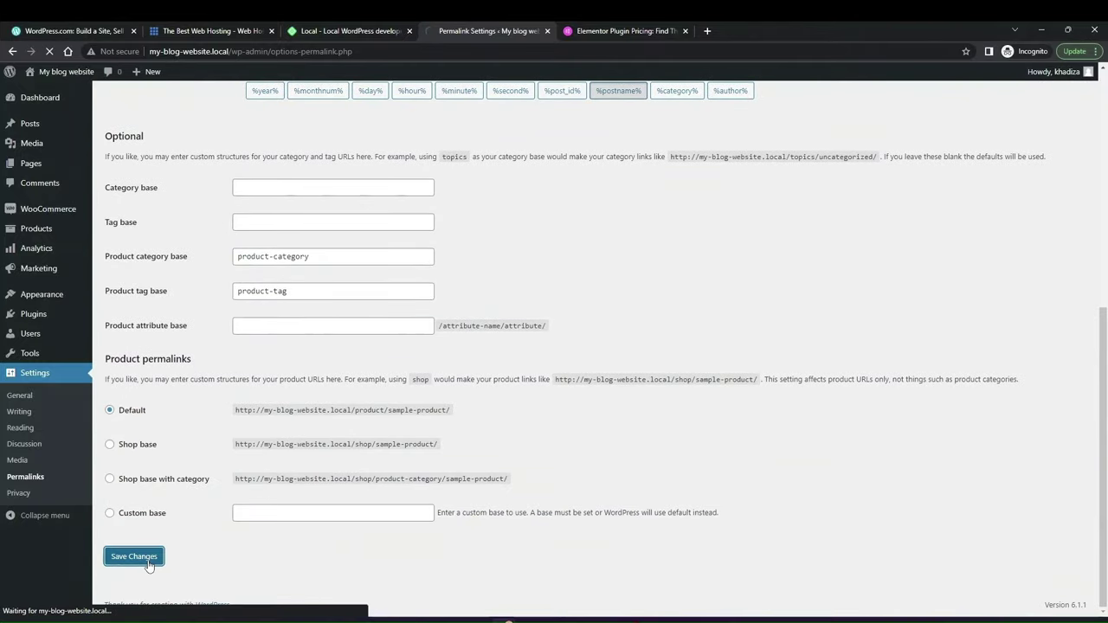
mouse_move(71, 111)
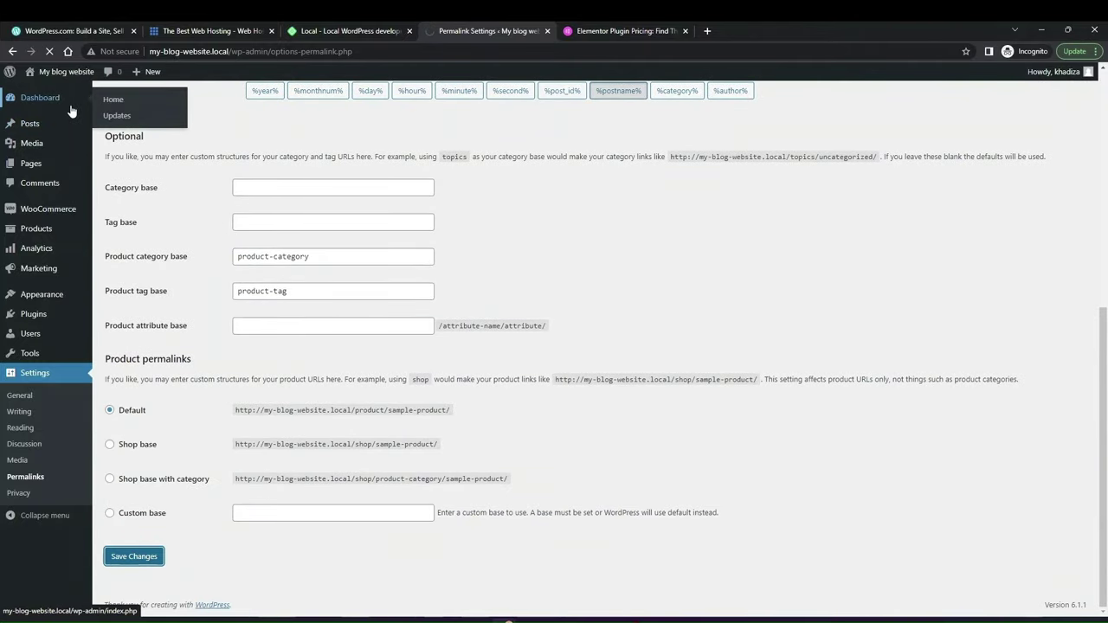